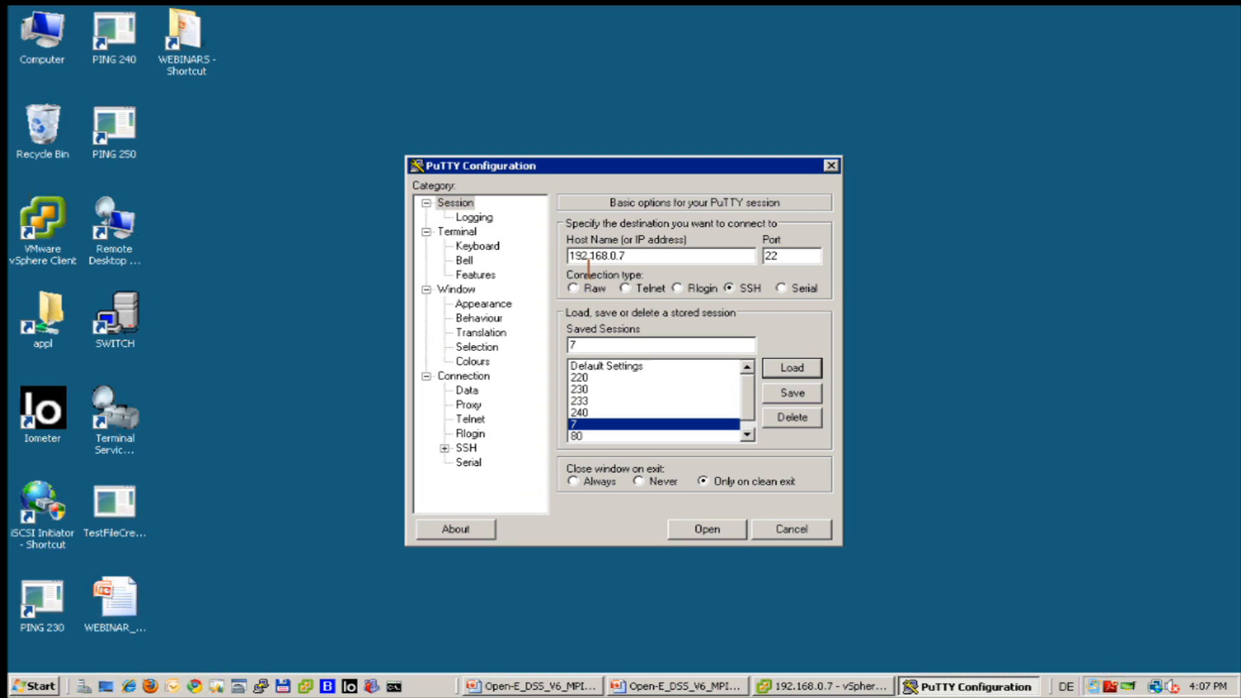
Save the PuTTY session with root as its auto-login username.
{"action": "left_click", "coordinate": [654, 258]}
{"action": "key", "text": "Tab"}
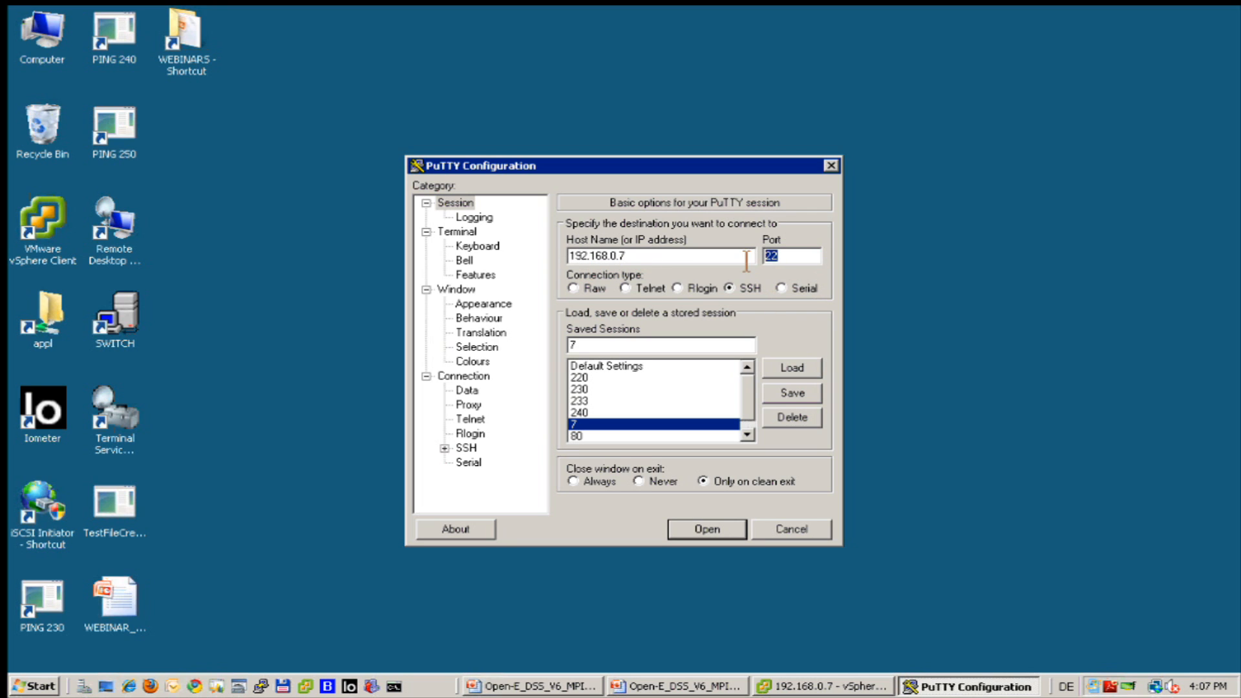
{"action": "left_click", "coordinate": [469, 392]}
{"action": "left_click", "coordinate": [754, 244]}
{"action": "type", "text": "root"}
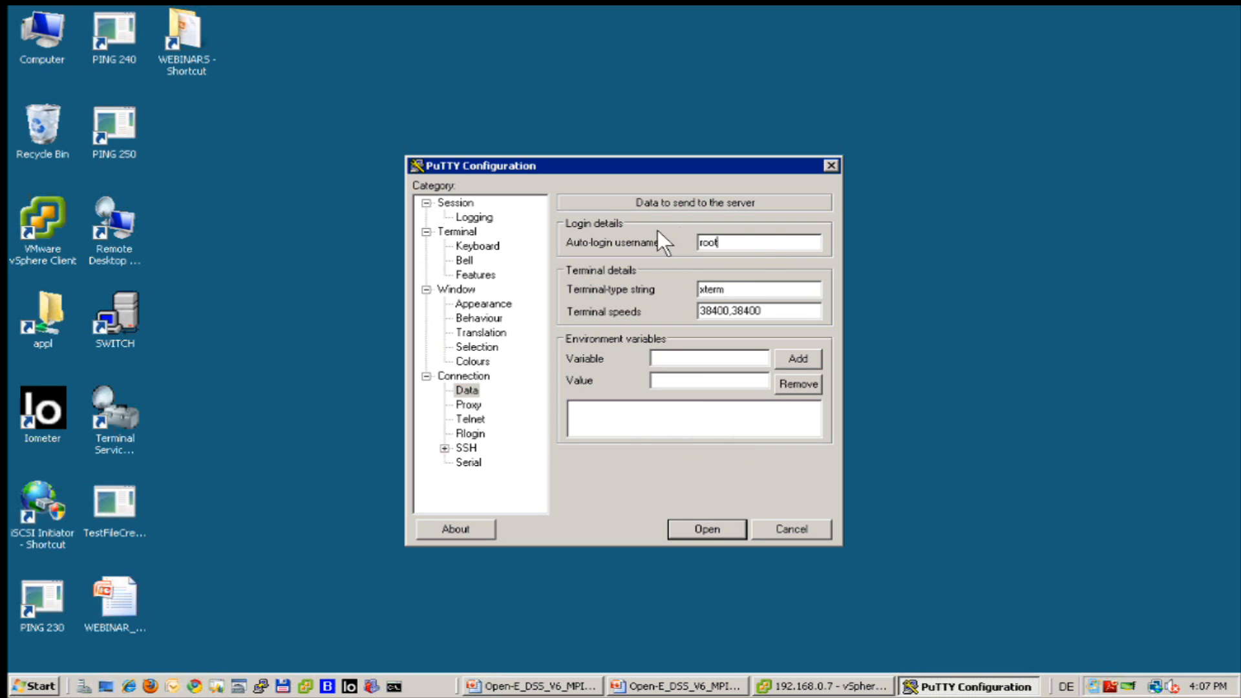
{"action": "left_click", "coordinate": [452, 202]}
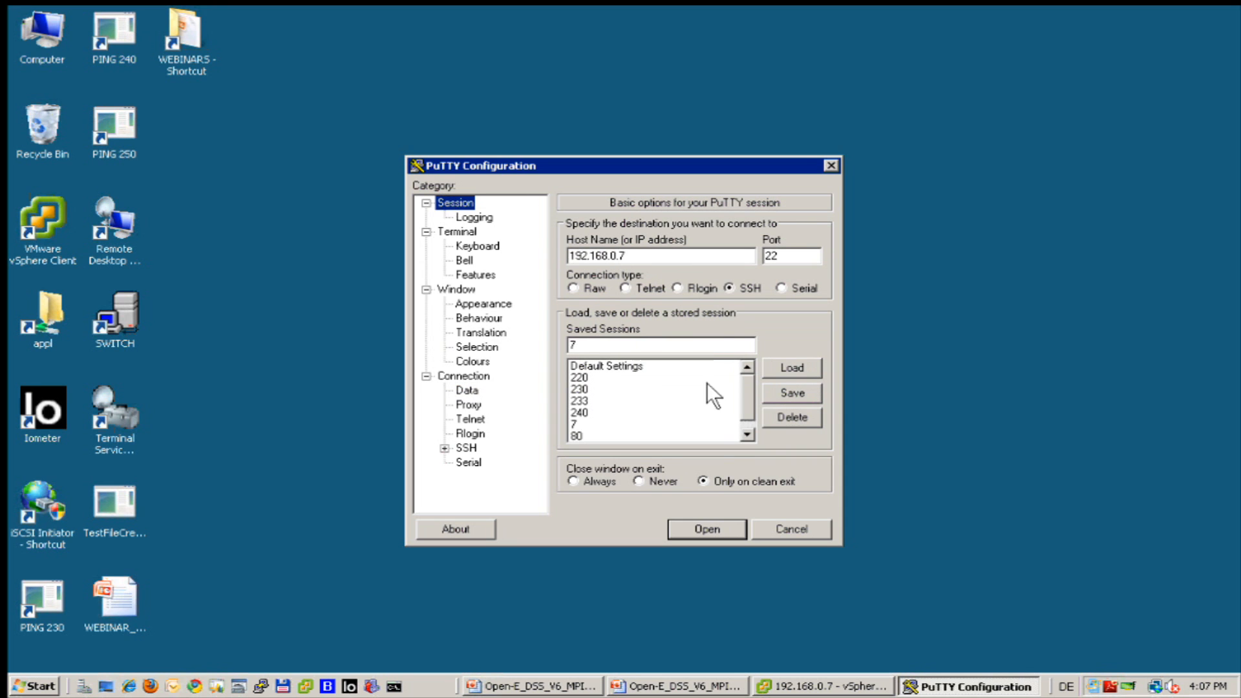
{"action": "left_click", "coordinate": [788, 389]}
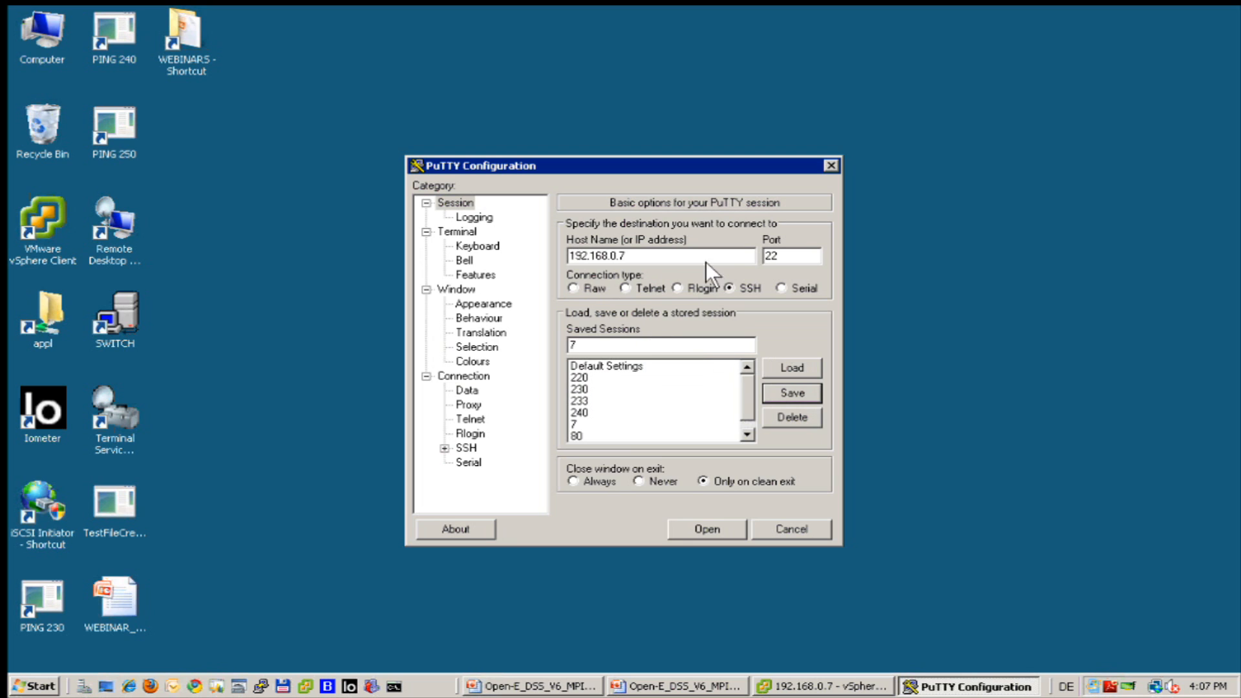
Log into the ESX host 192.168.0.7 shell as root, then return to the vSphere Client.
{"action": "left_click", "coordinate": [693, 522]}
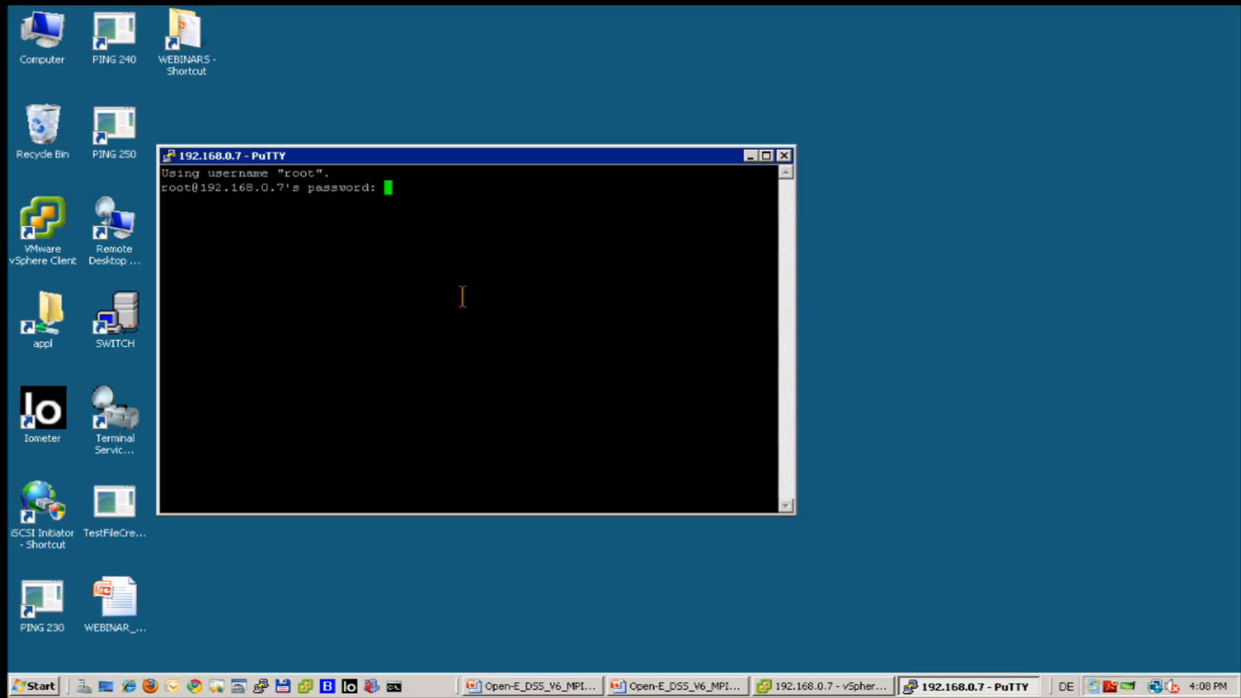
{"action": "key", "text": "Return"}
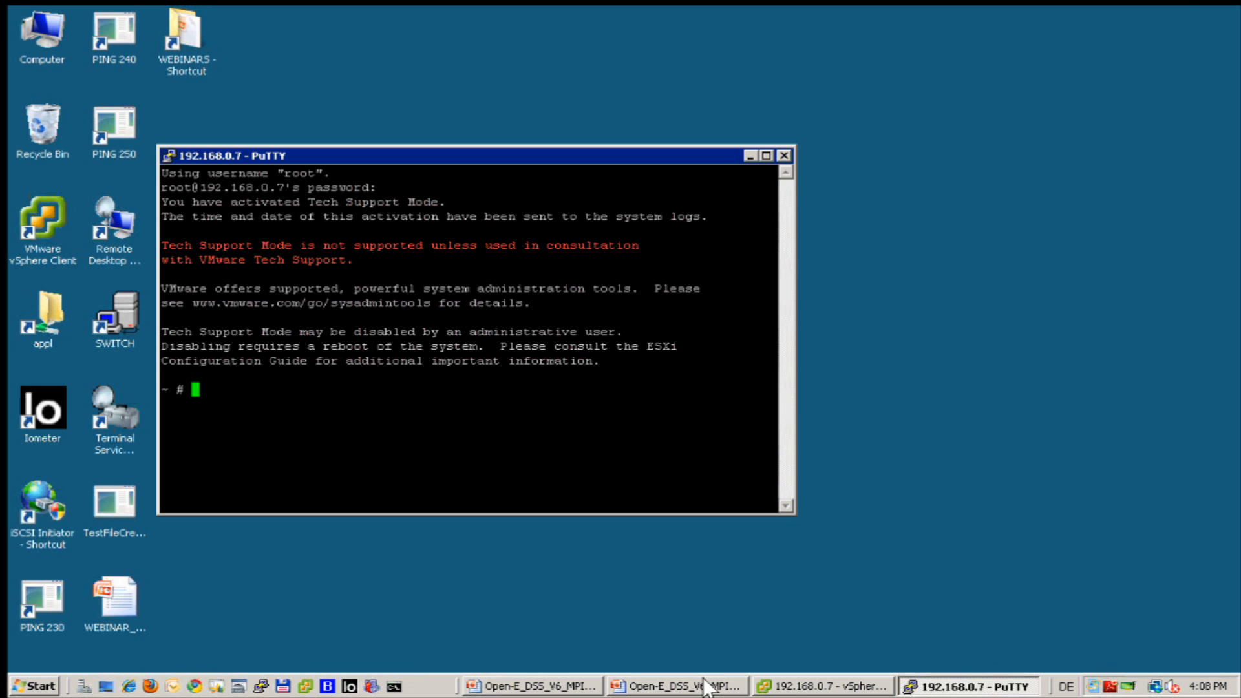
{"action": "left_click", "coordinate": [800, 689]}
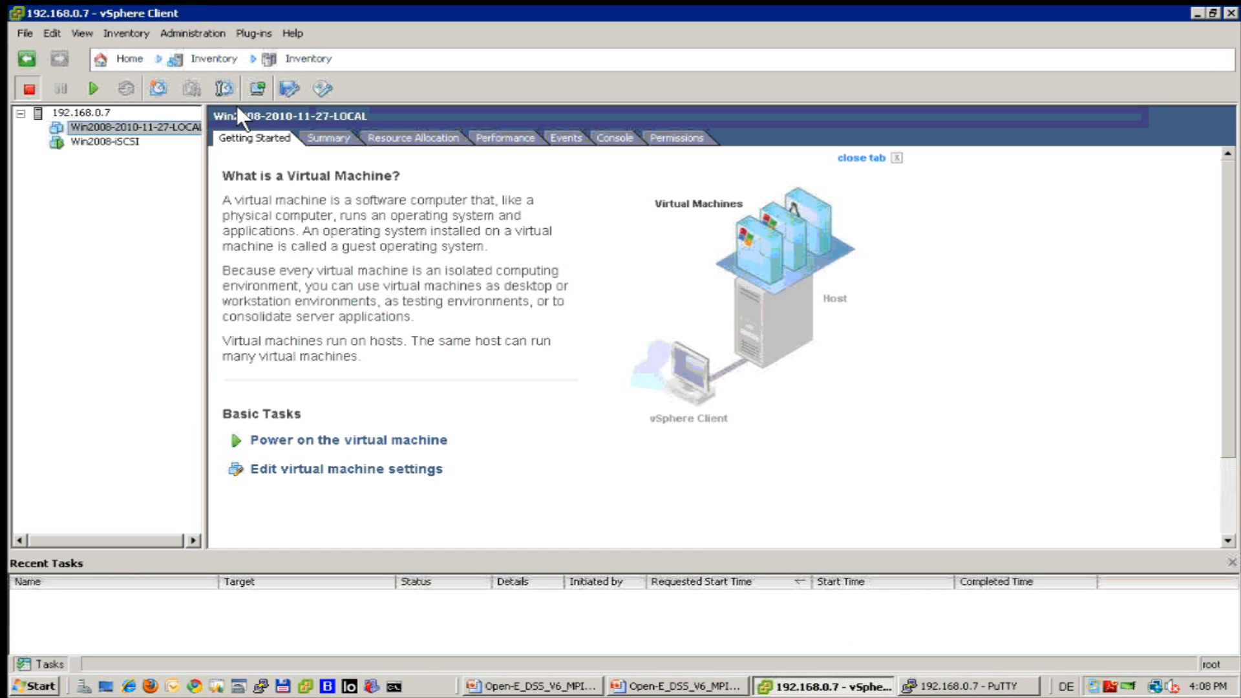
Show host 192.168.0.7's Networking configuration, listing vSwitch0, vSwitch1 and vSwitch2.
{"action": "left_click", "coordinate": [71, 113]}
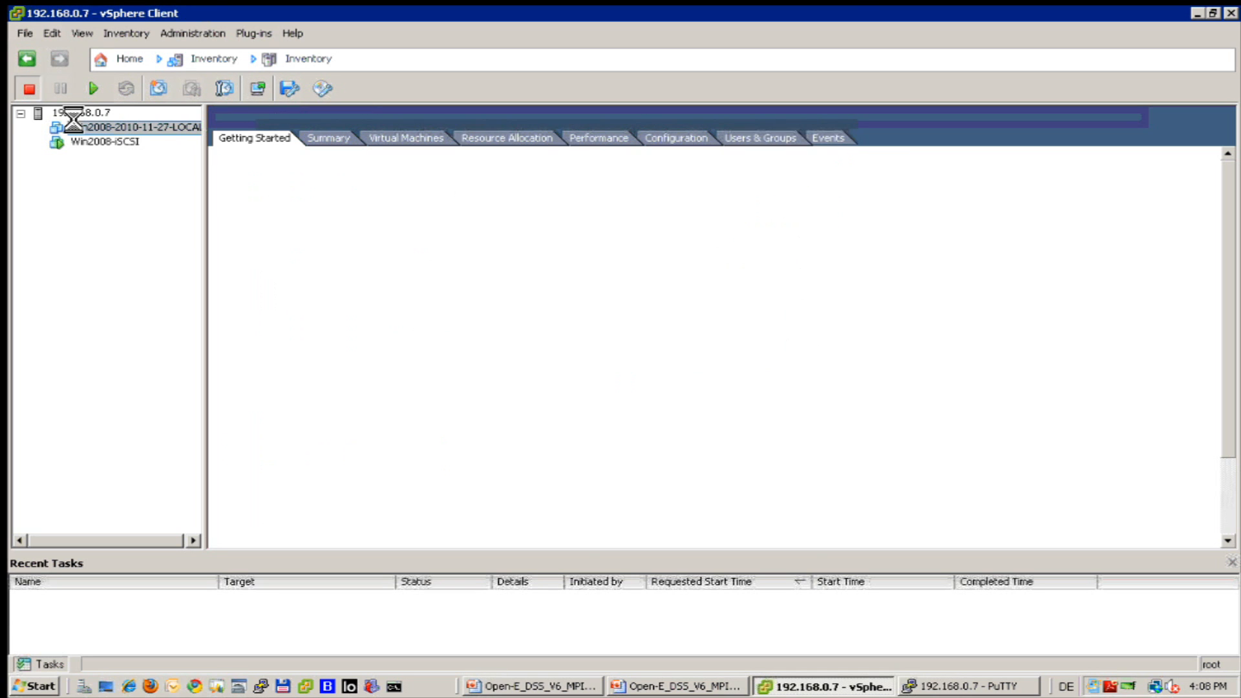
{"action": "left_click", "coordinate": [651, 135]}
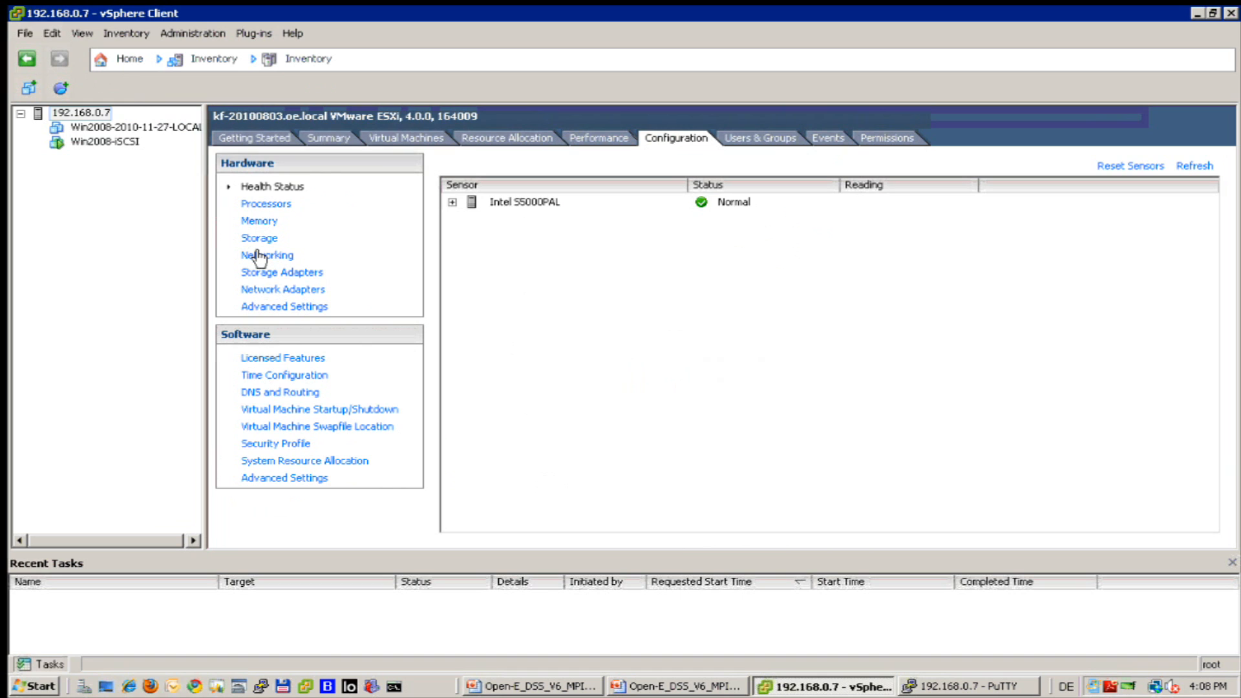
{"action": "left_click", "coordinate": [260, 256]}
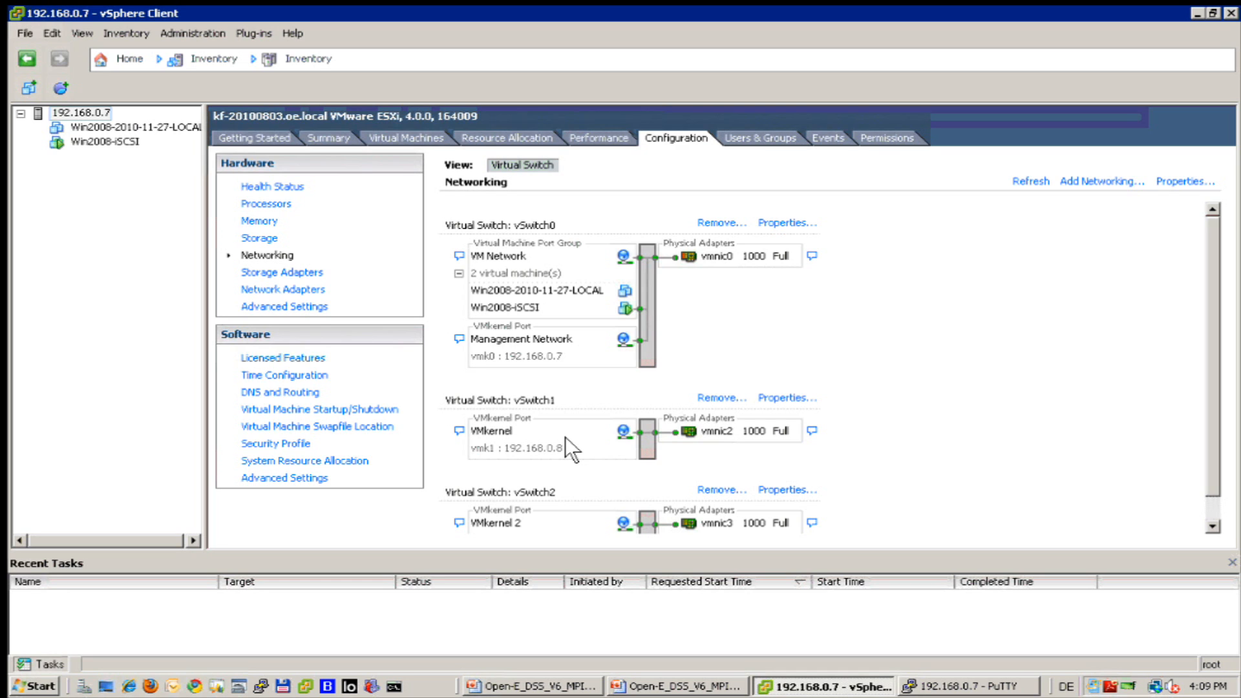
Scroll down to vSwitch2 with vmk2 at 192.168.1.8 on vmnic3, briefly checking the PuTTY shell.
{"action": "scroll", "coordinate": [565, 437], "scroll_direction": "down", "scroll_amount": 1}
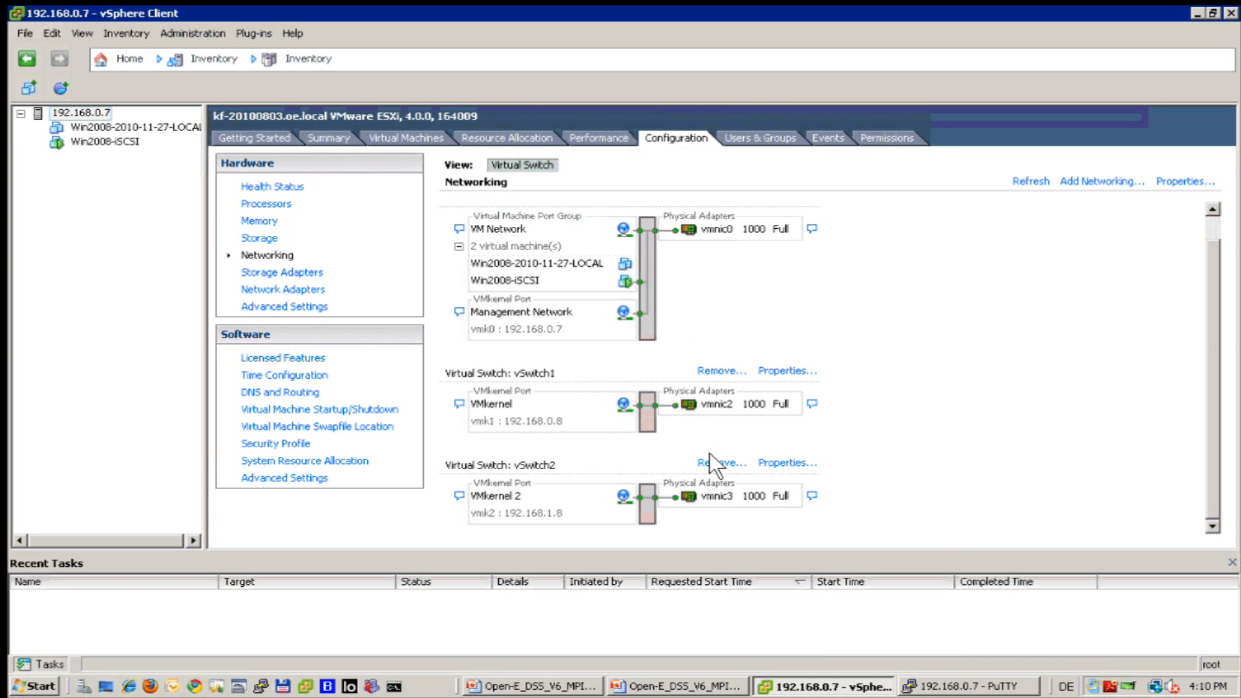
{"action": "left_click", "coordinate": [947, 686]}
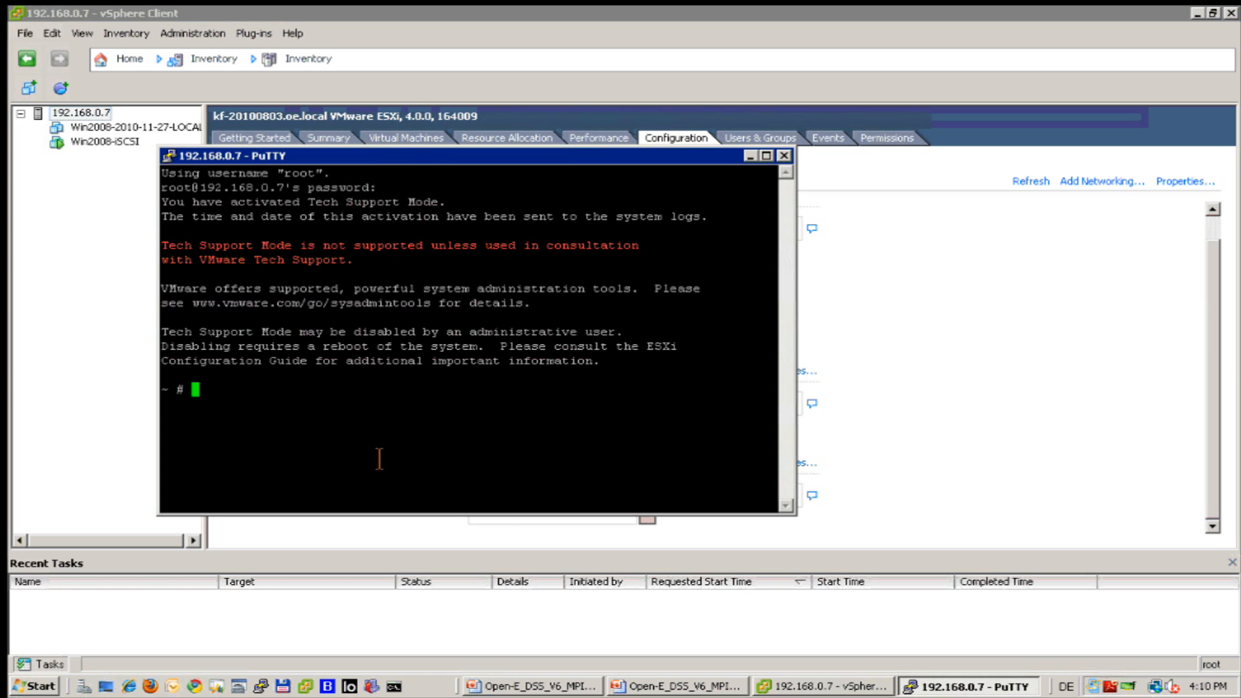
{"action": "left_click", "coordinate": [749, 156]}
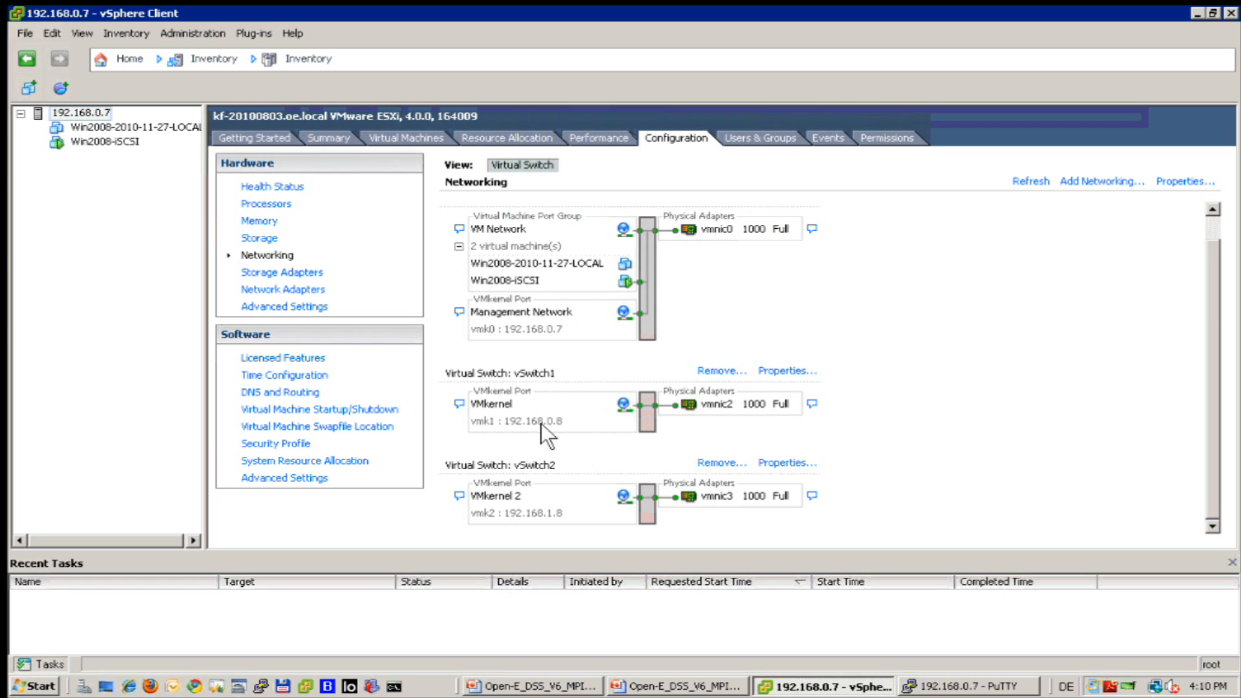
List the host's datastores with full Device names and view datastore1 and iSCSI details.
{"action": "left_click", "coordinate": [267, 240]}
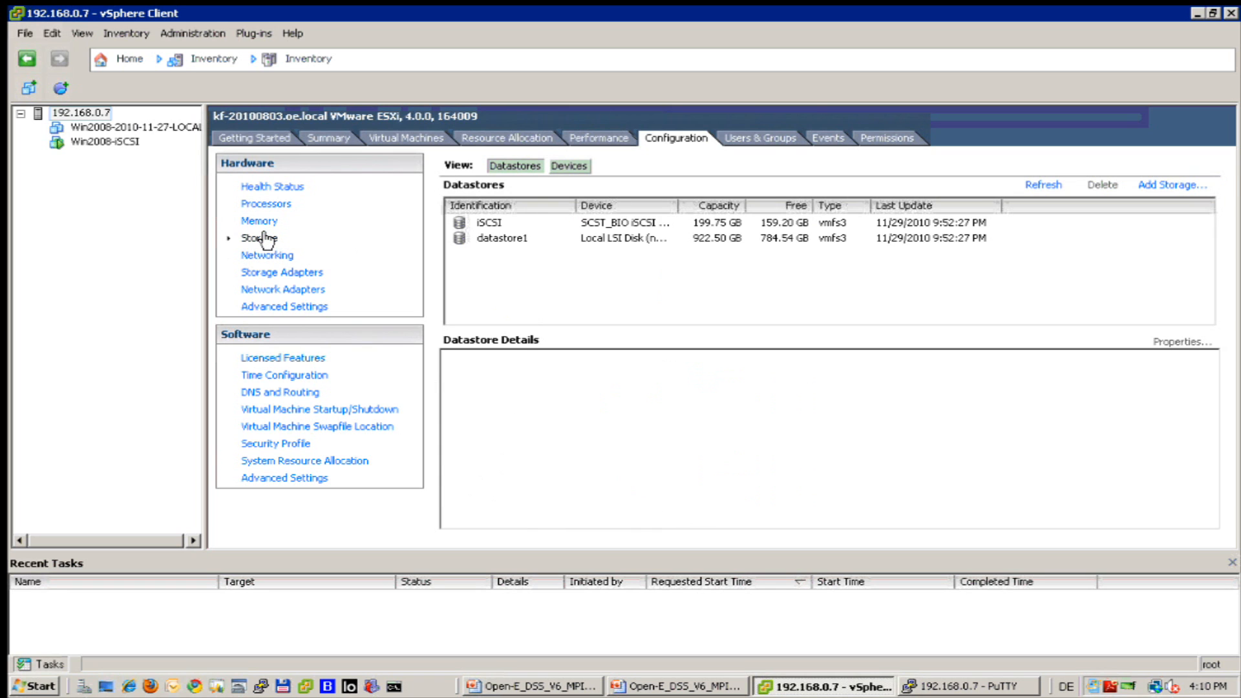
{"action": "left_click", "coordinate": [514, 237]}
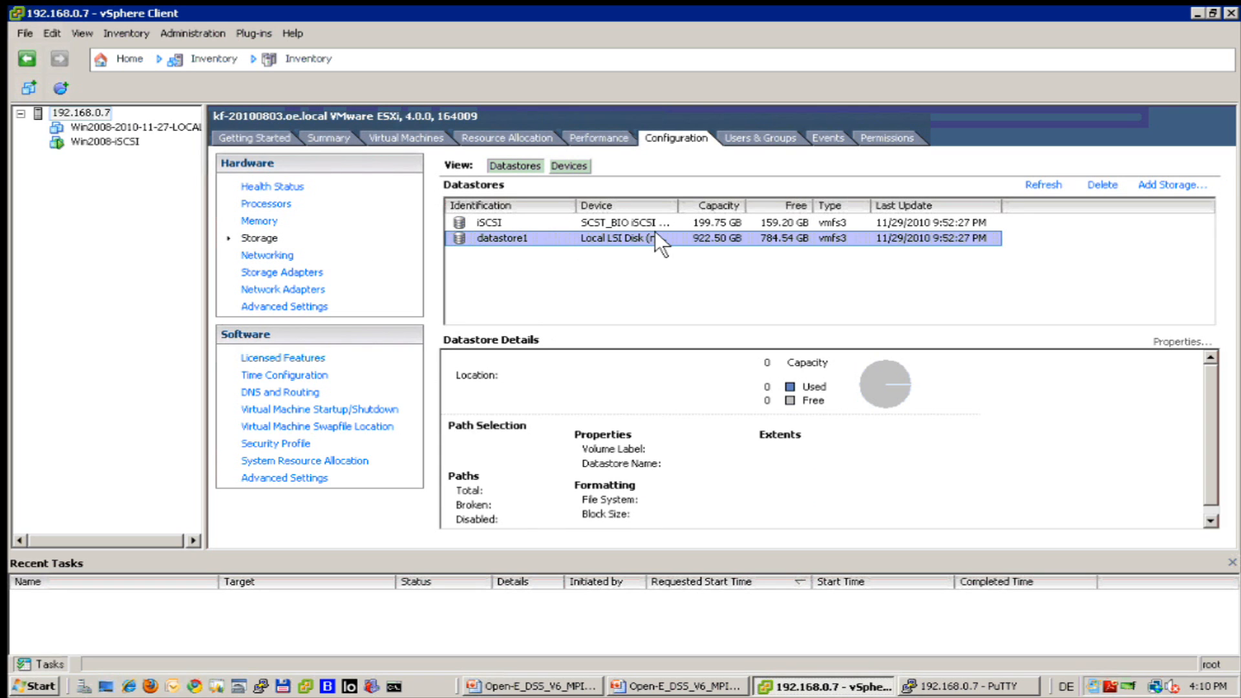
{"action": "double_click", "coordinate": [682, 203]}
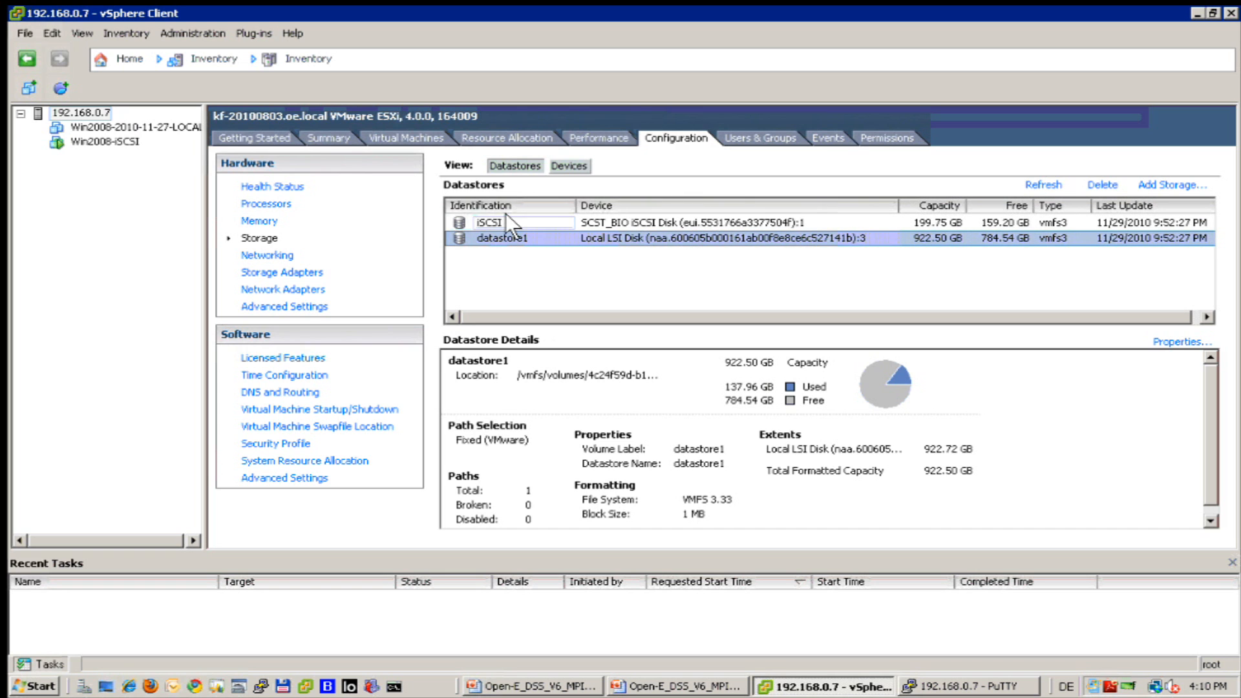
{"action": "left_click", "coordinate": [503, 217]}
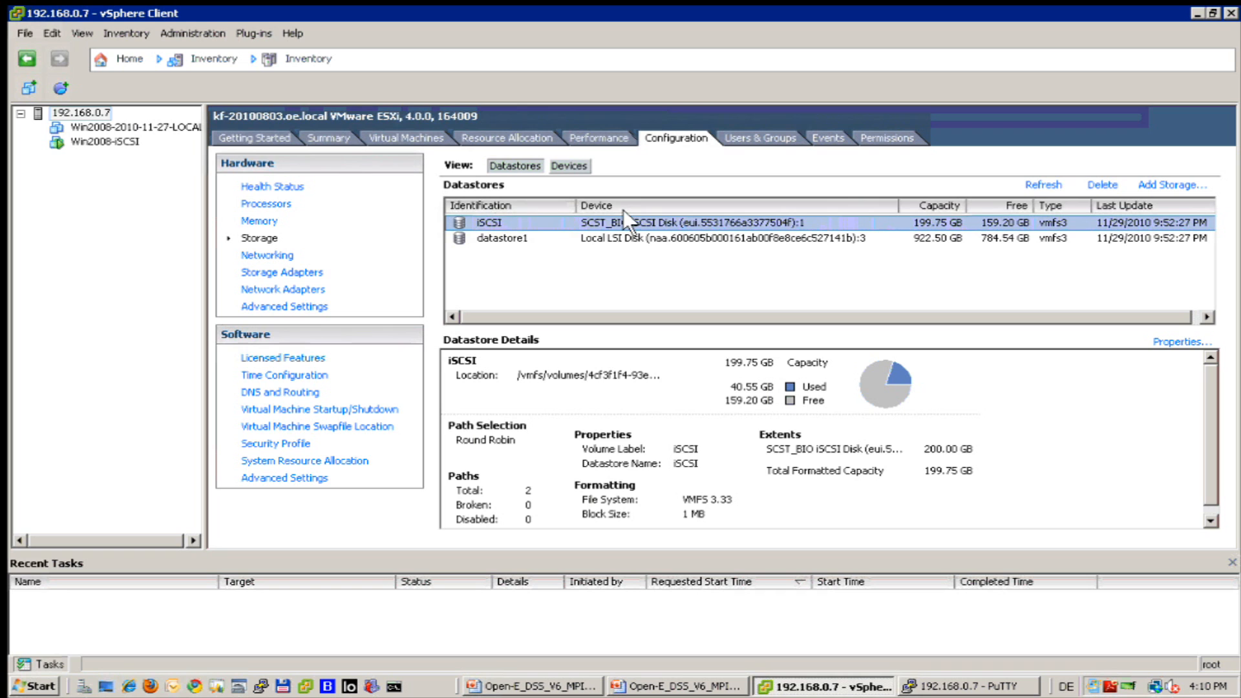
{"action": "right_click", "coordinate": [526, 215]}
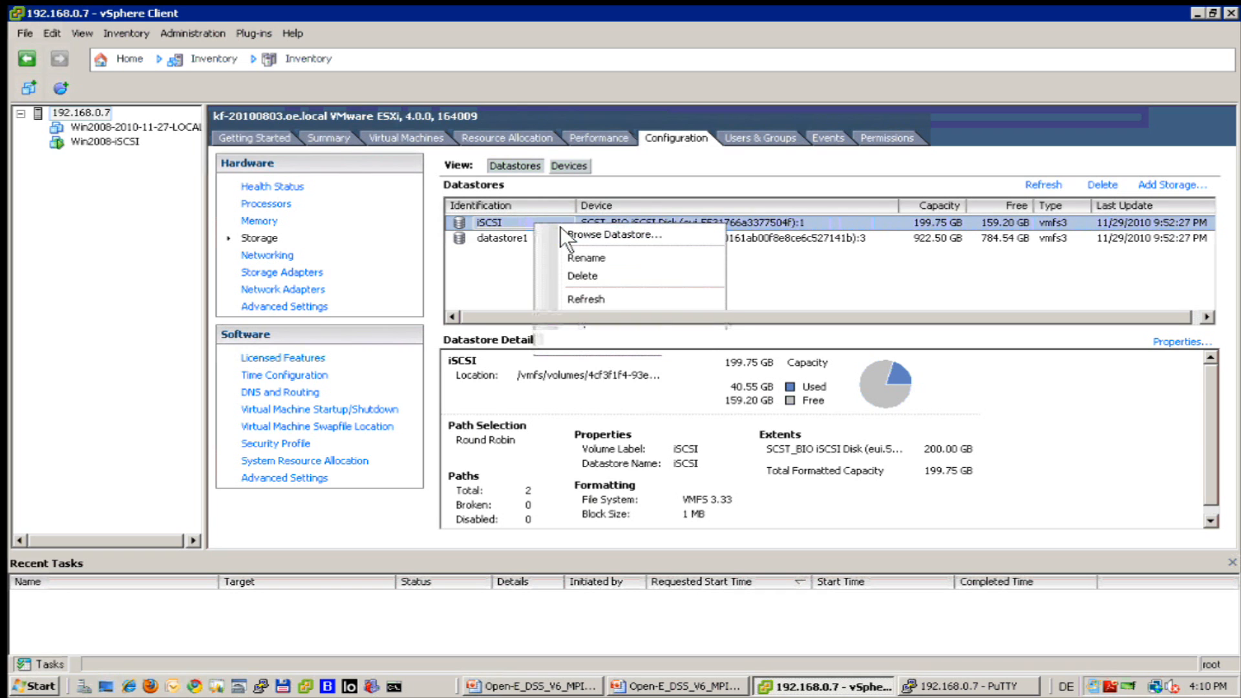
{"action": "left_click", "coordinate": [560, 228]}
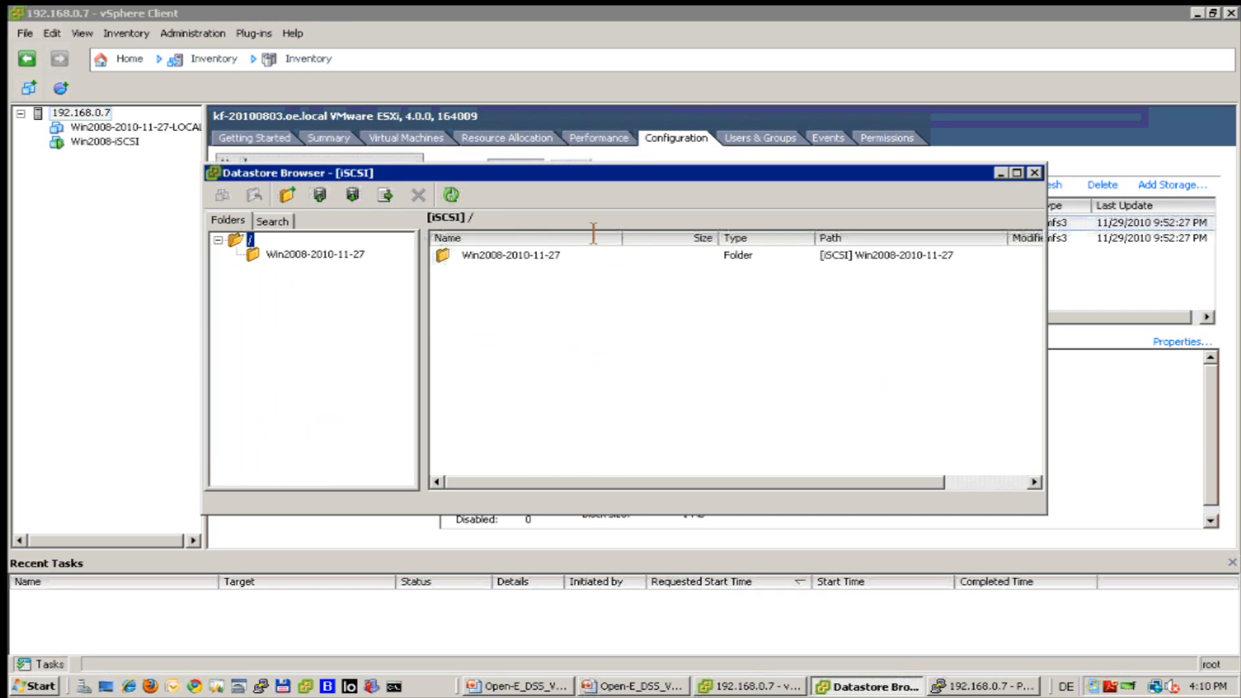
{"action": "left_click", "coordinate": [275, 248]}
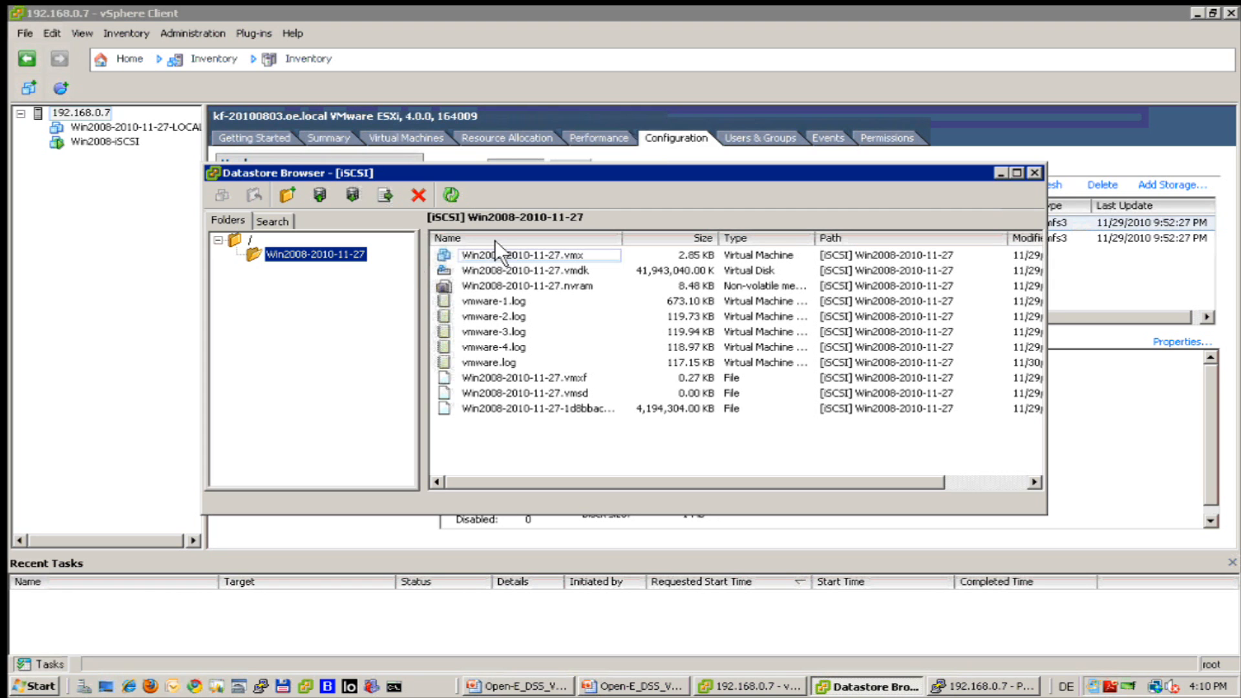
{"action": "left_click", "coordinate": [510, 300]}
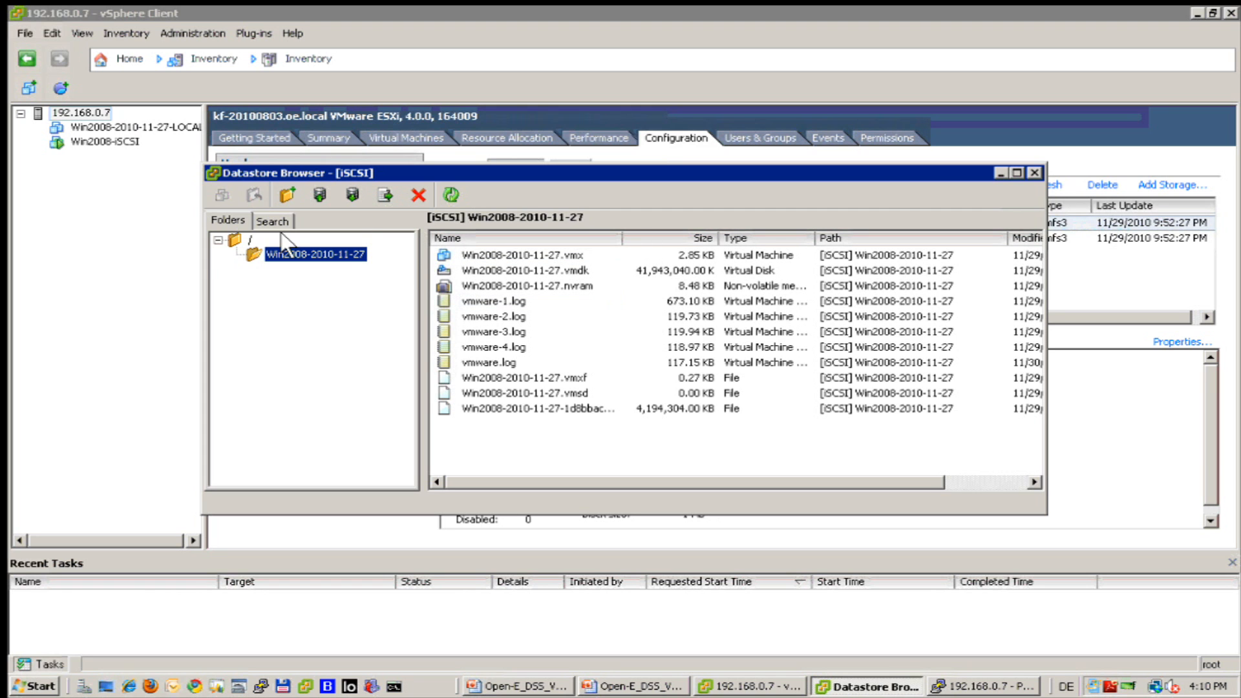
{"action": "left_click", "coordinate": [250, 240]}
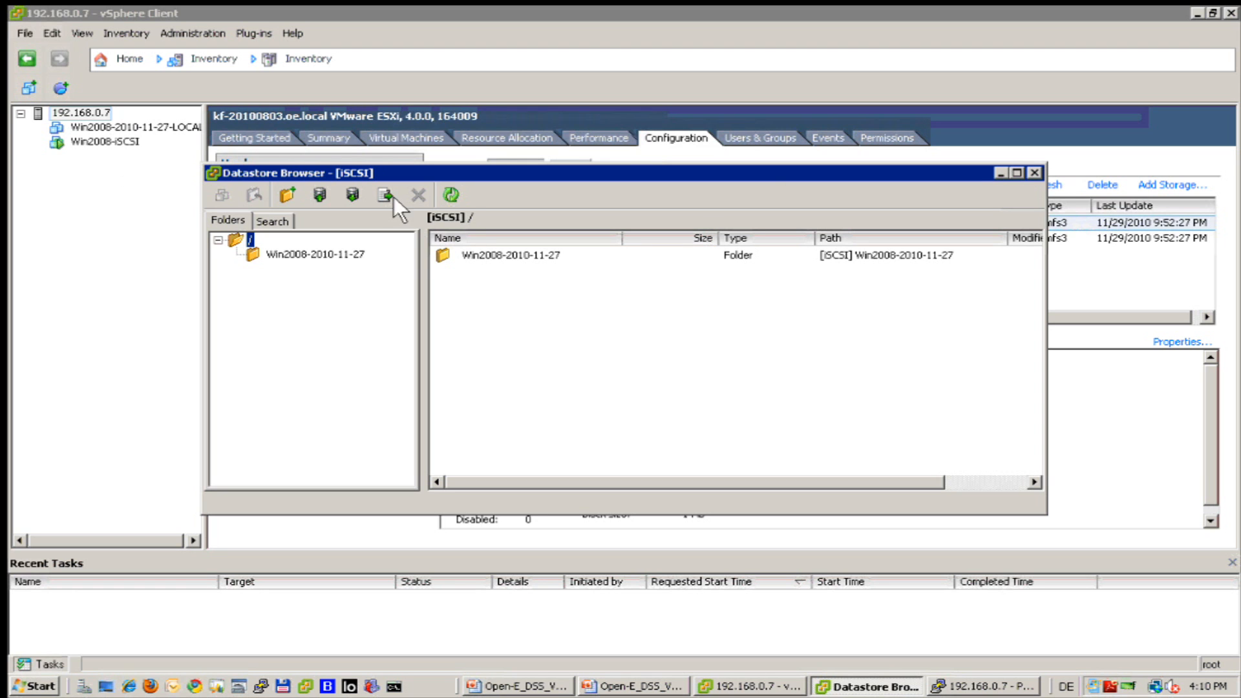
{"action": "left_click", "coordinate": [1035, 172]}
View Win2008-iSCSI's summary and its iSCSI datastore entry.
{"action": "left_click", "coordinate": [91, 135]}
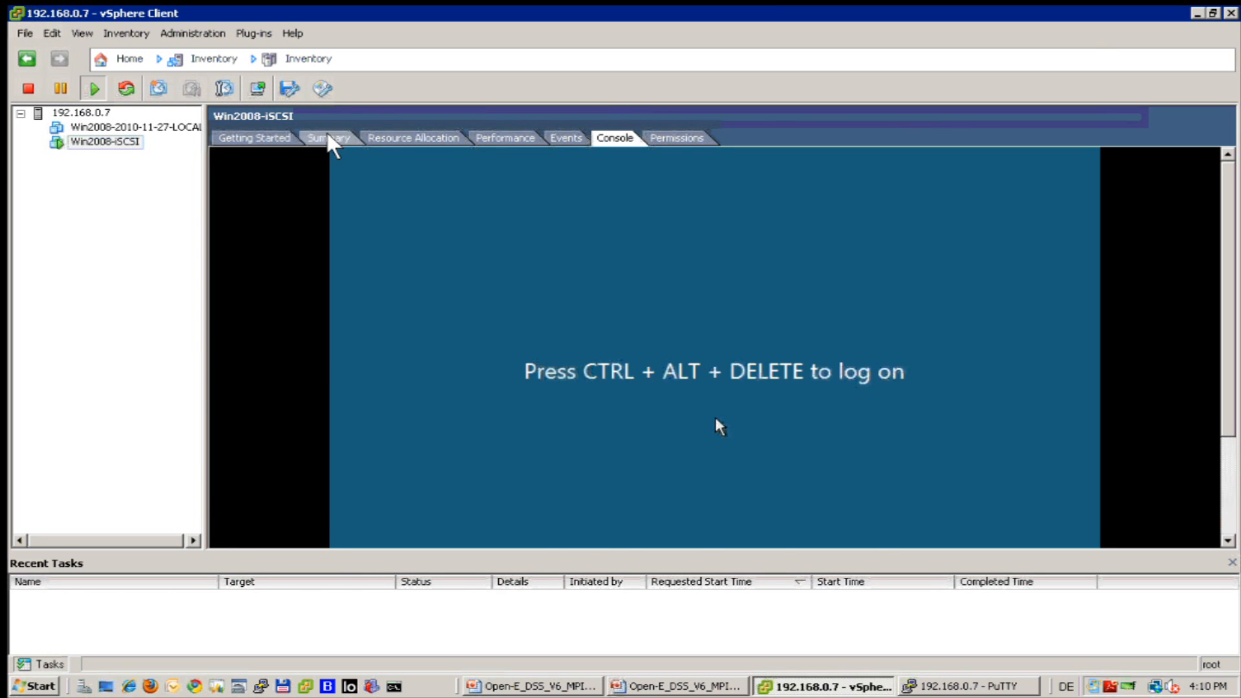
{"action": "left_click", "coordinate": [328, 138]}
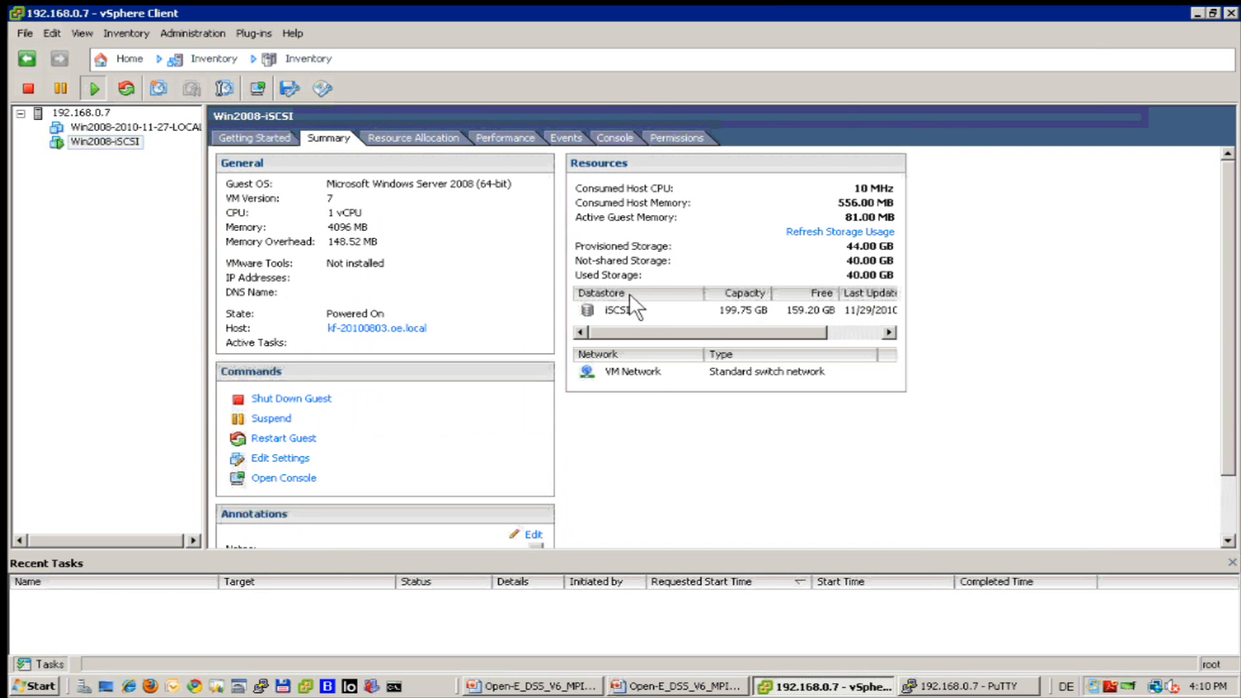
{"action": "left_click", "coordinate": [655, 309]}
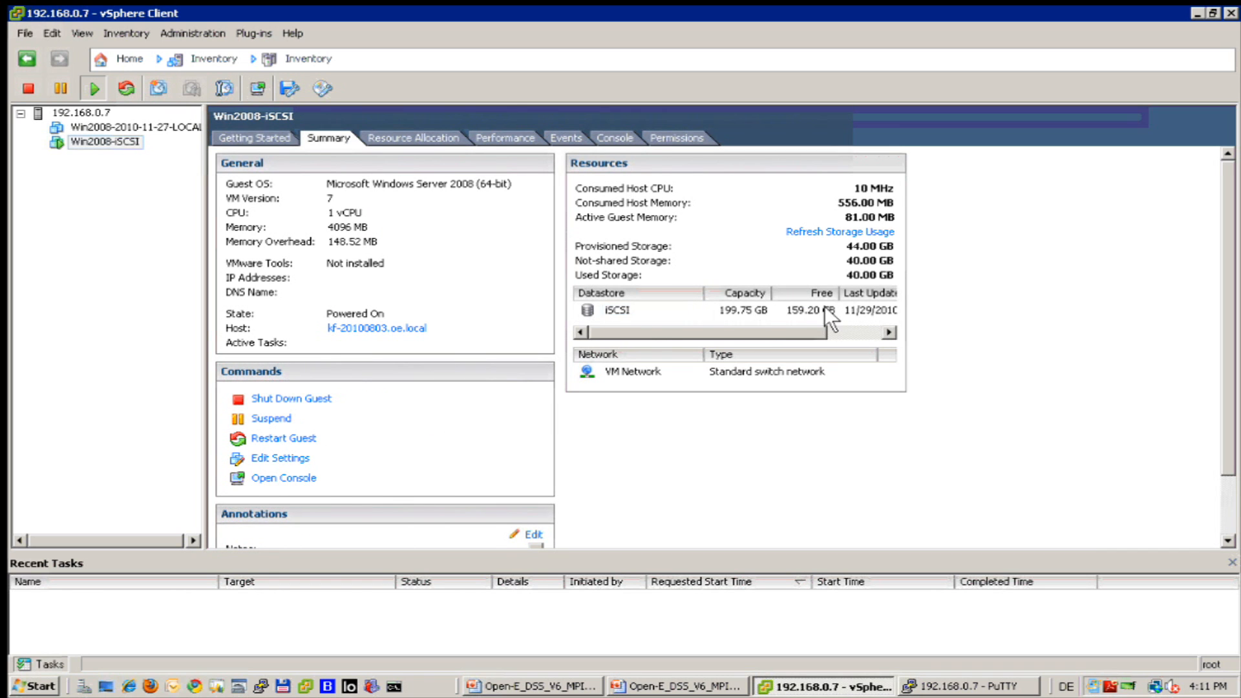
{"action": "left_click", "coordinate": [92, 122]}
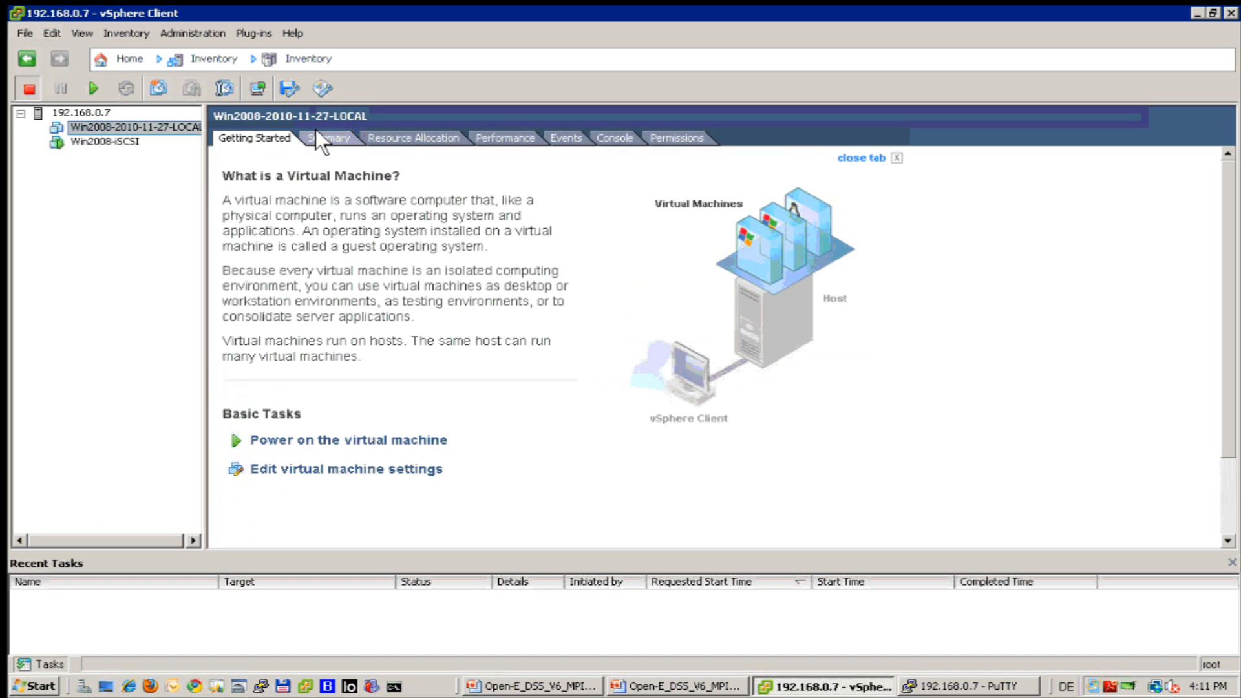
{"action": "left_click", "coordinate": [316, 133]}
{"action": "left_click", "coordinate": [122, 122]}
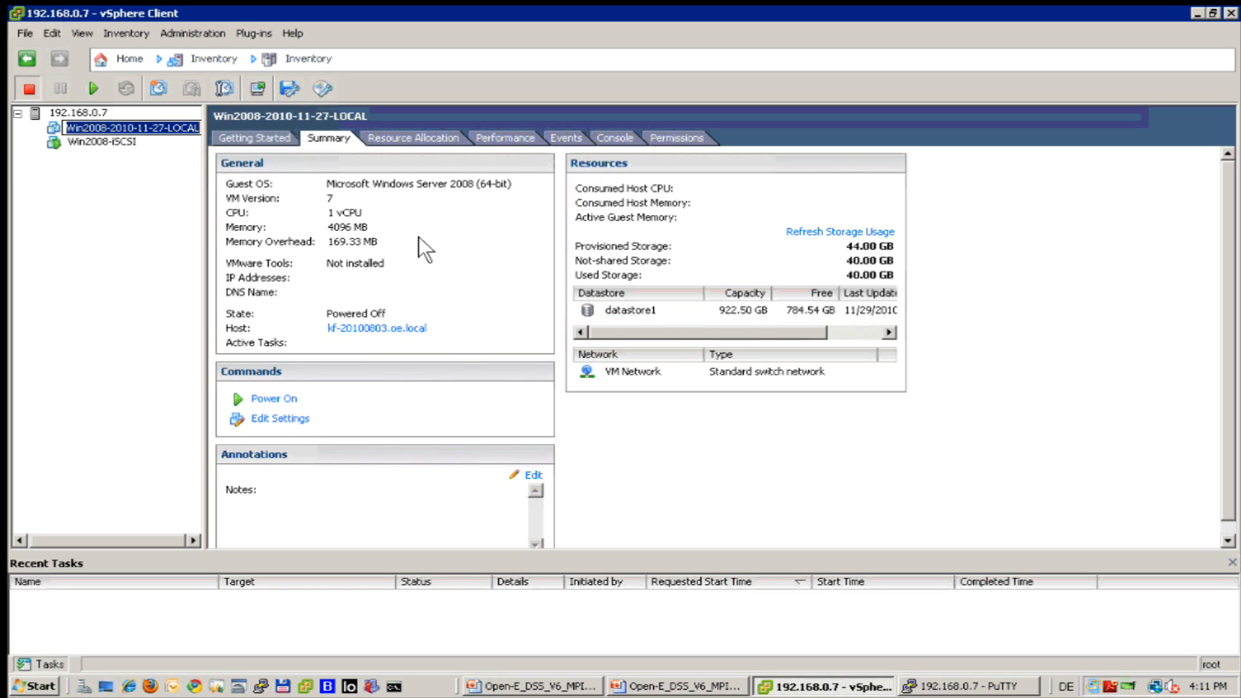
{"action": "left_click", "coordinate": [107, 138]}
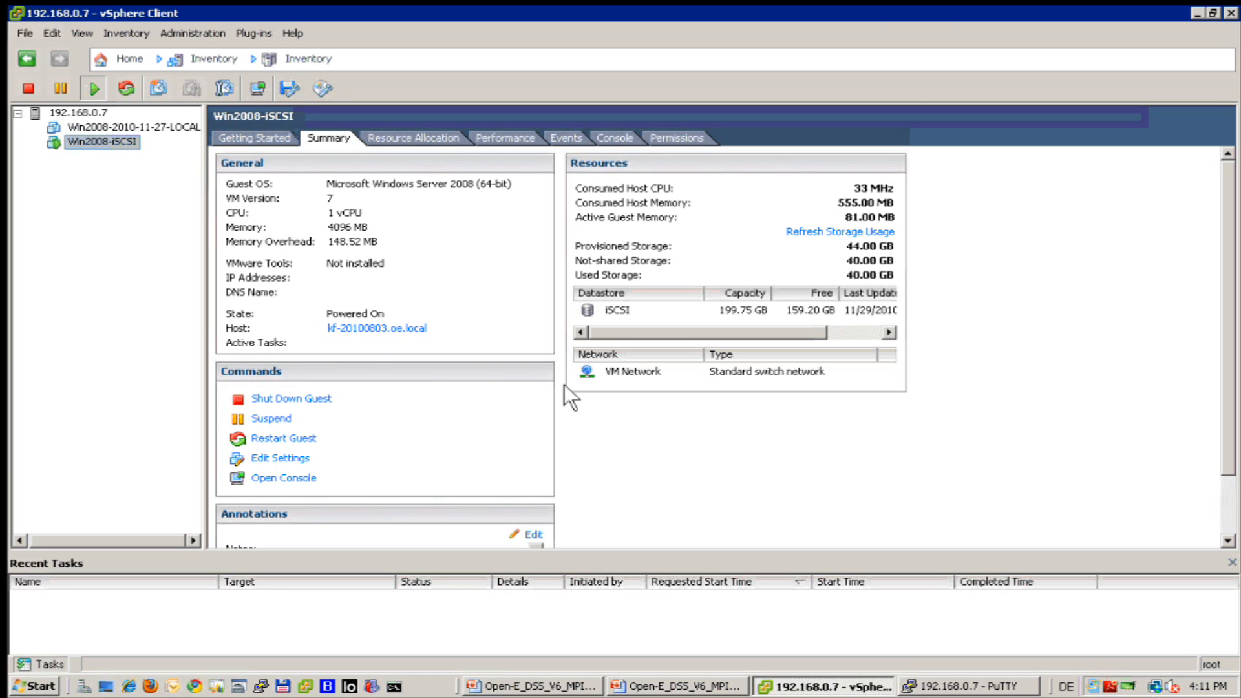
{"action": "mouse_move", "coordinate": [866, 13]}
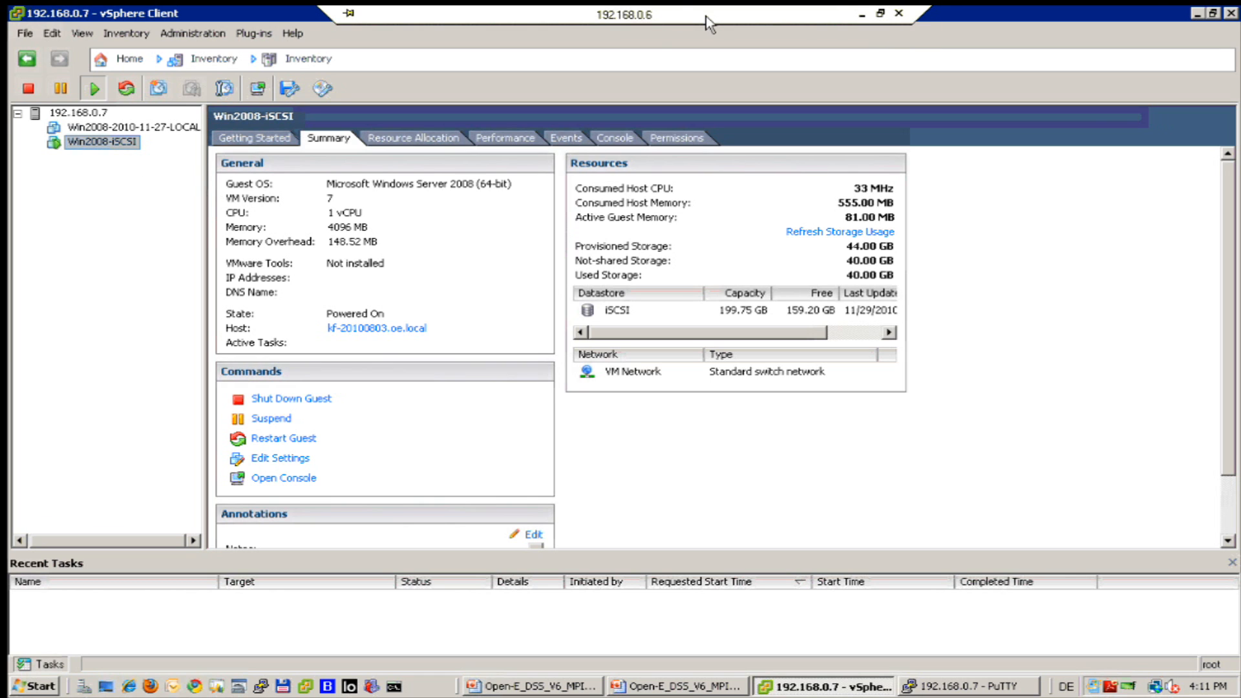
Unlock the remote server's session by entering the Administrator password.
{"action": "left_click", "coordinate": [862, 21]}
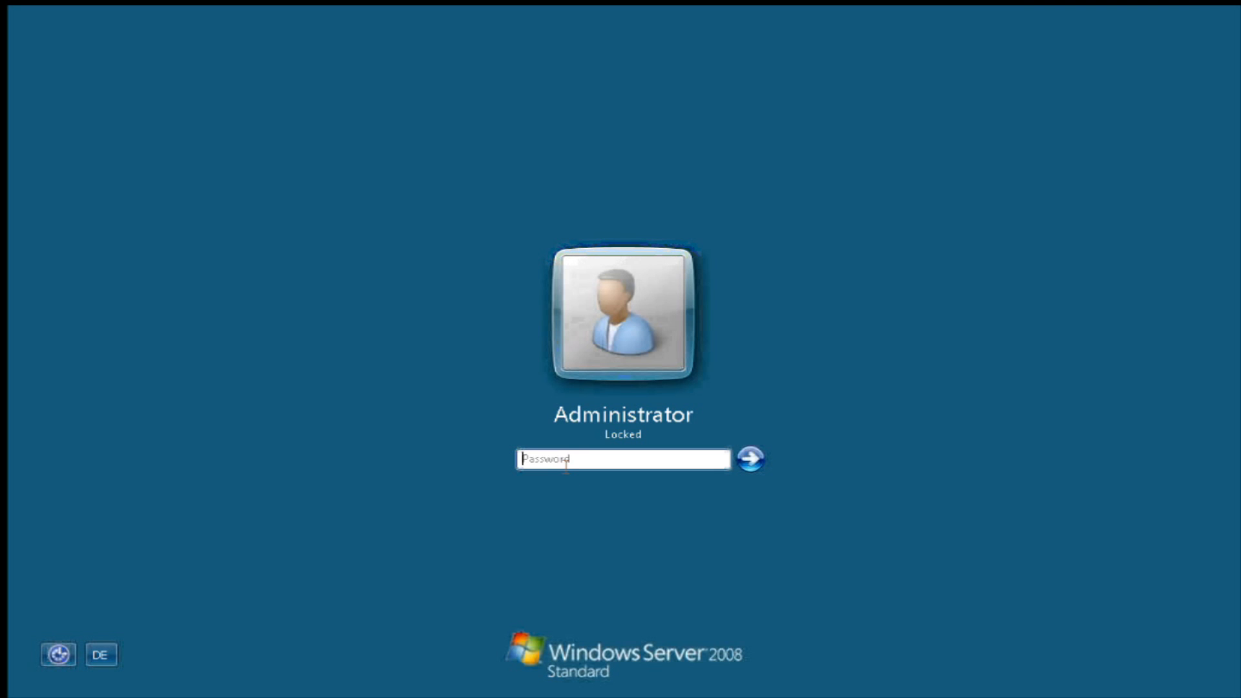
{"action": "left_click", "coordinate": [567, 463]}
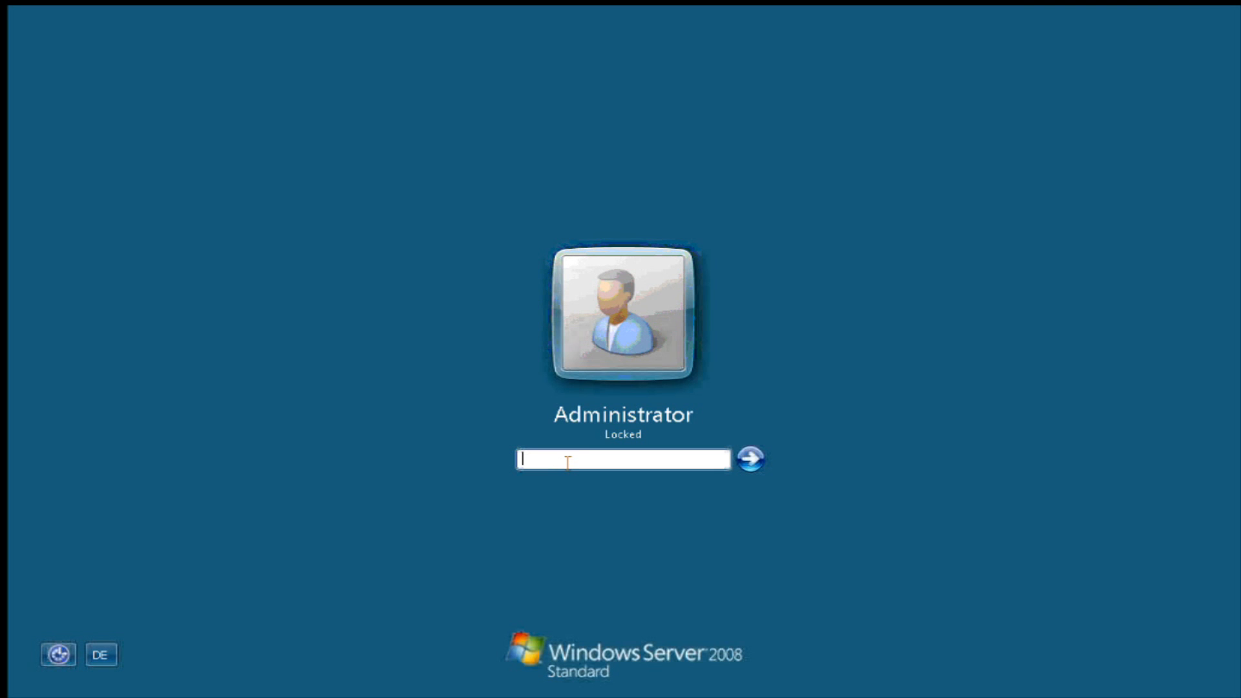
{"action": "type", "text": "***"}
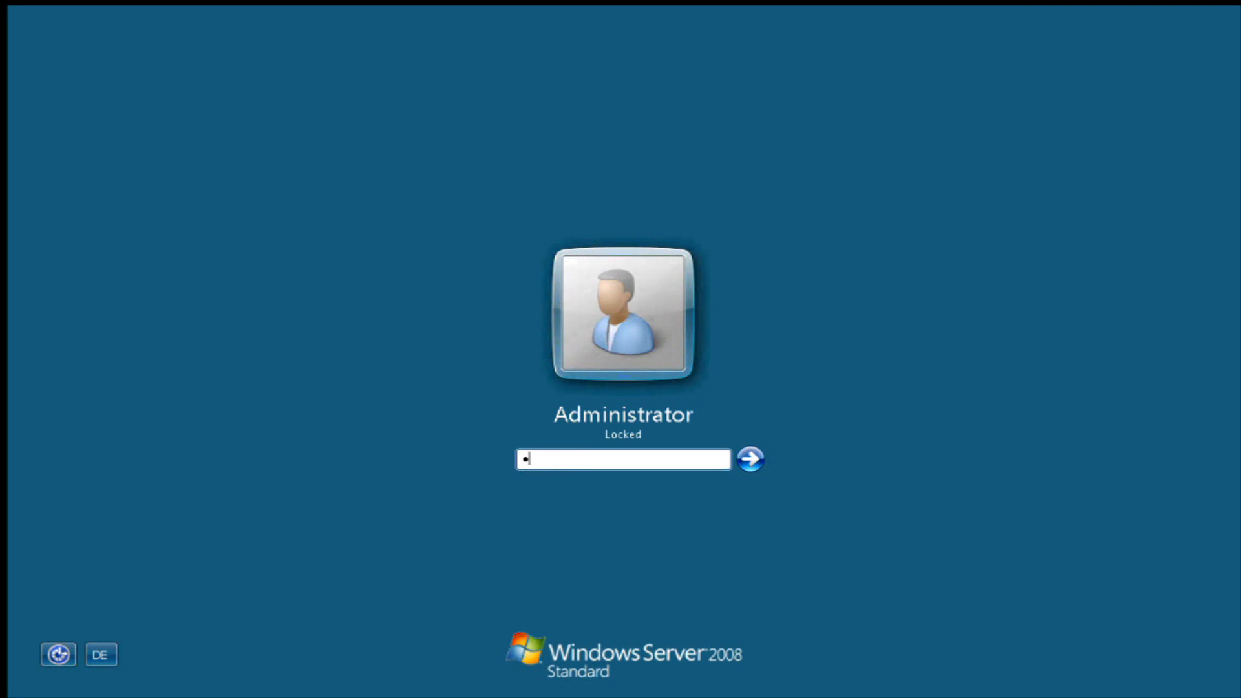
{"action": "type", "text": "*******"}
{"action": "key", "text": "Return"}
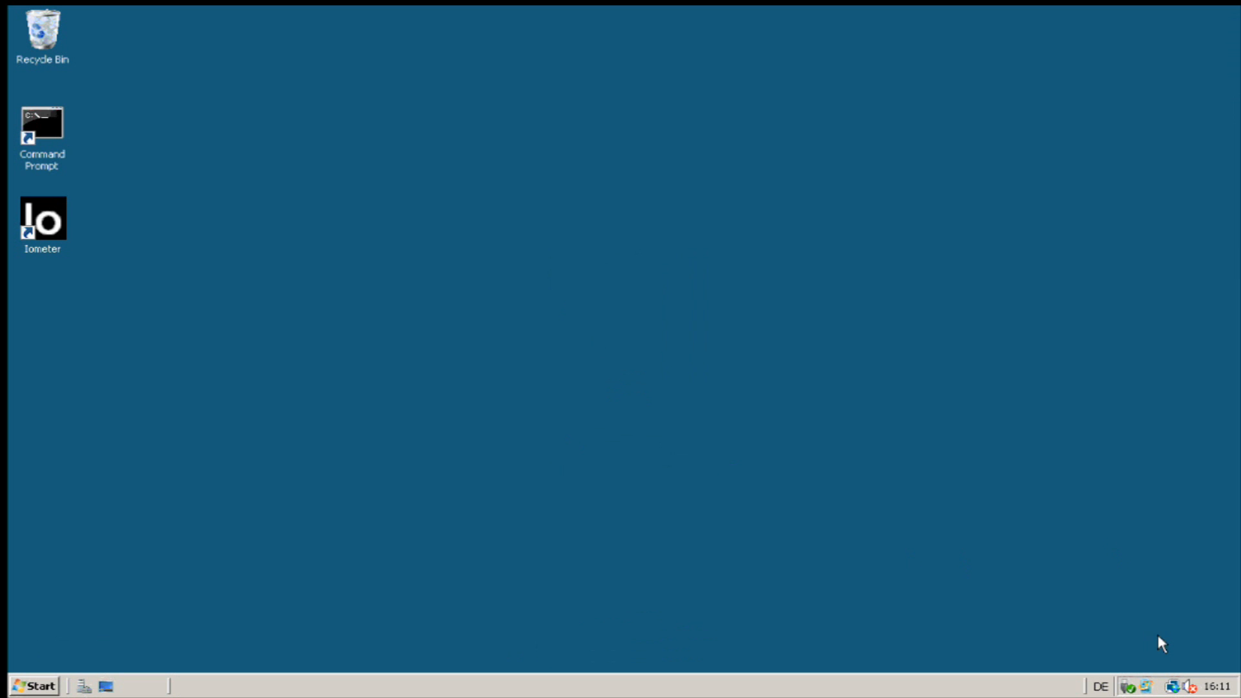
Open Local Area Connection's status details from the Network and Sharing Center (IP 192.168.0.70).
{"action": "mouse_move", "coordinate": [1174, 692]}
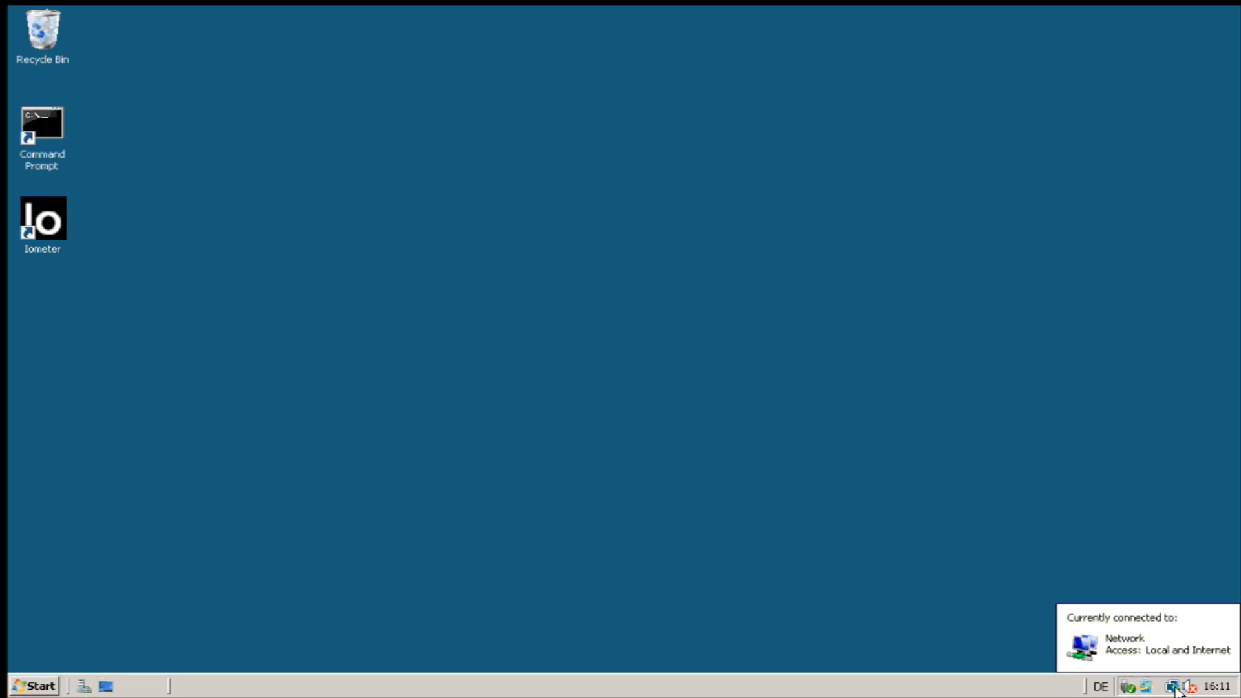
{"action": "left_click", "coordinate": [1176, 688]}
{"action": "left_click", "coordinate": [1176, 688]}
{"action": "left_click", "coordinate": [1175, 688]}
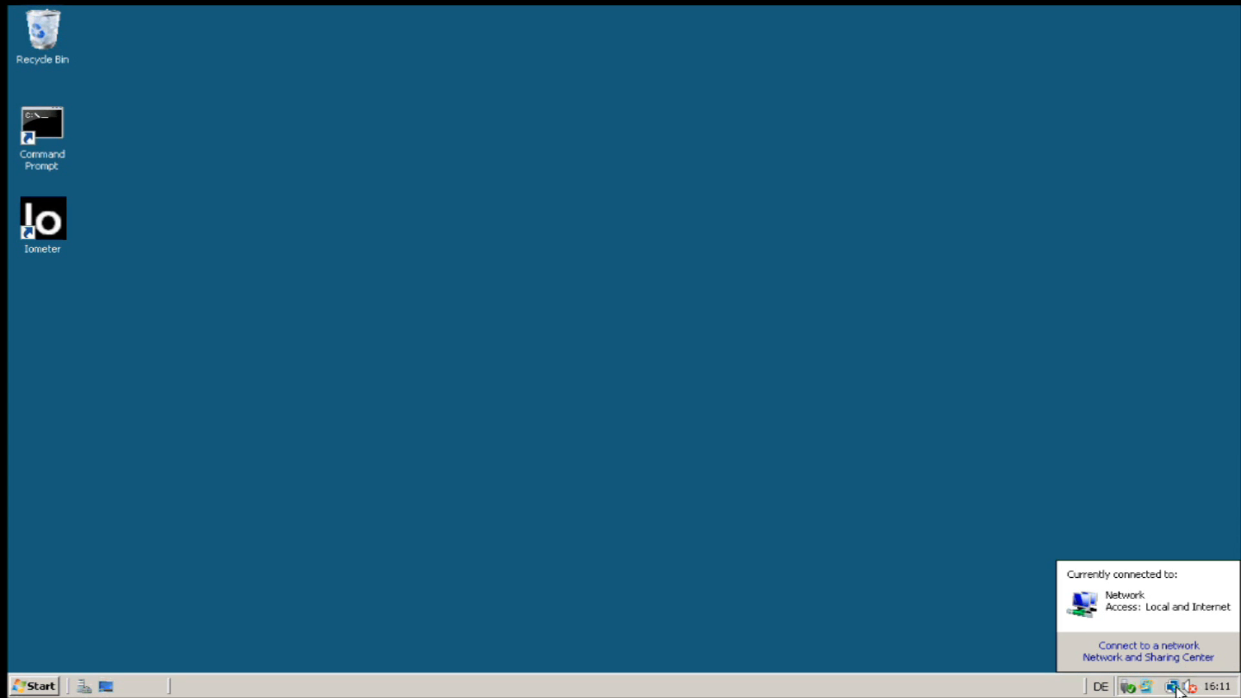
{"action": "left_click", "coordinate": [1139, 658]}
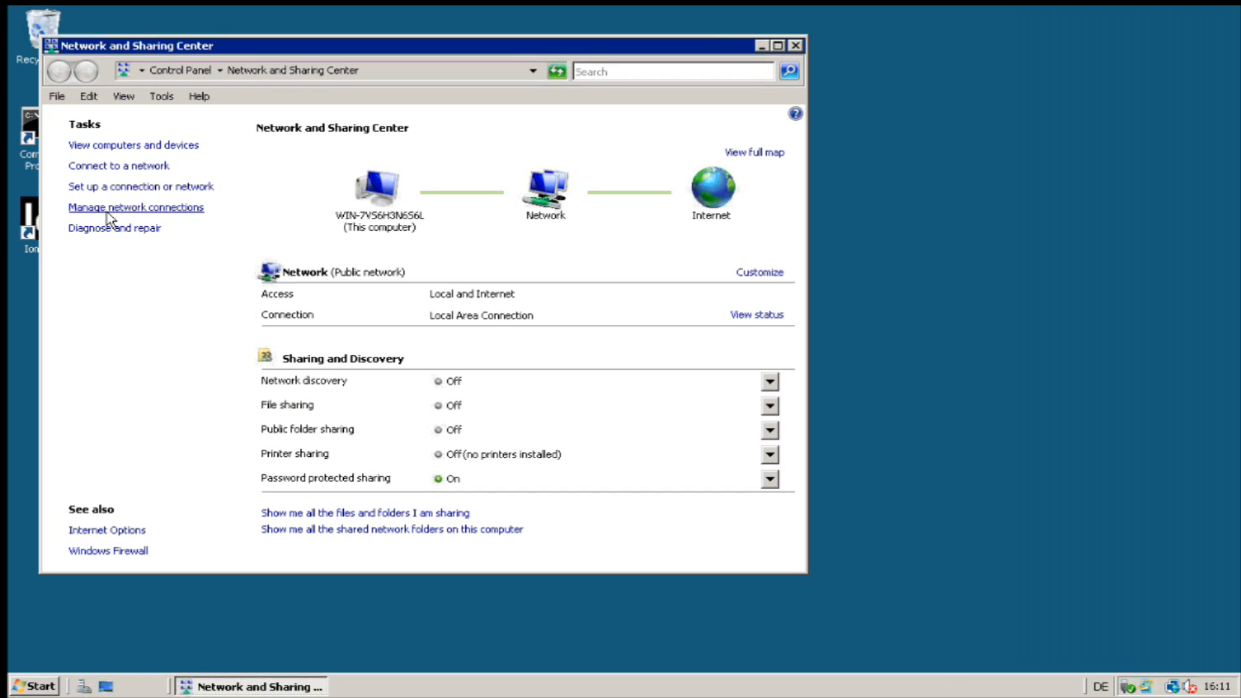
{"action": "left_click", "coordinate": [119, 212]}
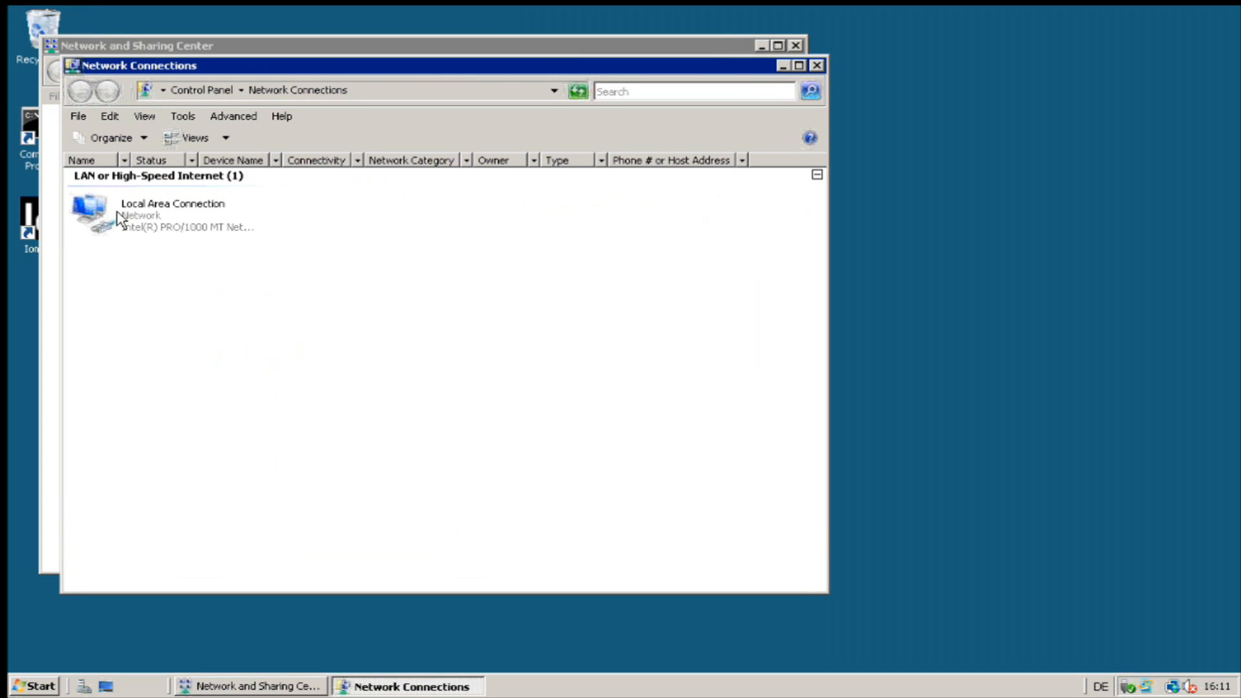
{"action": "right_click", "coordinate": [138, 230]}
{"action": "left_click", "coordinate": [165, 254]}
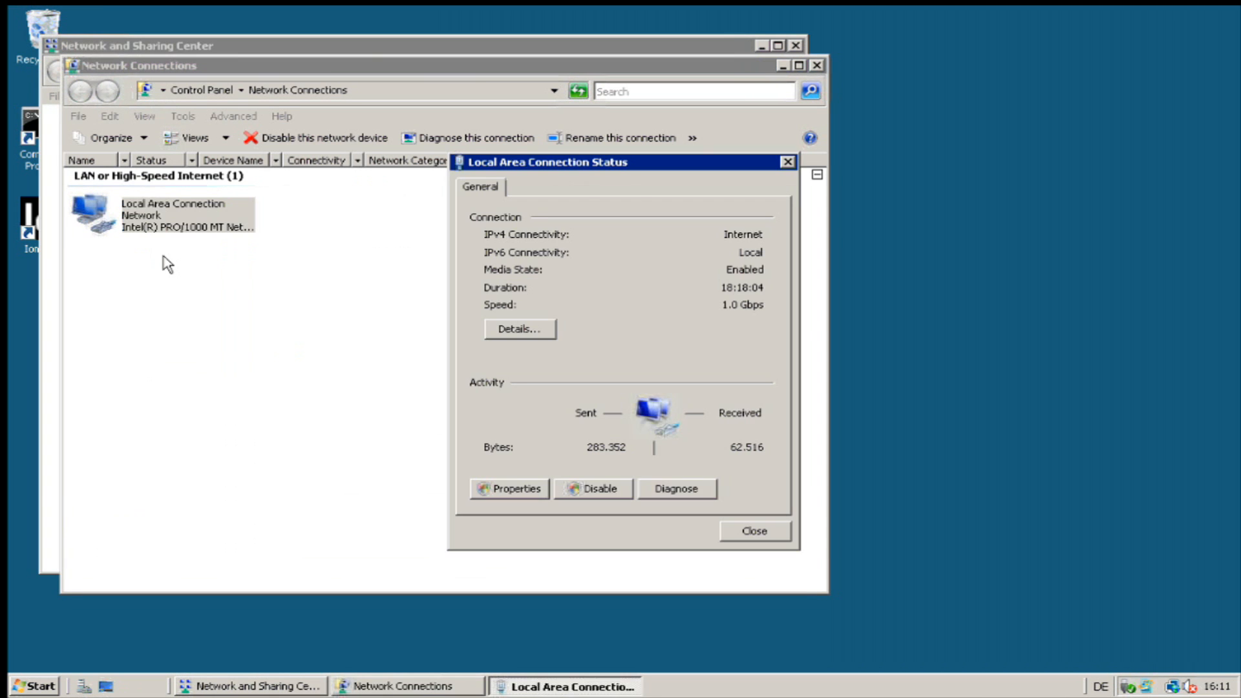
{"action": "left_click", "coordinate": [546, 331]}
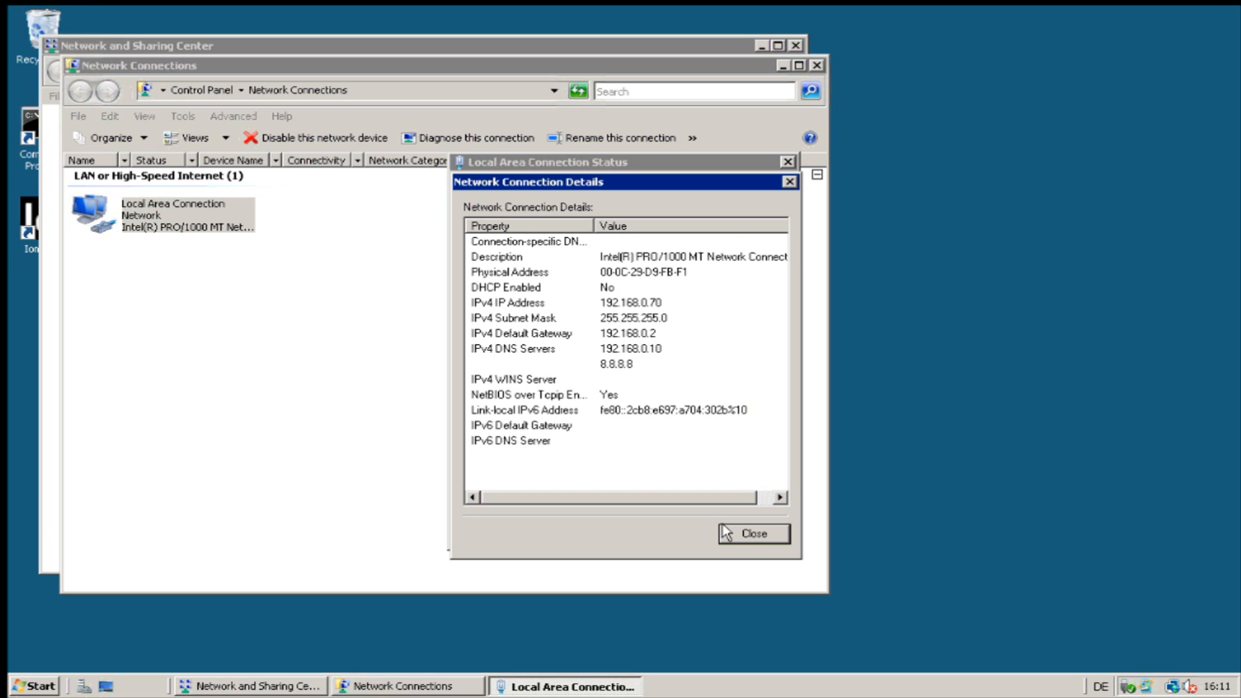
Close all network windows, minimize the remote session and return to the vSphere Client.
{"action": "left_click", "coordinate": [742, 535]}
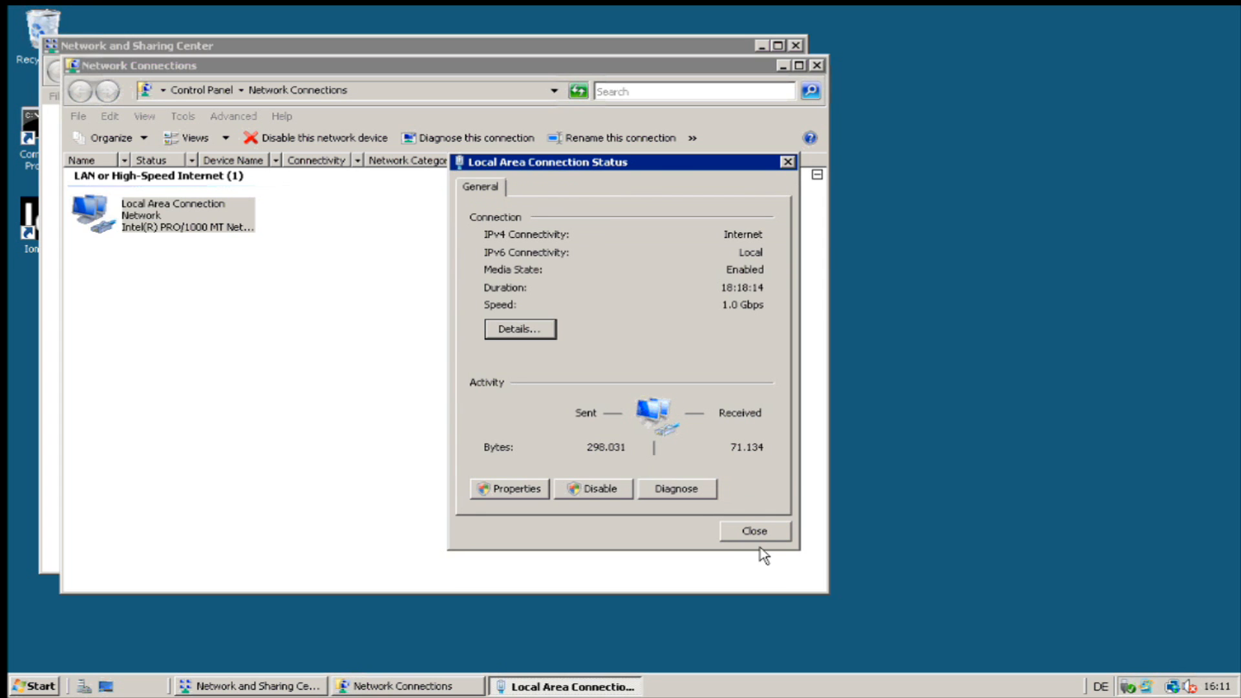
{"action": "left_click", "coordinate": [756, 540]}
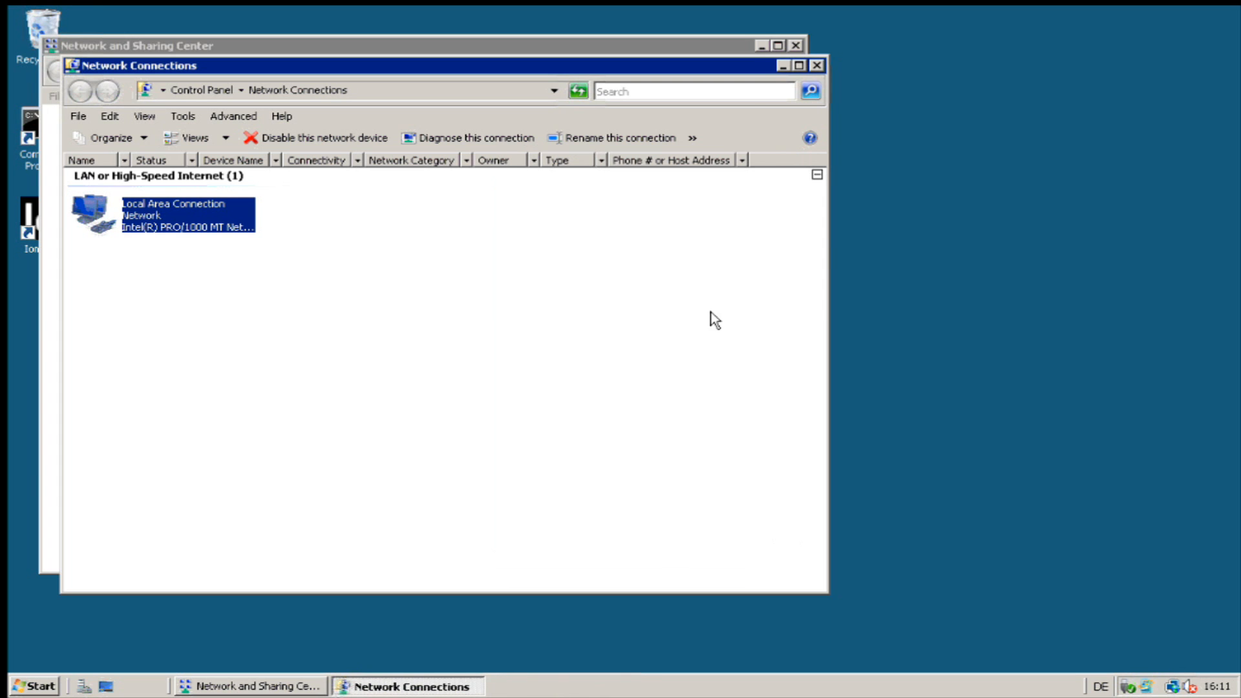
{"action": "left_click", "coordinate": [817, 65]}
{"action": "left_click", "coordinate": [796, 45]}
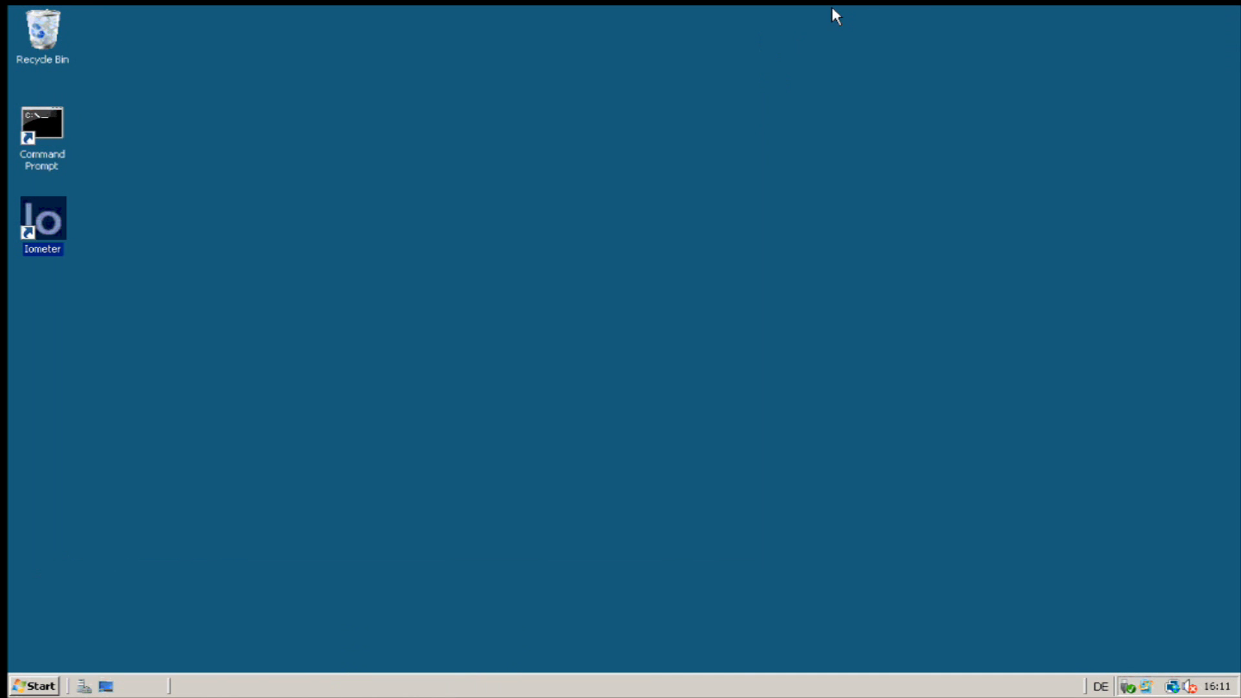
{"action": "mouse_move", "coordinate": [832, 8]}
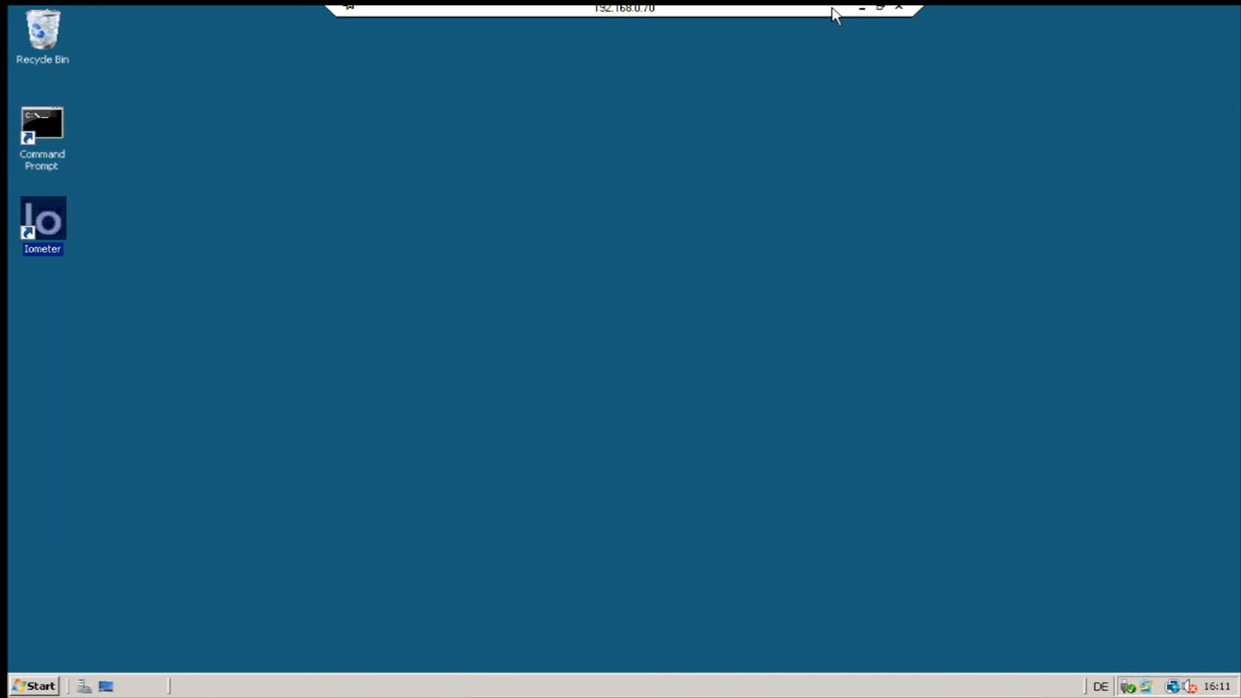
{"action": "left_click", "coordinate": [864, 17]}
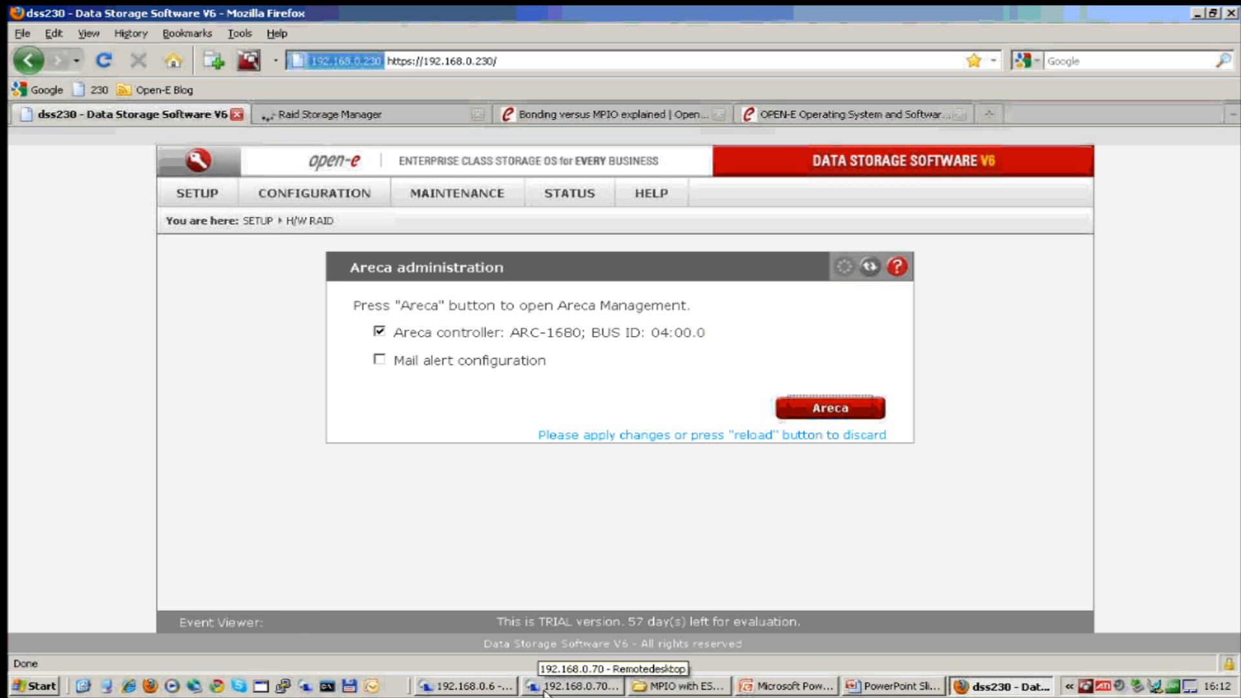
{"action": "left_click", "coordinate": [545, 689]}
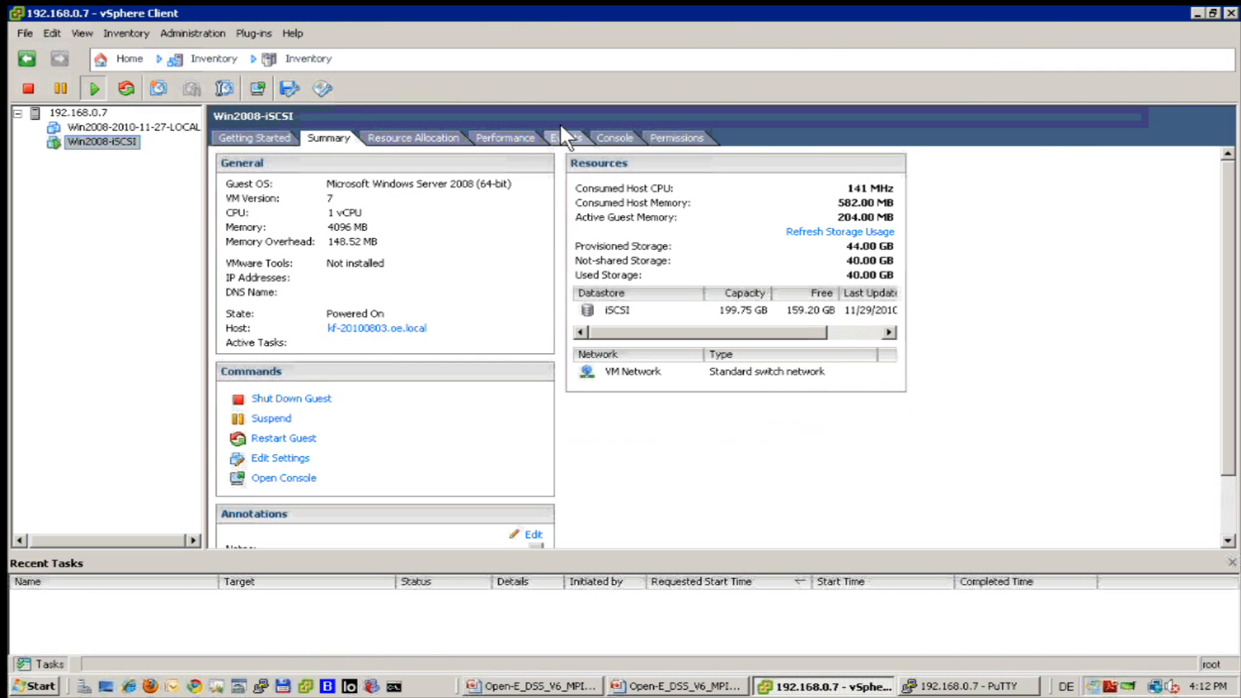
Show Win2008-iSCSI's console, briefly taking and releasing mouse and keyboard control.
{"action": "left_click", "coordinate": [607, 137]}
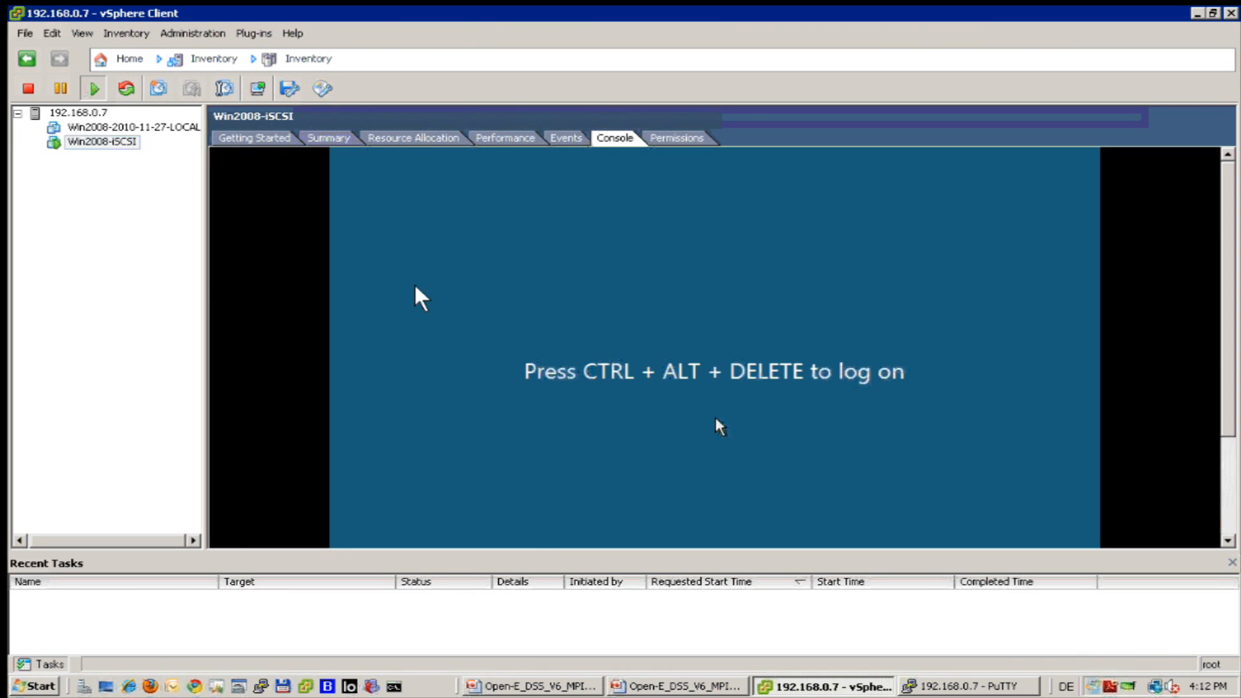
{"action": "left_click", "coordinate": [716, 418]}
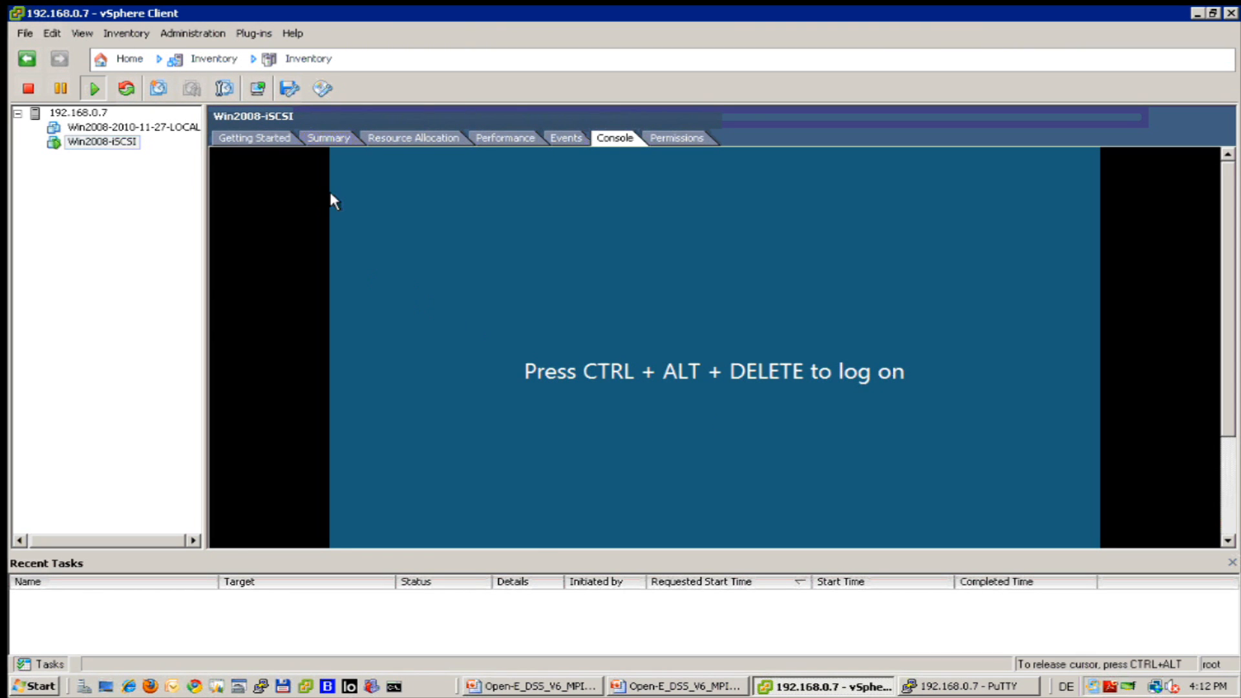
{"action": "key", "text": "ctrl+alt"}
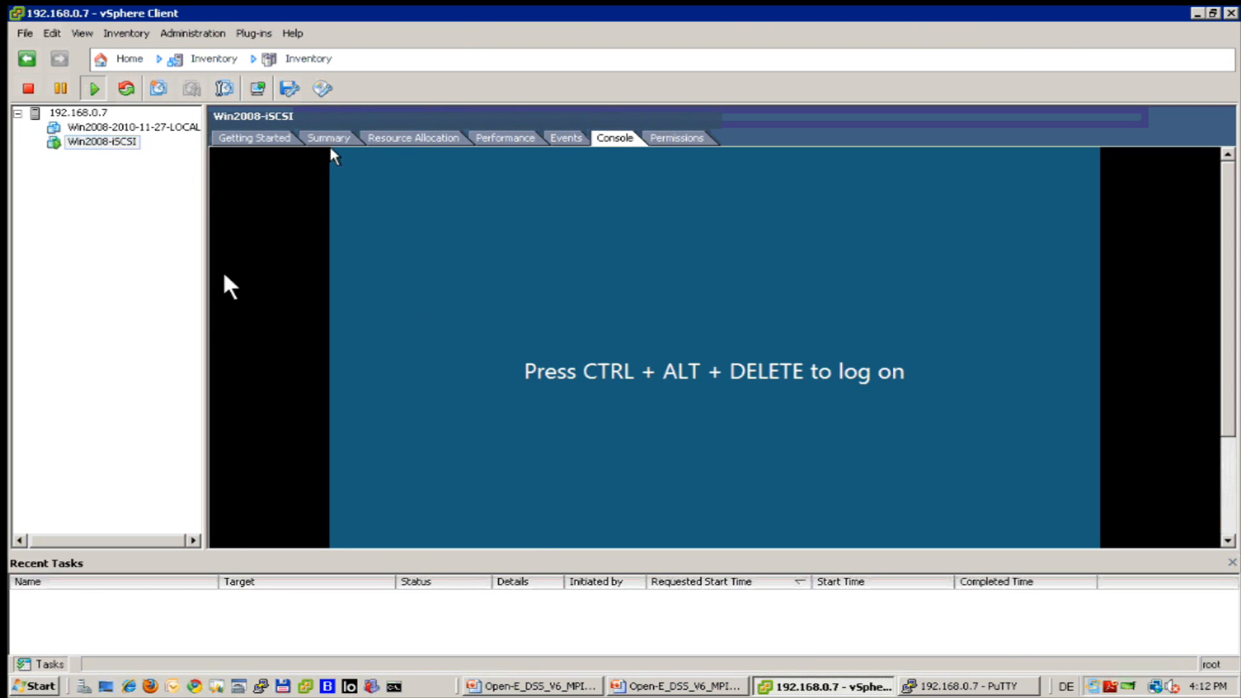
Send Ctrl+Alt+Del to the guest for its password prompt, then switch back to the server session.
{"action": "right_click", "coordinate": [76, 140]}
{"action": "mouse_move", "coordinate": [227, 173]}
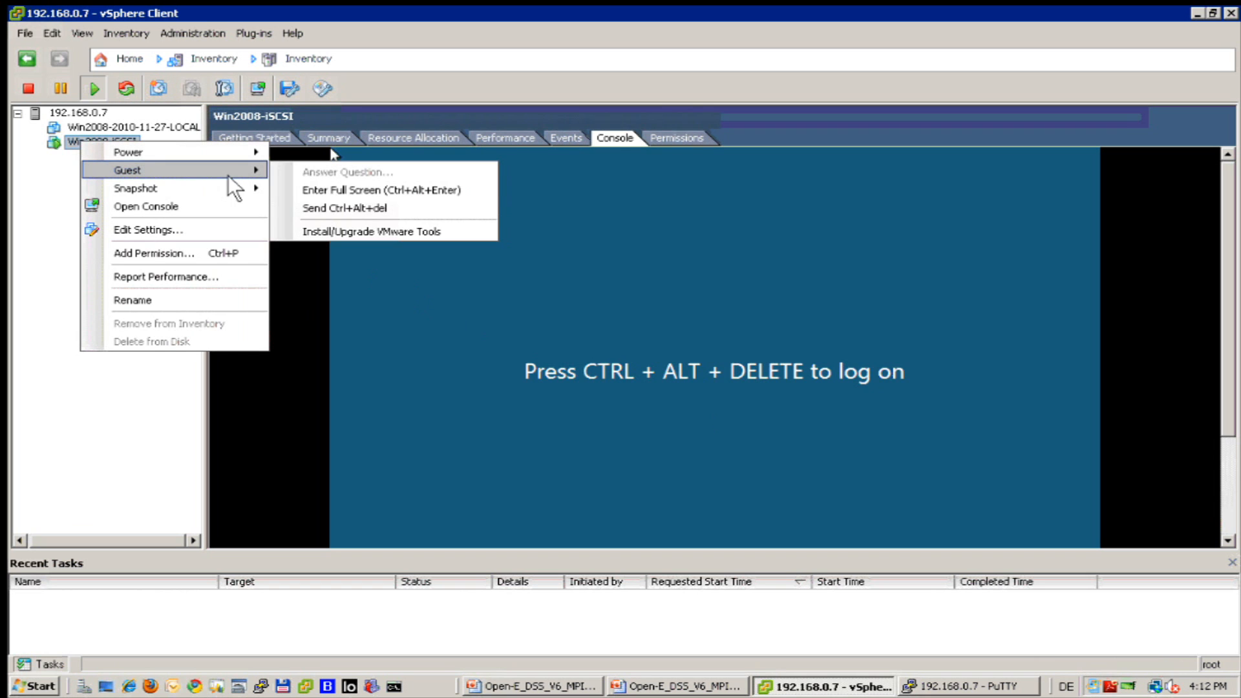
{"action": "left_click", "coordinate": [361, 207]}
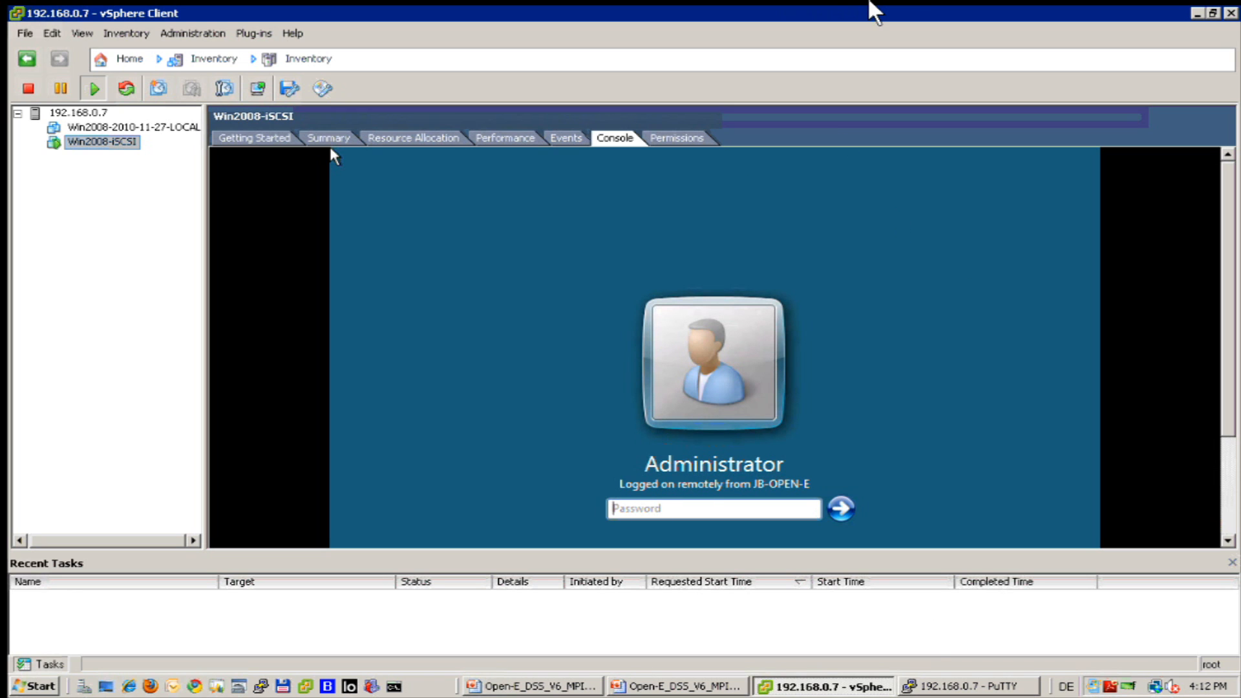
{"action": "left_click", "coordinate": [862, 13]}
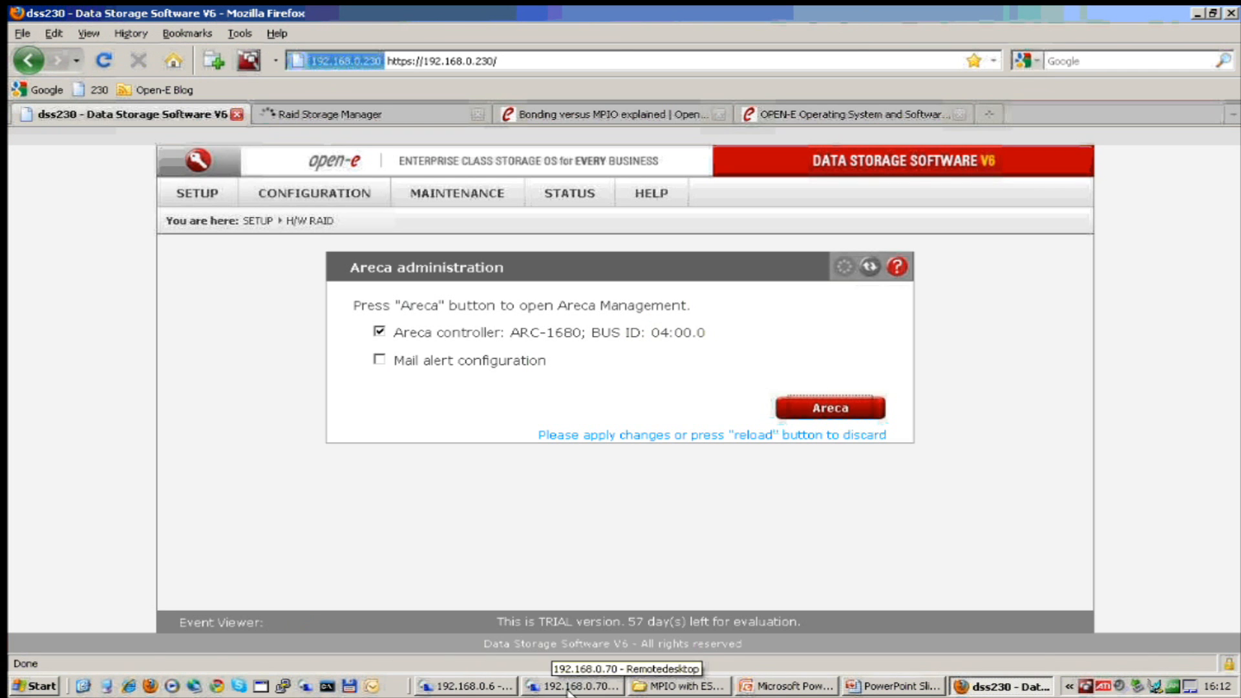
{"action": "left_click", "coordinate": [572, 686]}
Launch Iometer and check the manager's Worker 1 with disk target C:.
{"action": "left_click", "coordinate": [472, 373]}
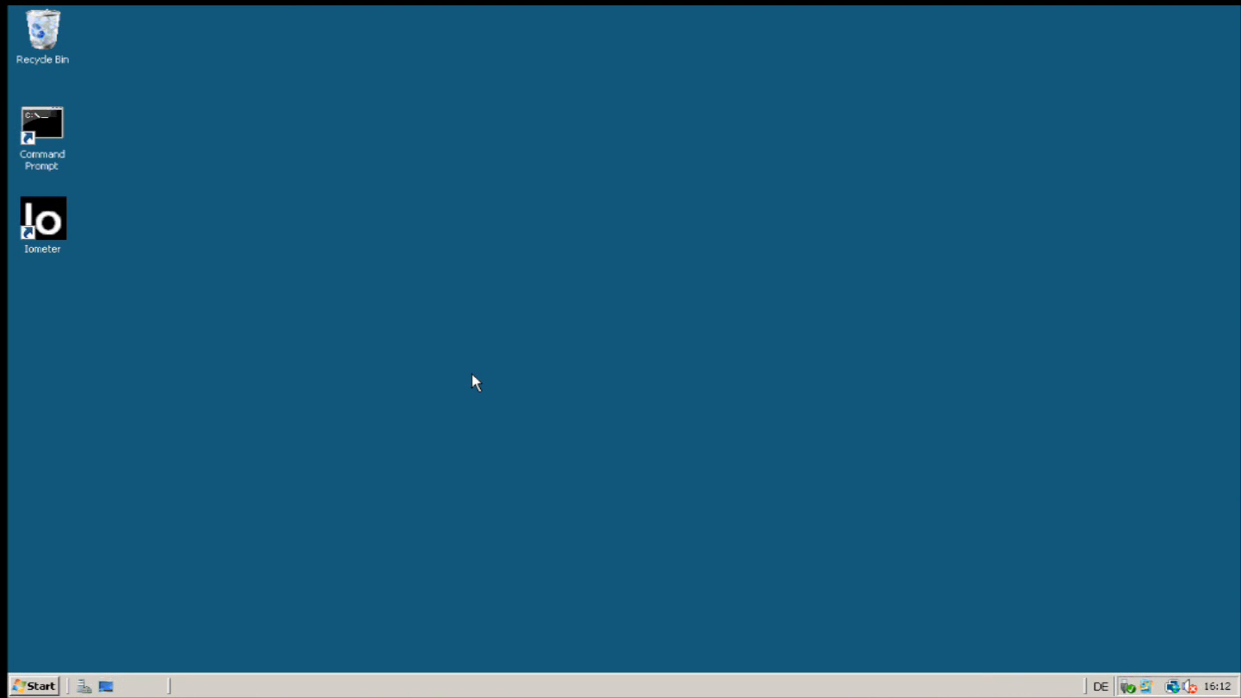
{"action": "double_click", "coordinate": [58, 236]}
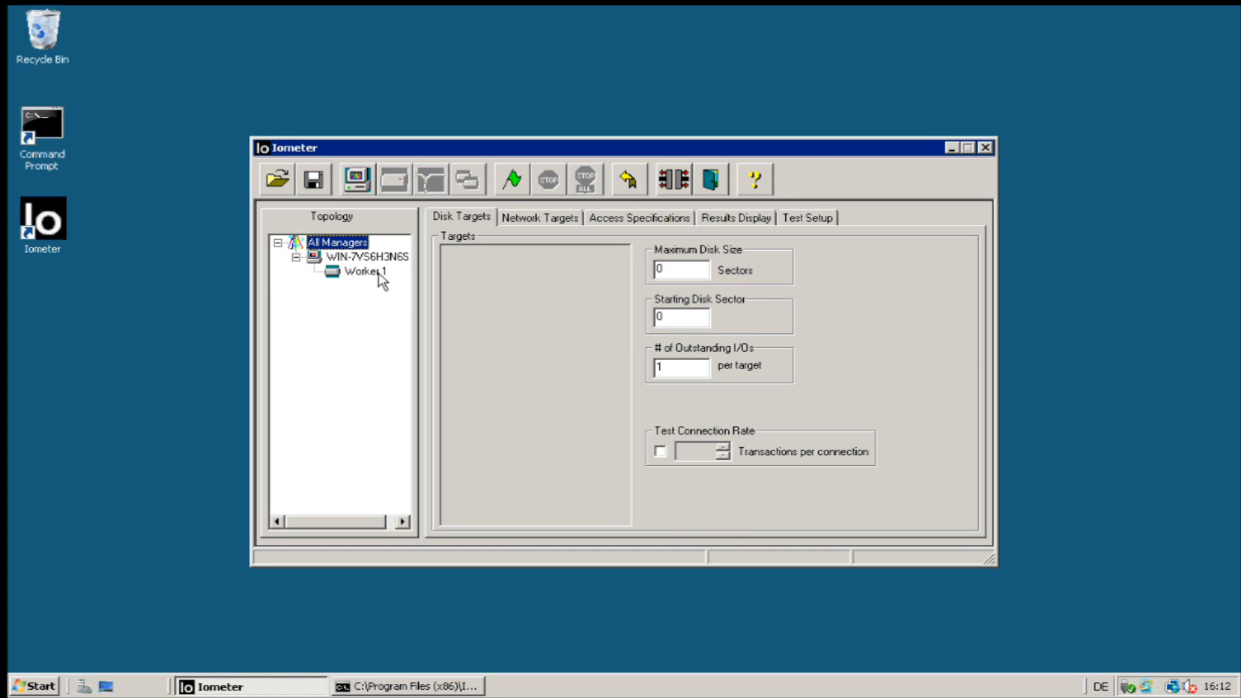
{"action": "left_click", "coordinate": [379, 274]}
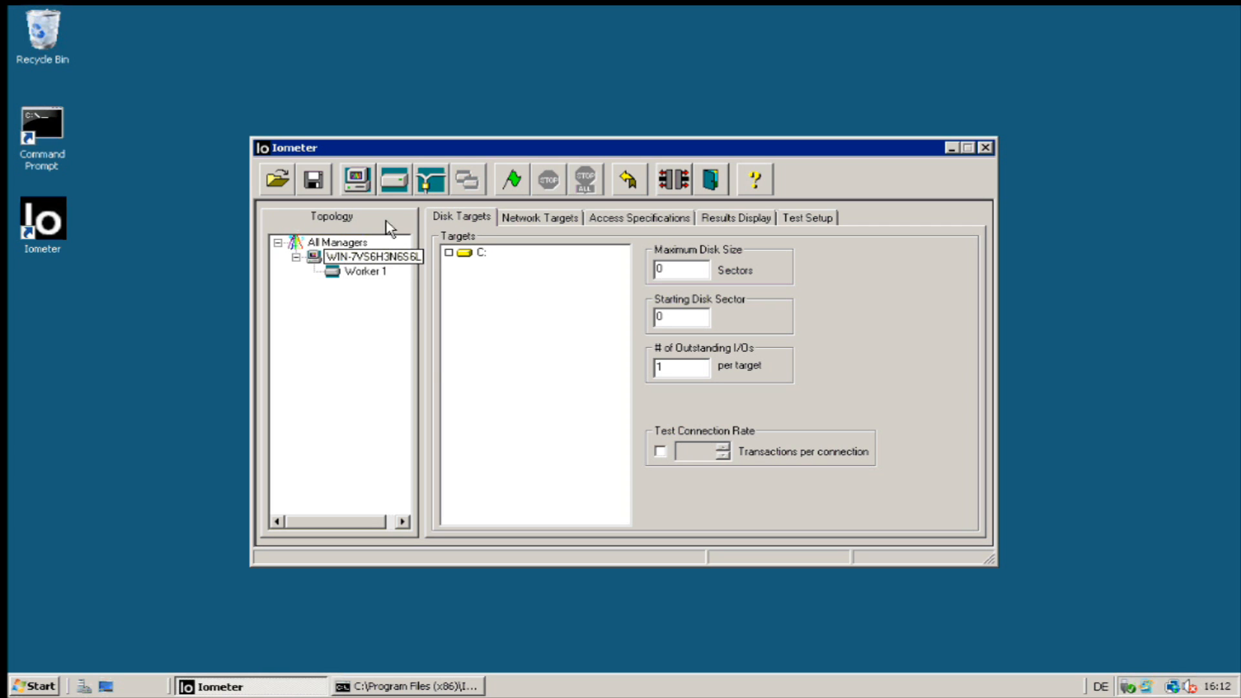
{"action": "left_click", "coordinate": [320, 257]}
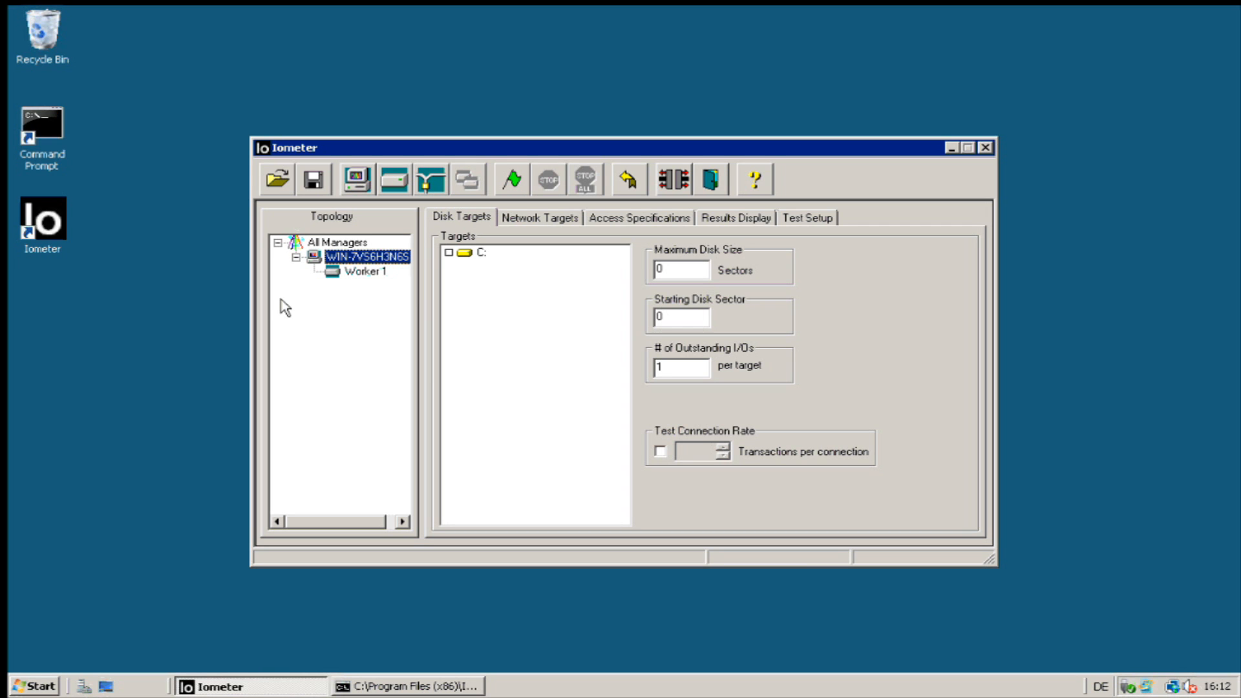
{"action": "left_click", "coordinate": [26, 684]}
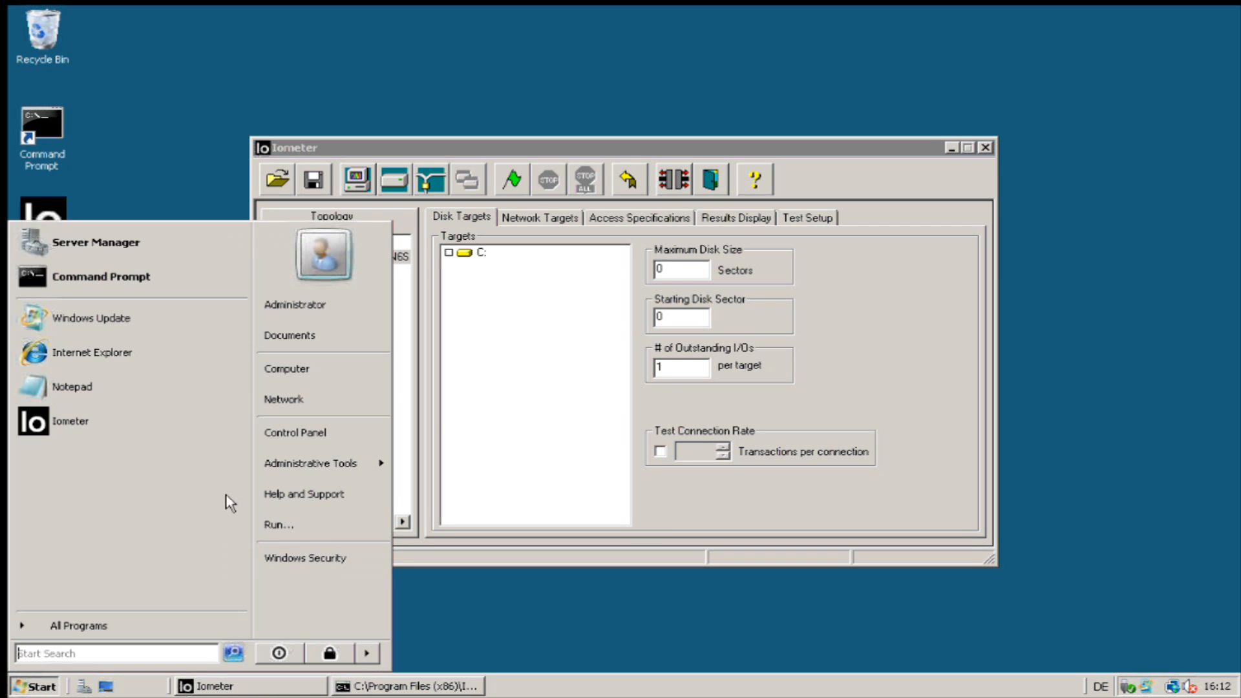
Glance at the computer's drives, then open Server Manager via Computer > Manage.
{"action": "left_click", "coordinate": [318, 380]}
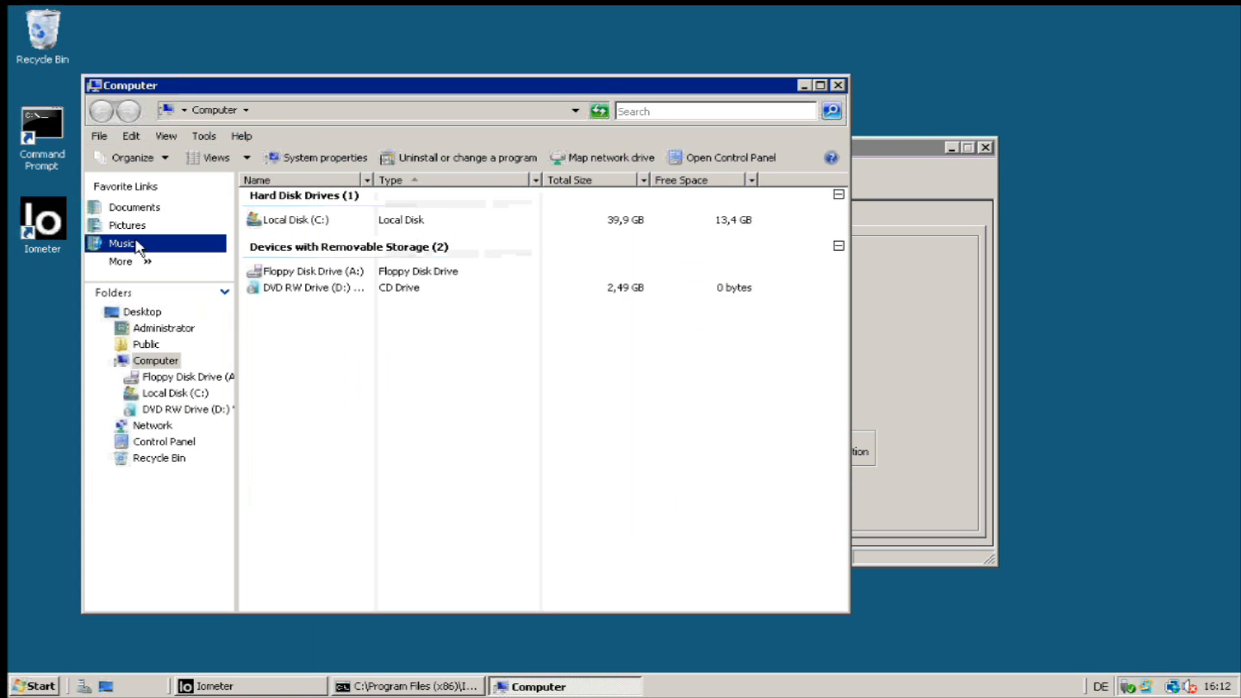
{"action": "left_click", "coordinate": [838, 85]}
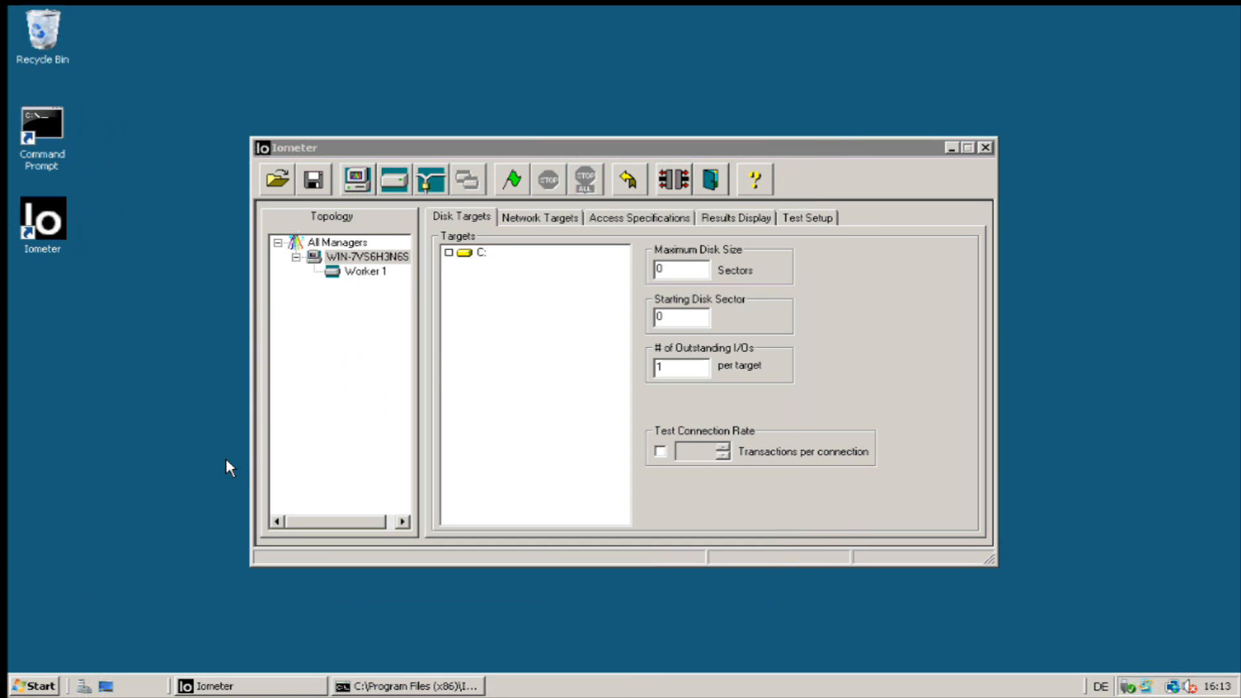
{"action": "left_click", "coordinate": [35, 686]}
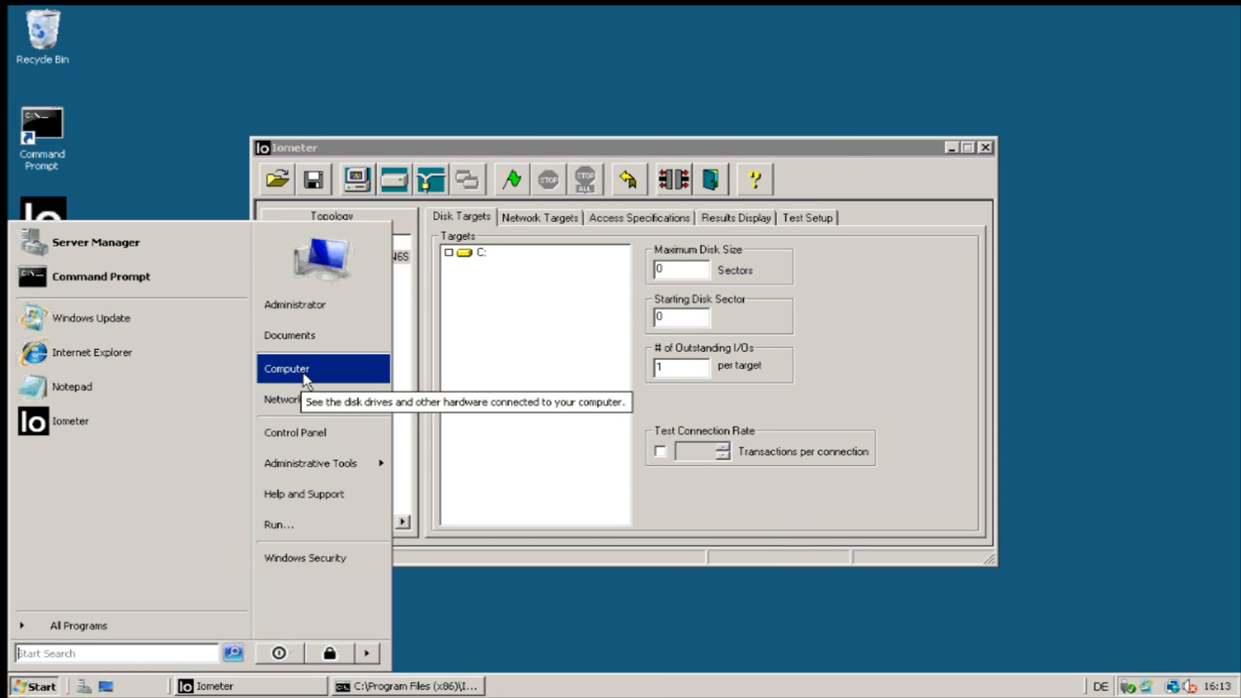
{"action": "right_click", "coordinate": [305, 375]}
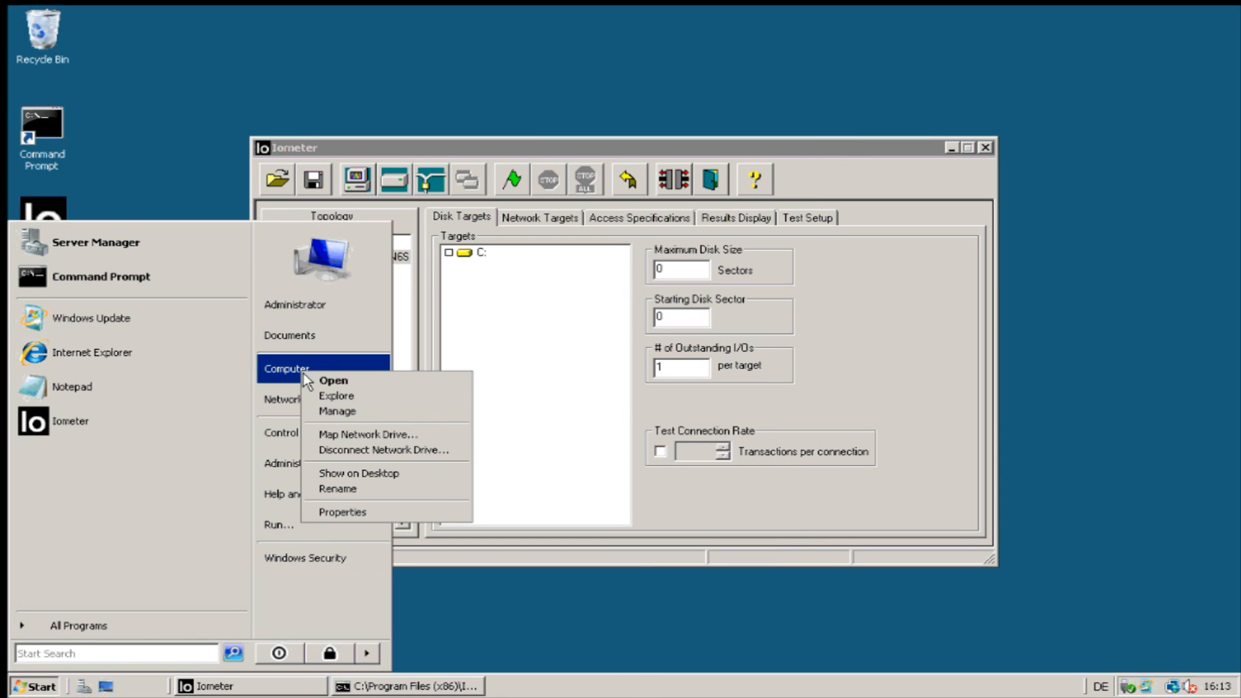
{"action": "left_click", "coordinate": [374, 419]}
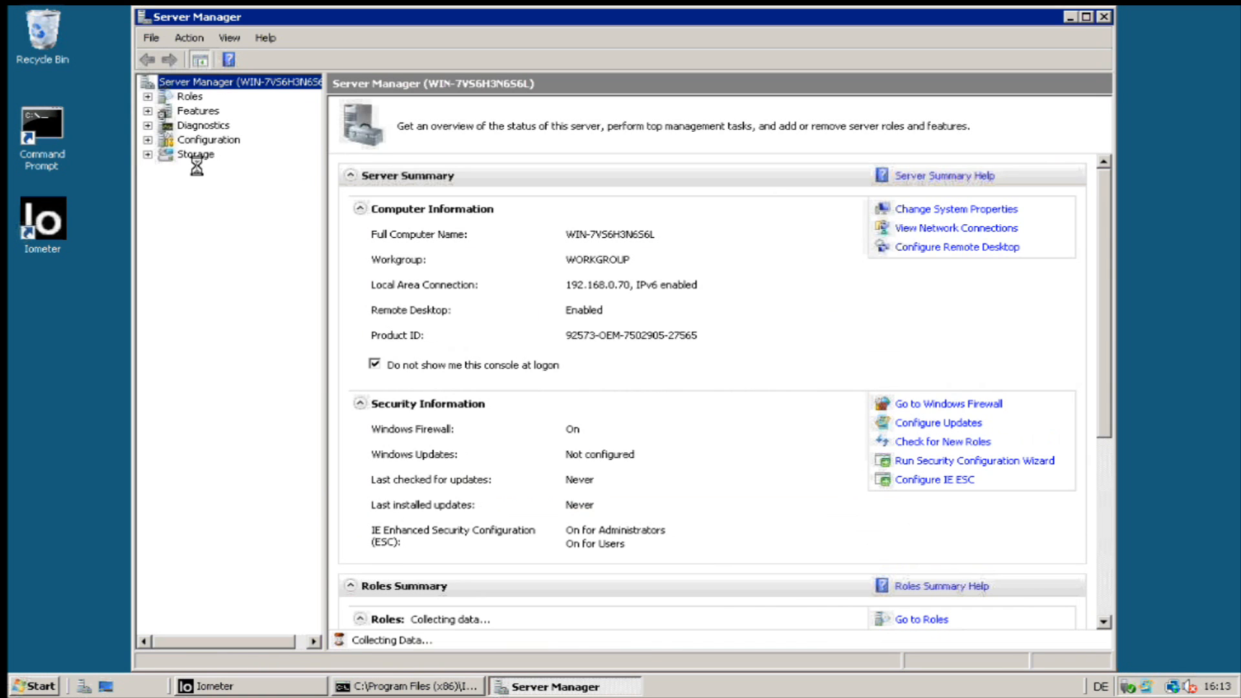
Inspect Disk Management's 40 GB NTFS C: partition on Disk 0, then minimize Server Manager.
{"action": "left_click", "coordinate": [234, 184]}
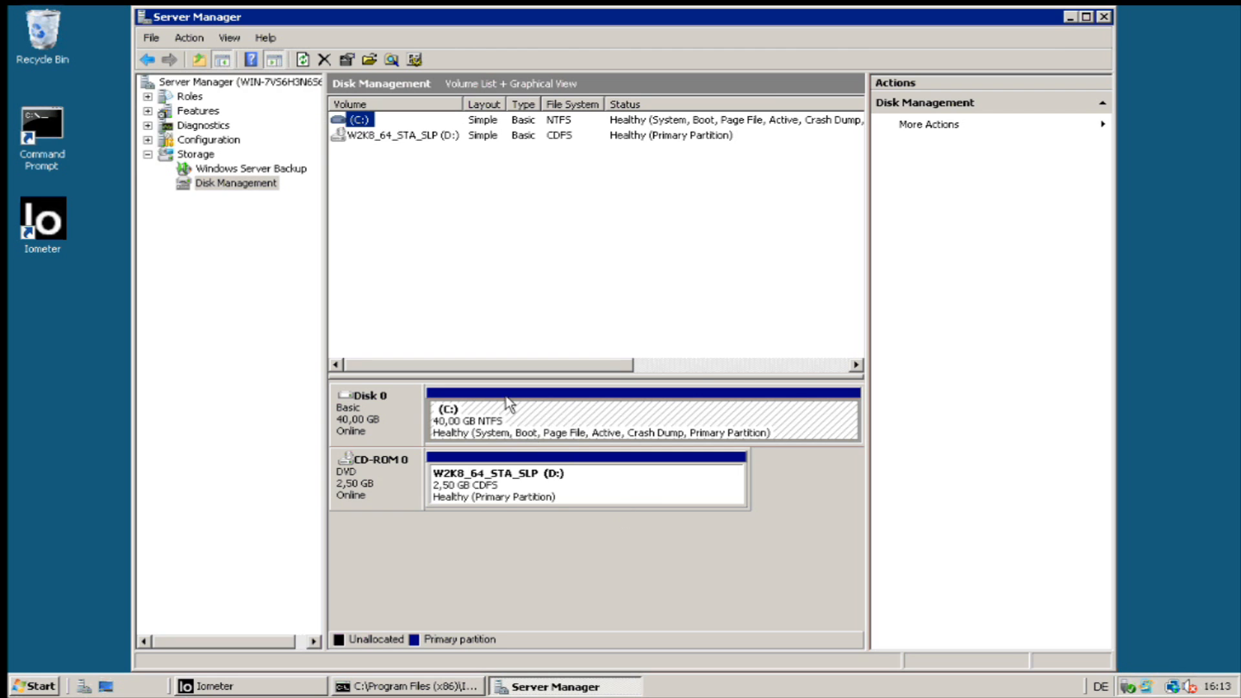
{"action": "left_click", "coordinate": [504, 437]}
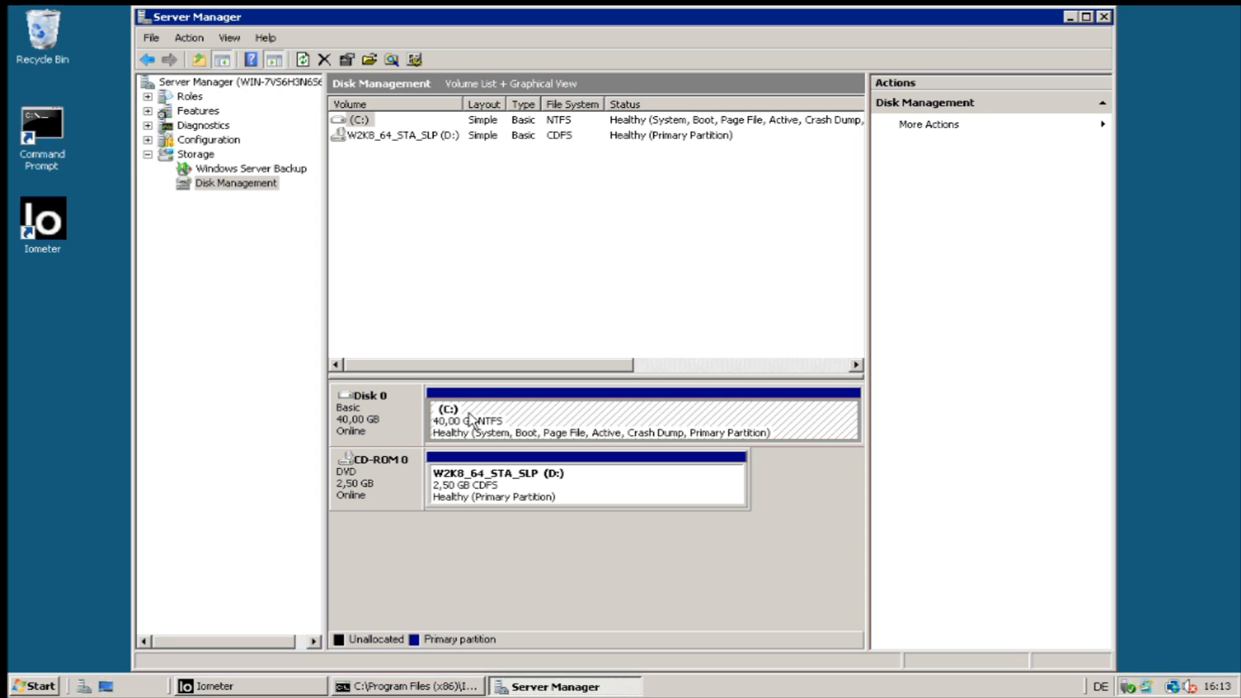
{"action": "left_click", "coordinate": [374, 424]}
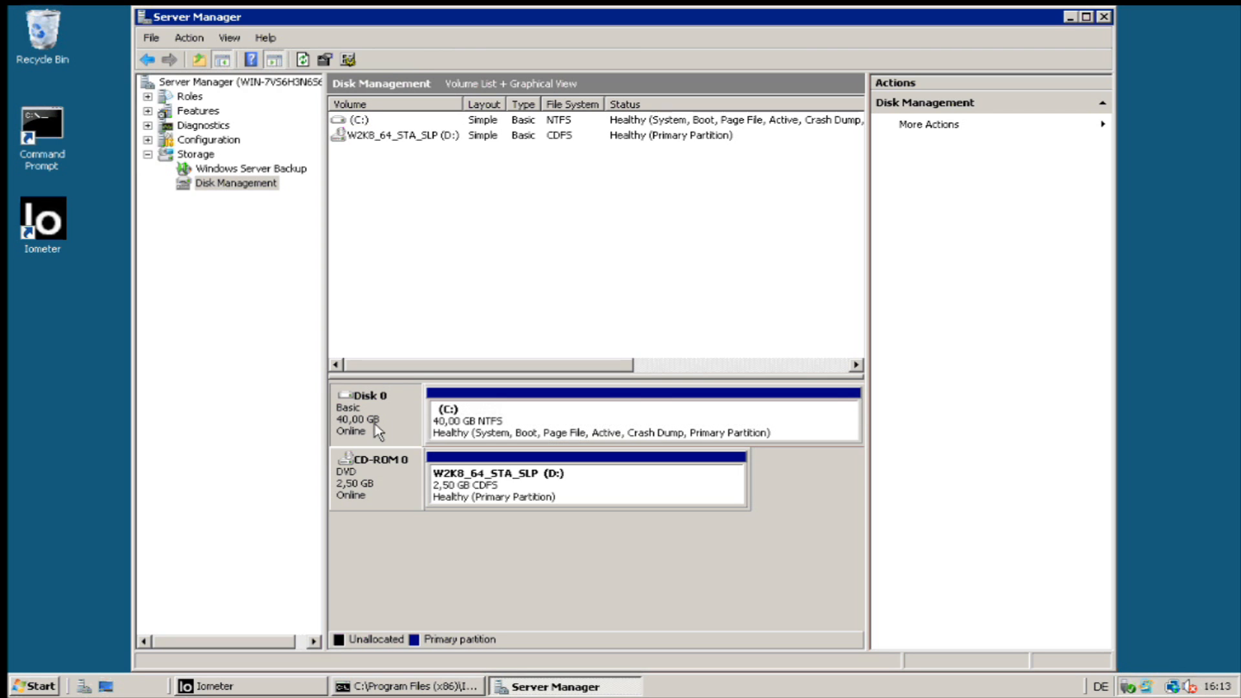
{"action": "left_click", "coordinate": [506, 424]}
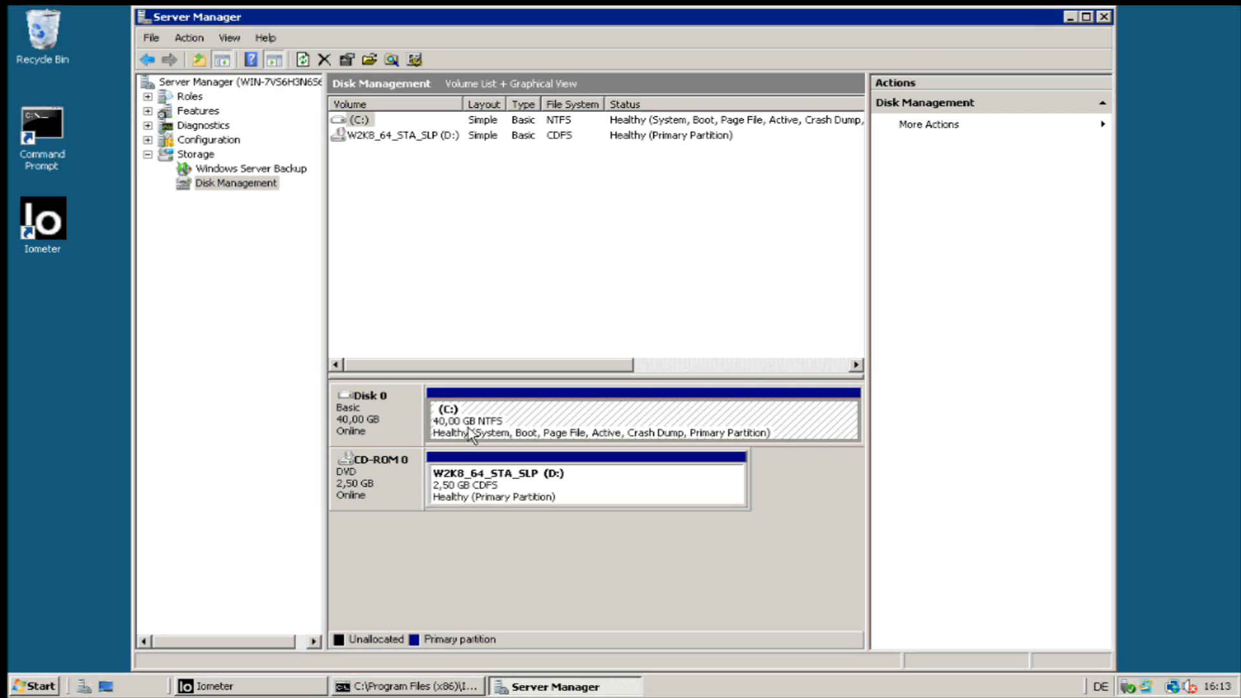
{"action": "left_click", "coordinate": [1070, 17]}
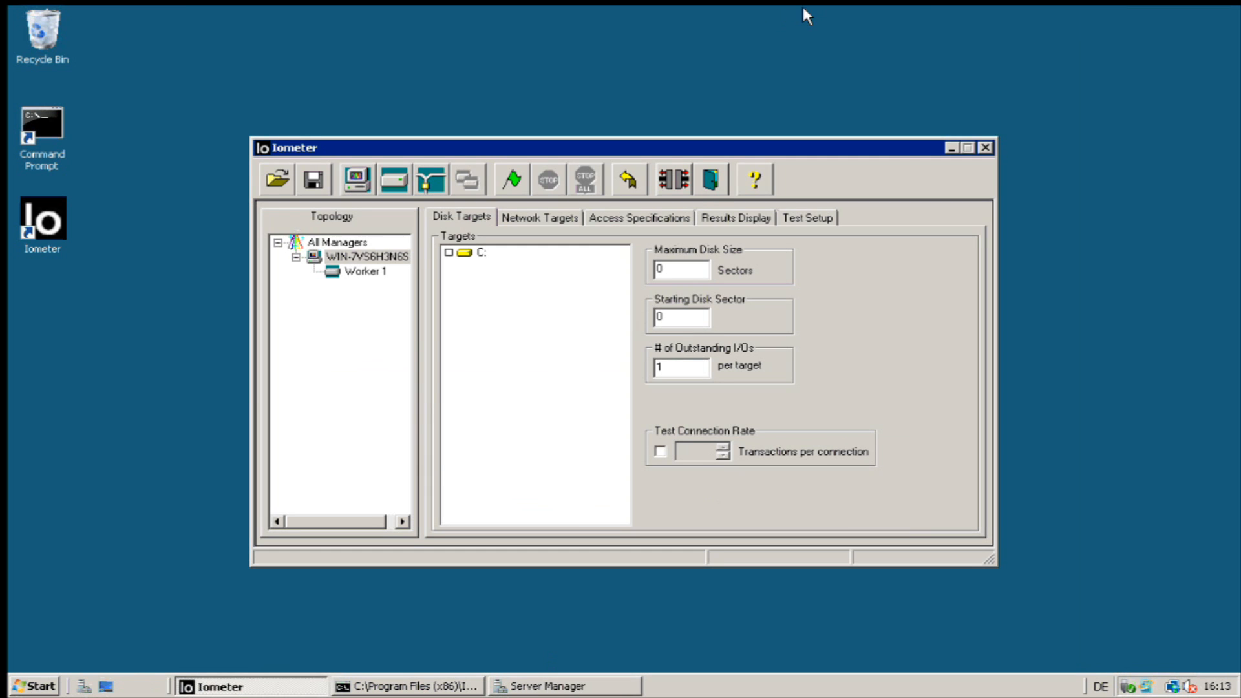
{"action": "mouse_move", "coordinate": [804, 10]}
{"action": "left_click", "coordinate": [862, 16]}
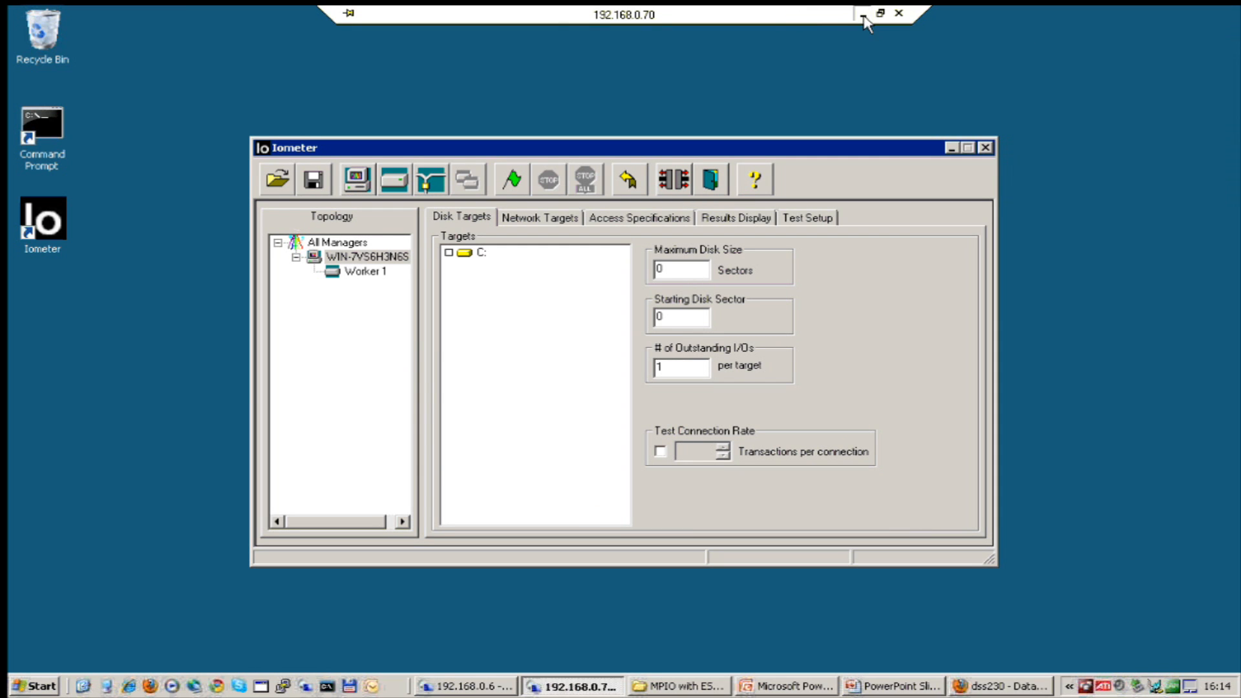
{"action": "left_click", "coordinate": [465, 686]}
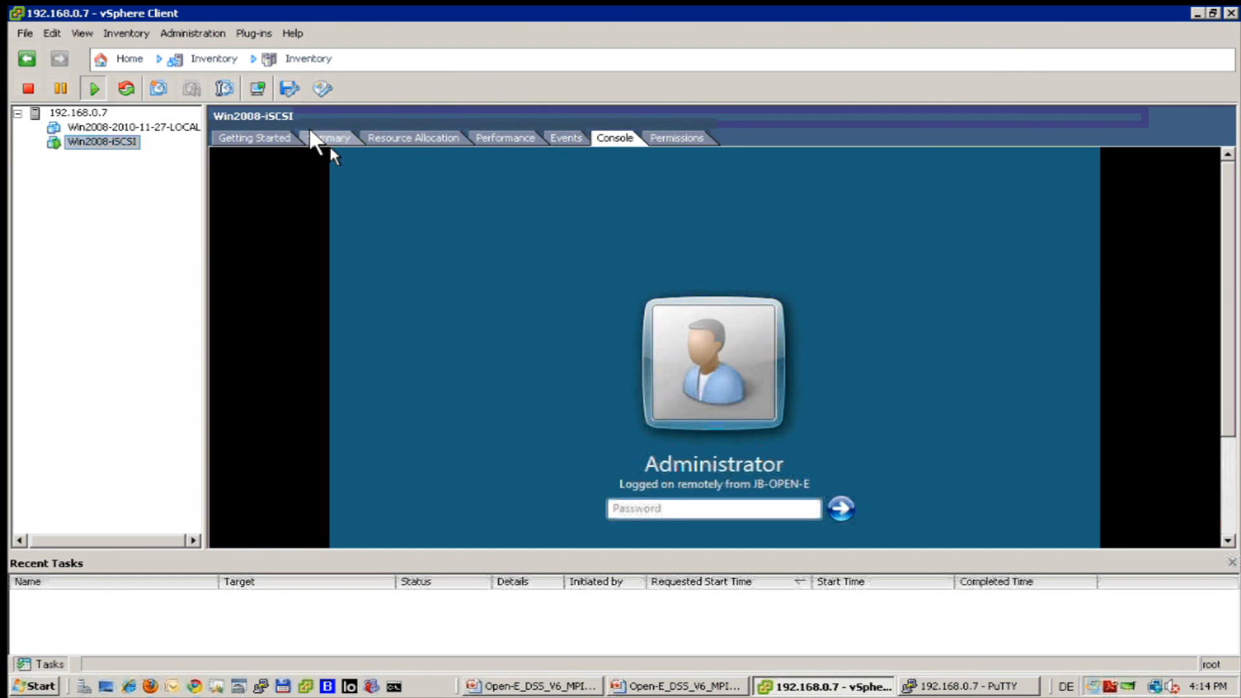
{"action": "left_click", "coordinate": [311, 133]}
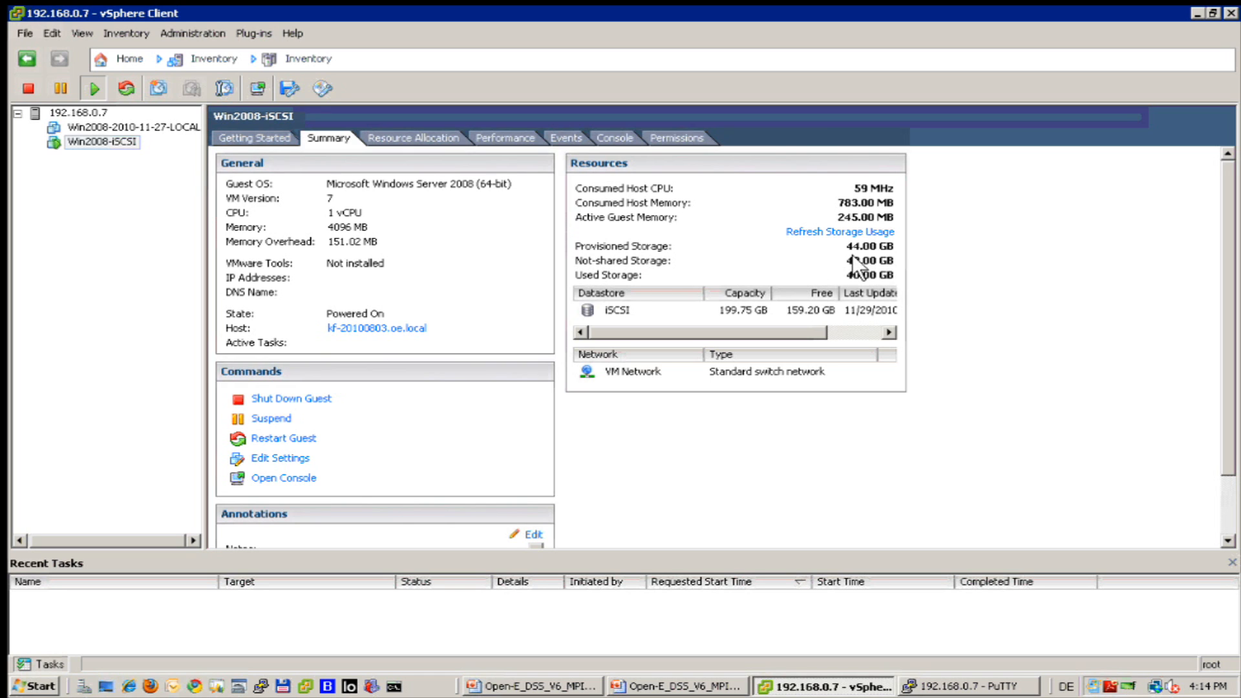
{"action": "mouse_move", "coordinate": [849, 257]}
{"action": "mouse_move", "coordinate": [831, 3]}
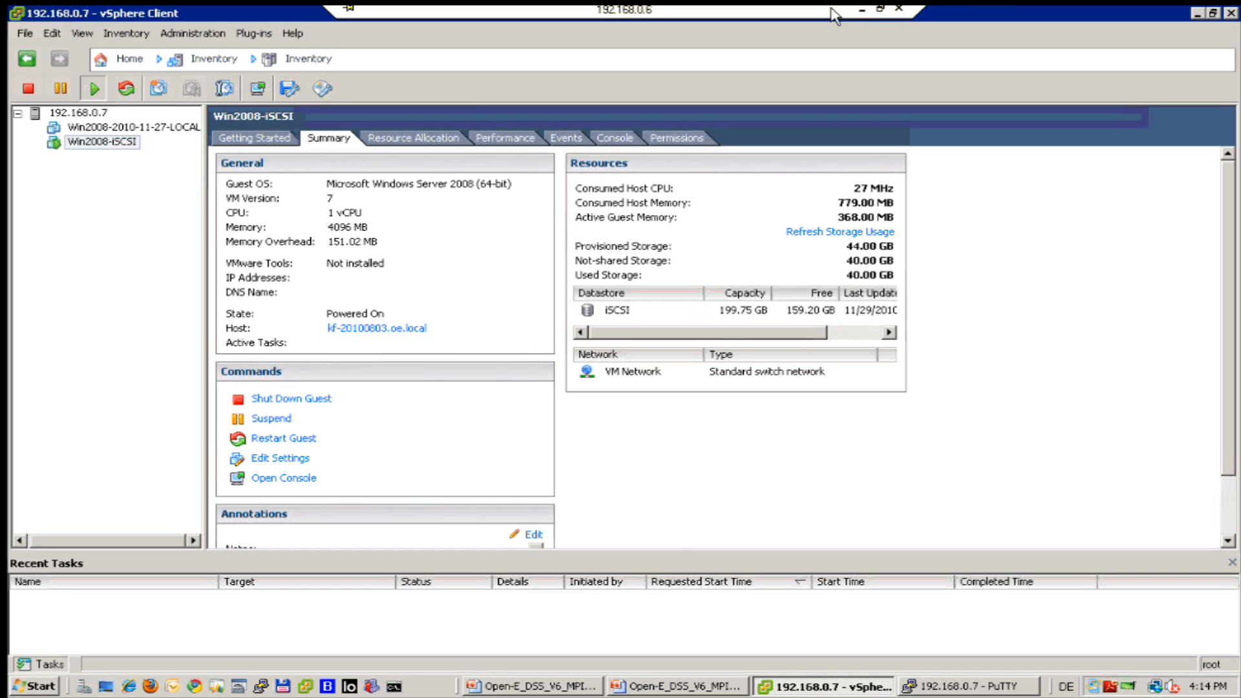
{"action": "left_click", "coordinate": [863, 17]}
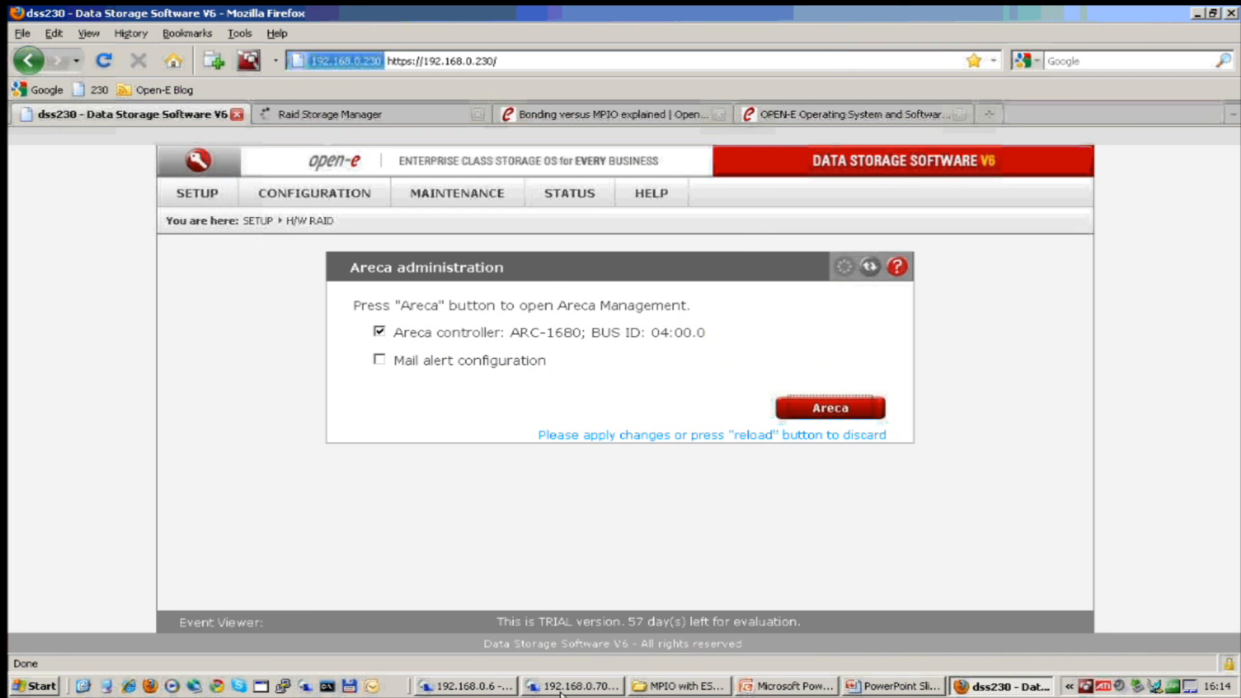
{"action": "left_click", "coordinate": [563, 692]}
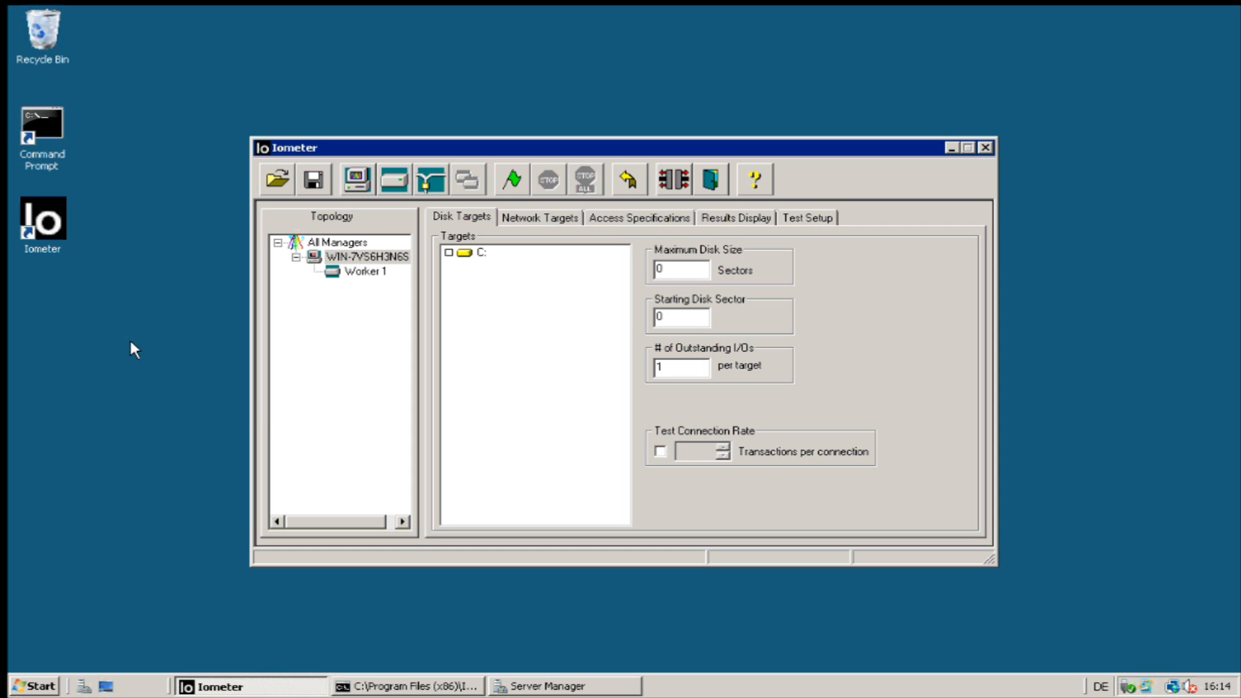
Delete the iobw.tst test file from Local Disk (C:) in Windows Explorer.
{"action": "left_click", "coordinate": [20, 688]}
{"action": "right_click", "coordinate": [20, 688]}
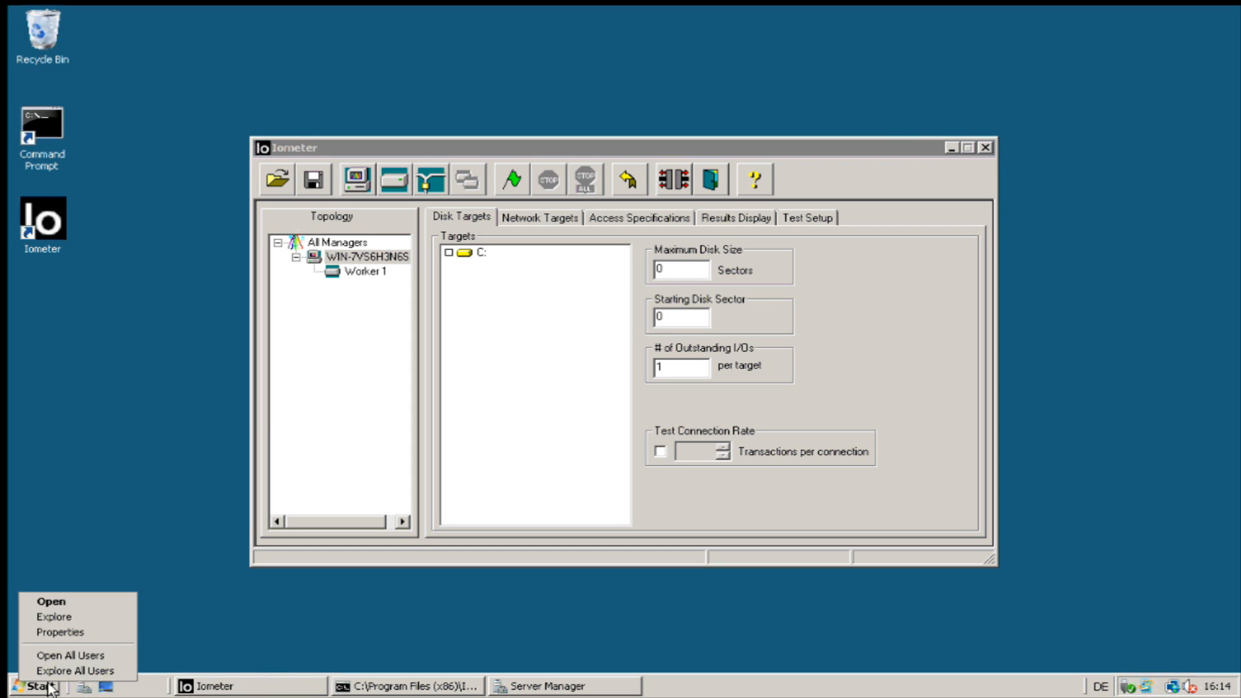
{"action": "left_click", "coordinate": [96, 617]}
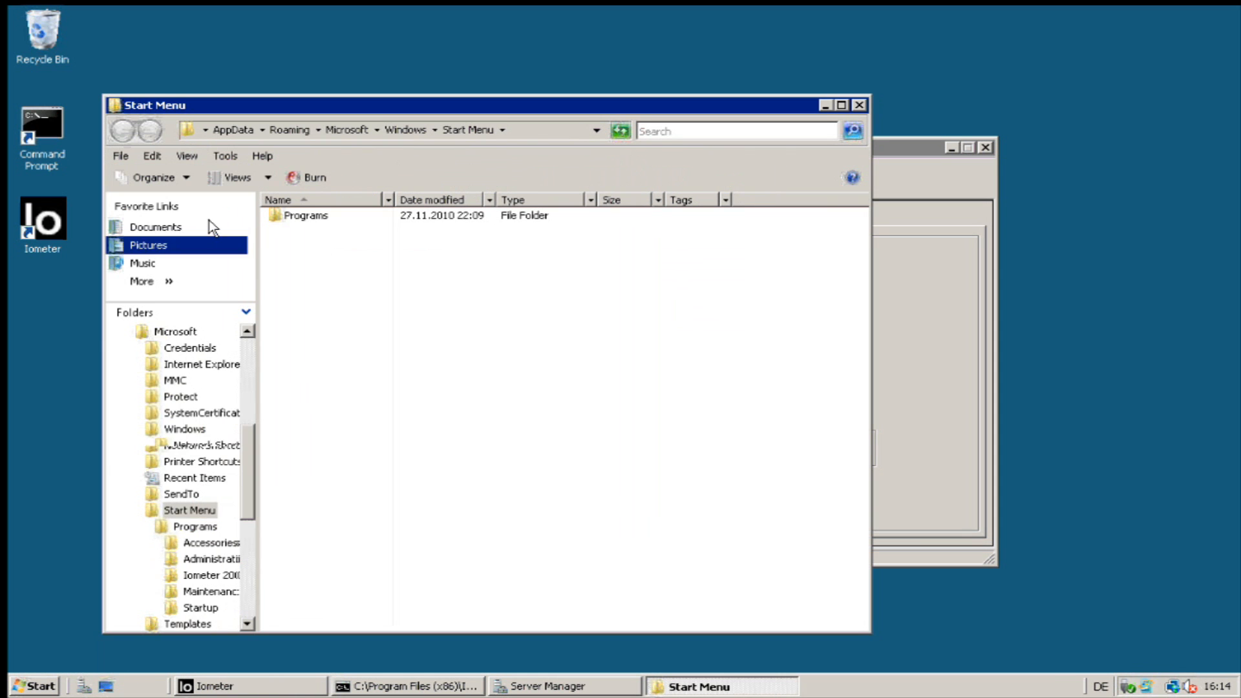
{"action": "left_click", "coordinate": [251, 354]}
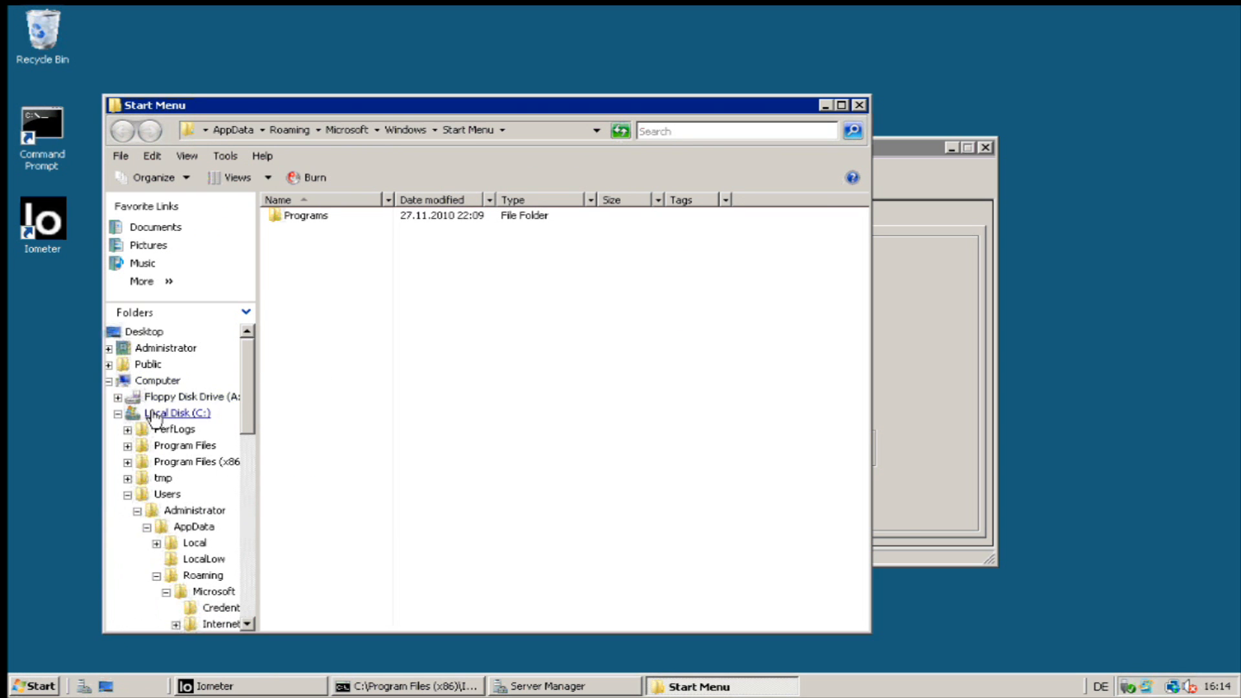
{"action": "left_click", "coordinate": [169, 414]}
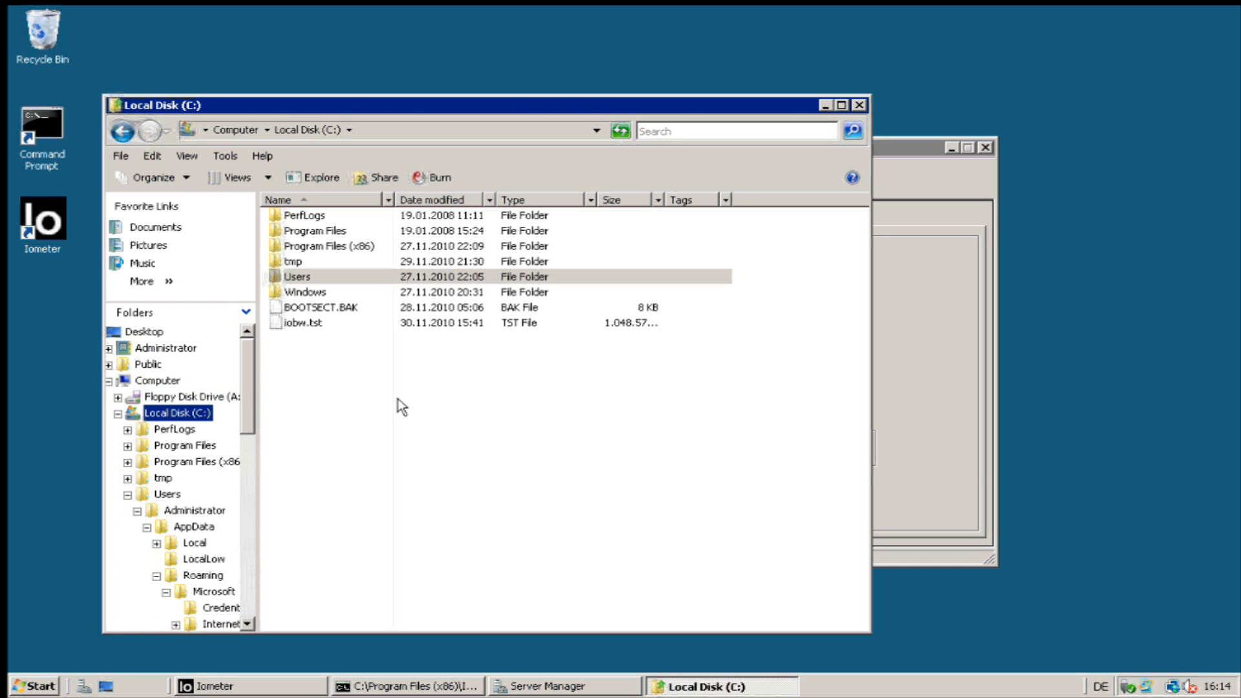
{"action": "left_click", "coordinate": [312, 327]}
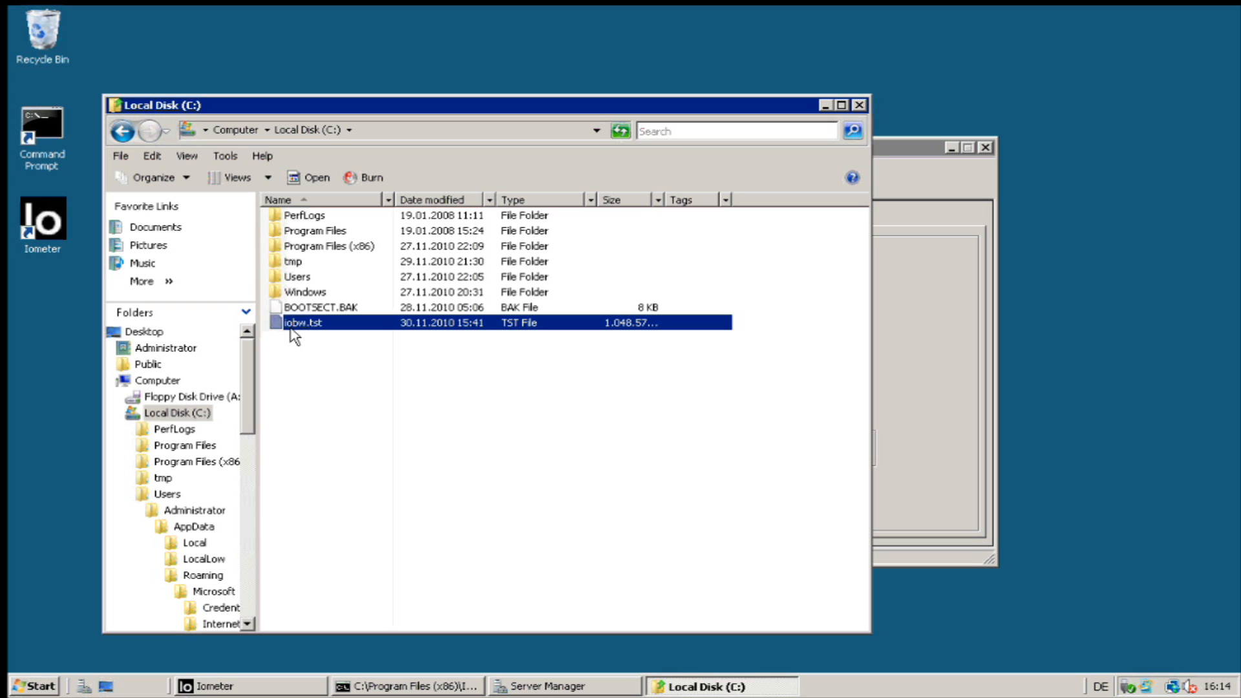
{"action": "mouse_move", "coordinate": [314, 335]}
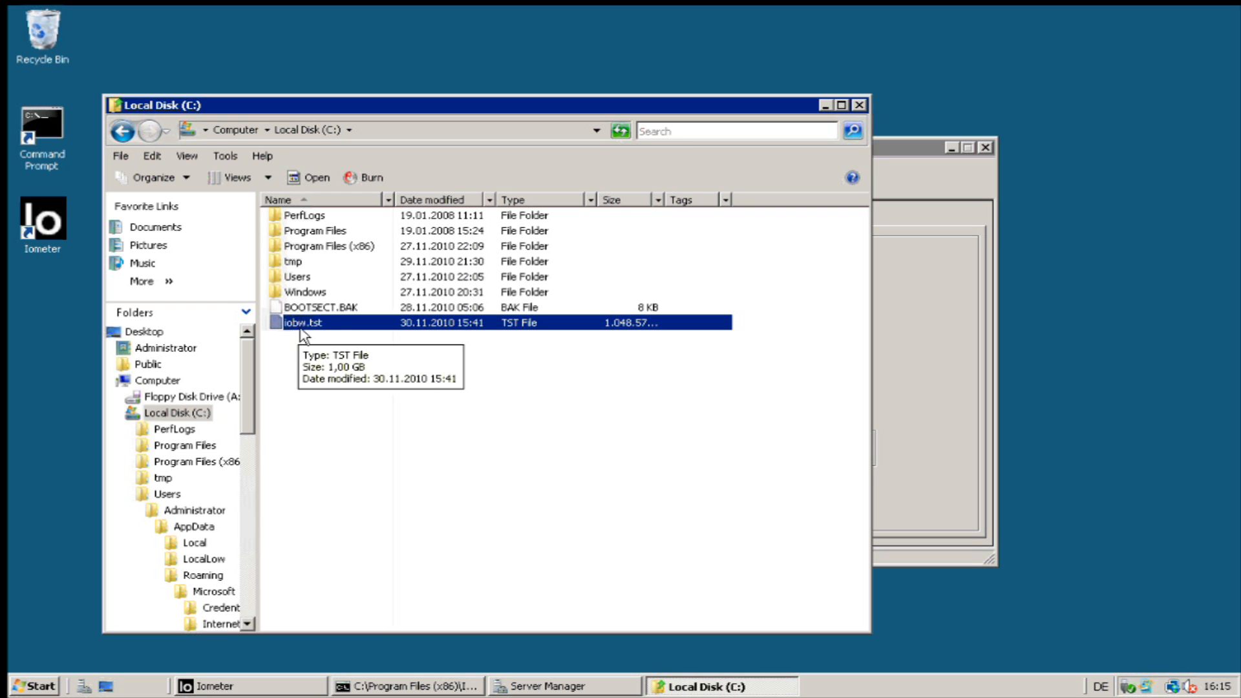
{"action": "key", "text": "Delete"}
{"action": "key", "text": "Return"}
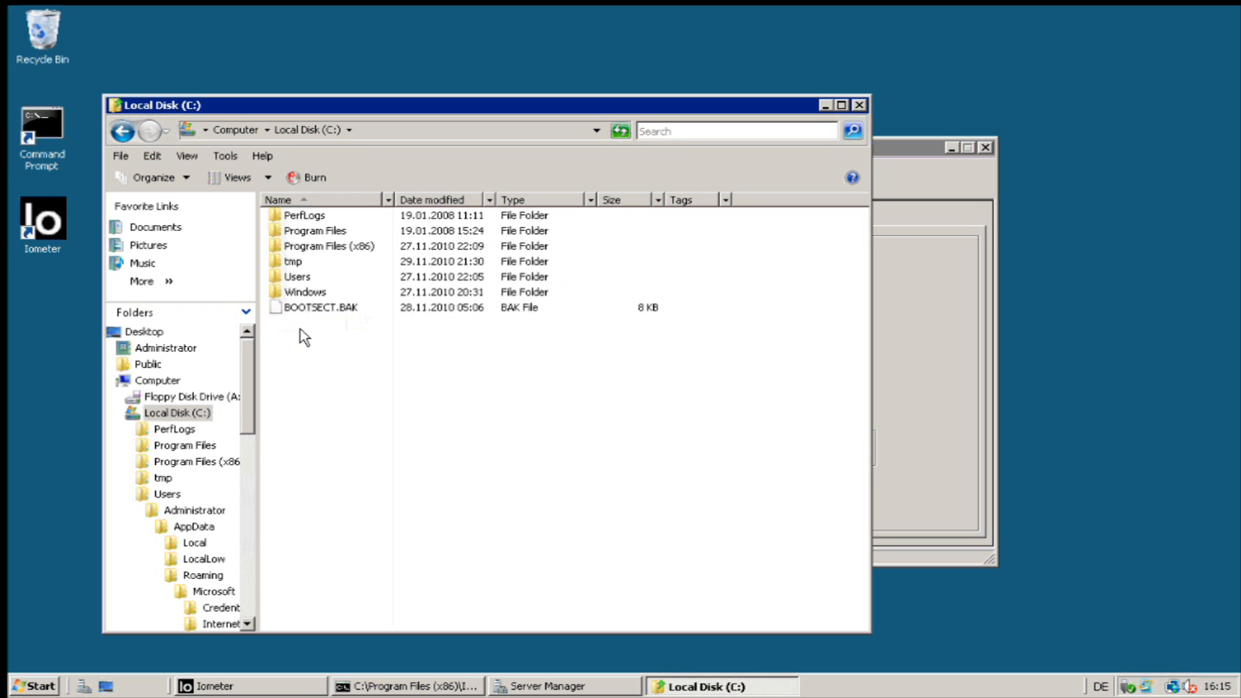
Exit Iometer, set the C: window aside, and relaunch Iometer from its desktop icon.
{"action": "left_click", "coordinate": [914, 369]}
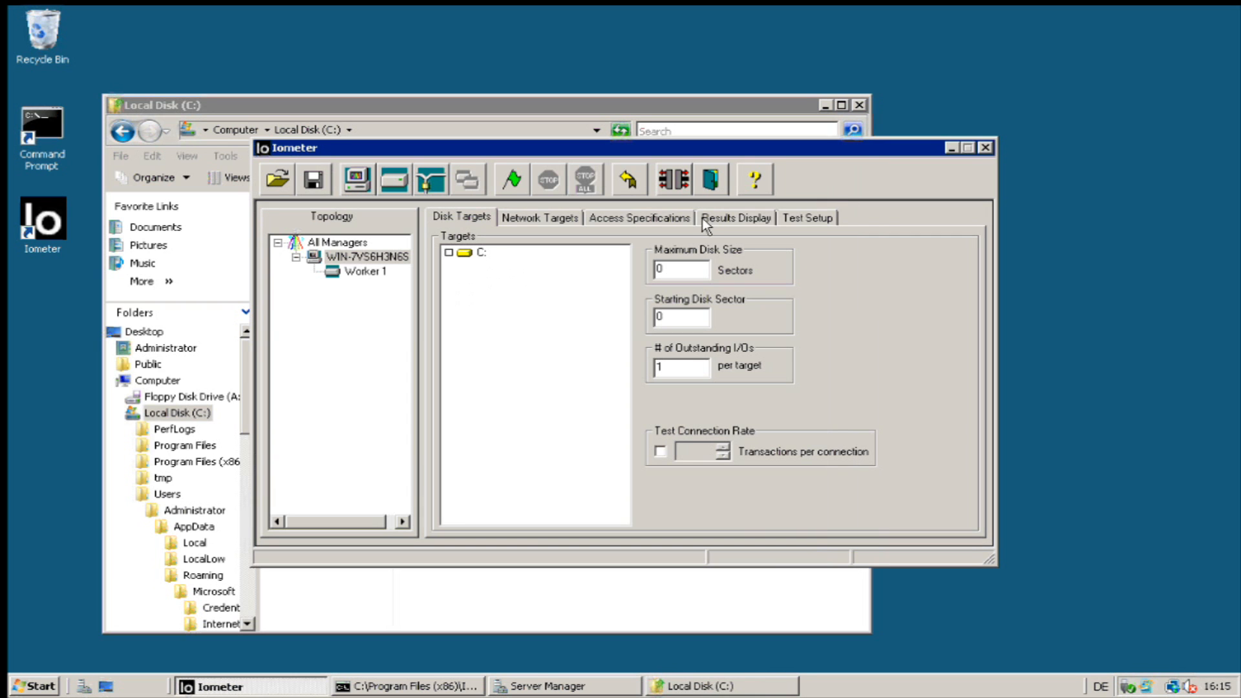
{"action": "left_click", "coordinate": [712, 175]}
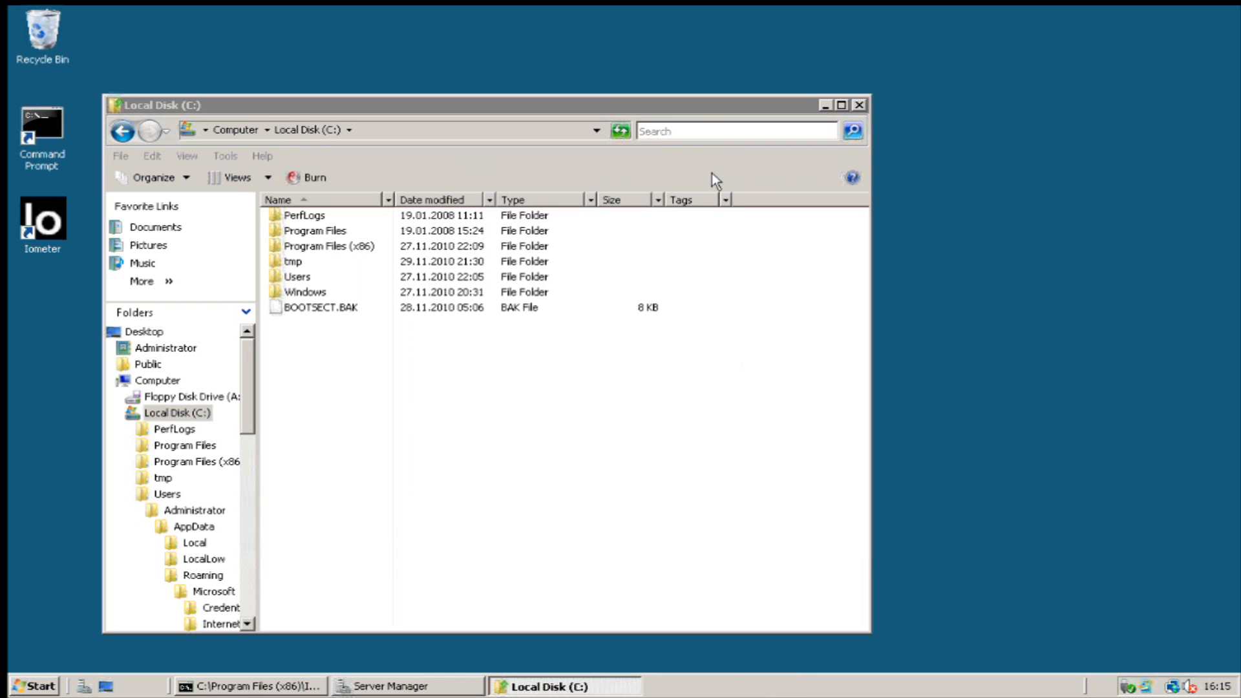
{"action": "left_click", "coordinate": [860, 106]}
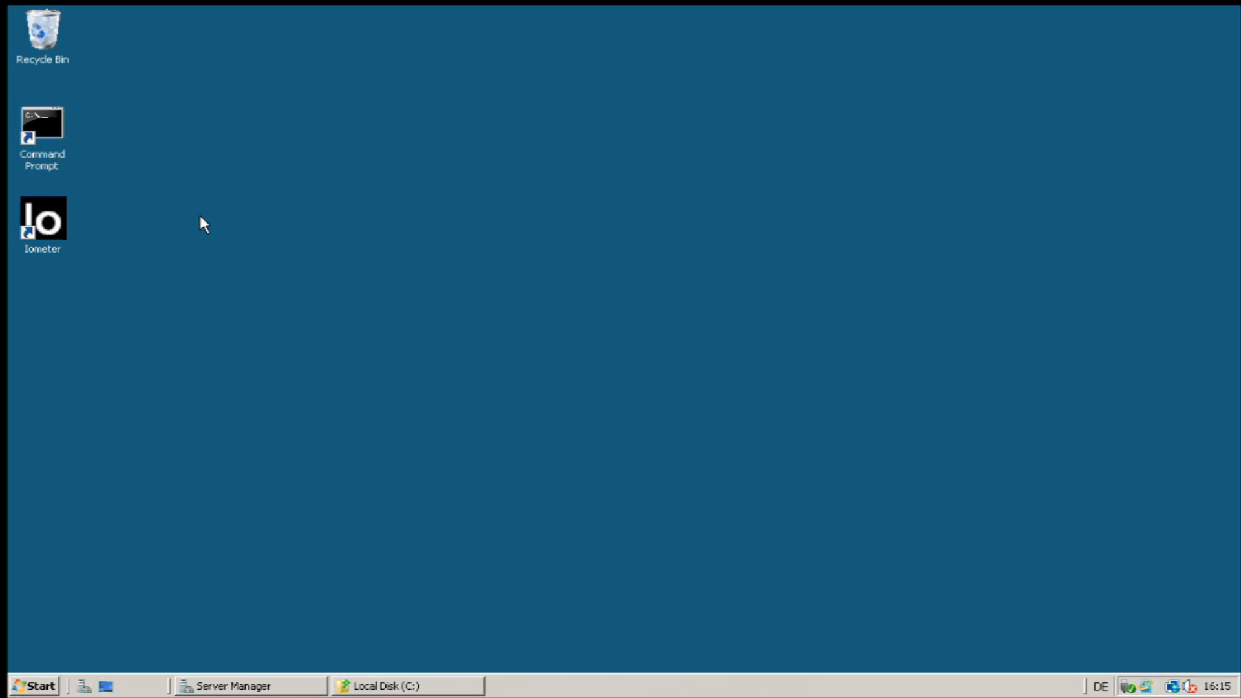
{"action": "double_click", "coordinate": [52, 242]}
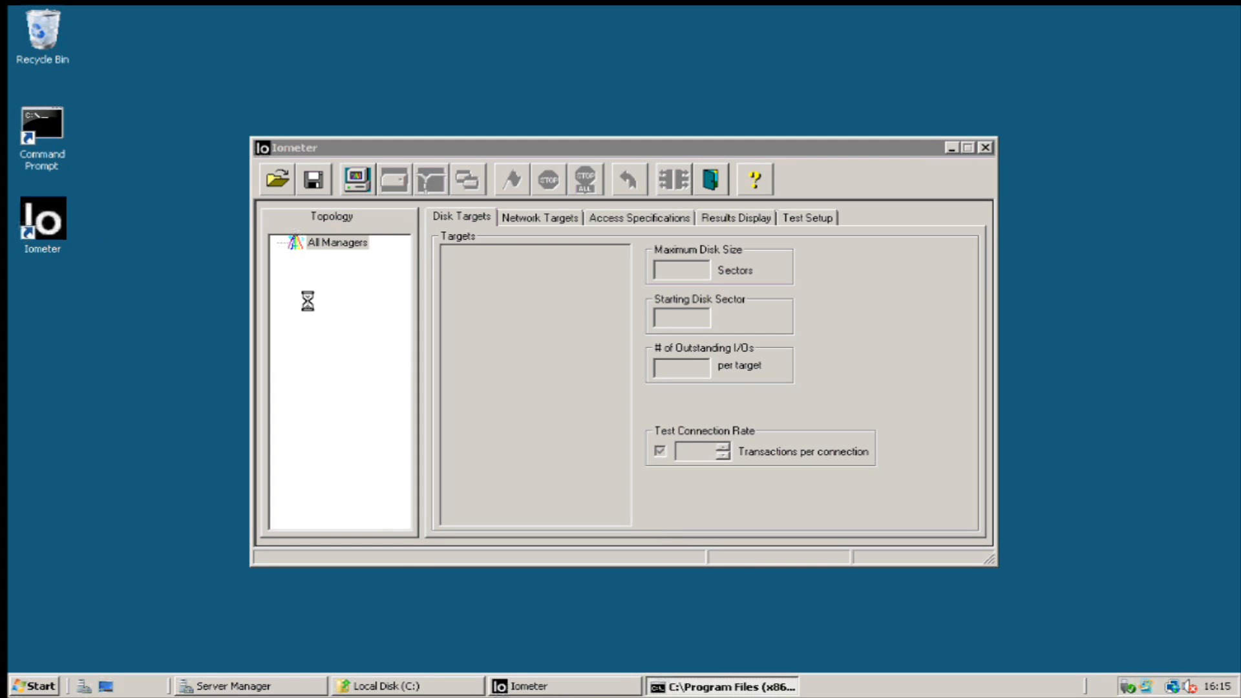
Expand the manager and select Worker 1 to list drive C: as its disk target.
{"action": "left_click", "coordinate": [297, 257]}
{"action": "left_click", "coordinate": [364, 272]}
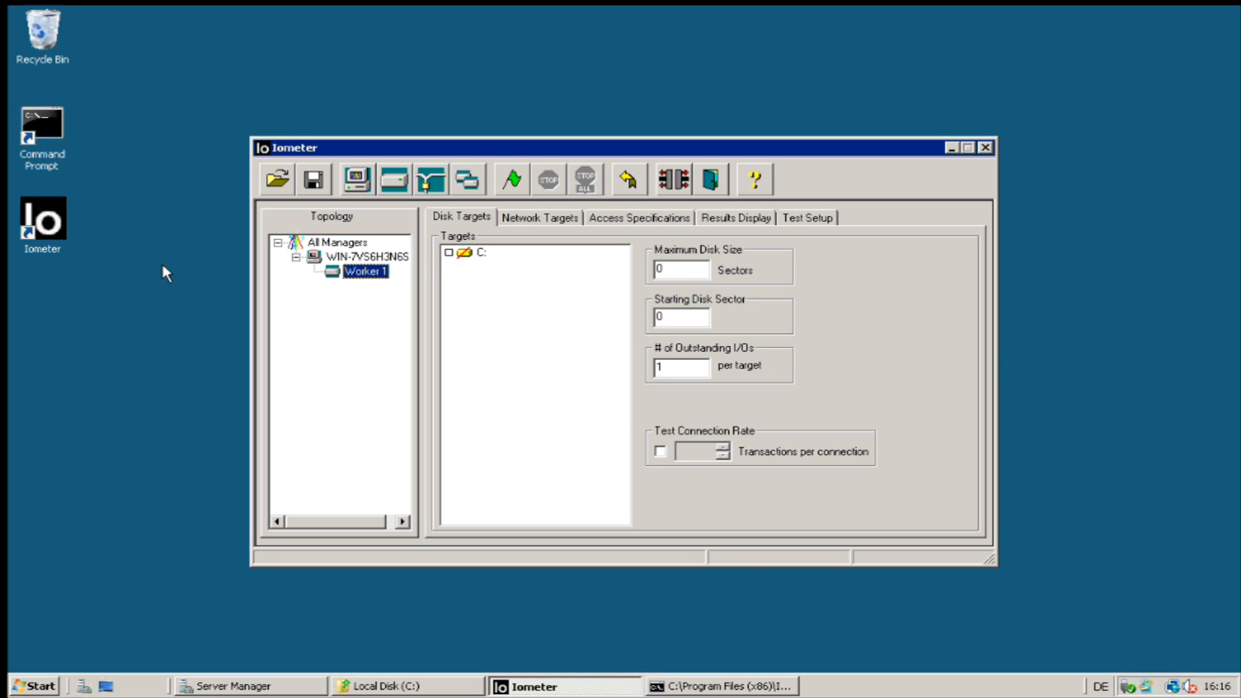
Open a Command Prompt, change to C:\tmp, list its files, and enlarge the window.
{"action": "double_click", "coordinate": [43, 126]}
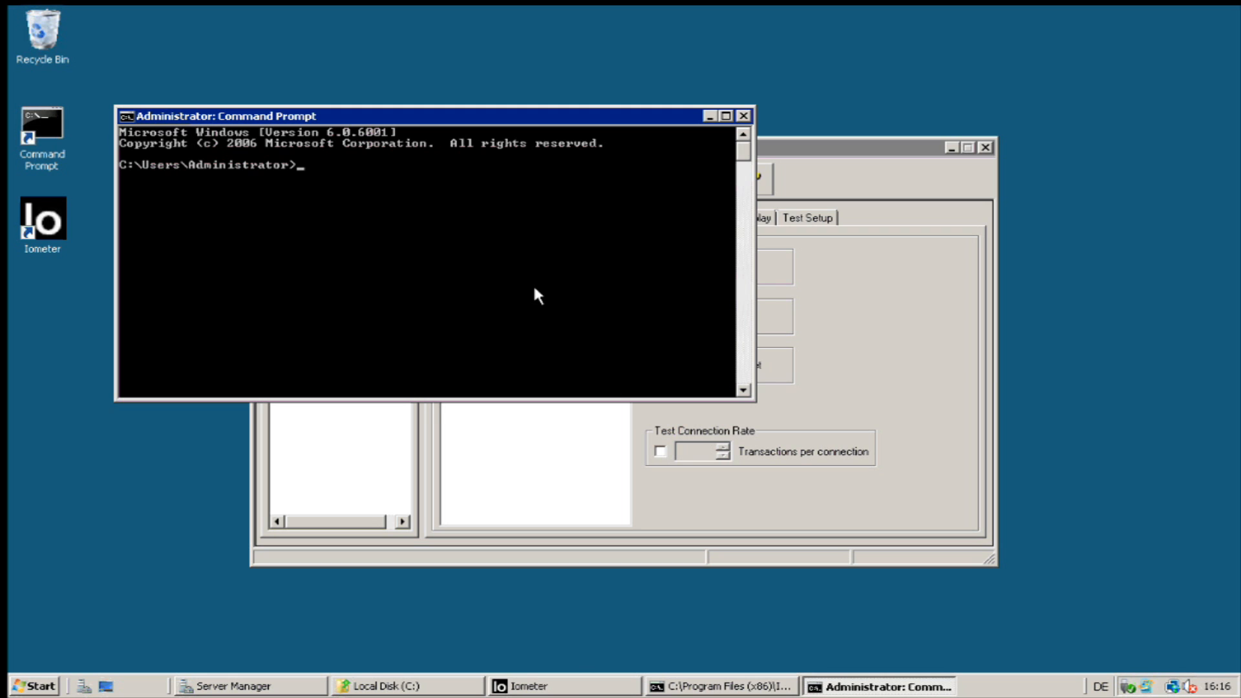
{"action": "type", "text": "cd \\tmp"}
{"action": "key", "text": "Return"}
{"action": "type", "text": "dir"}
{"action": "key", "text": "Return"}
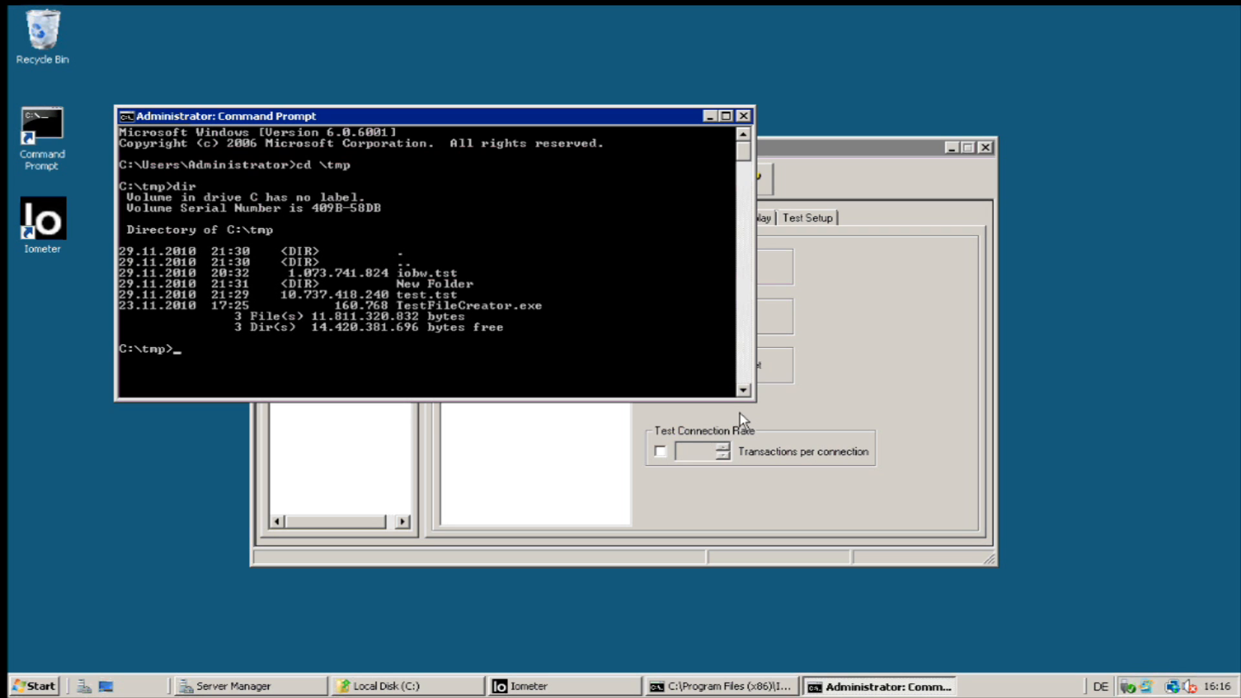
{"action": "left_click_drag", "start_coordinate": [755, 401], "coordinate": [982, 540]}
{"action": "left_click_drag", "start_coordinate": [755, 521], "coordinate": [755, 540]}
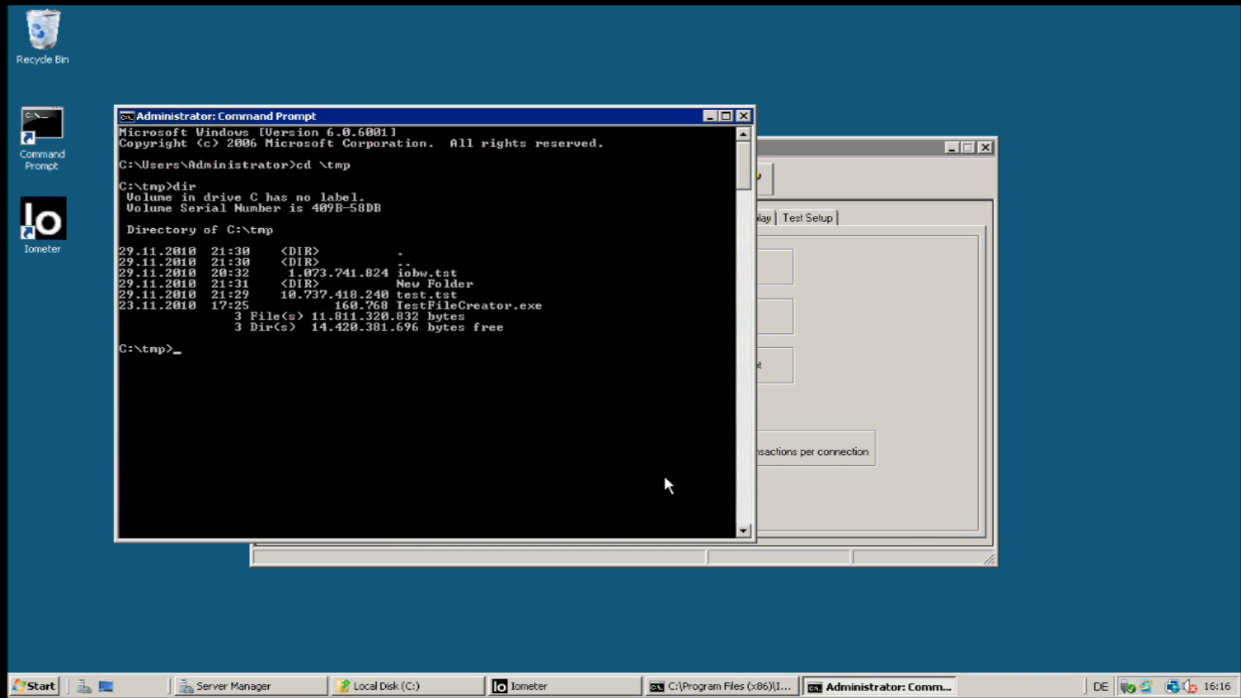
Run TestFileCreator.exe 10g to create the 10 GB c:\iobw.tst test file.
{"action": "type", "text": "test.tst"}
{"action": "key", "text": "Tab"}
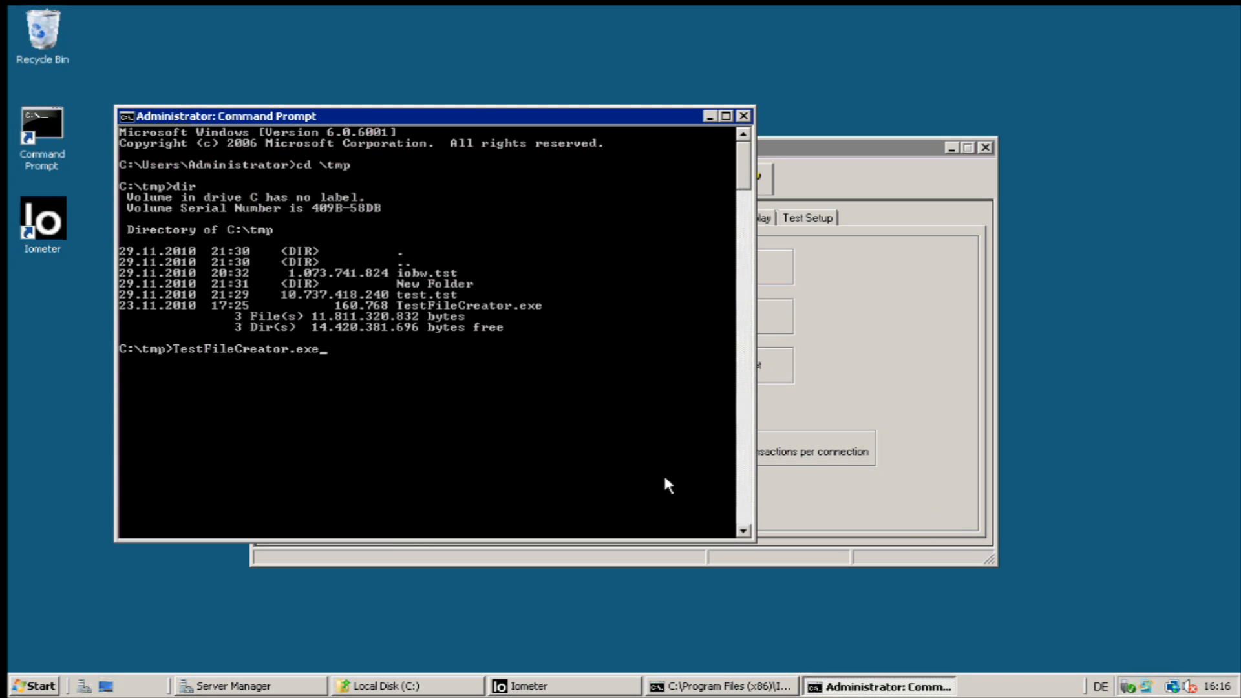
{"action": "key", "text": "Return"}
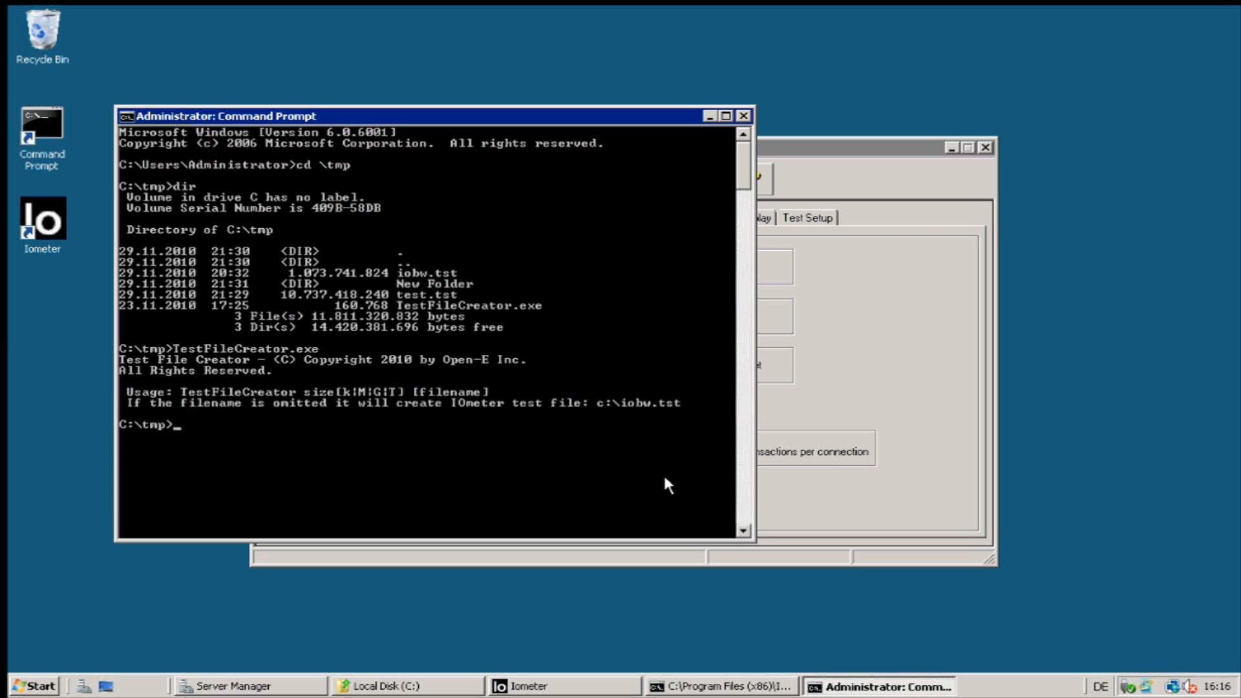
{"action": "key", "text": "Up"}
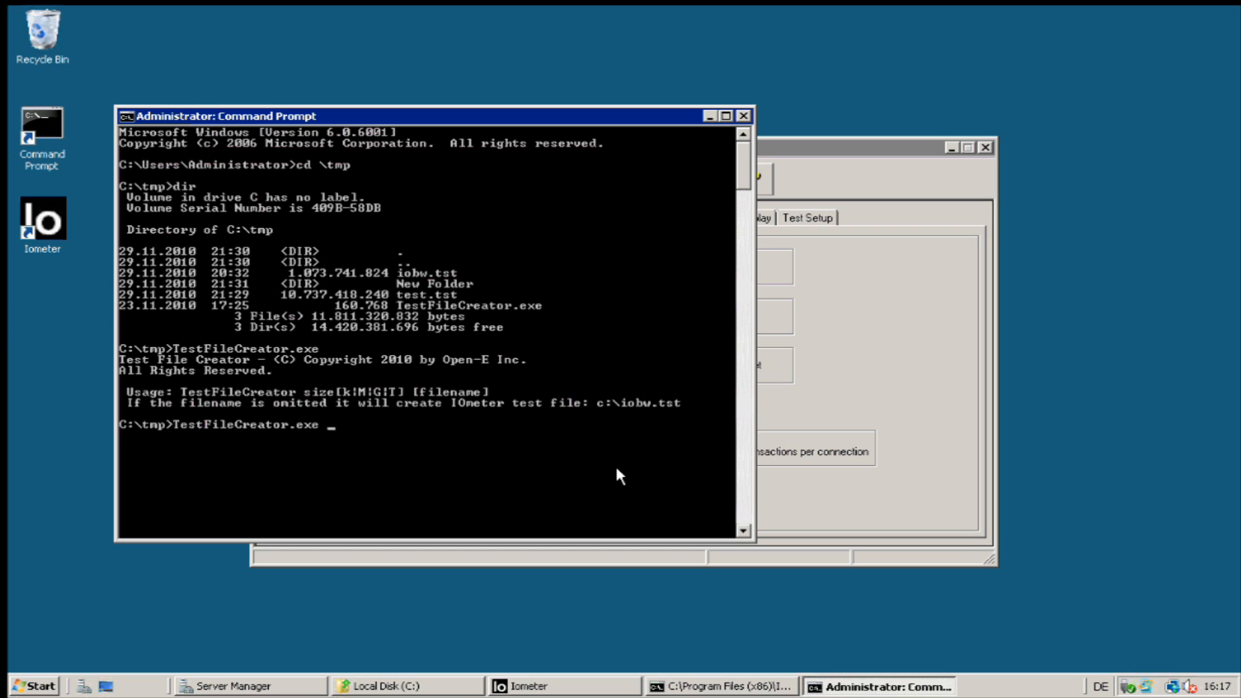
{"action": "type", "text": "10g"}
{"action": "key", "text": "Return"}
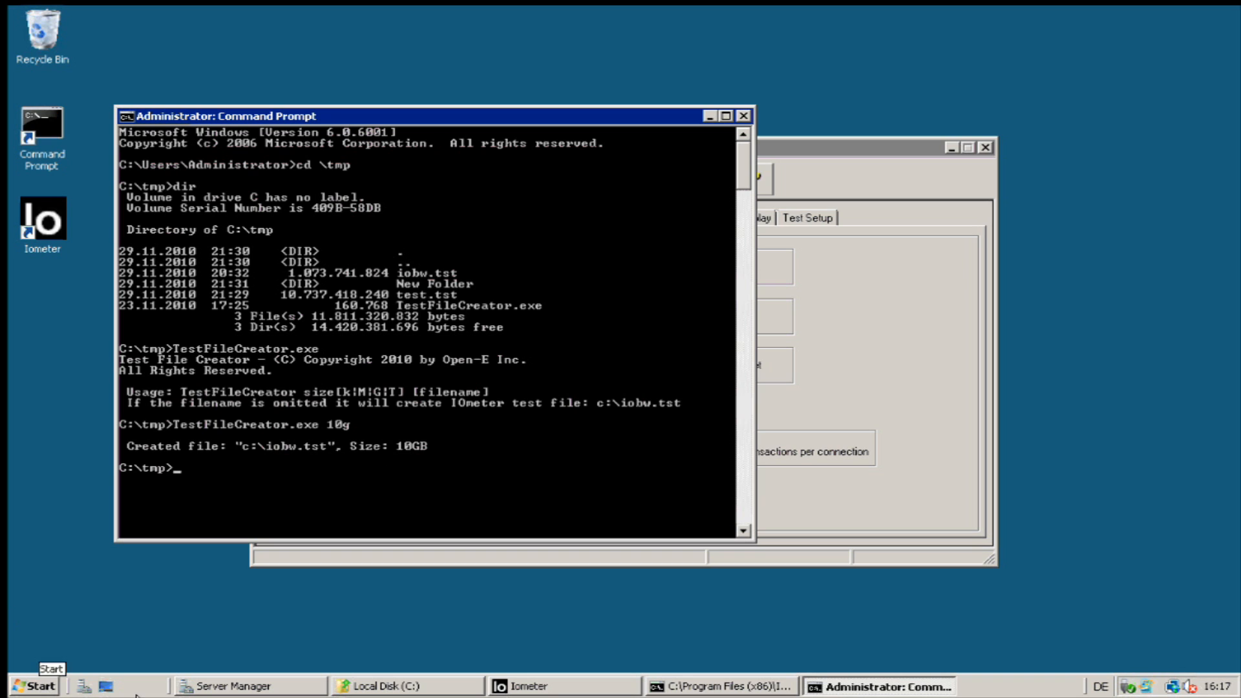
Check that iobw.tst appears on Local Disk (C:), close Explorer, and bring Iometer forward.
{"action": "left_click", "coordinate": [384, 687]}
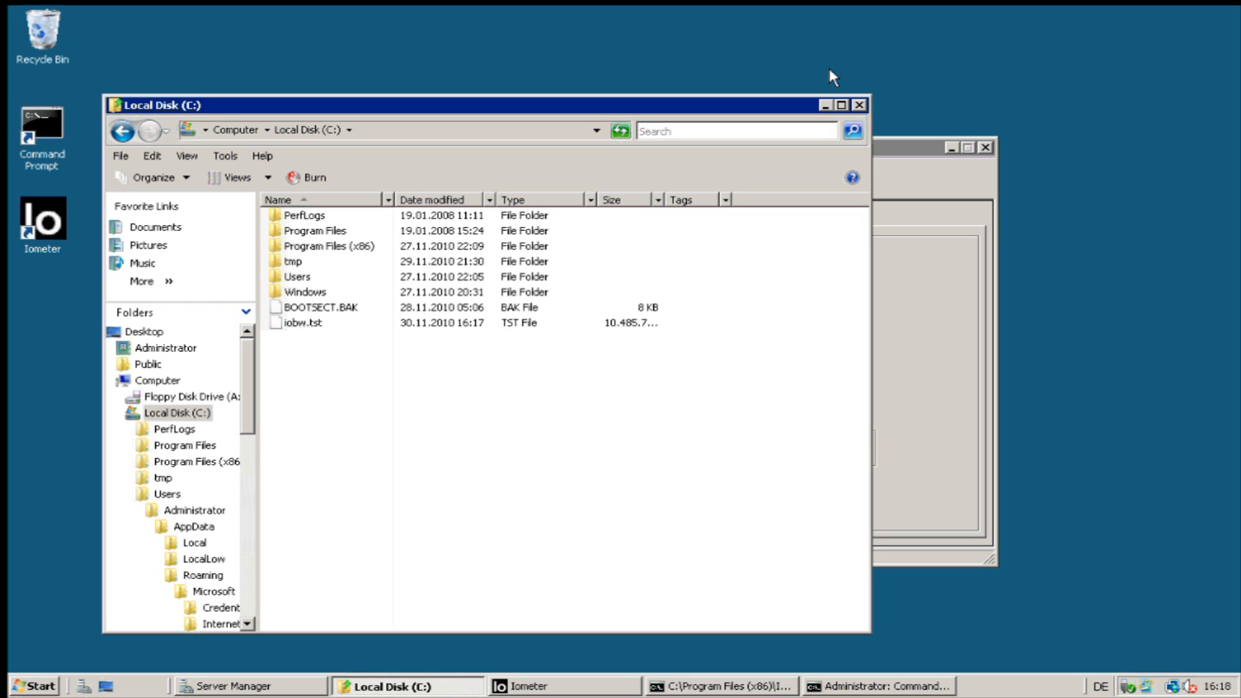
{"action": "left_click", "coordinate": [860, 105]}
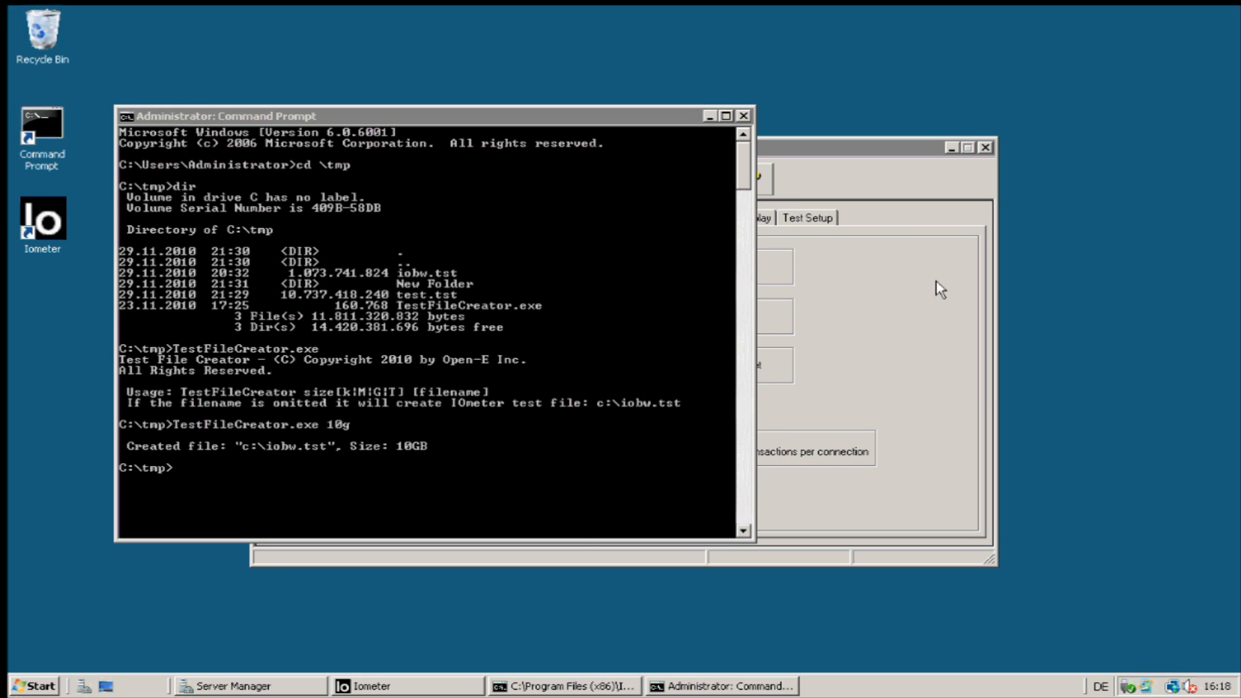
{"action": "left_click", "coordinate": [945, 295]}
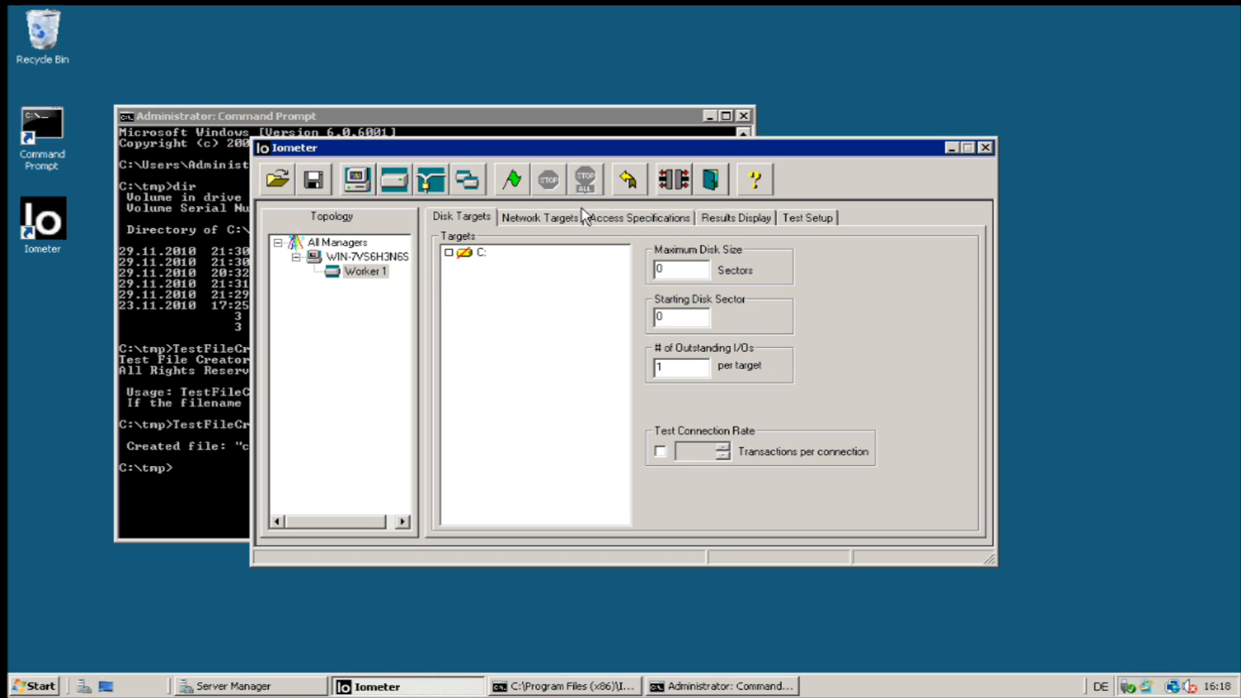
Quit and relaunch Iometer, view Worker 1's C: target, and bring the Command Prompt forward.
{"action": "left_click", "coordinate": [714, 180]}
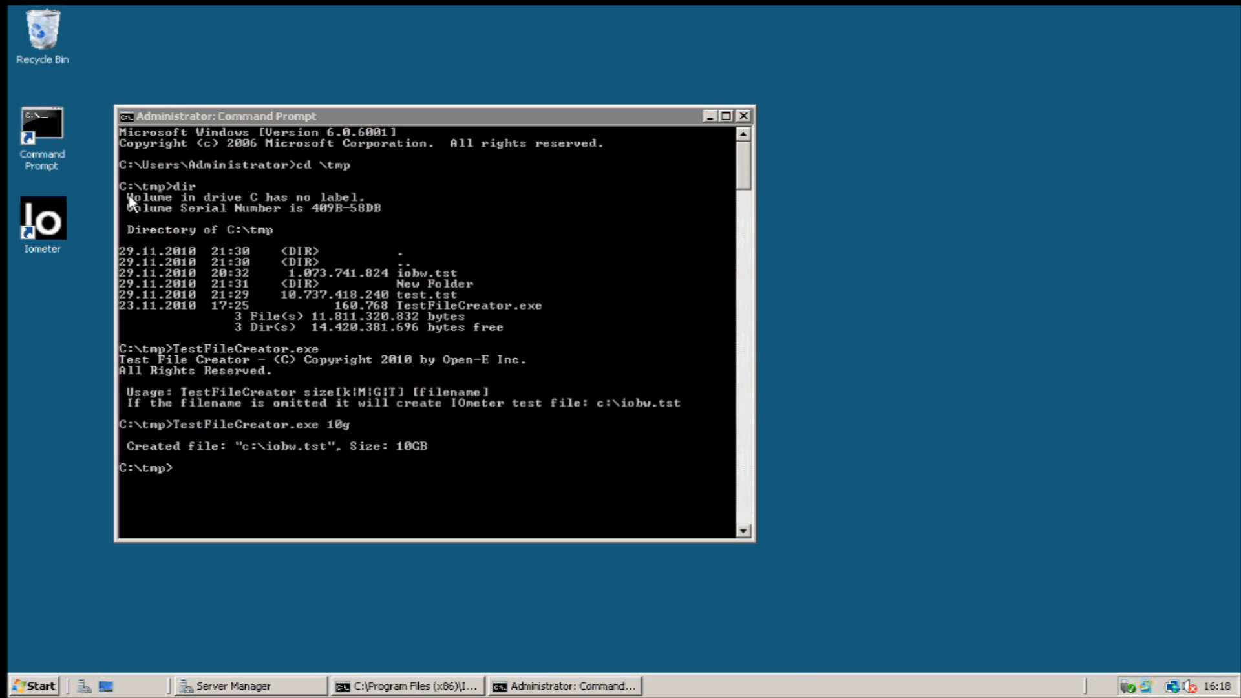
{"action": "left_click", "coordinate": [63, 207]}
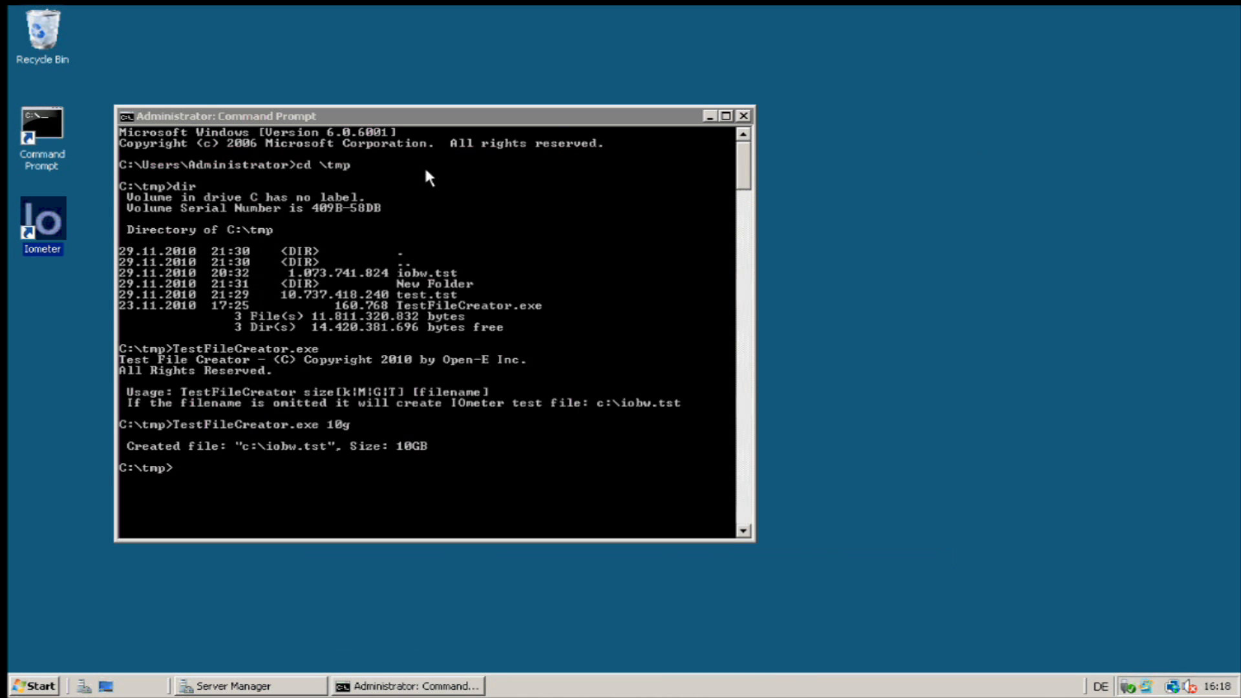
{"action": "left_click_drag", "start_coordinate": [505, 120], "coordinate": [475, 160]}
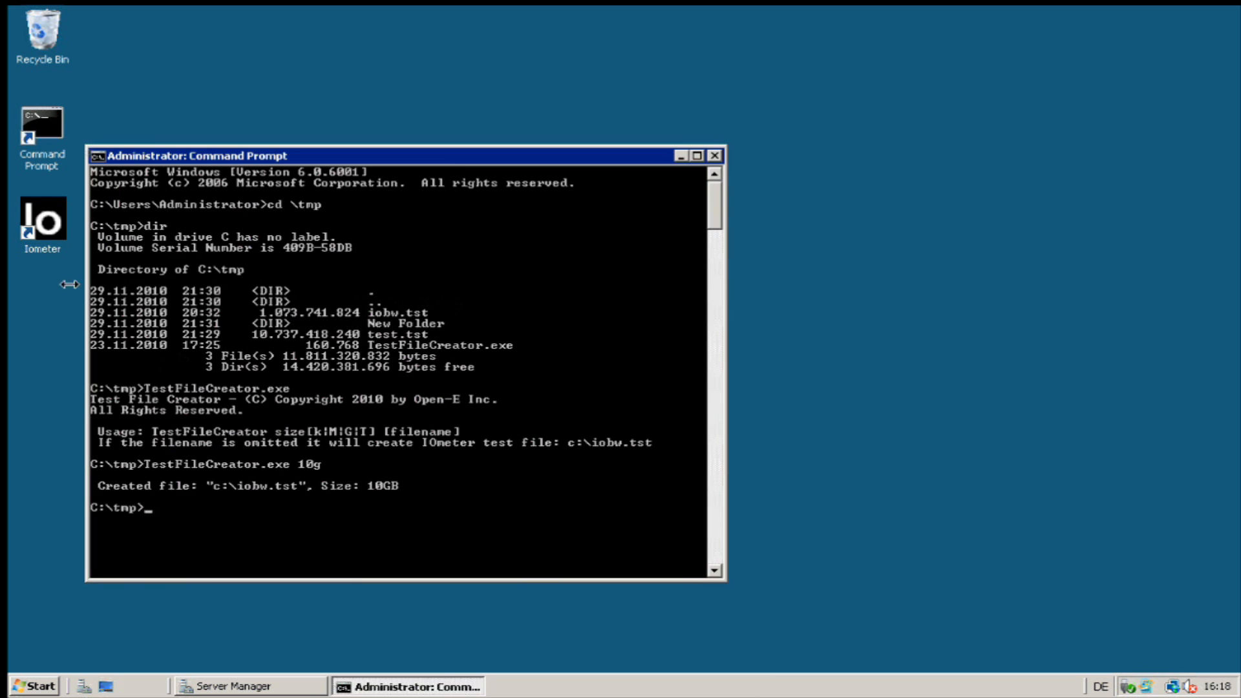
{"action": "double_click", "coordinate": [52, 240]}
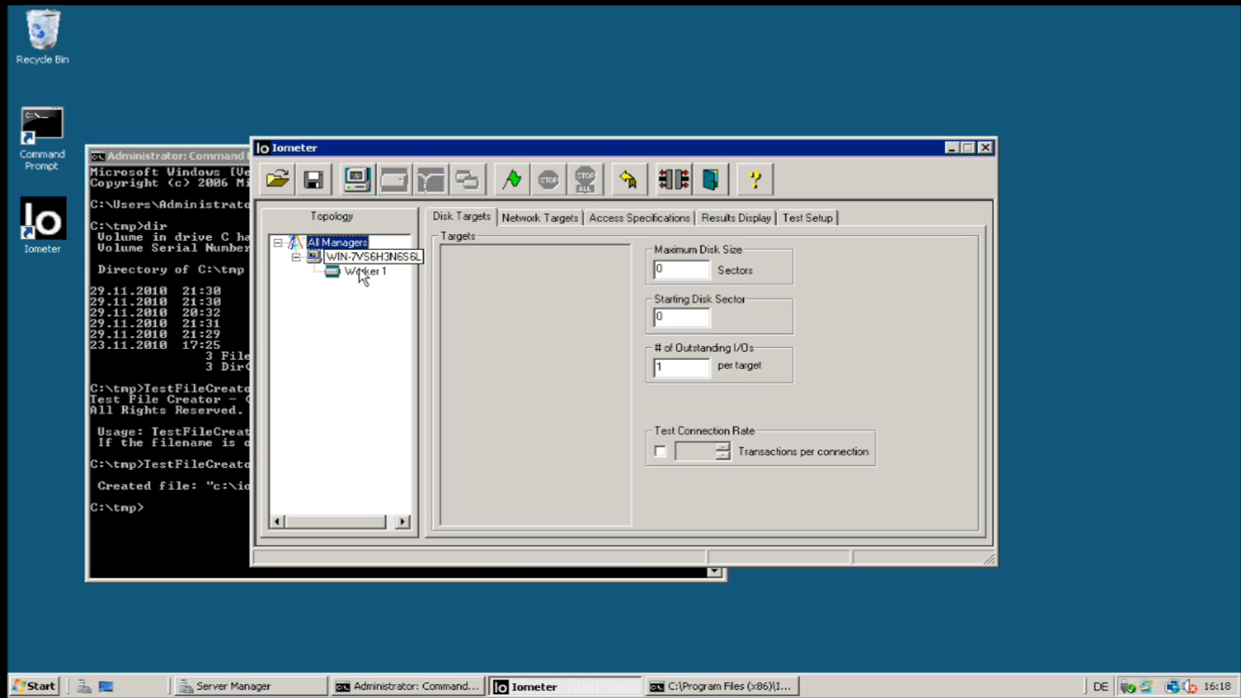
{"action": "left_click", "coordinate": [362, 274]}
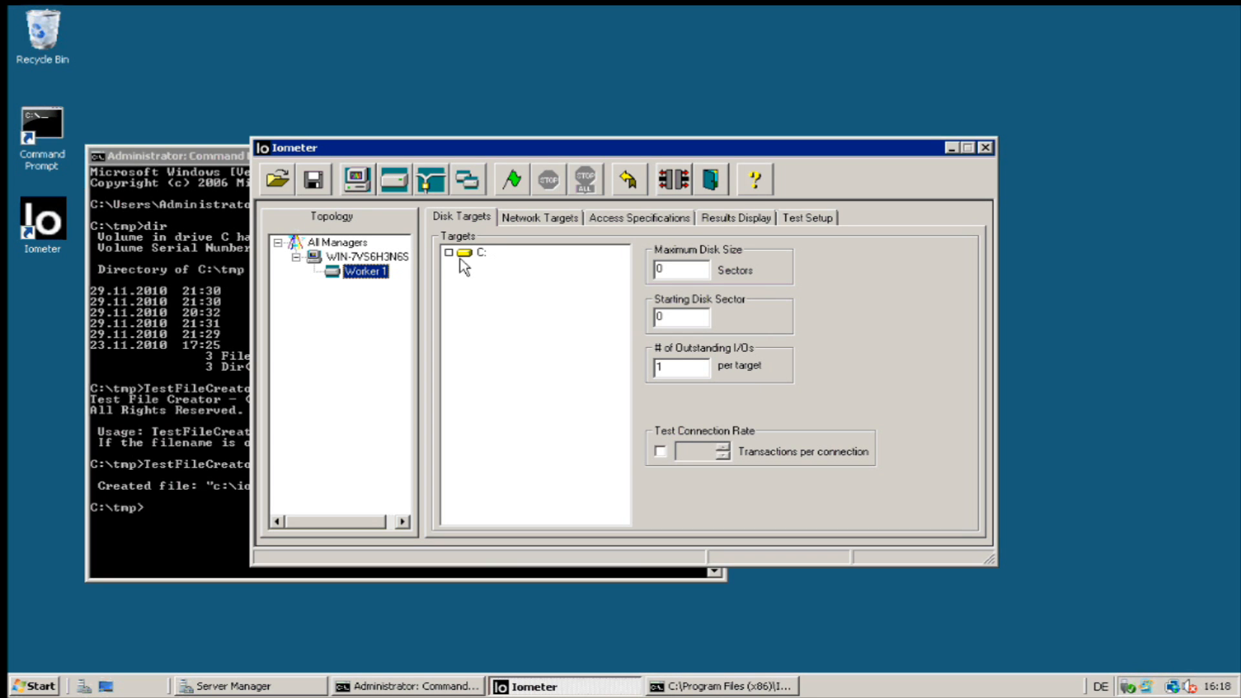
{"action": "left_click", "coordinate": [185, 157]}
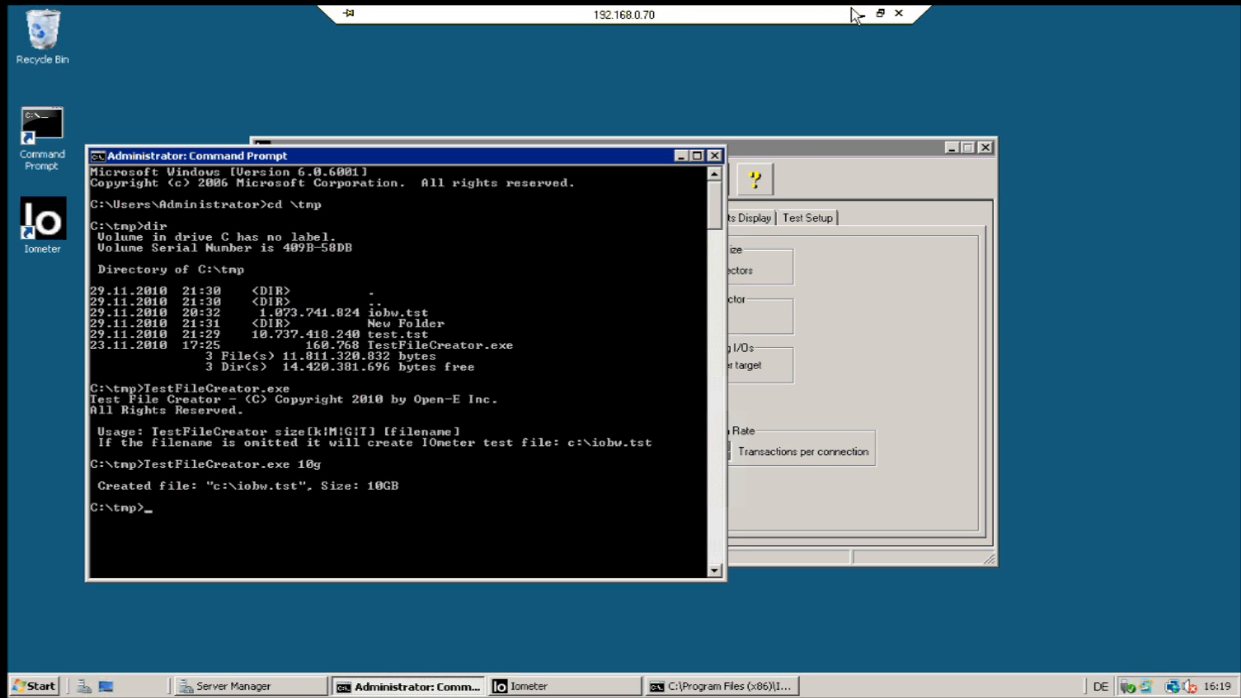
Leave the remote session, close the Raid Storage Manager tab, and open the Open-E Blog home page and feed.
{"action": "left_click", "coordinate": [864, 13]}
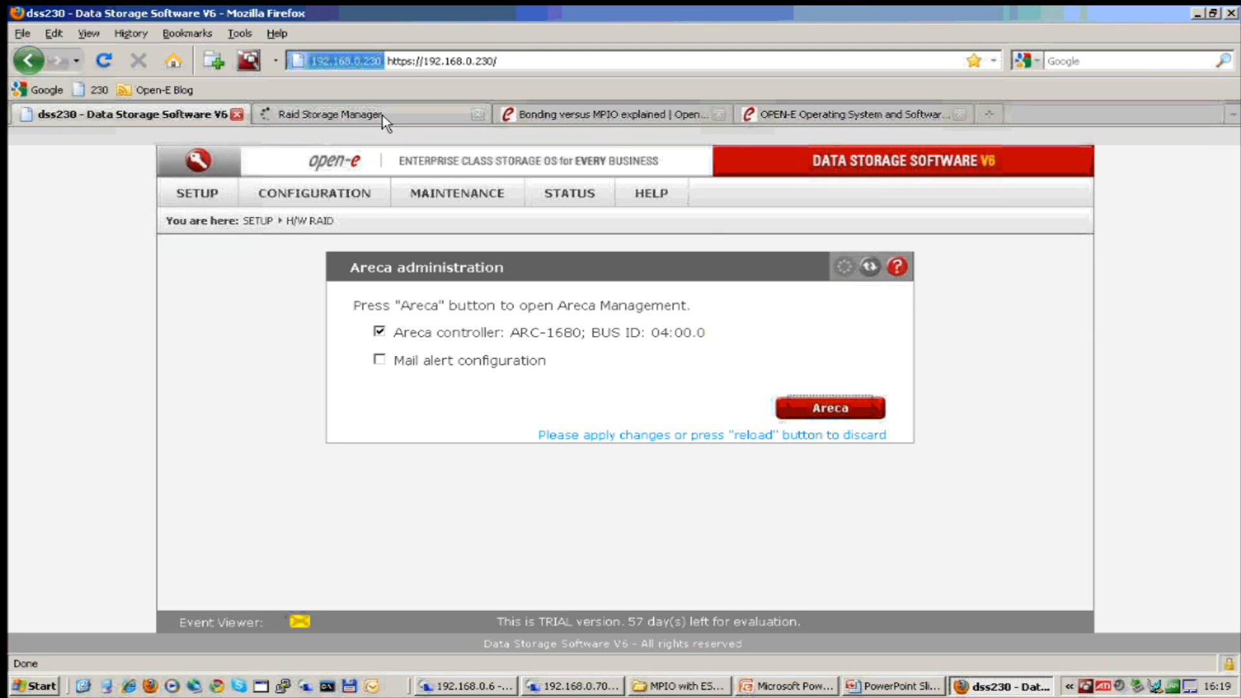
{"action": "left_click", "coordinate": [479, 120]}
{"action": "left_click", "coordinate": [432, 123]}
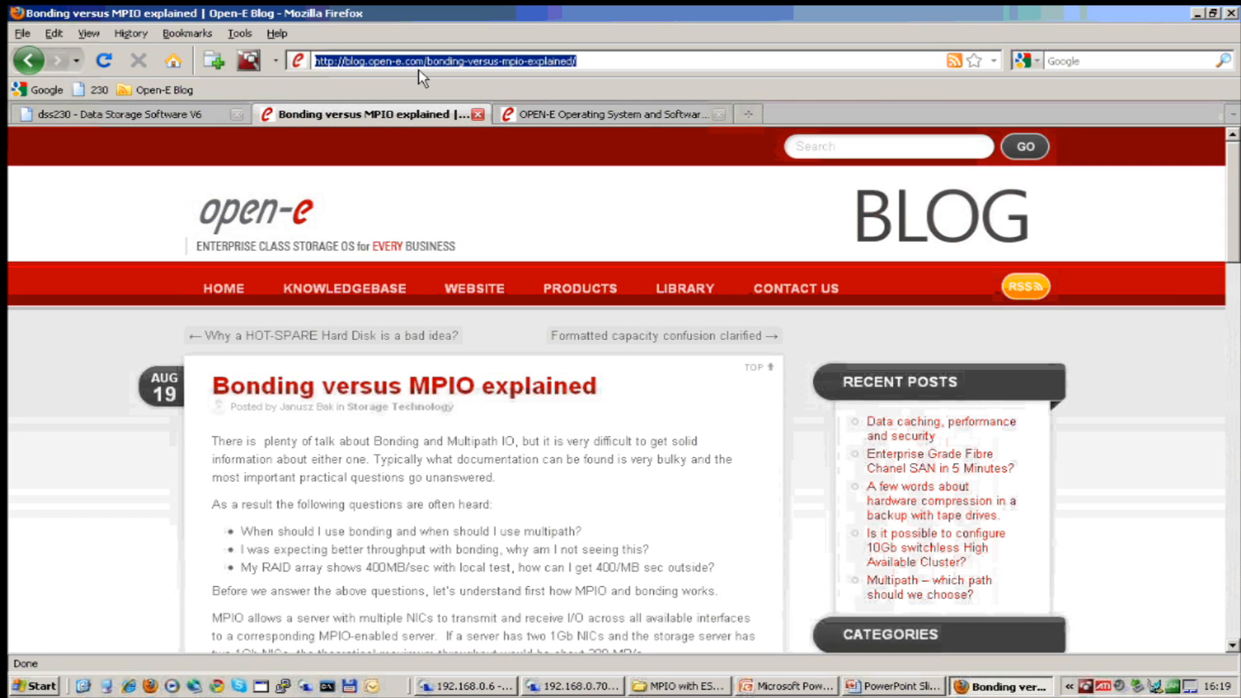
{"action": "left_click", "coordinate": [231, 295]}
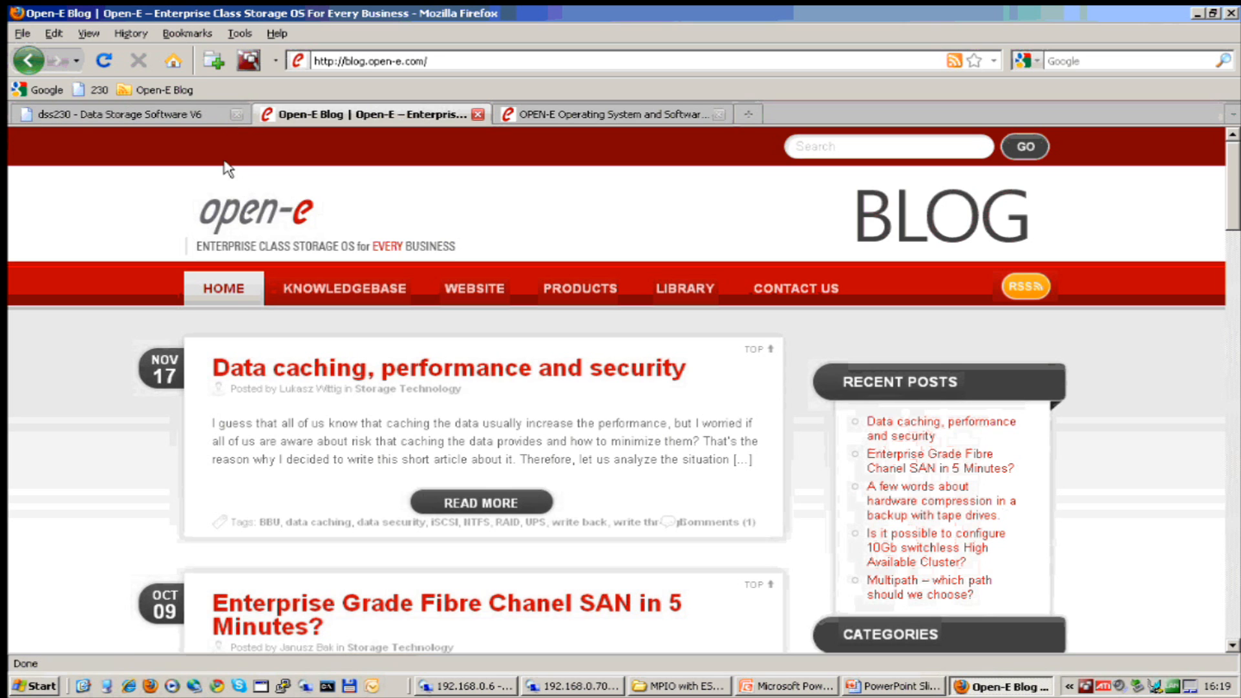
{"action": "left_click", "coordinate": [153, 94]}
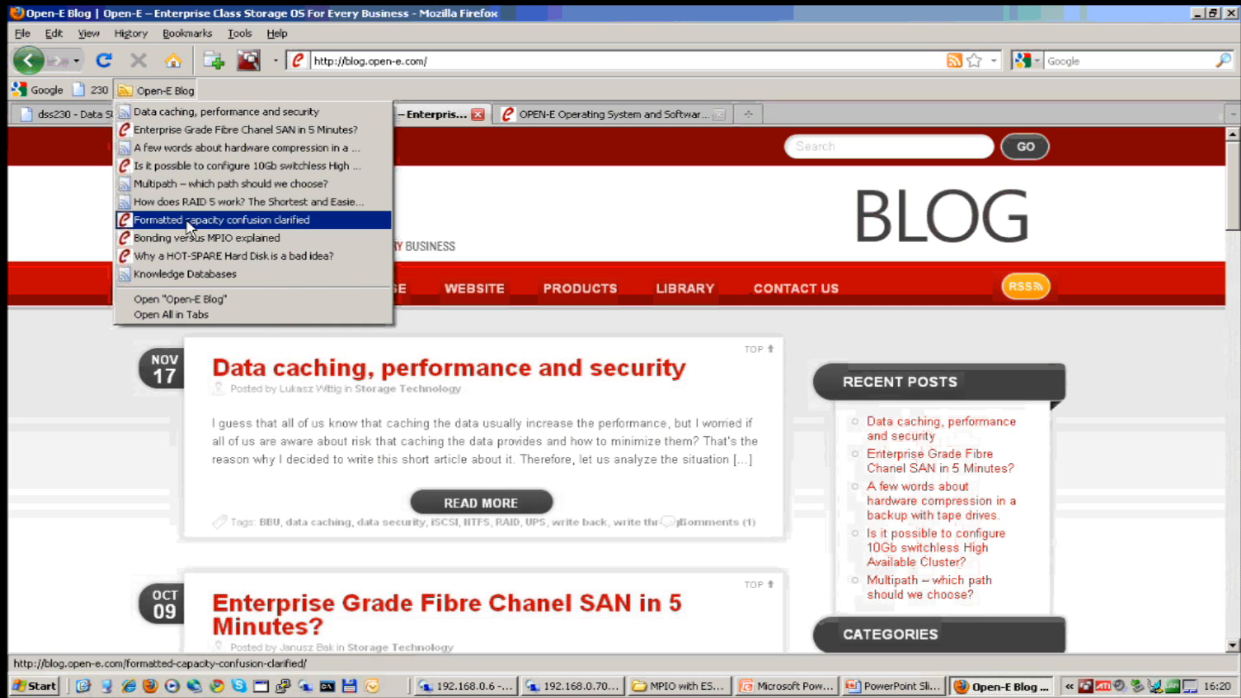
Read through the 'Bonding versus MPIO explained' post, then minimize Firefox.
{"action": "left_click", "coordinate": [258, 239]}
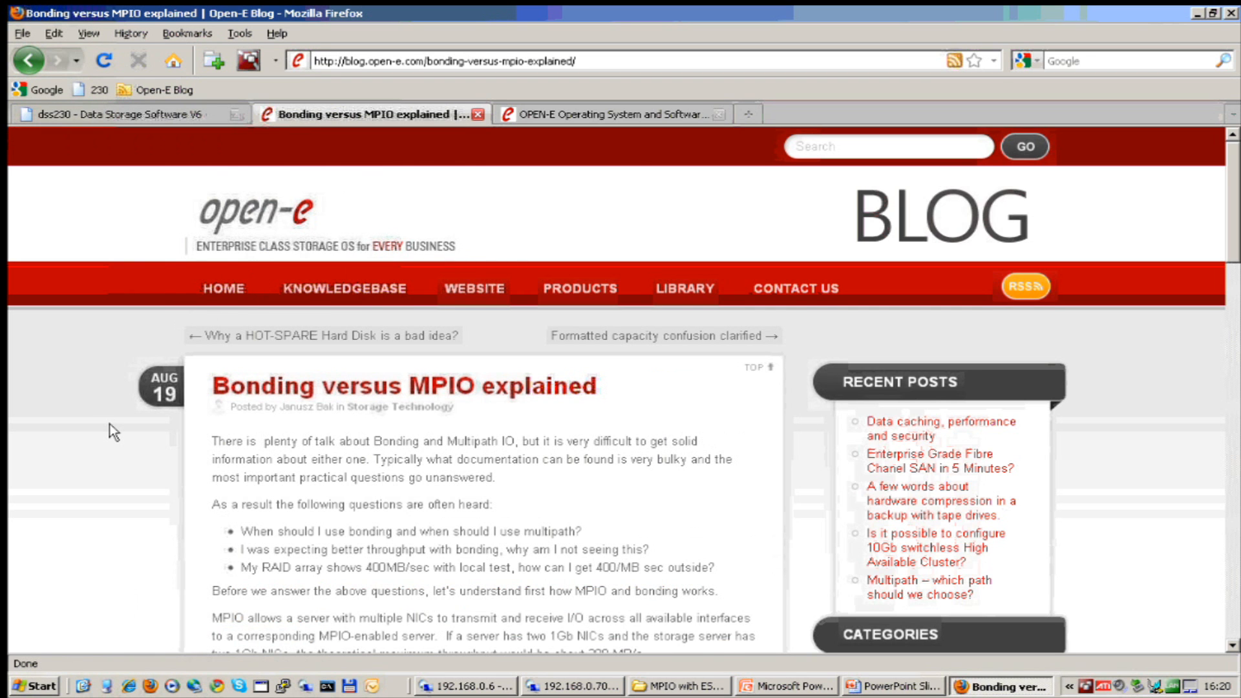
{"action": "scroll", "coordinate": [114, 432], "scroll_direction": "down", "scroll_amount": 1}
{"action": "scroll", "coordinate": [114, 432], "scroll_direction": "down", "scroll_amount": 1}
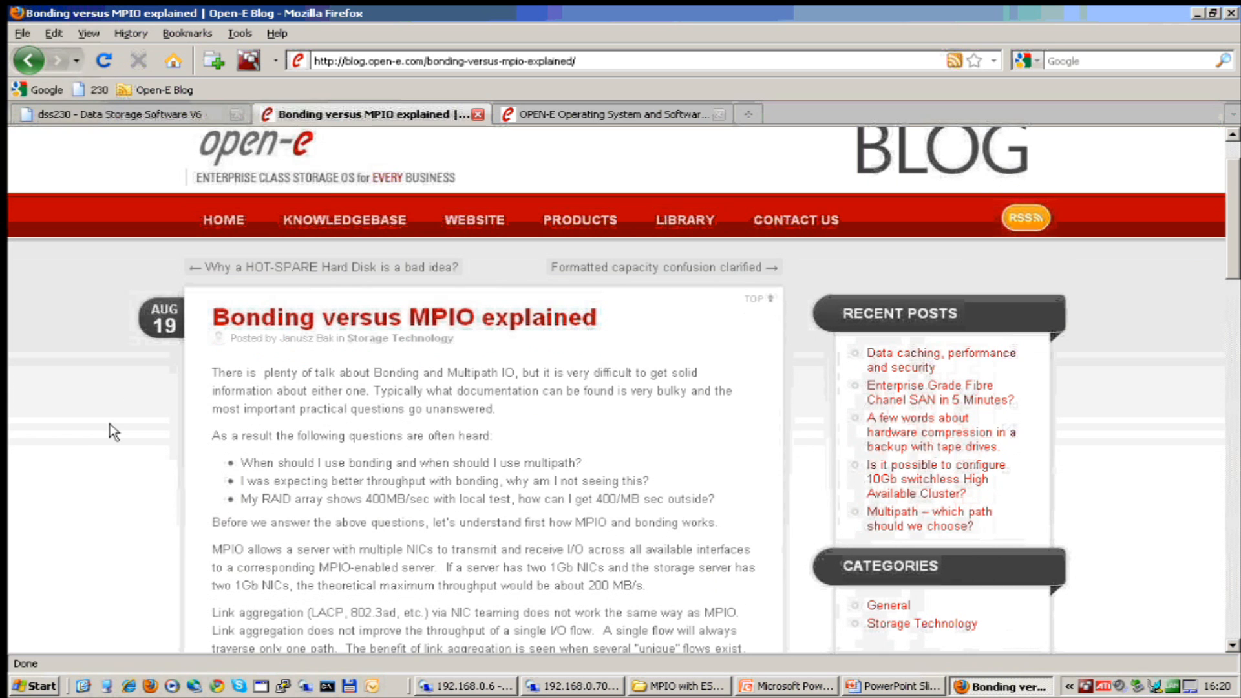
{"action": "scroll", "coordinate": [114, 432], "scroll_direction": "down", "scroll_amount": 4}
{"action": "scroll", "coordinate": [111, 437], "scroll_direction": "down", "scroll_amount": 2}
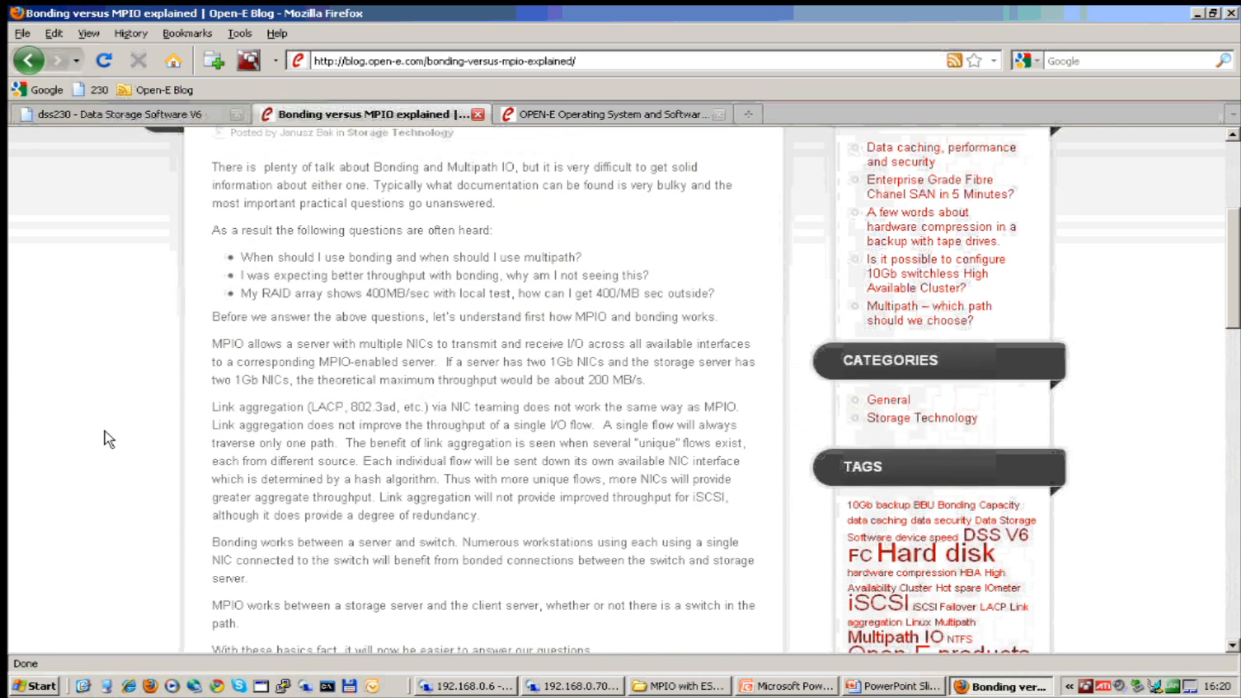
{"action": "scroll", "coordinate": [105, 432], "scroll_direction": "down", "scroll_amount": 4}
{"action": "scroll", "coordinate": [108, 440], "scroll_direction": "down", "scroll_amount": 6}
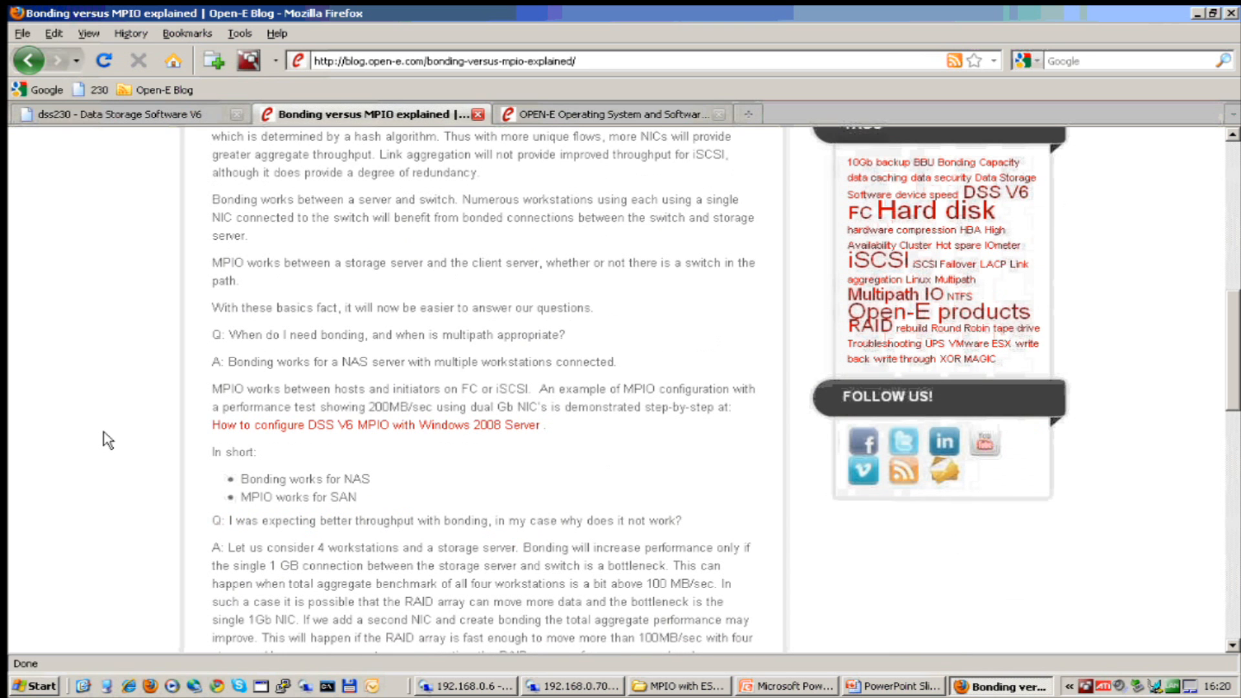
{"action": "scroll", "coordinate": [108, 440], "scroll_direction": "down", "scroll_amount": 1}
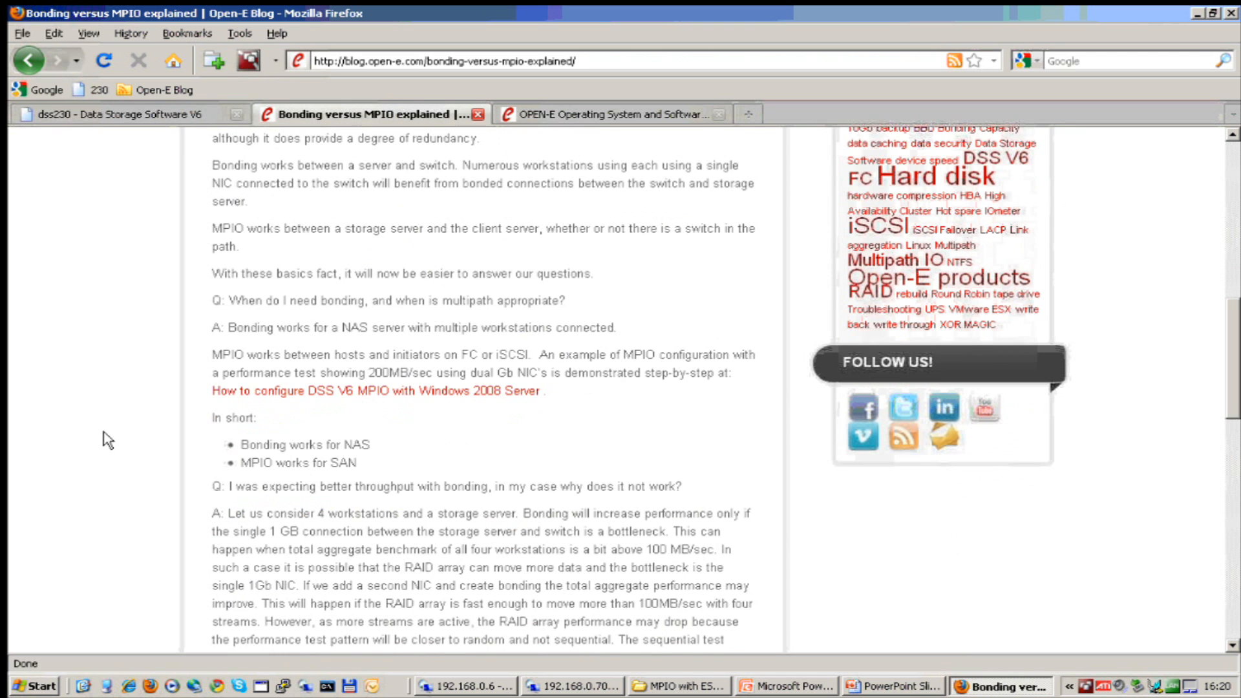
{"action": "scroll", "coordinate": [108, 440], "scroll_direction": "down", "scroll_amount": 2}
{"action": "scroll", "coordinate": [108, 440], "scroll_direction": "down", "scroll_amount": 7}
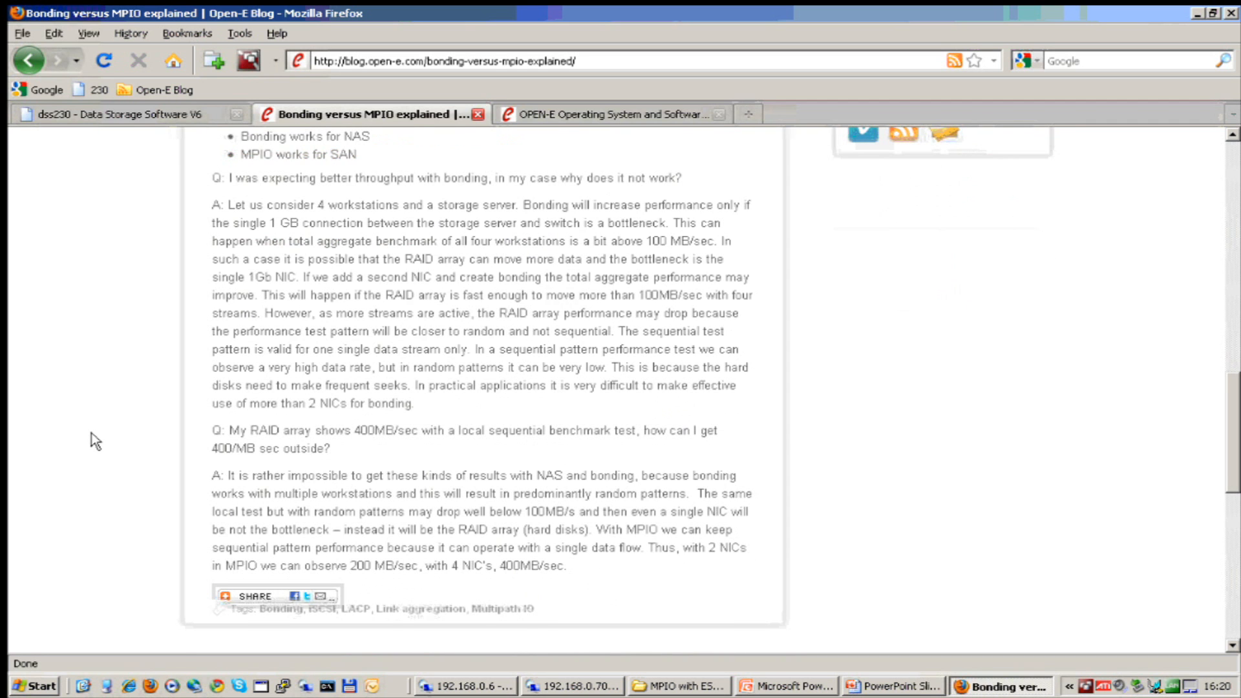
{"action": "scroll", "coordinate": [91, 434], "scroll_direction": "up", "scroll_amount": 5}
{"action": "scroll", "coordinate": [91, 442], "scroll_direction": "up", "scroll_amount": 3}
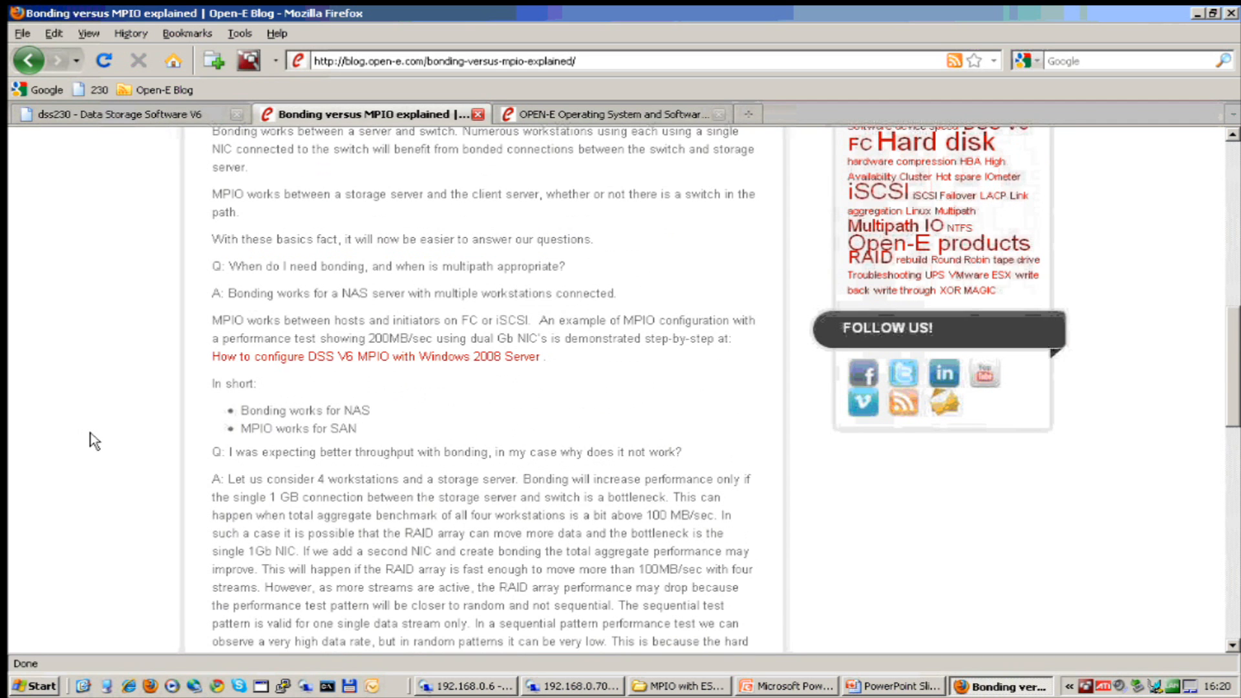
{"action": "scroll", "coordinate": [94, 440], "scroll_direction": "up", "scroll_amount": 6}
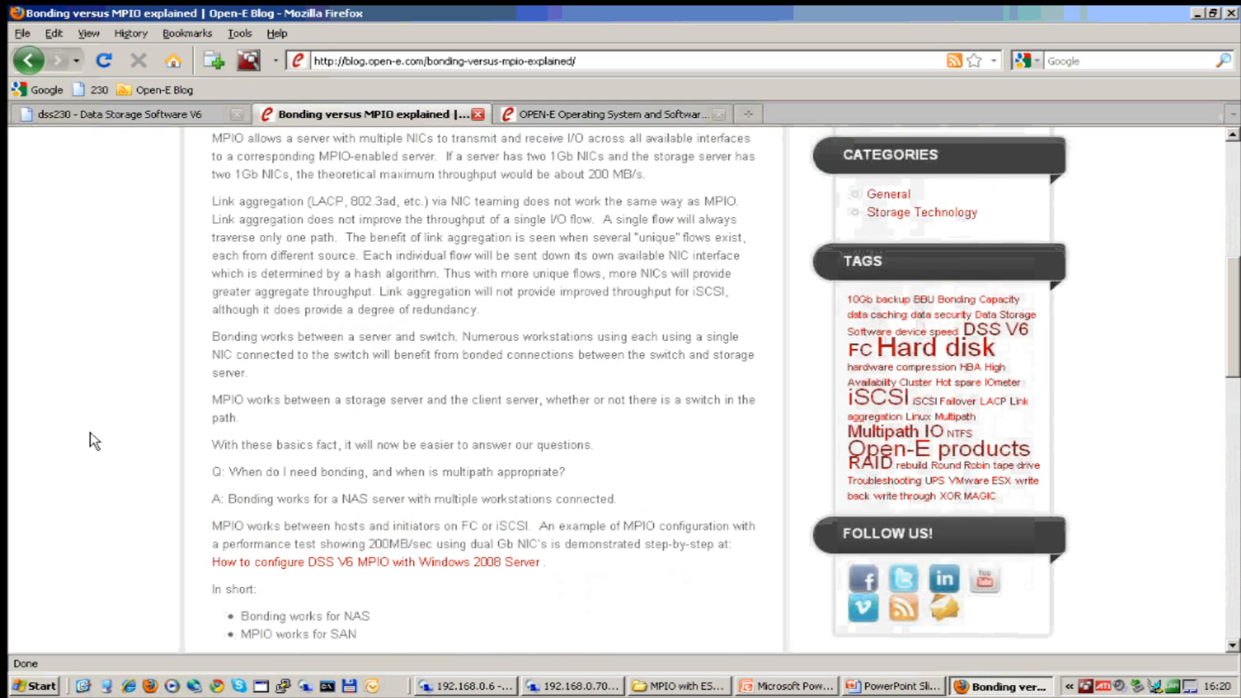
{"action": "scroll", "coordinate": [94, 442], "scroll_direction": "up", "scroll_amount": 4}
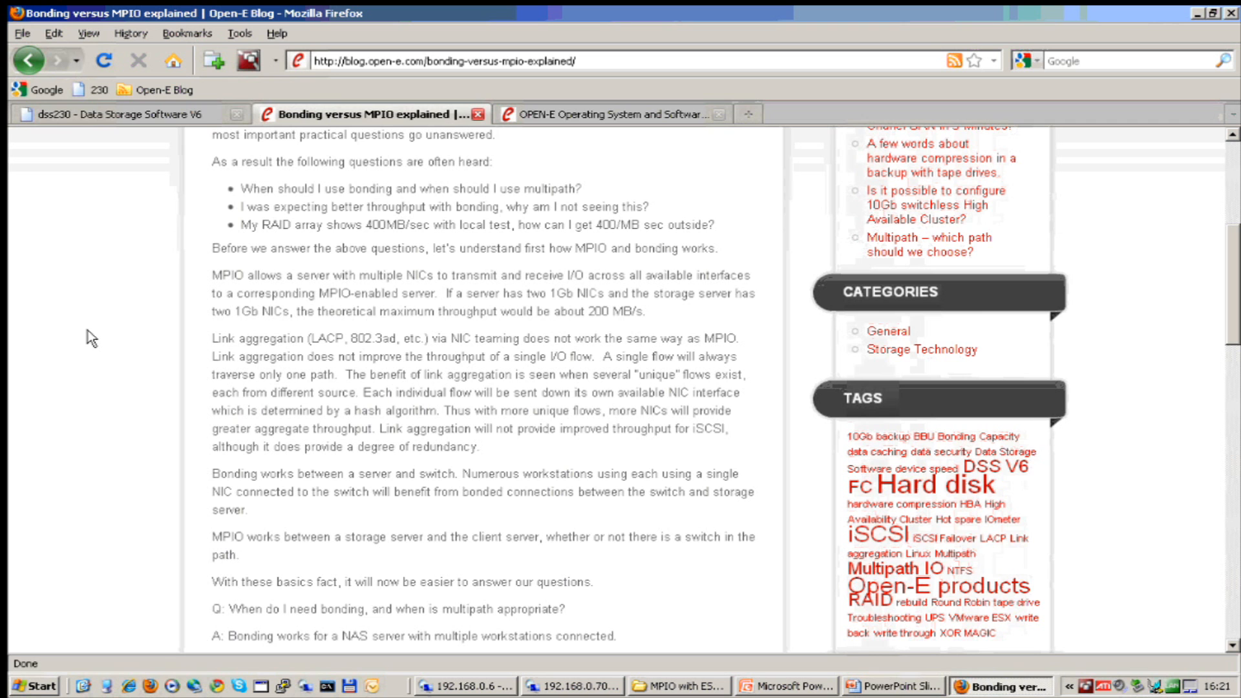
{"action": "scroll", "coordinate": [249, 309], "scroll_direction": "up", "scroll_amount": 1}
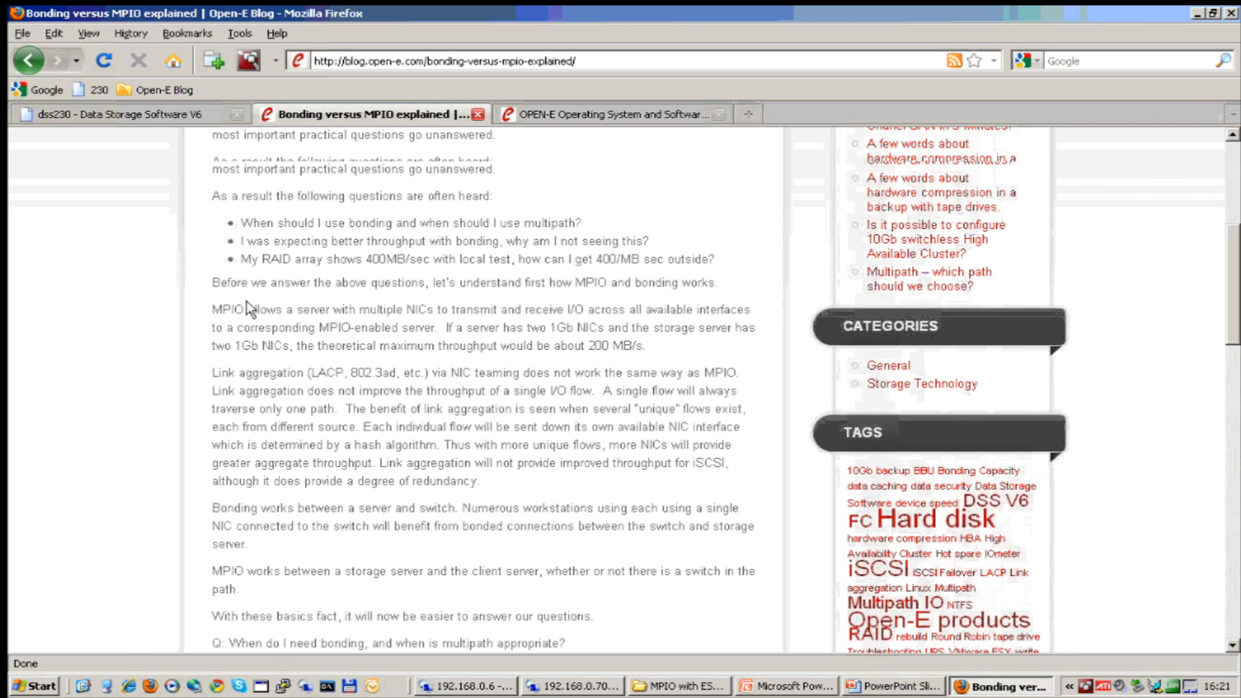
{"action": "scroll", "coordinate": [249, 309], "scroll_direction": "up", "scroll_amount": 1}
{"action": "scroll", "coordinate": [142, 388], "scroll_direction": "up", "scroll_amount": 2}
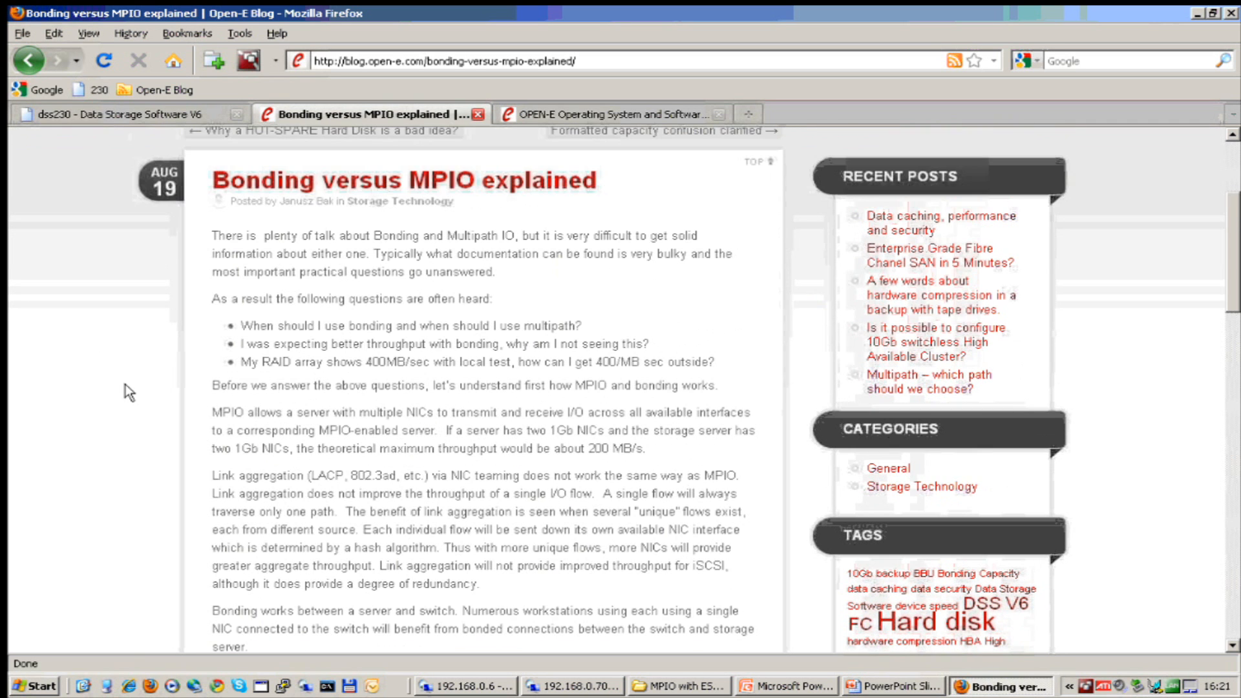
{"action": "scroll", "coordinate": [130, 393], "scroll_direction": "down", "scroll_amount": 1}
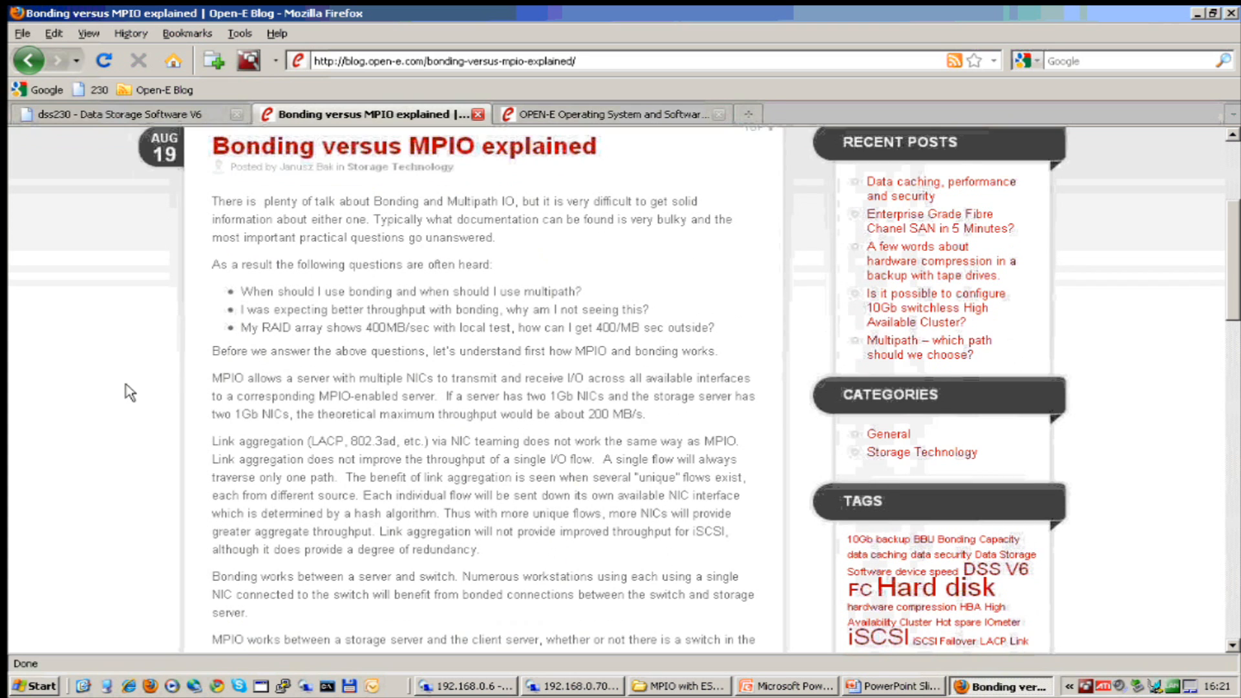
{"action": "scroll", "coordinate": [129, 392], "scroll_direction": "down", "scroll_amount": 1}
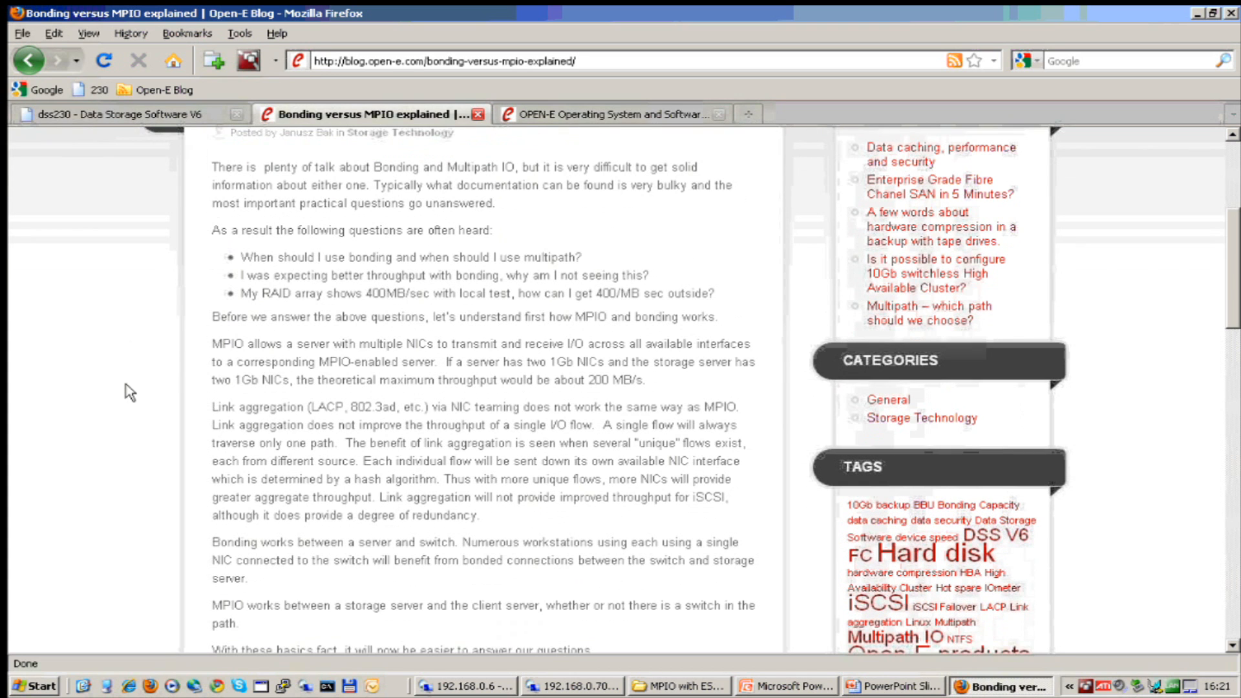
{"action": "scroll", "coordinate": [129, 393], "scroll_direction": "down", "scroll_amount": 1}
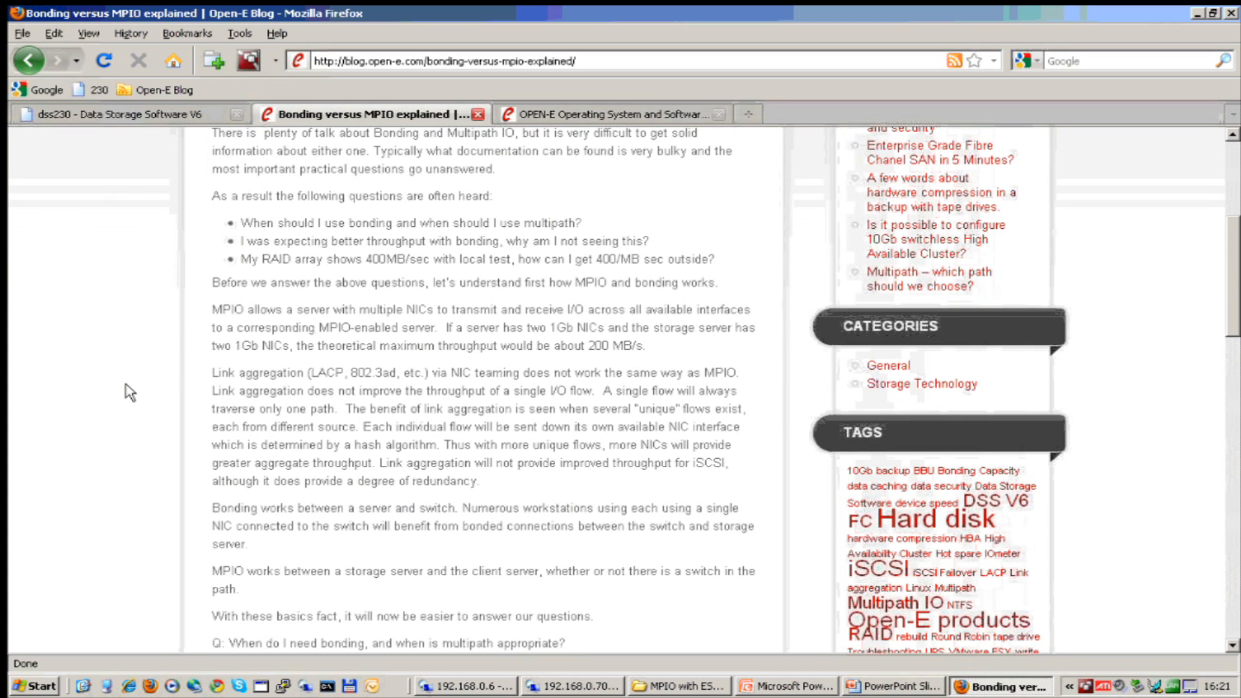
{"action": "scroll", "coordinate": [130, 393], "scroll_direction": "down", "scroll_amount": 1}
{"action": "scroll", "coordinate": [129, 392], "scroll_direction": "down", "scroll_amount": 2}
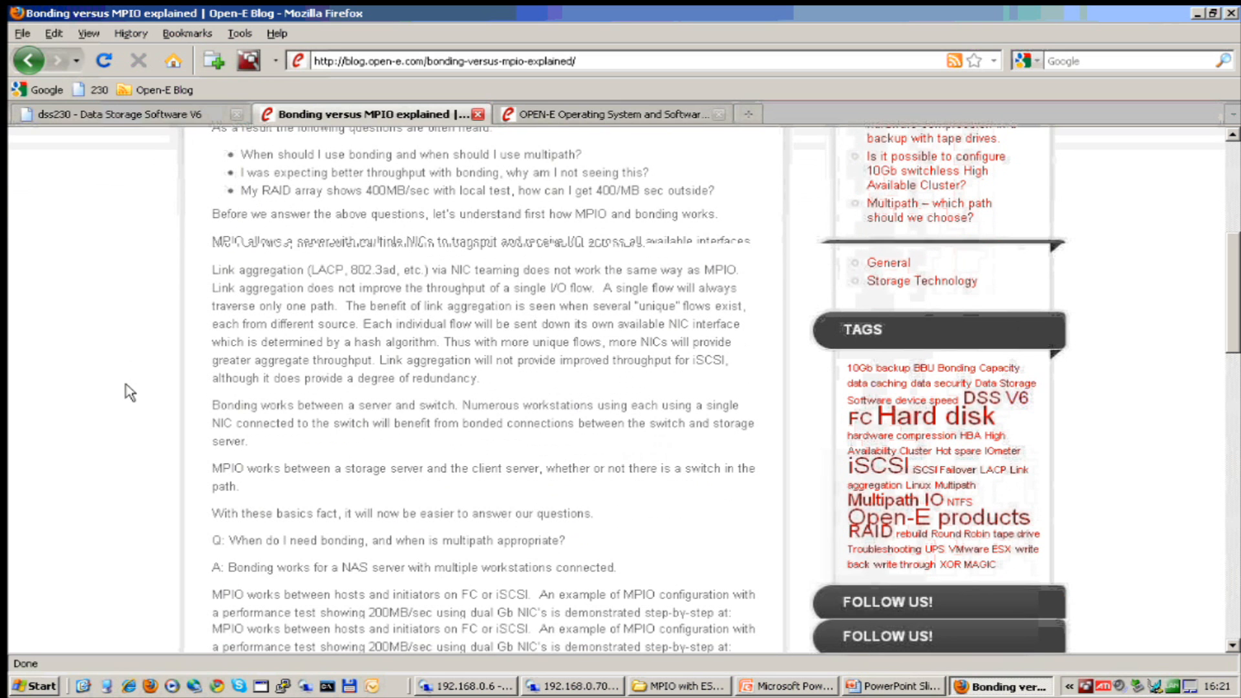
{"action": "scroll", "coordinate": [129, 393], "scroll_direction": "down", "scroll_amount": 1}
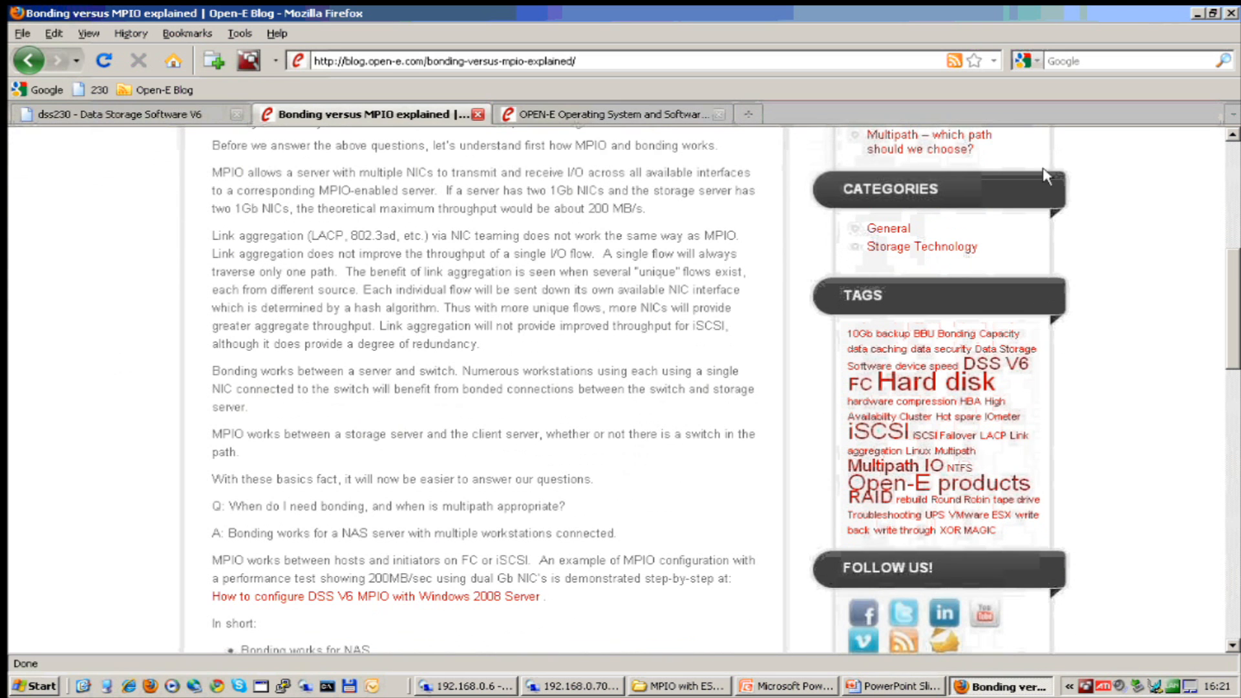
{"action": "left_click", "coordinate": [1200, 14]}
Minimize the ESX host session and switch to the 192.168.0.70 Remote Desktop session.
{"action": "key", "text": "alt+Tab"}
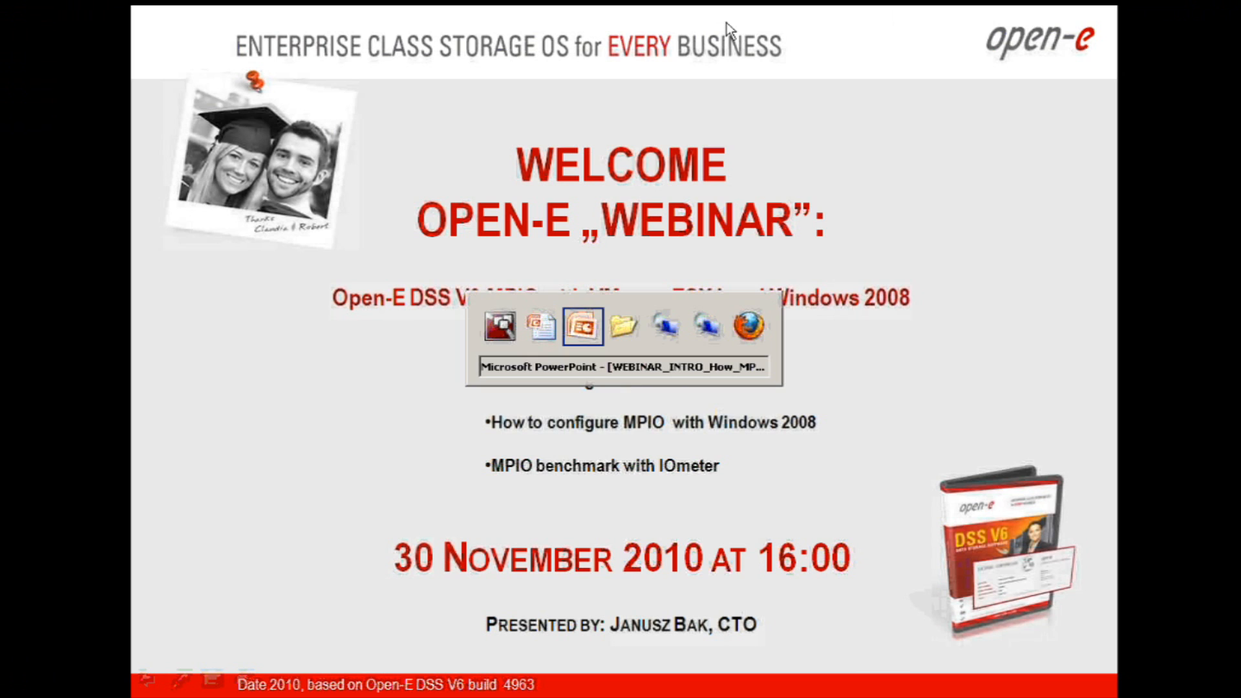
{"action": "key", "text": "alt+Tab"}
{"action": "key", "text": "alt+Tab"}
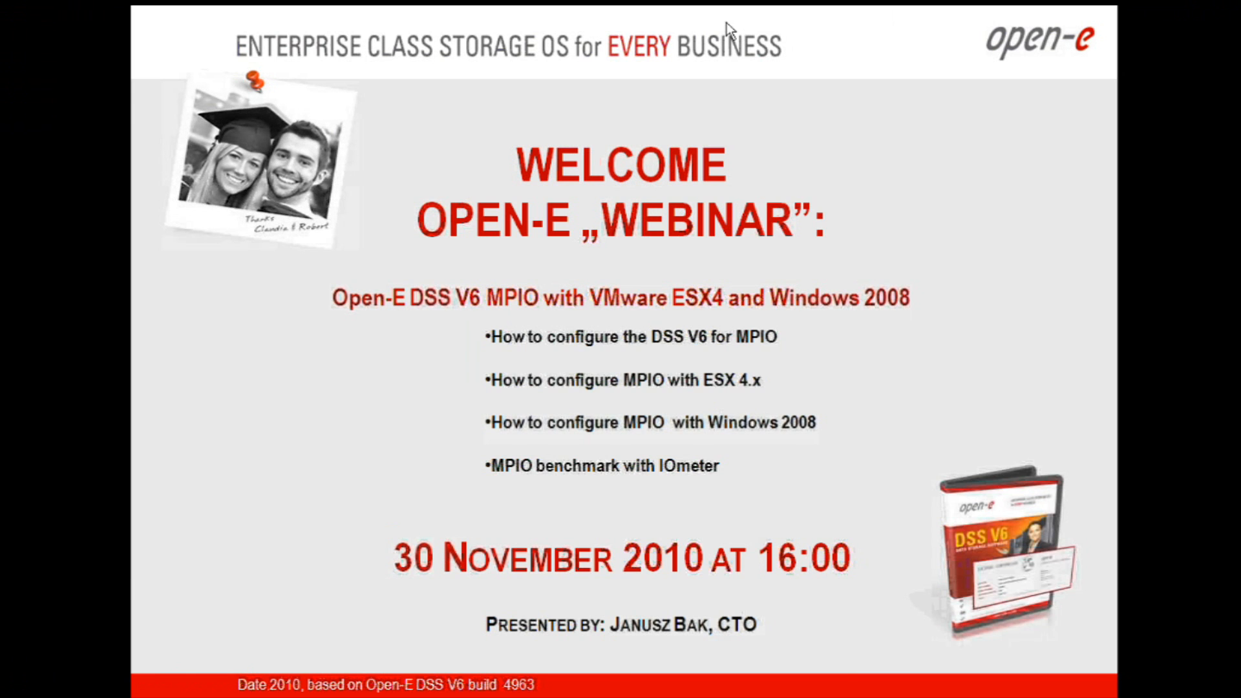
{"action": "key", "text": "alt+Tab"}
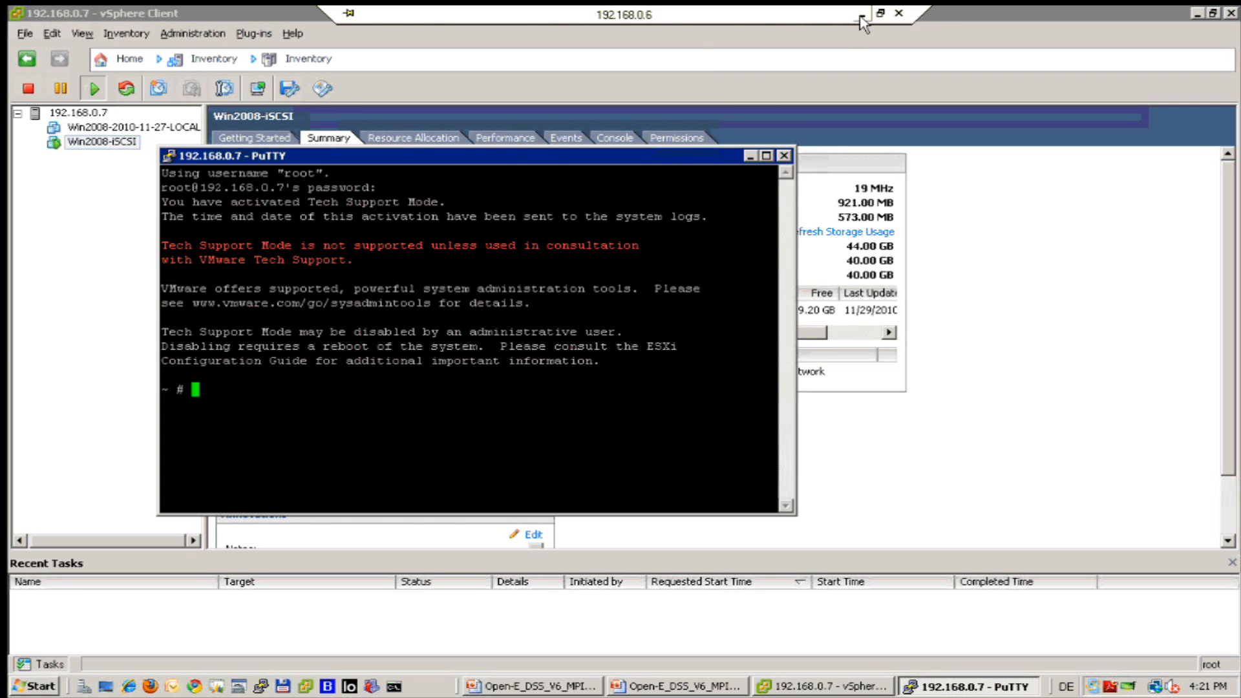
{"action": "left_click", "coordinate": [863, 13]}
{"action": "key", "text": "alt+Tab"}
{"action": "key", "text": "Tab"}
{"action": "key", "text": "Tab"}
{"action": "key", "text": "Tab"}
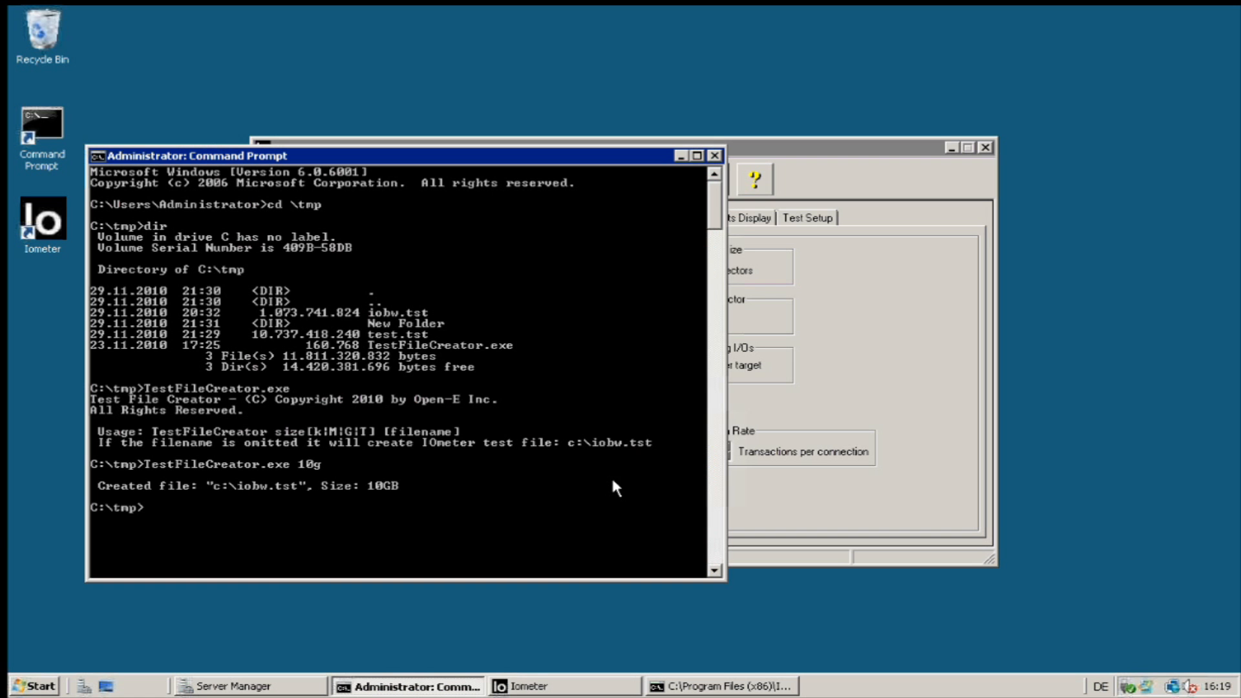
Add three disk workers for four in total and set outstanding I/Os to 16.
{"action": "left_click", "coordinate": [682, 157]}
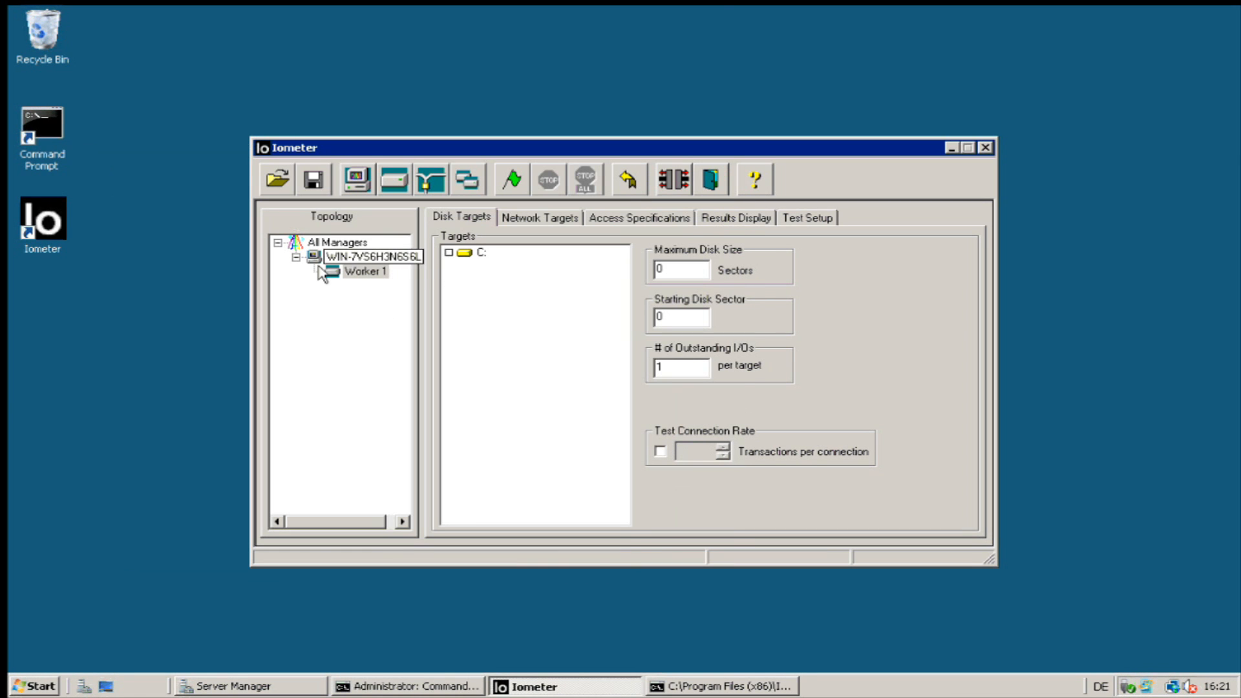
{"action": "left_click", "coordinate": [370, 275]}
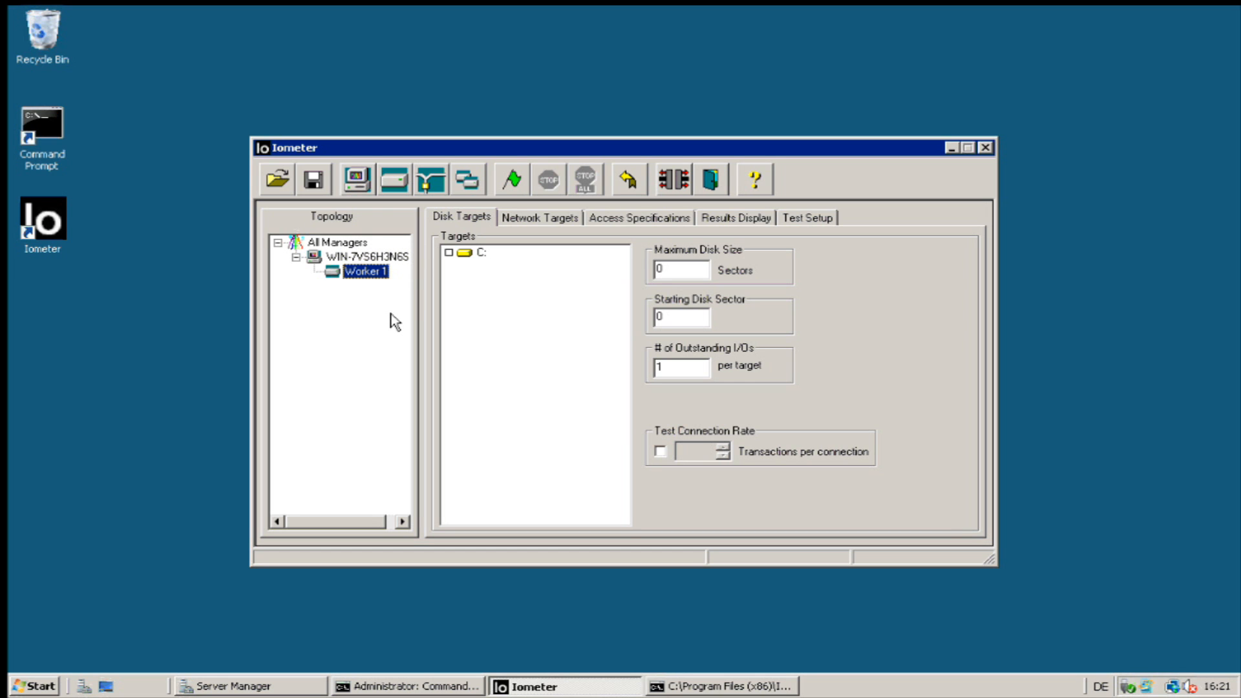
{"action": "left_click", "coordinate": [405, 185]}
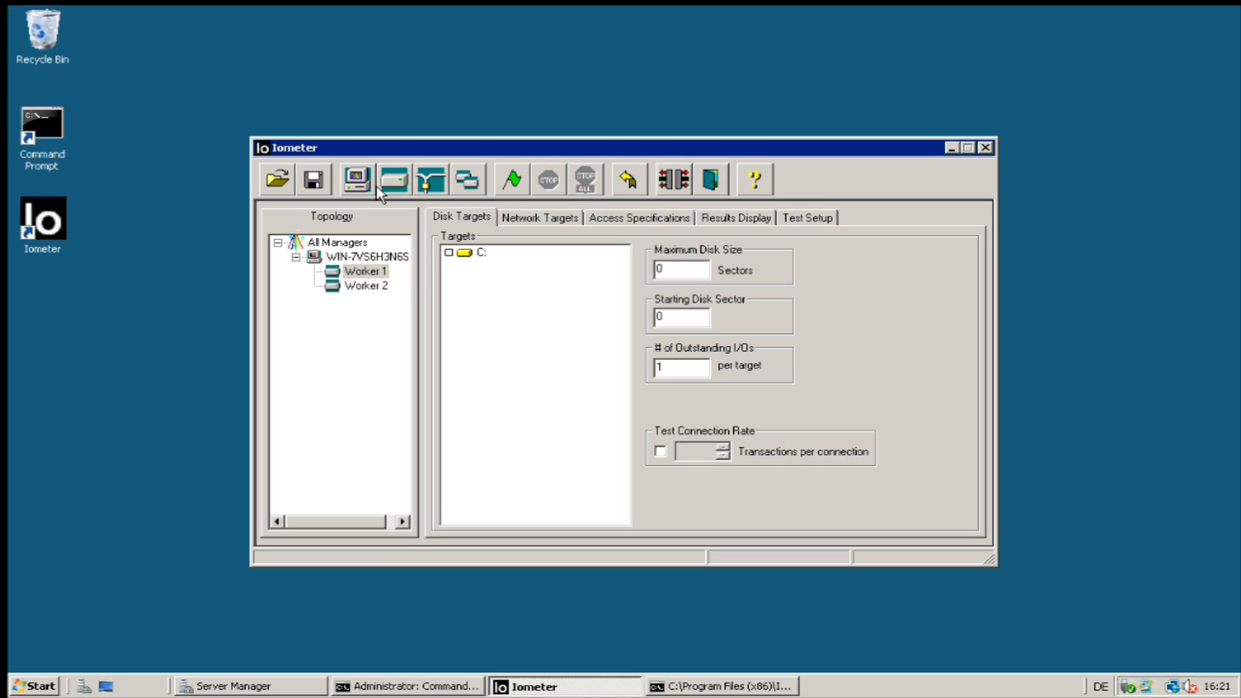
{"action": "left_click", "coordinate": [406, 185]}
{"action": "left_click", "coordinate": [402, 187]}
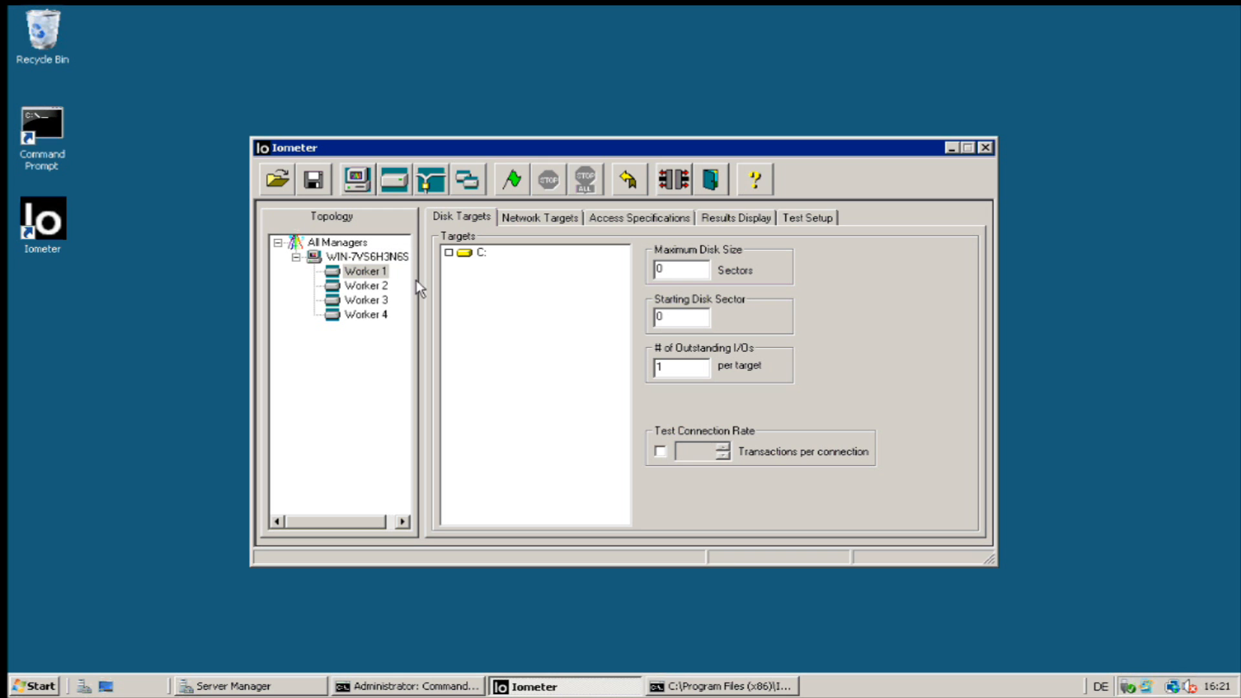
{"action": "left_click", "coordinate": [360, 260]}
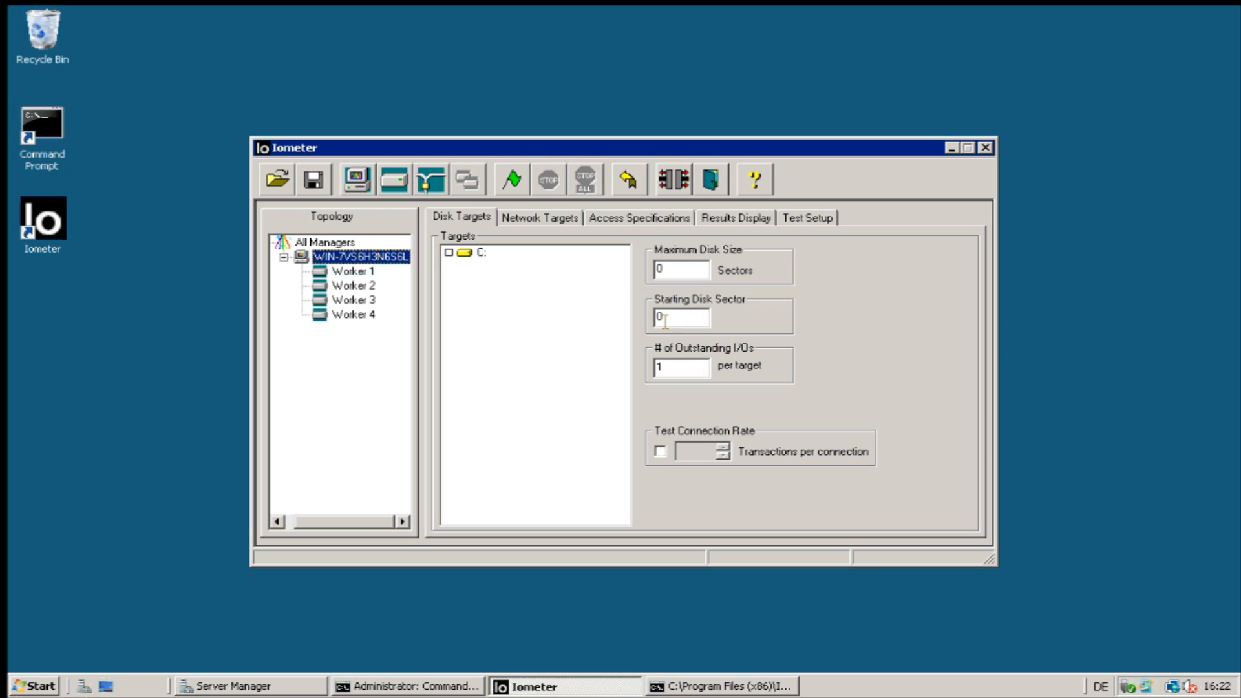
{"action": "left_click", "coordinate": [685, 373]}
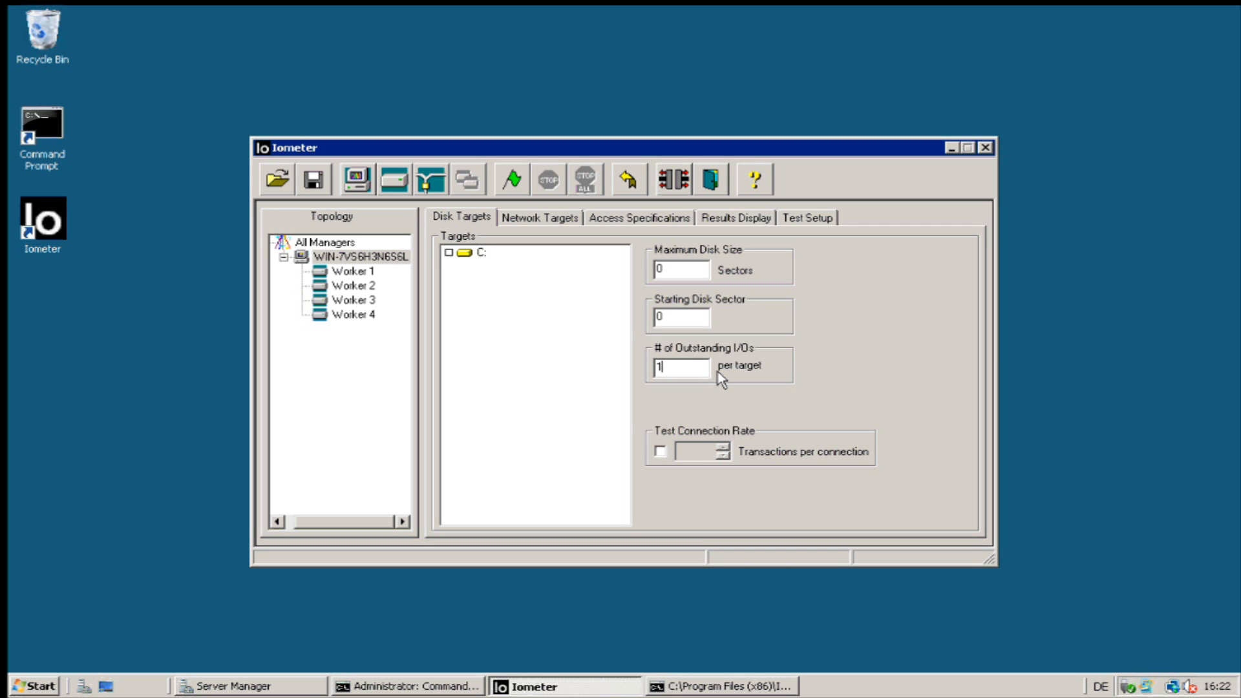
{"action": "type", "text": "6"}
Tick drive C: as the disk target for each worker, then open Access Specifications.
{"action": "left_click", "coordinate": [453, 256]}
{"action": "left_click", "coordinate": [359, 276]}
{"action": "left_click", "coordinate": [347, 290]}
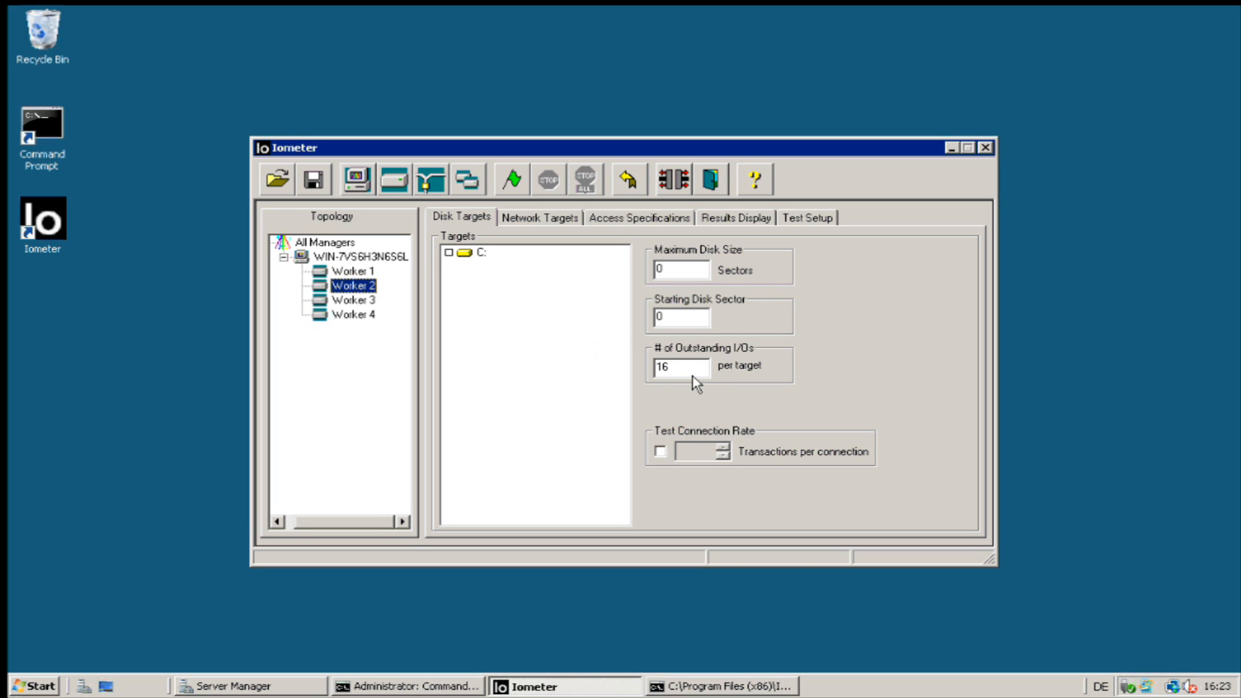
{"action": "left_click", "coordinate": [449, 253]}
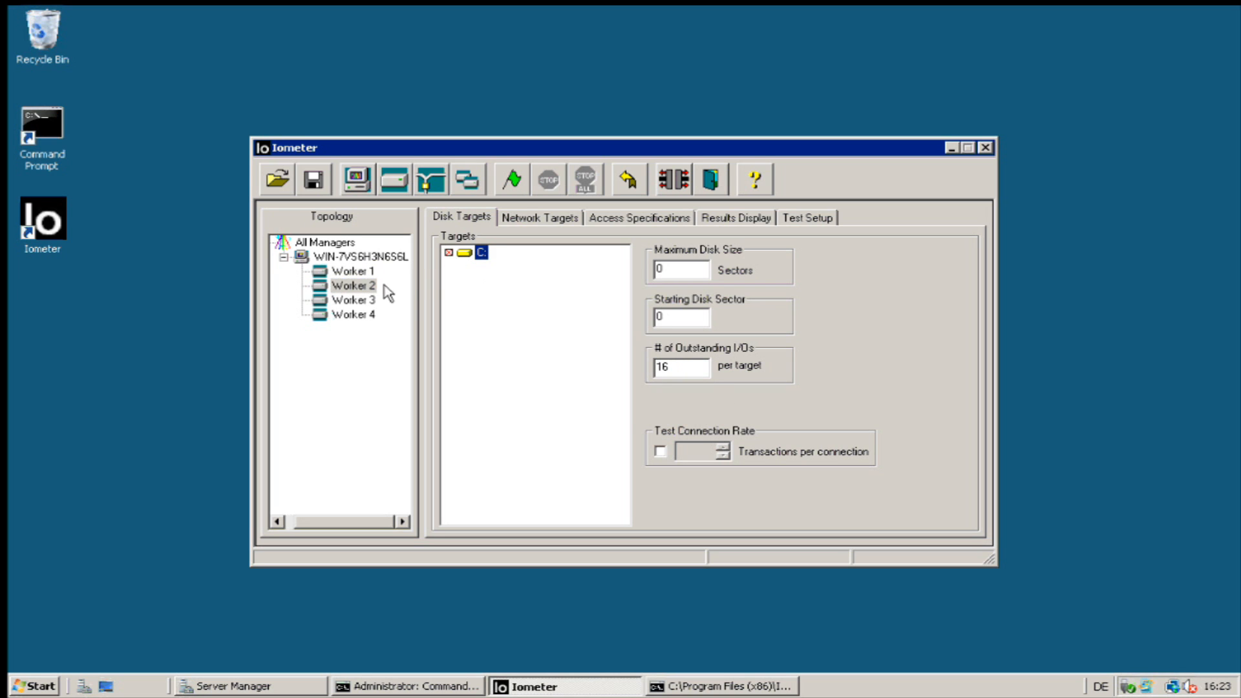
{"action": "left_click", "coordinate": [362, 301]}
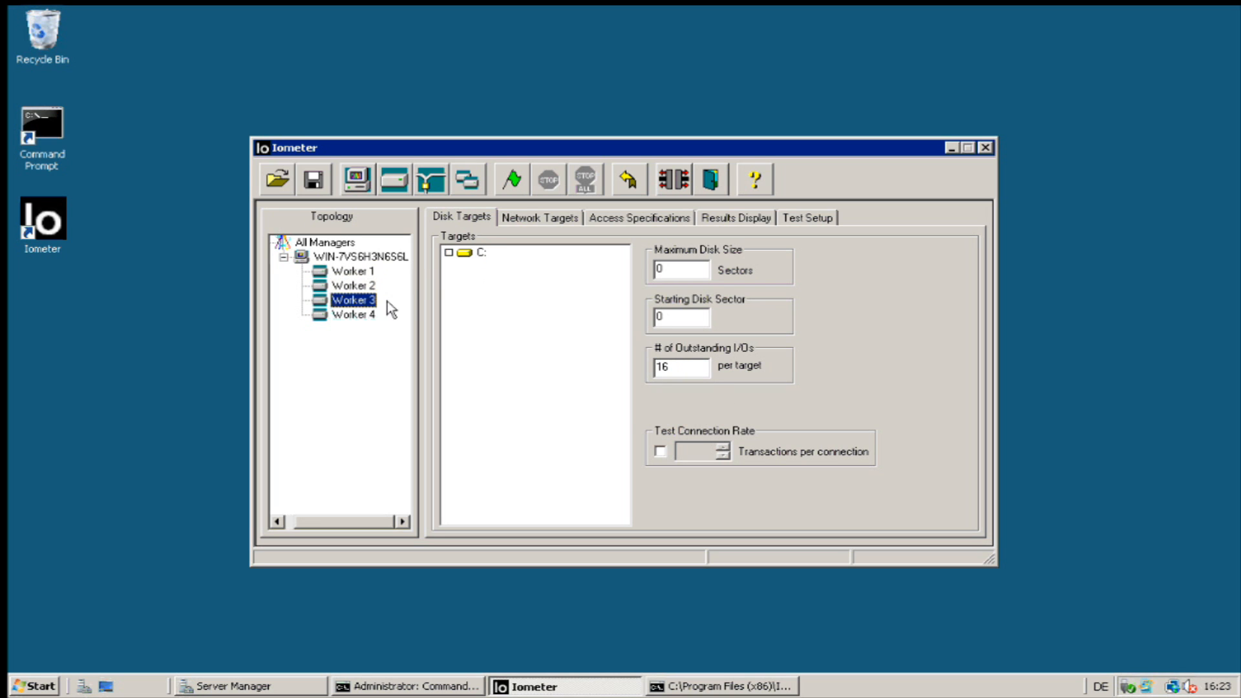
{"action": "left_click", "coordinate": [449, 253]}
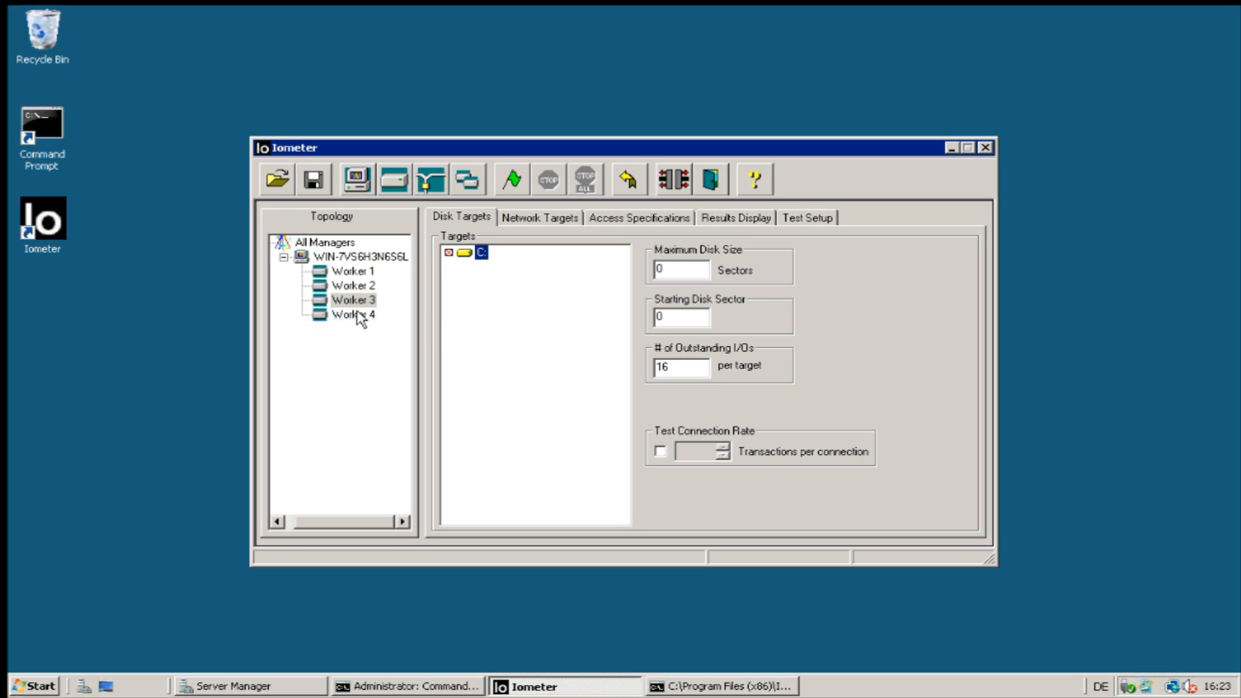
{"action": "left_click", "coordinate": [450, 253]}
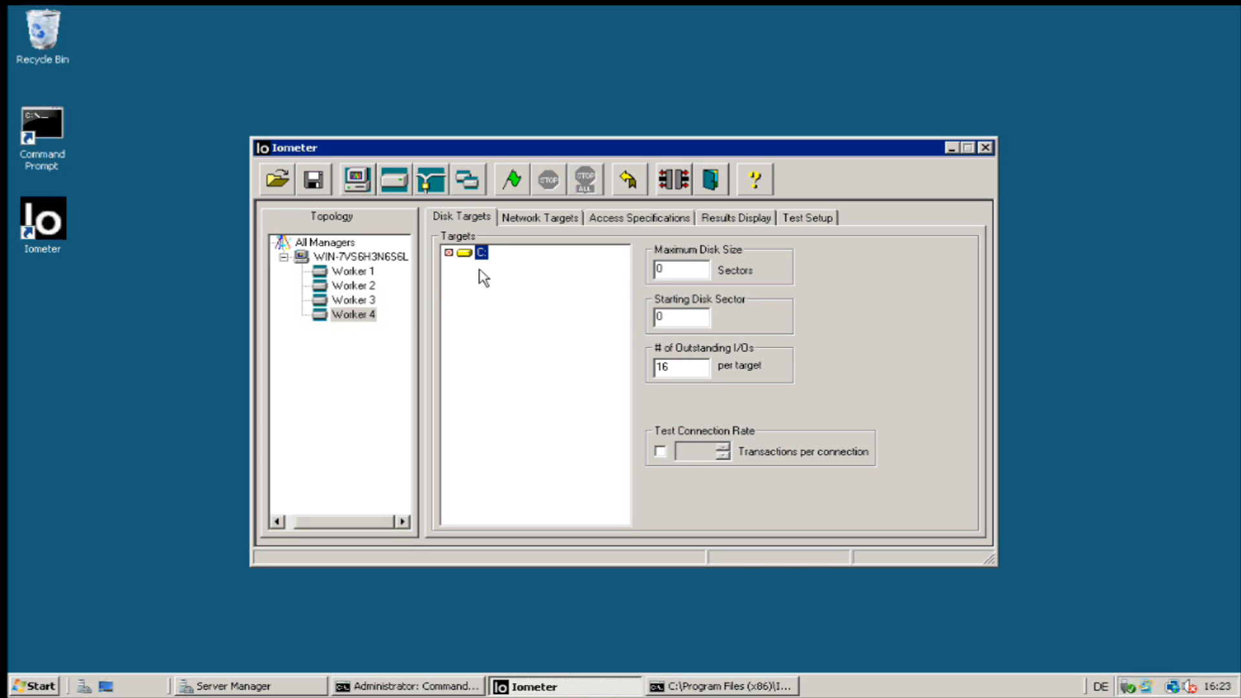
{"action": "left_click", "coordinate": [347, 259]}
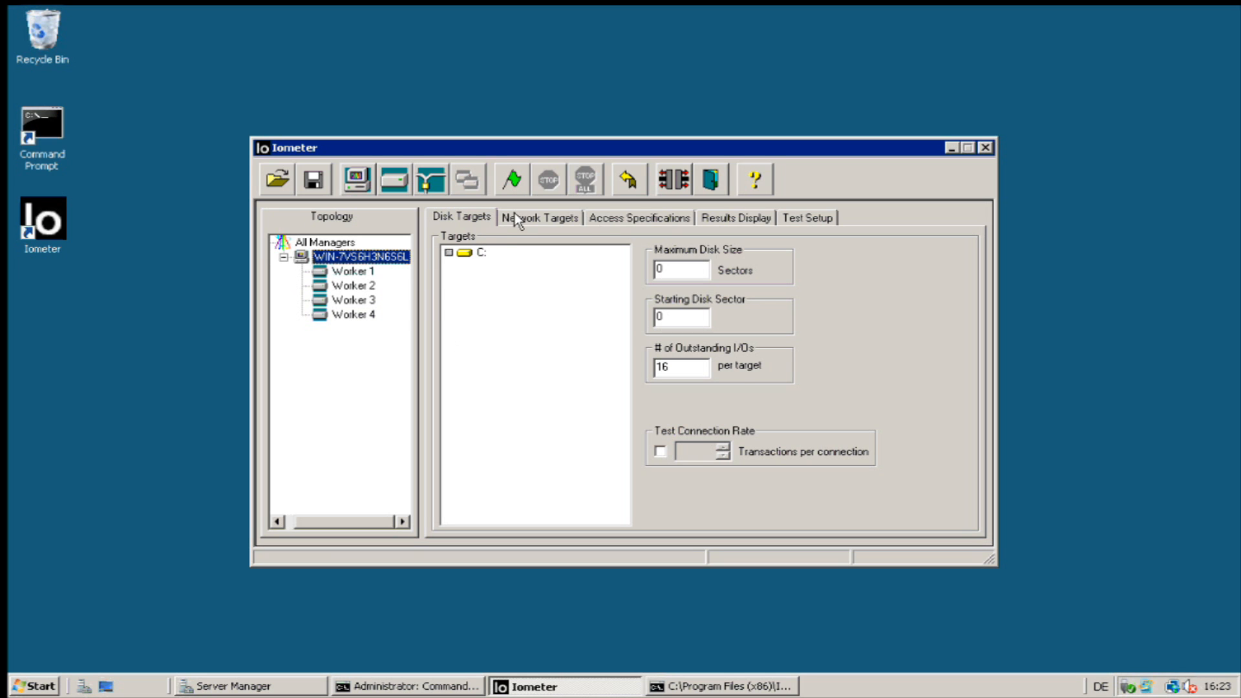
{"action": "left_click", "coordinate": [666, 220]}
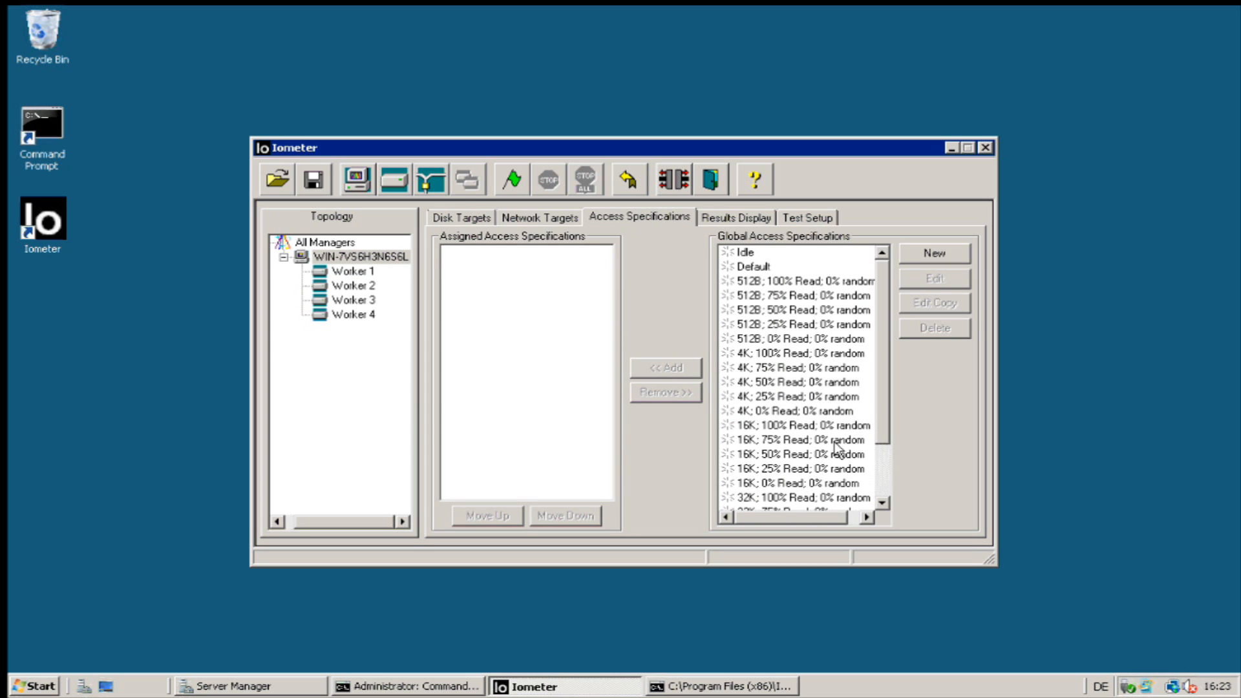
{"action": "scroll", "coordinate": [880, 494], "scroll_direction": "down", "scroll_amount": 2}
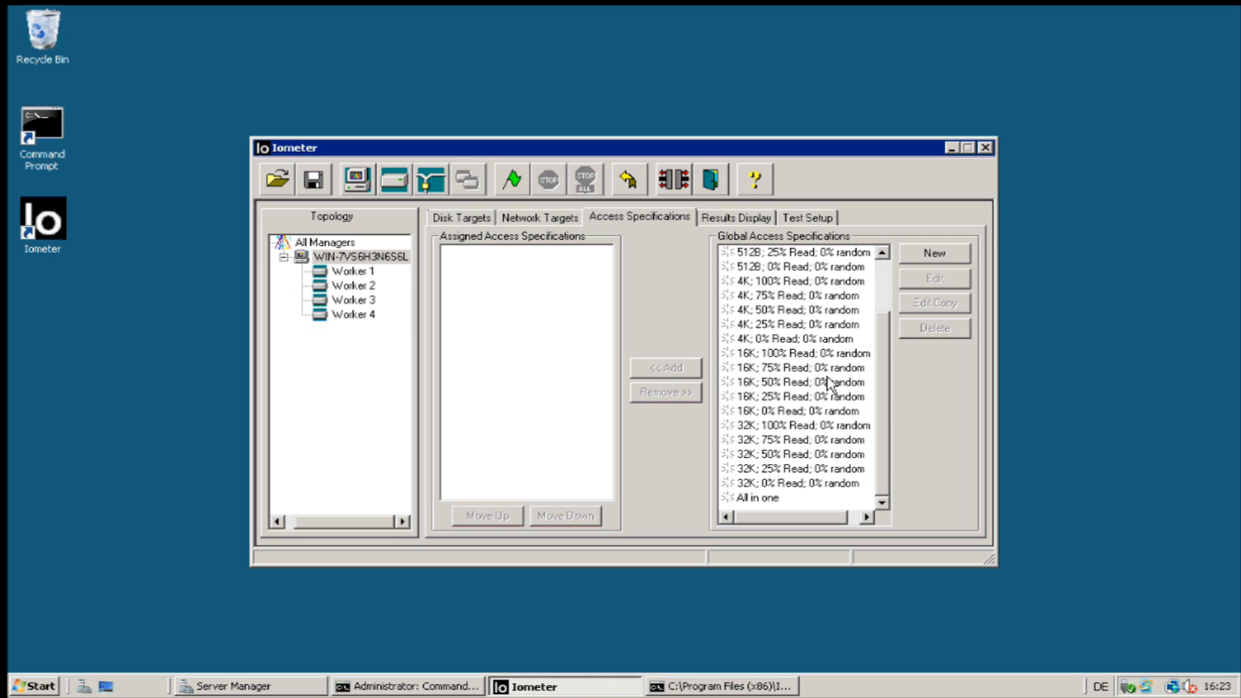
{"action": "left_click", "coordinate": [765, 485]}
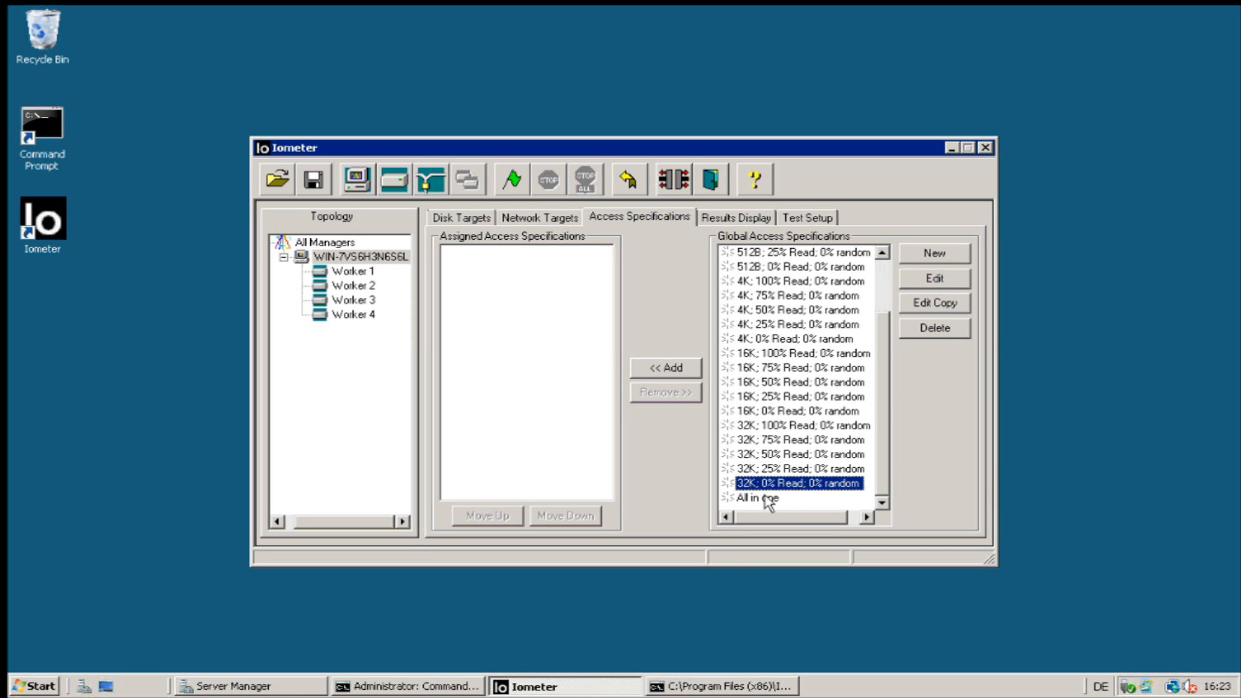
{"action": "left_click", "coordinate": [936, 281]}
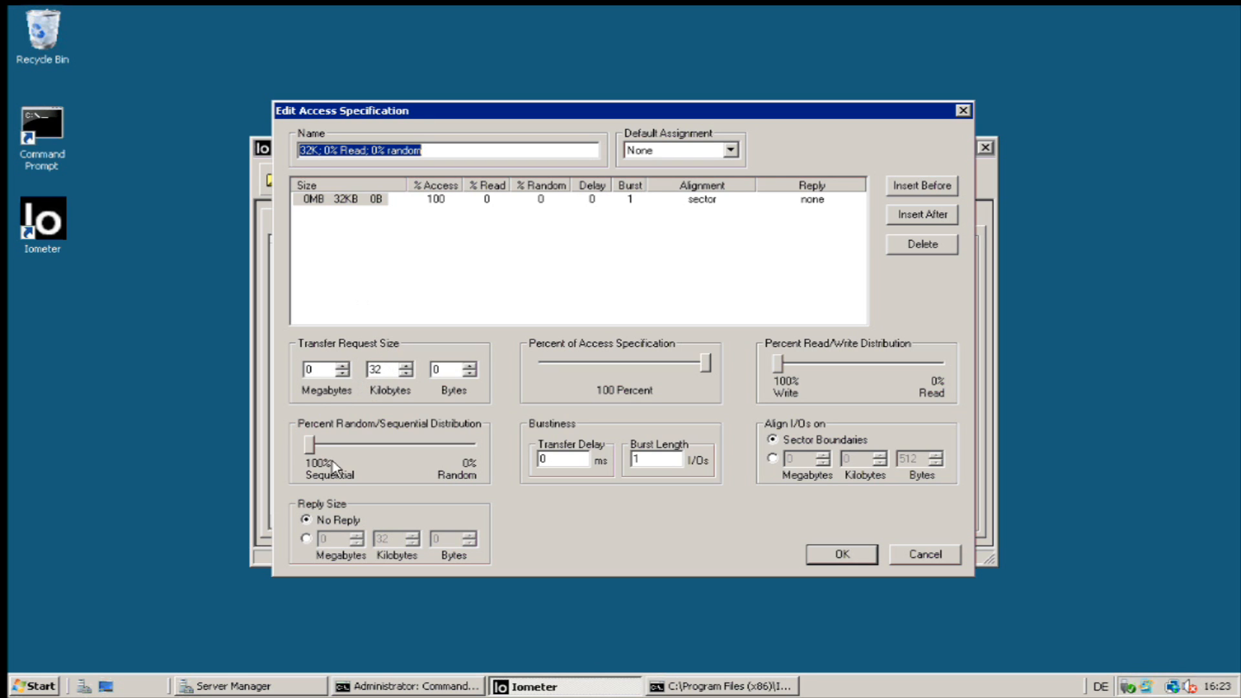
{"action": "left_click_drag", "start_coordinate": [314, 449], "coordinate": [277, 460]}
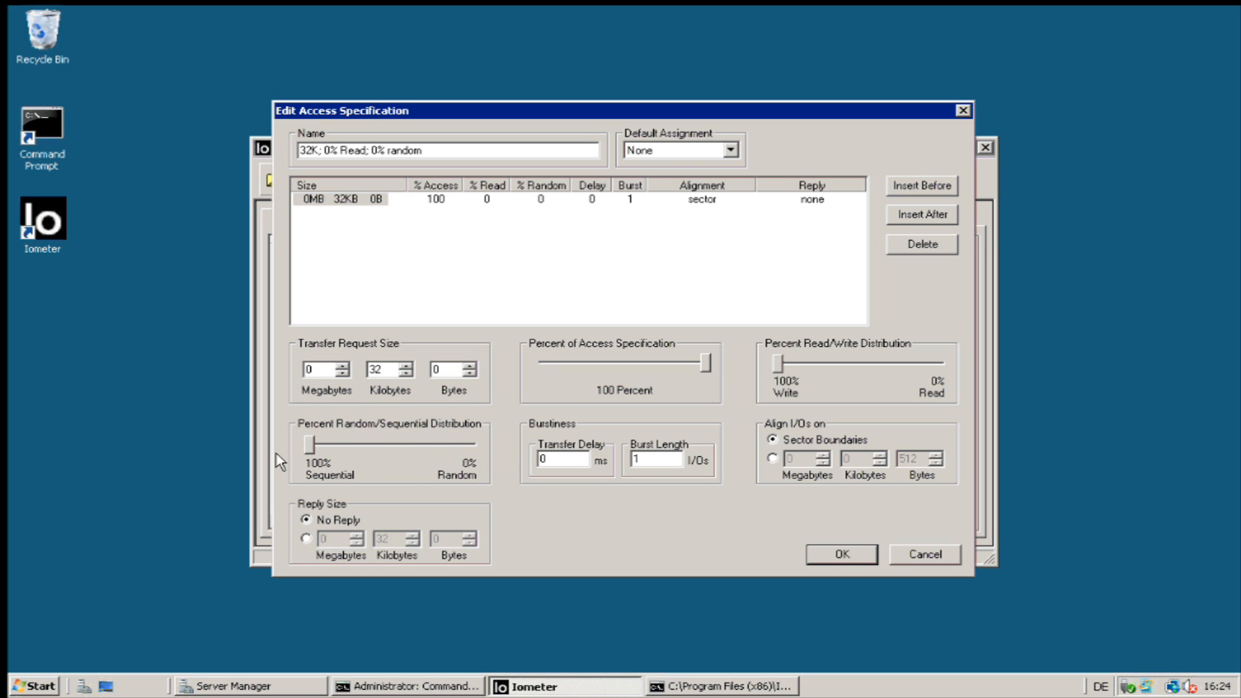
{"action": "left_click_drag", "start_coordinate": [313, 461], "coordinate": [259, 456]}
{"action": "mouse_move", "coordinate": [782, 373]}
{"action": "left_mouse_down"}
{"action": "mouse_move", "coordinate": [981, 386]}
{"action": "mouse_move", "coordinate": [778, 364]}
{"action": "left_mouse_up"}
{"action": "left_click", "coordinate": [929, 556]}
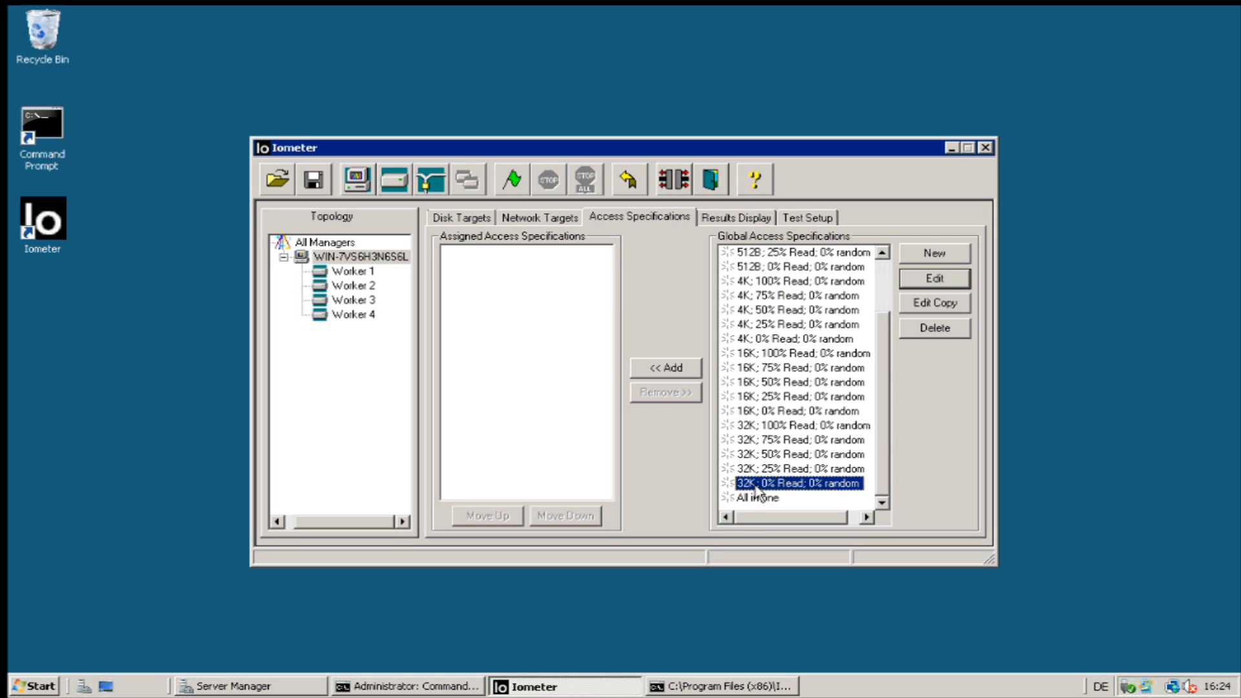
{"action": "key", "text": "Up"}
Add and save access spec 64kseq-write: 64 KB transfers, 100% sequential, 100% write.
{"action": "left_click", "coordinate": [778, 482]}
{"action": "left_click", "coordinate": [935, 253]}
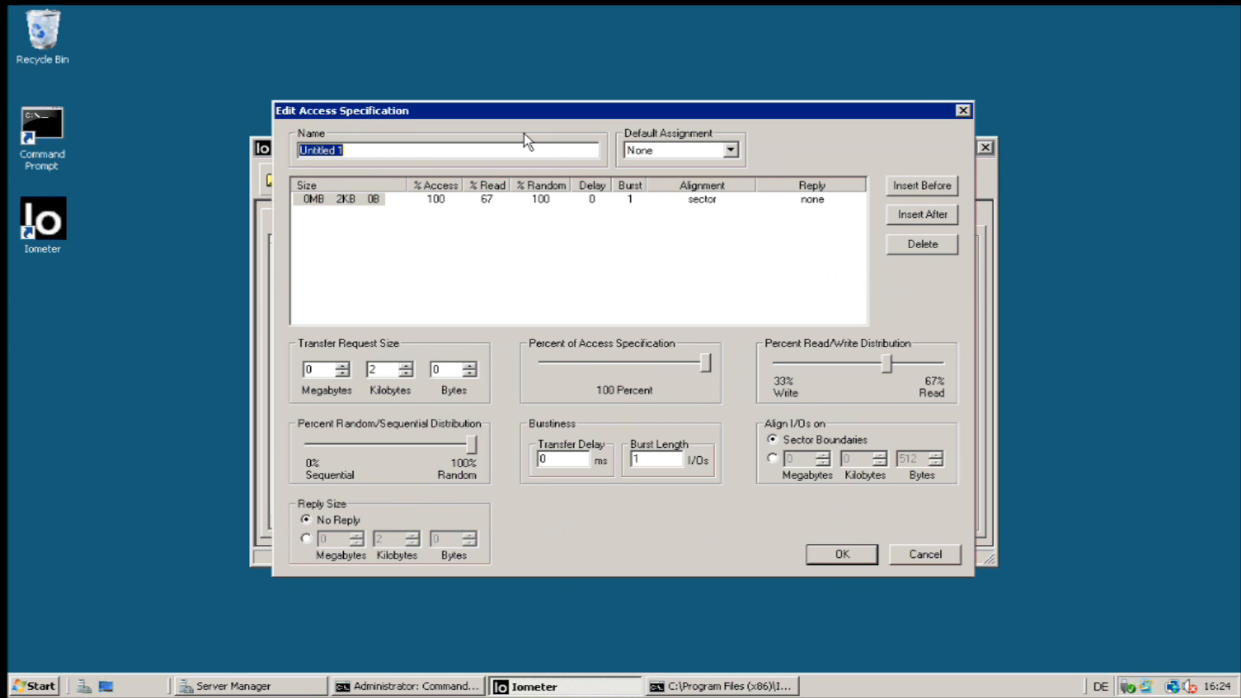
{"action": "type", "text": "64kseq-write"}
{"action": "left_click", "coordinate": [394, 370]}
{"action": "key", "text": "BackSpace"}
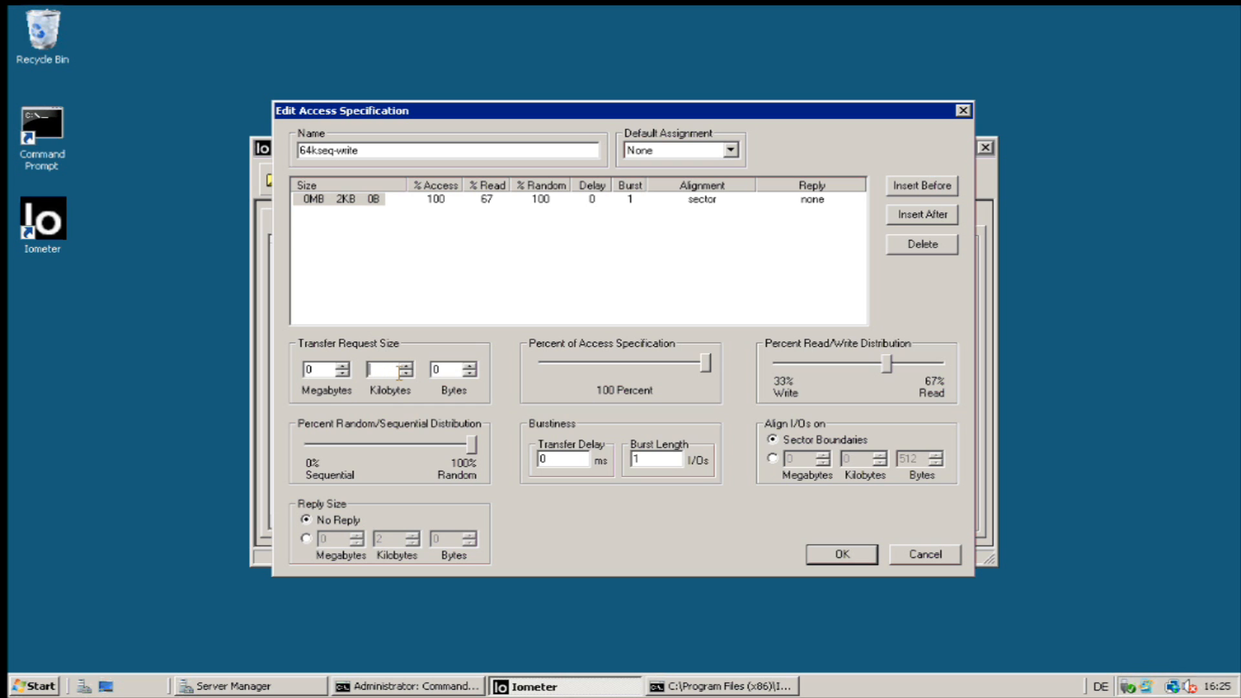
{"action": "type", "text": "64"}
{"action": "left_click_drag", "start_coordinate": [472, 445], "coordinate": [254, 450]}
{"action": "left_click_drag", "start_coordinate": [889, 363], "coordinate": [730, 367]}
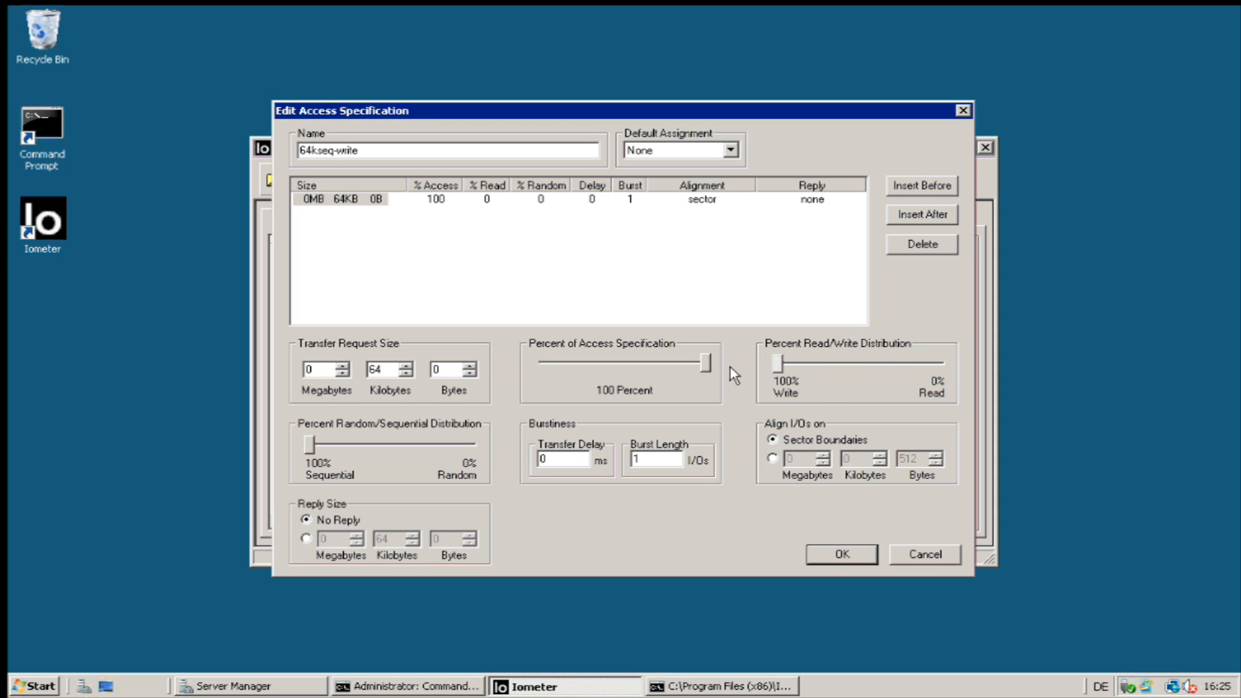
{"action": "left_click", "coordinate": [834, 555]}
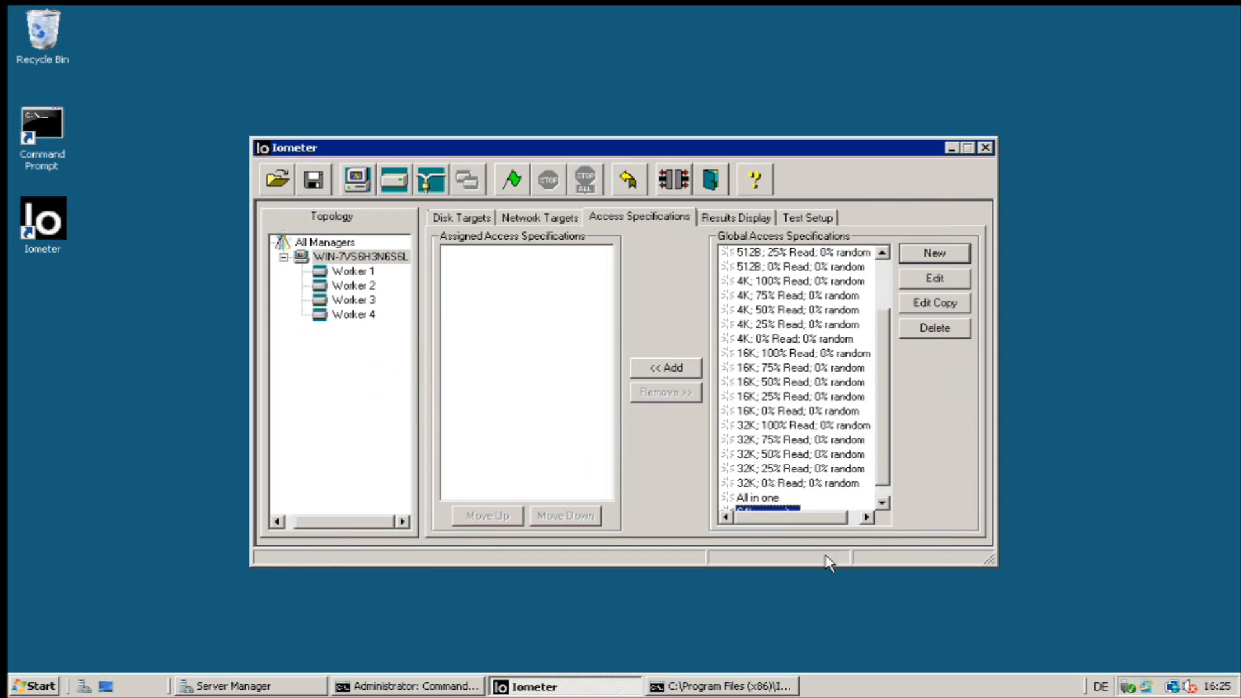
Assign the 64kseq-write access spec to the manager and confirm it on Workers 1–4.
{"action": "left_click", "coordinate": [885, 503]}
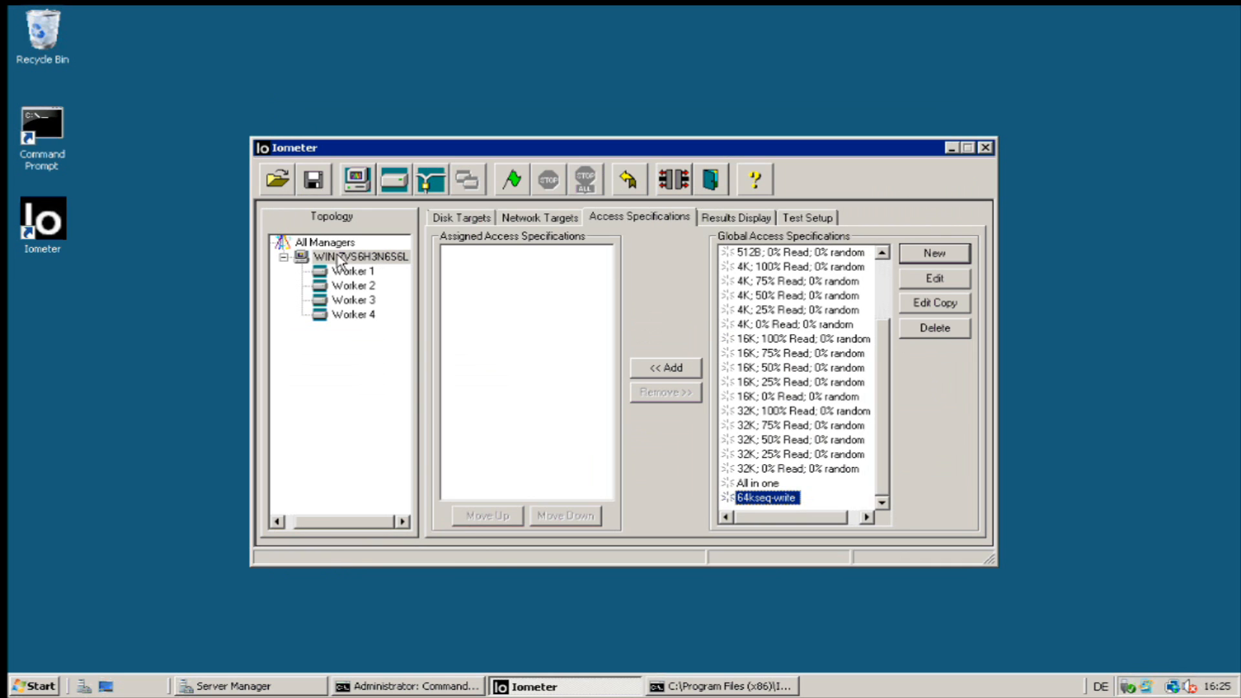
{"action": "left_click", "coordinate": [672, 375]}
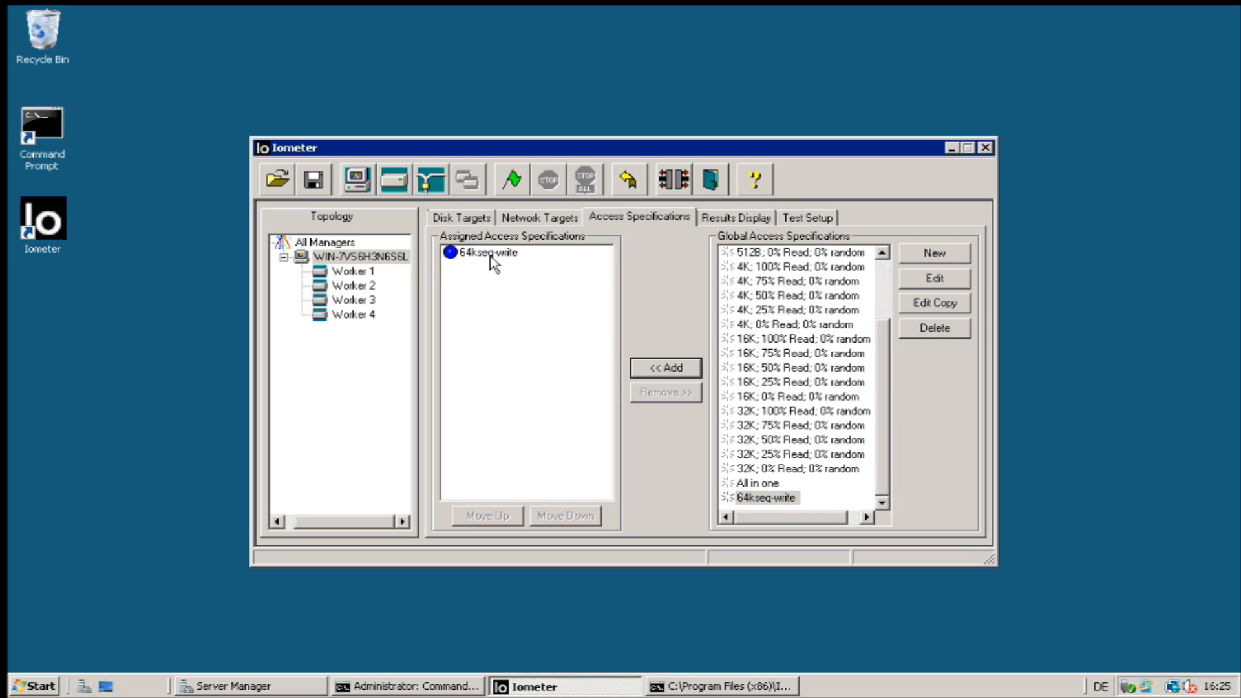
{"action": "left_click", "coordinate": [355, 274]}
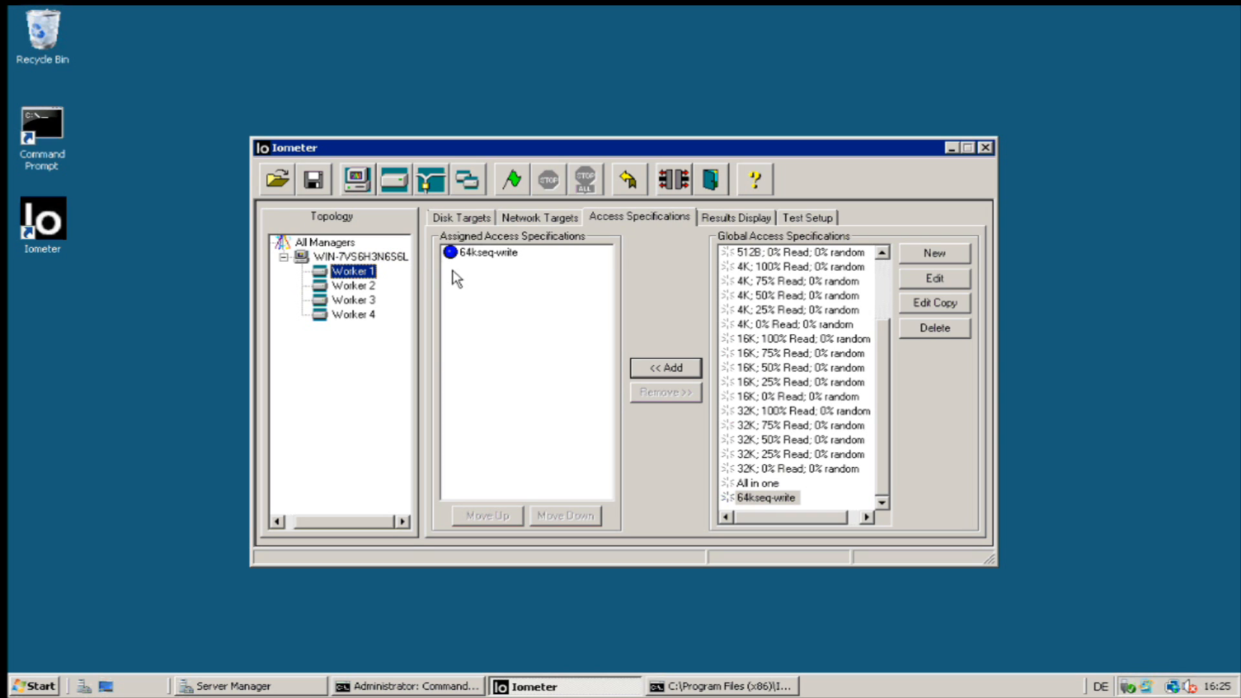
{"action": "left_click", "coordinate": [347, 287]}
{"action": "left_click", "coordinate": [343, 301]}
{"action": "left_click", "coordinate": [354, 315]}
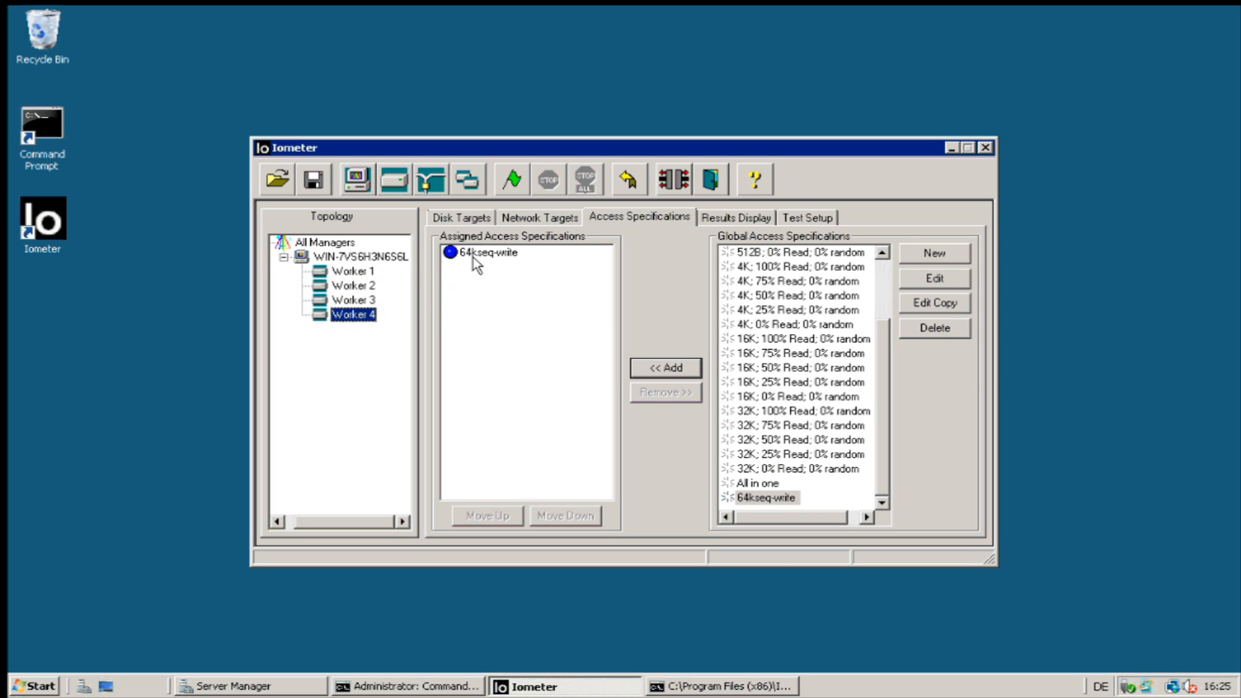
Return to the manager node and set the Results Display update frequency to ∞.
{"action": "left_click", "coordinate": [362, 301]}
{"action": "left_click", "coordinate": [364, 286]}
{"action": "left_click", "coordinate": [365, 272]}
{"action": "left_click", "coordinate": [368, 257]}
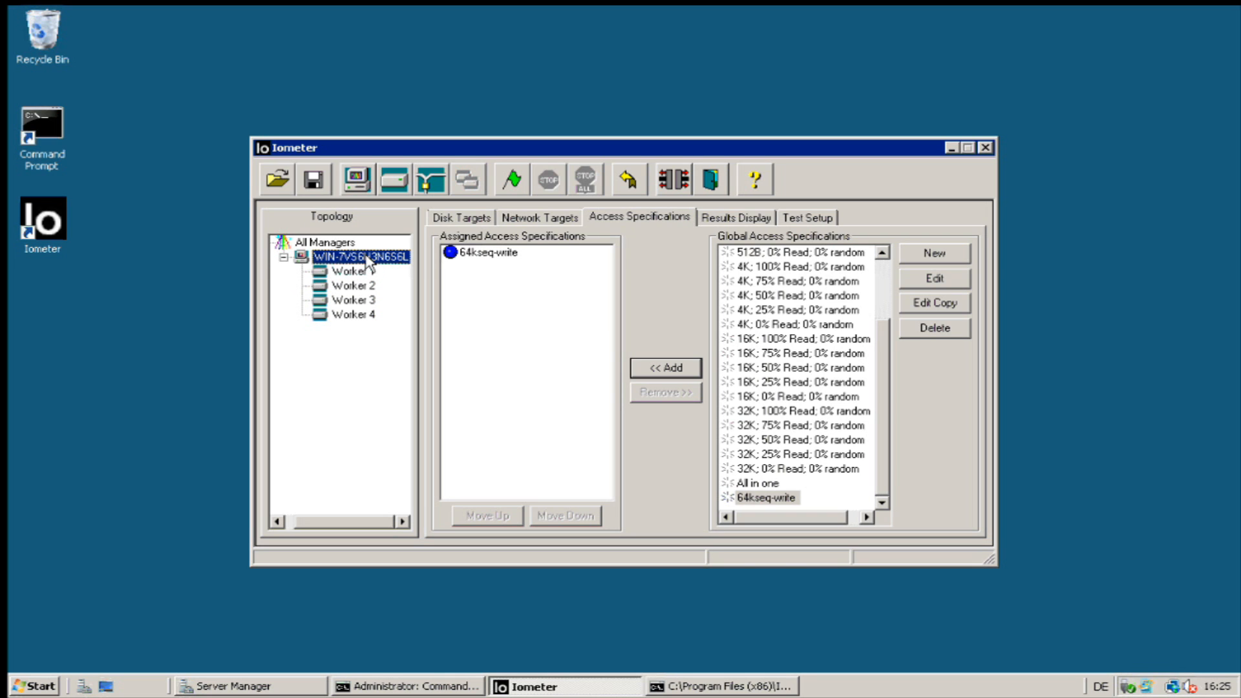
{"action": "left_click", "coordinate": [763, 219]}
{"action": "mouse_move", "coordinate": [726, 251]}
{"action": "left_mouse_down"}
{"action": "mouse_move", "coordinate": [967, 260]}
{"action": "mouse_move", "coordinate": [741, 258]}
{"action": "left_mouse_up"}
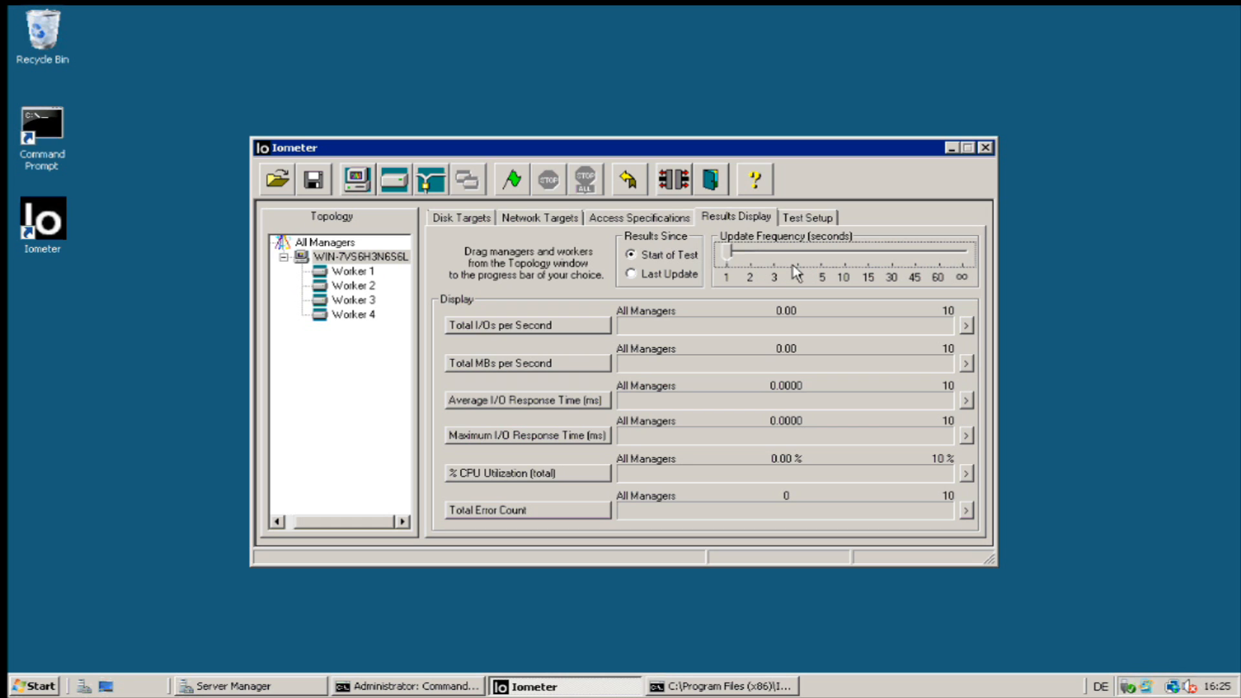
Set results updates to 1 second, run the test saving results.csv, and stop it near 109 MB/s.
{"action": "left_click", "coordinate": [748, 259]}
{"action": "left_click_drag", "start_coordinate": [748, 254], "coordinate": [714, 261]}
{"action": "left_click", "coordinate": [521, 189]}
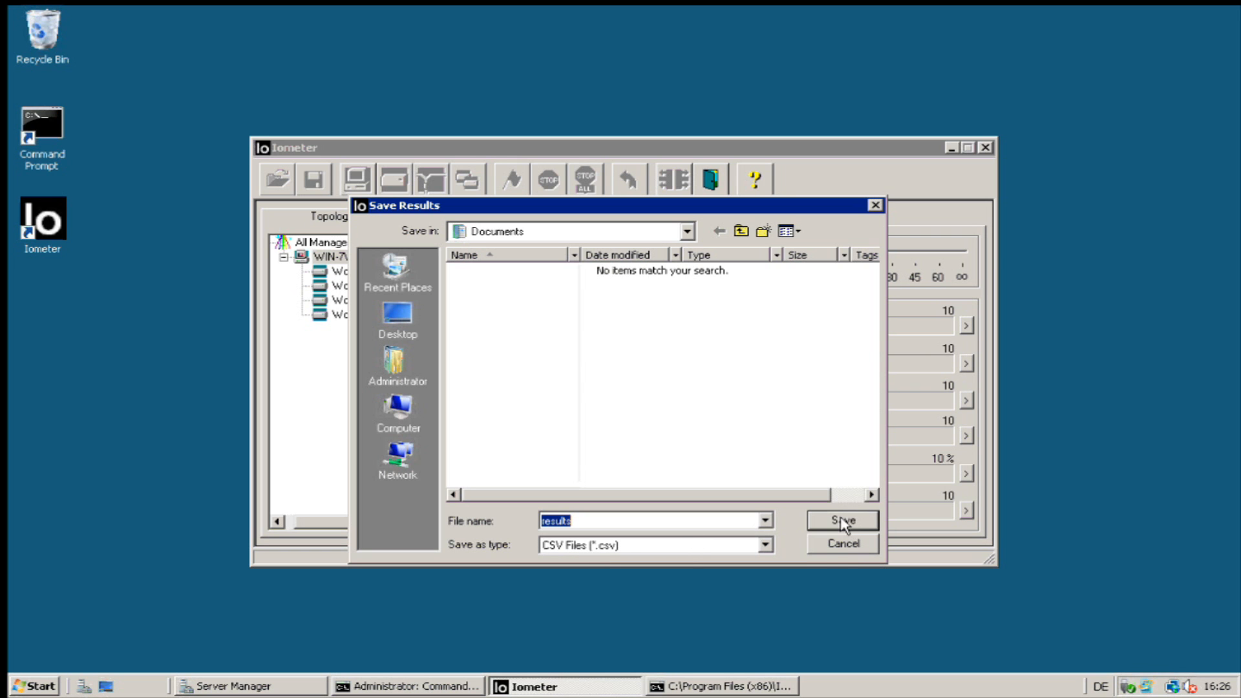
{"action": "key", "text": "Return"}
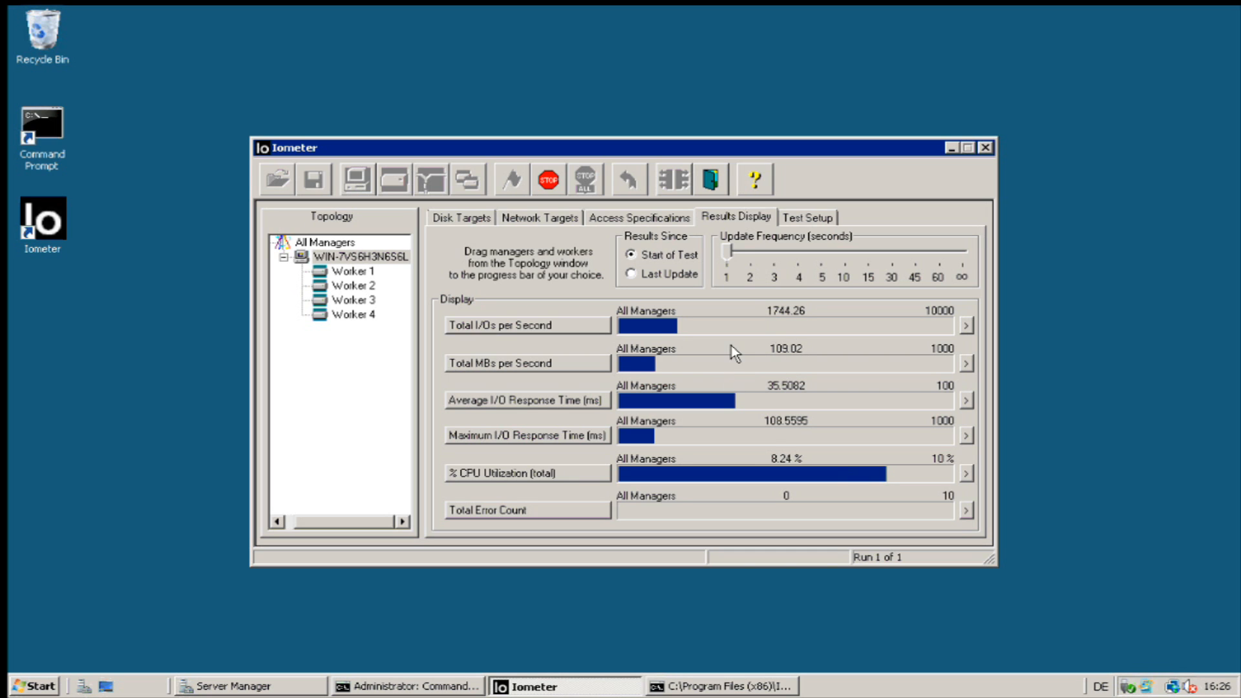
{"action": "left_click", "coordinate": [559, 182]}
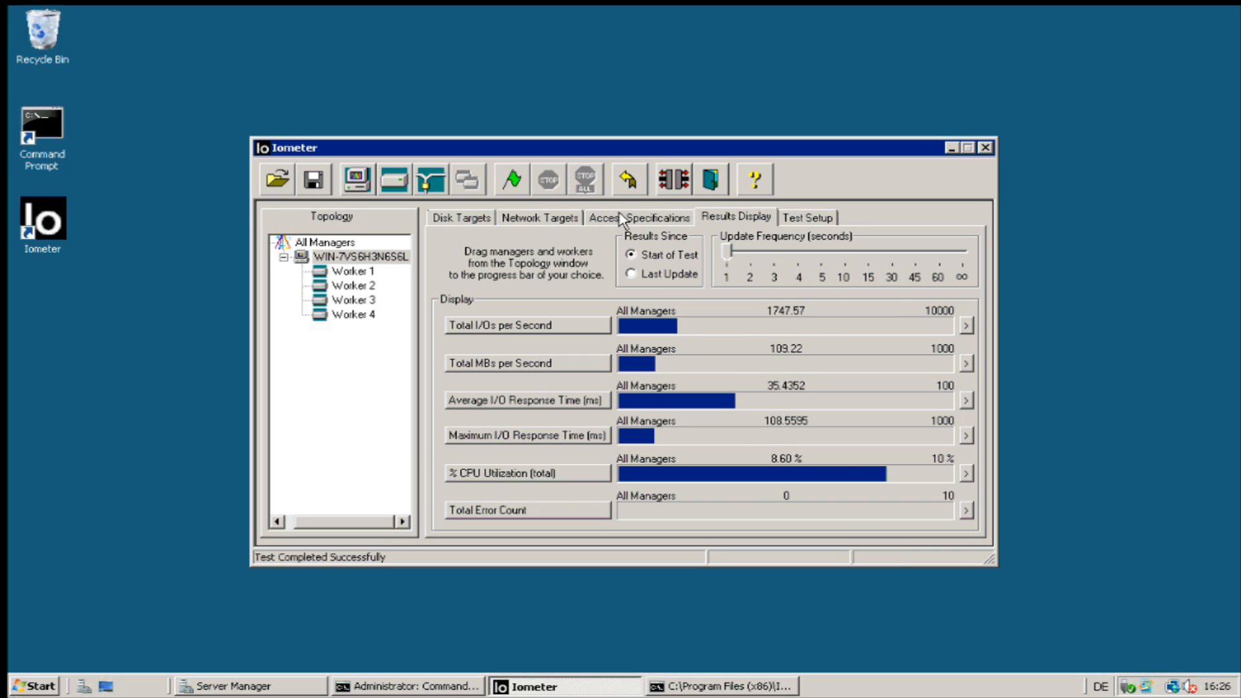
Remove 64kseq-write from the assigned specs and confirm Workers 1–4 have none.
{"action": "left_click", "coordinate": [622, 220]}
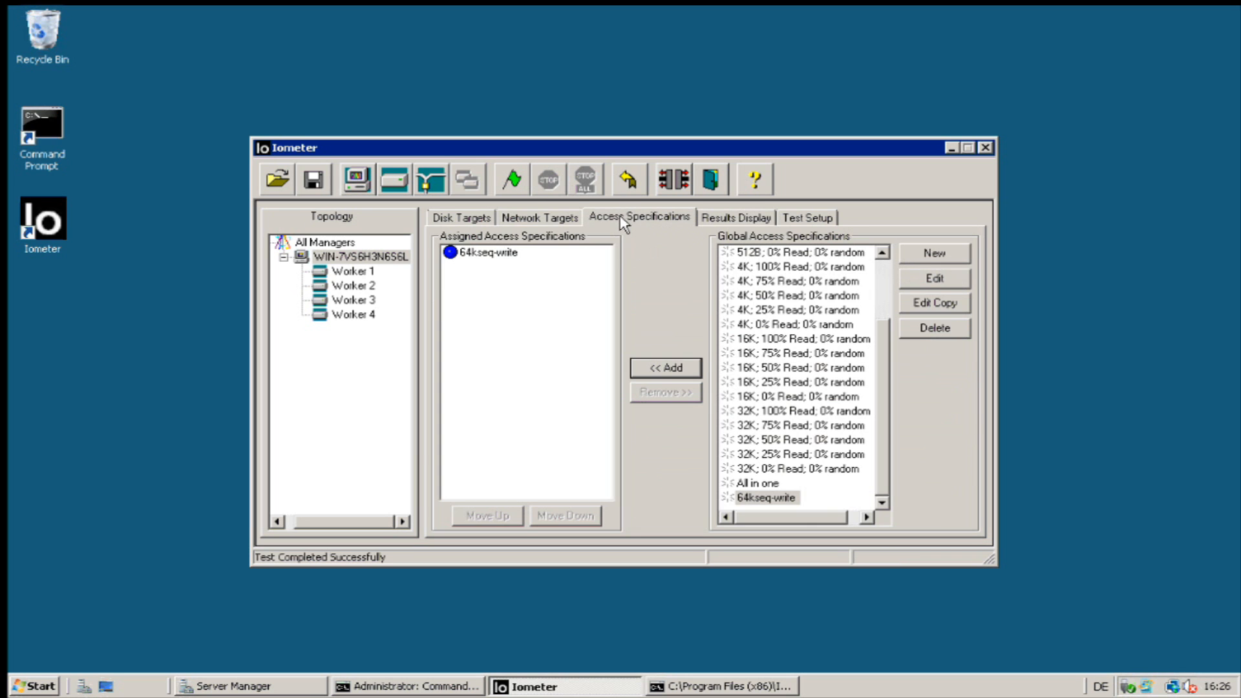
{"action": "left_click", "coordinate": [489, 253]}
{"action": "left_click", "coordinate": [658, 393]}
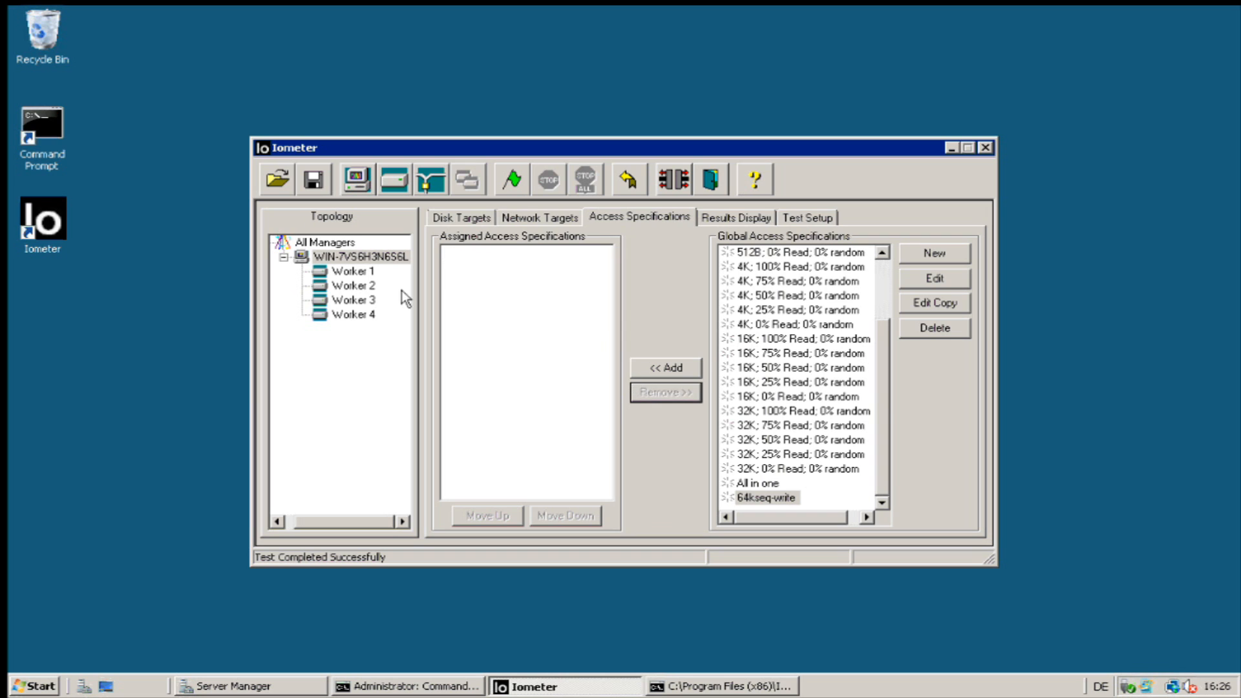
{"action": "left_click", "coordinate": [355, 273]}
{"action": "left_click", "coordinate": [355, 287]}
{"action": "left_click", "coordinate": [357, 299]}
{"action": "left_click", "coordinate": [356, 315]}
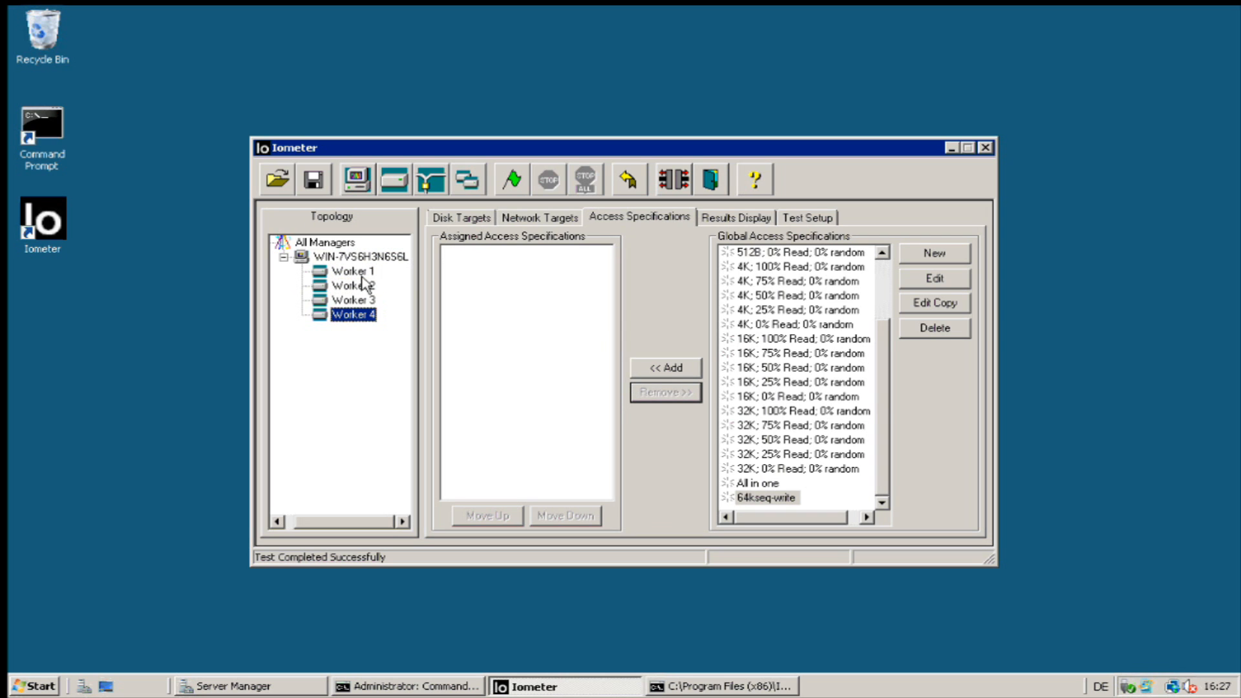
Return to the manager's view, select 64kseq-write in the global list, and close Iometer.
{"action": "left_click", "coordinate": [369, 272]}
{"action": "left_click", "coordinate": [365, 256]}
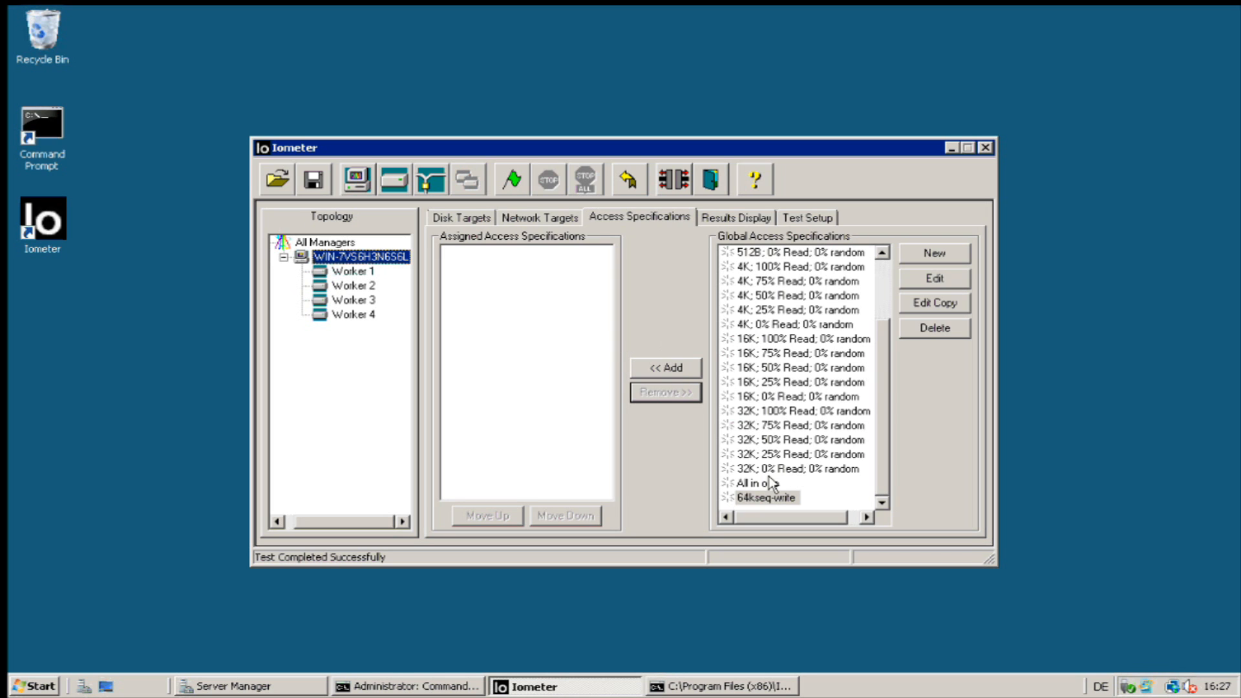
{"action": "left_click", "coordinate": [771, 502]}
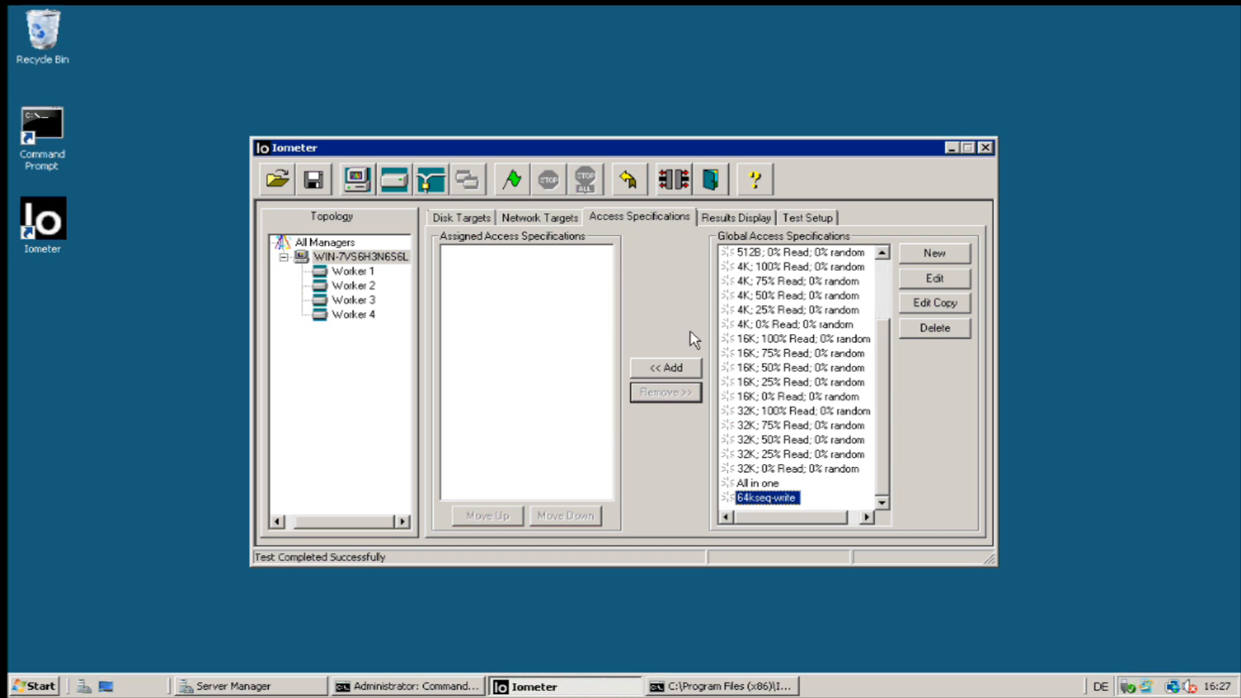
{"action": "left_click", "coordinate": [985, 148]}
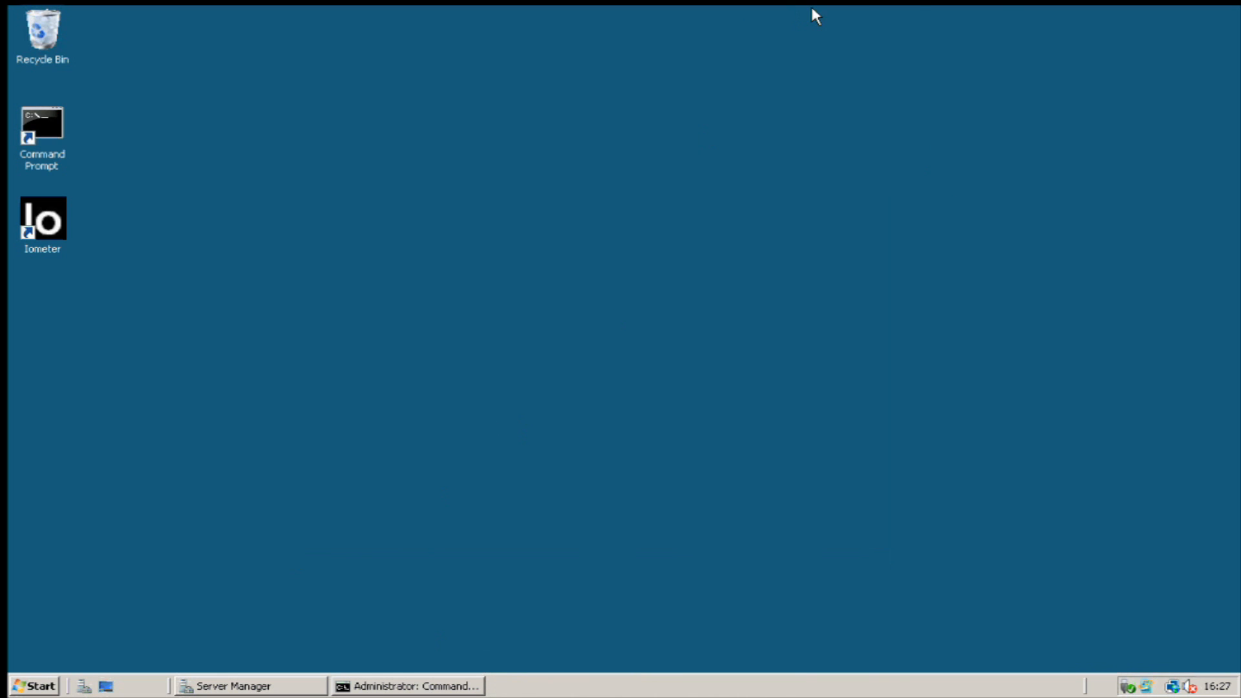
Minimize the remote desktop session and switch to the vSphere Client window.
{"action": "mouse_move", "coordinate": [811, 2]}
{"action": "left_click", "coordinate": [865, 17]}
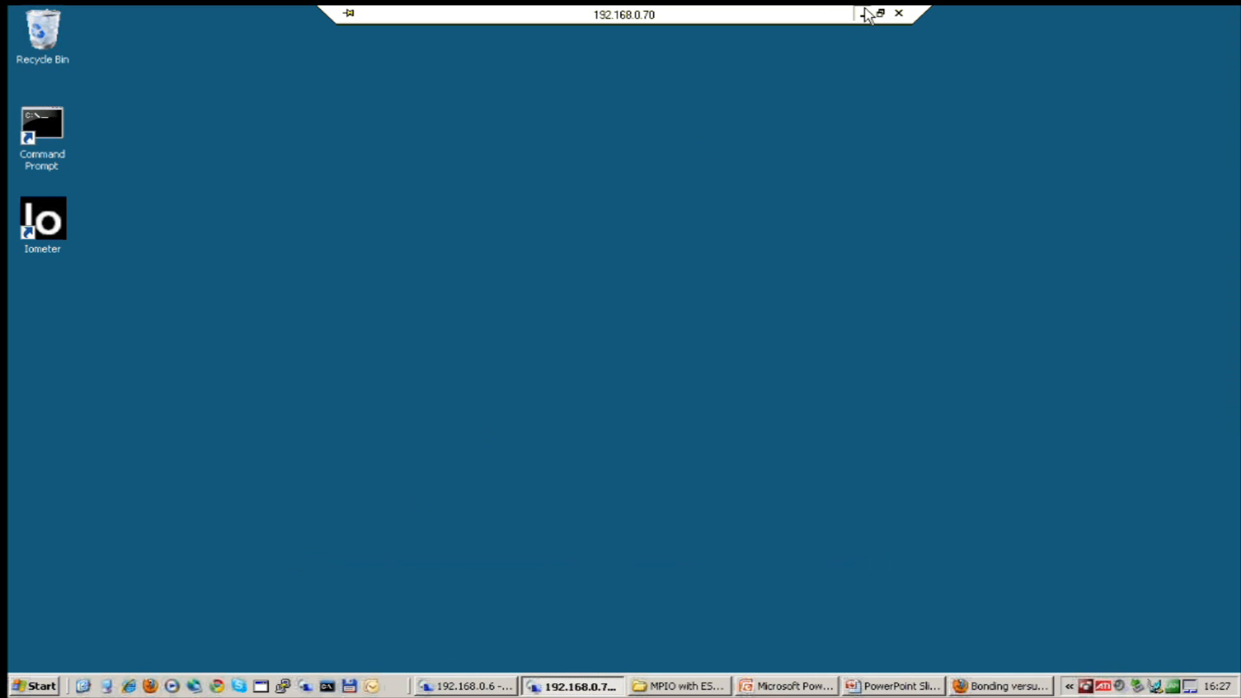
{"action": "key", "text": "alt+Tab"}
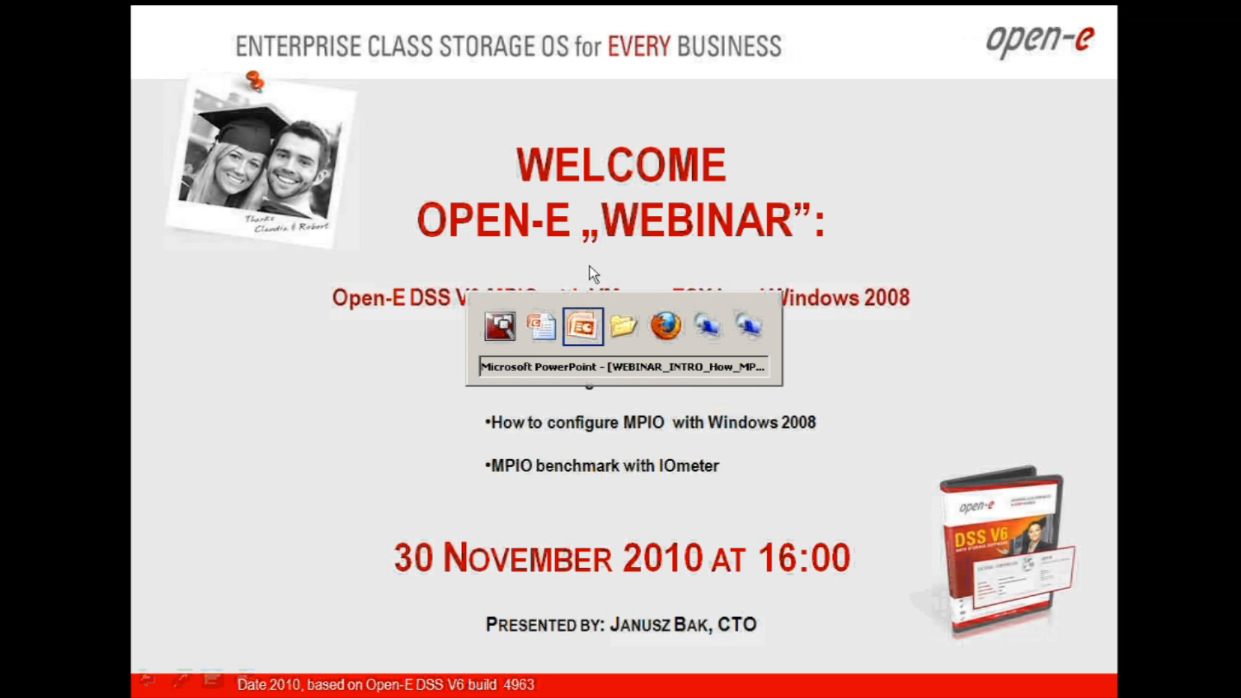
{"action": "key", "text": "alt+Tab"}
{"action": "key", "text": "alt+Tab"}
{"action": "key", "text": "alt+Tab"}
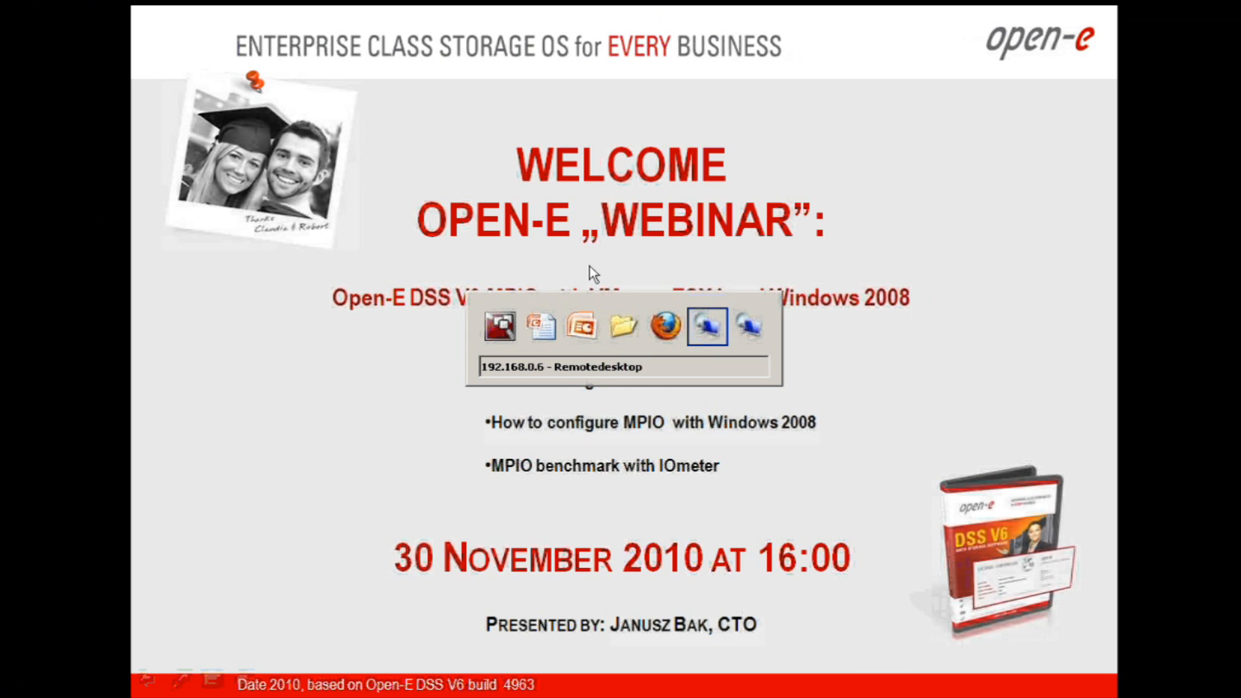
{"action": "key", "text": "alt+Tab"}
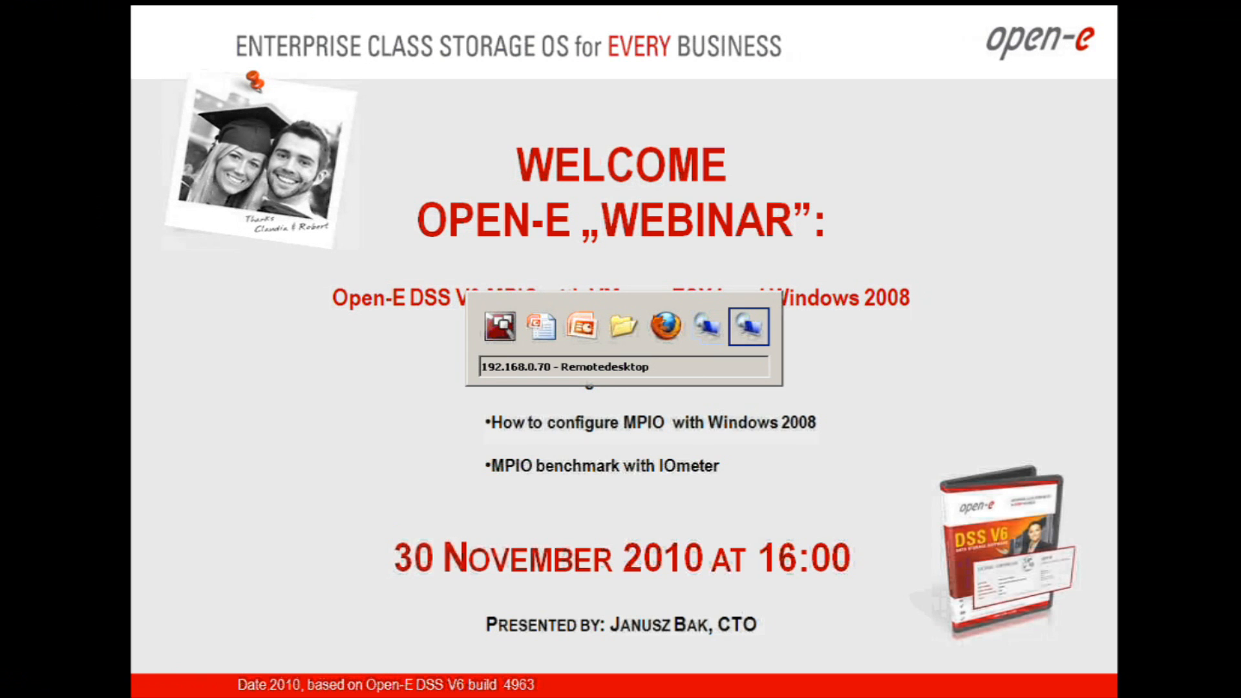
{"action": "key", "text": "alt+Tab"}
{"action": "key", "text": "alt+Tab"}
{"action": "key", "text": "alt+Tab"}
{"action": "key", "text": "alt+Tab"}
{"action": "key", "text": "alt+Tab"}
{"action": "key", "text": "alt+Tab"}
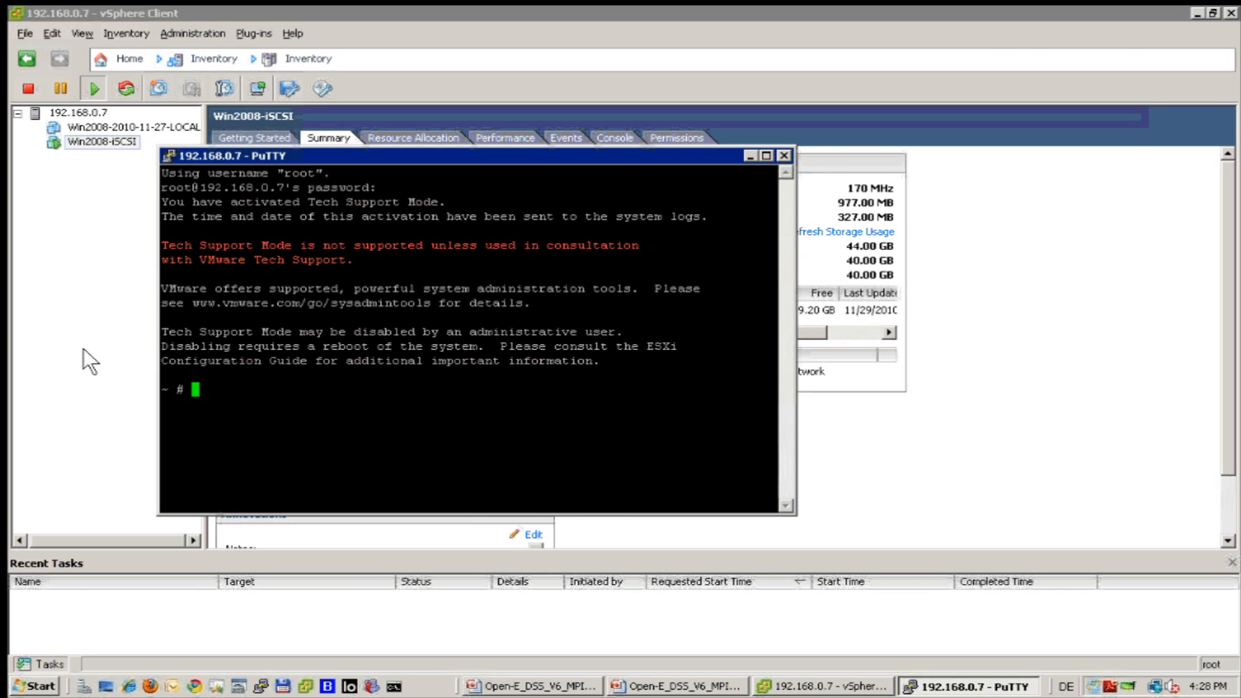
{"action": "left_click", "coordinate": [83, 348]}
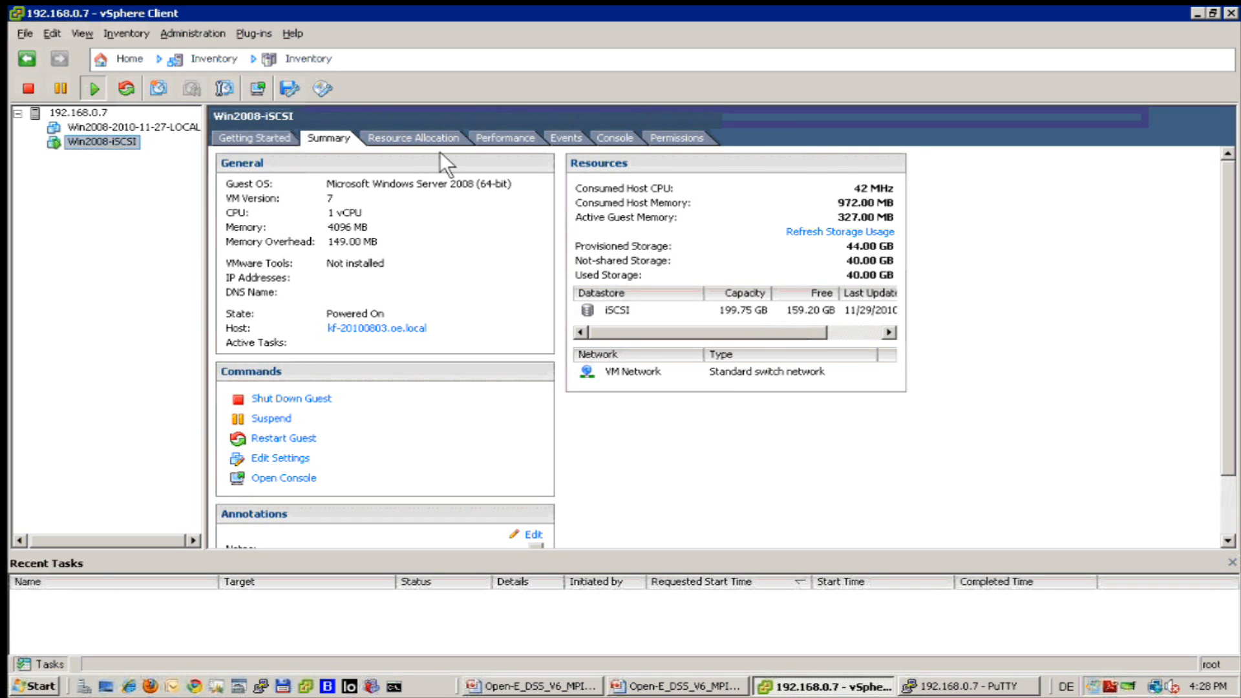
Review the VM's CPU performance, the host's storage and virtual switch networking, then launch Command Prompt.
{"action": "left_click", "coordinate": [507, 130]}
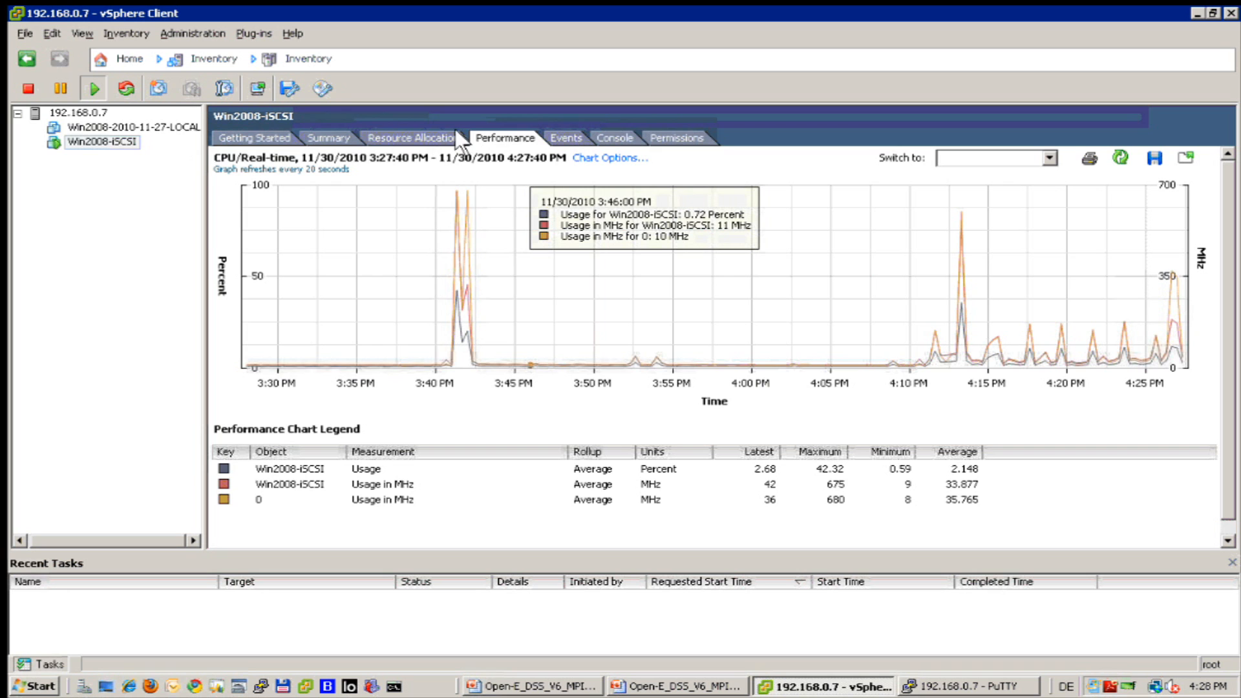
{"action": "left_click", "coordinate": [59, 108]}
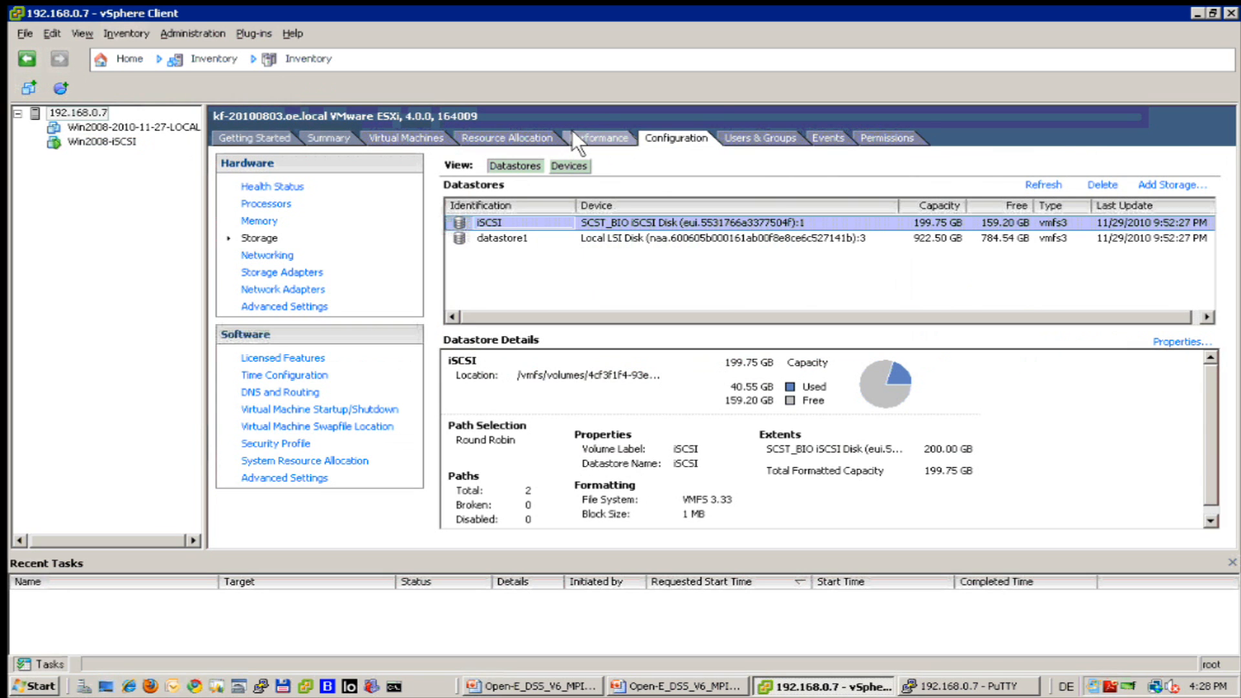
{"action": "left_click", "coordinate": [263, 255]}
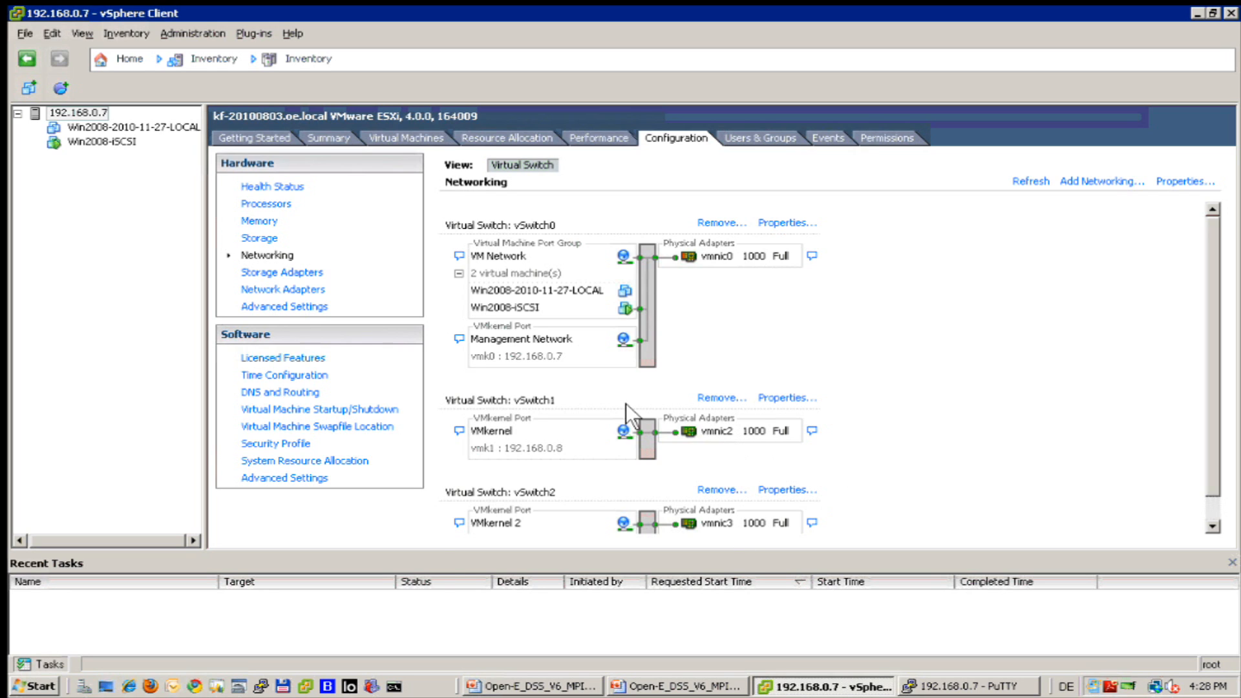
{"action": "left_click", "coordinate": [393, 686]}
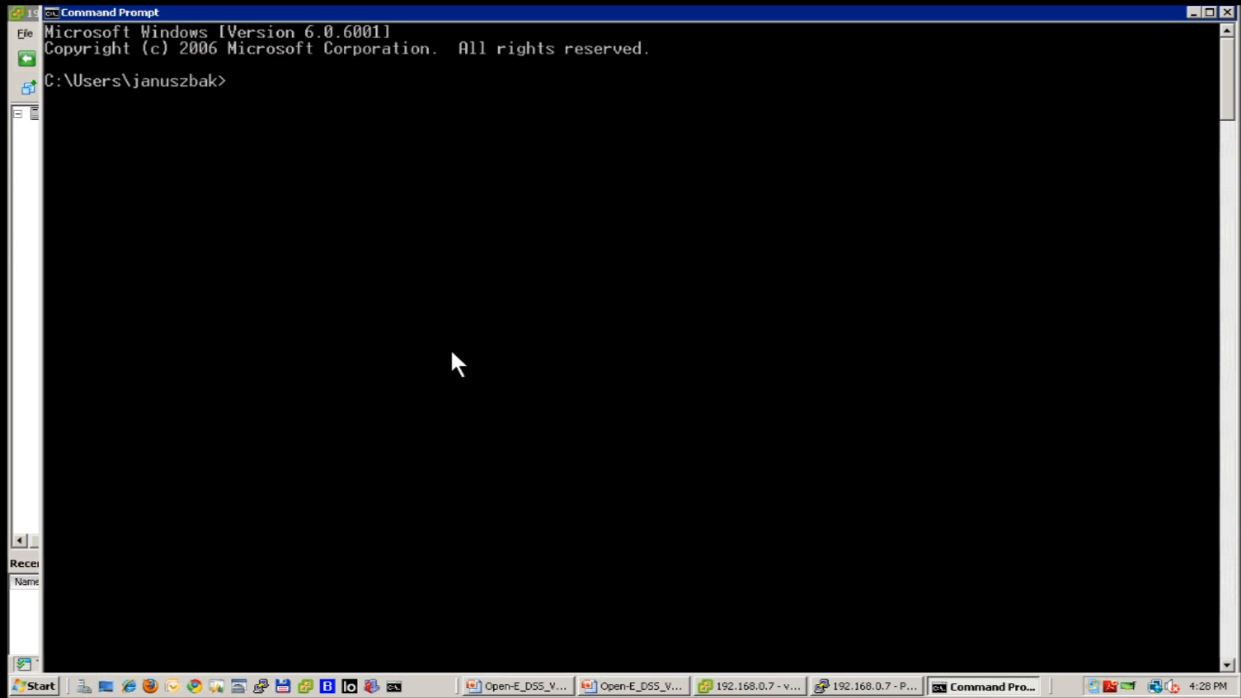
Minimize Command Prompt and vSphere, enlarge the PuTTY window, and delete the stray 'e' at the prompt.
{"action": "left_click", "coordinate": [1192, 13]}
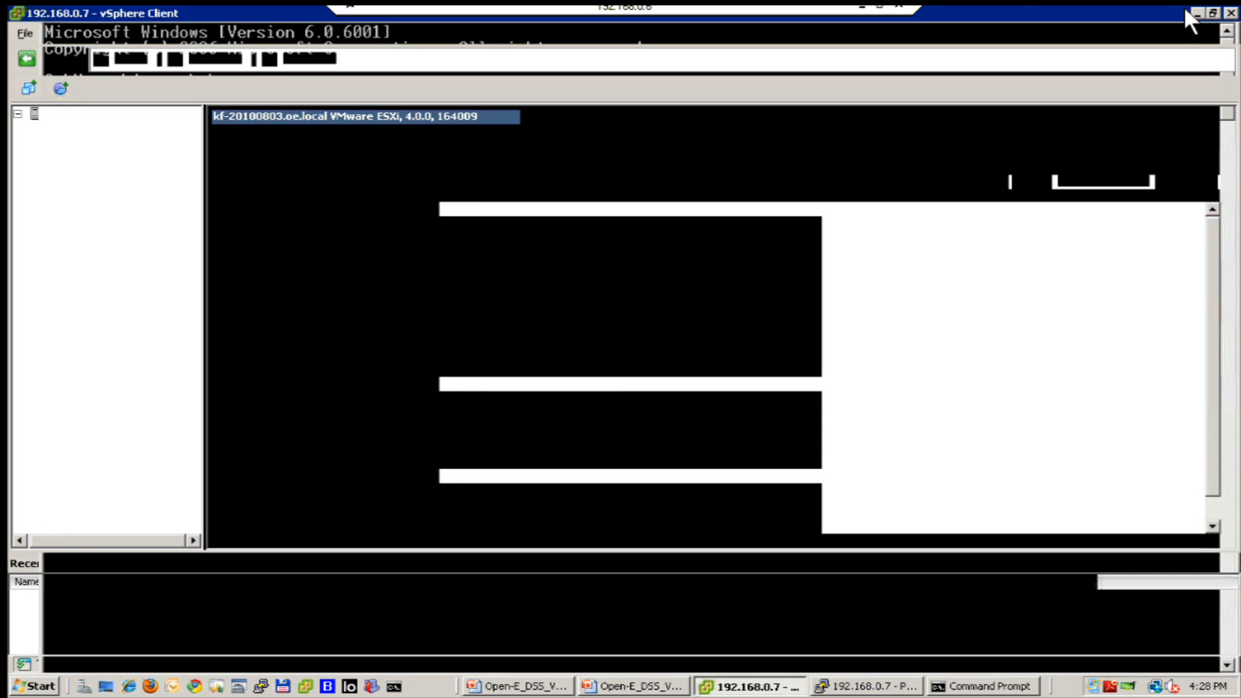
{"action": "left_click", "coordinate": [1189, 8]}
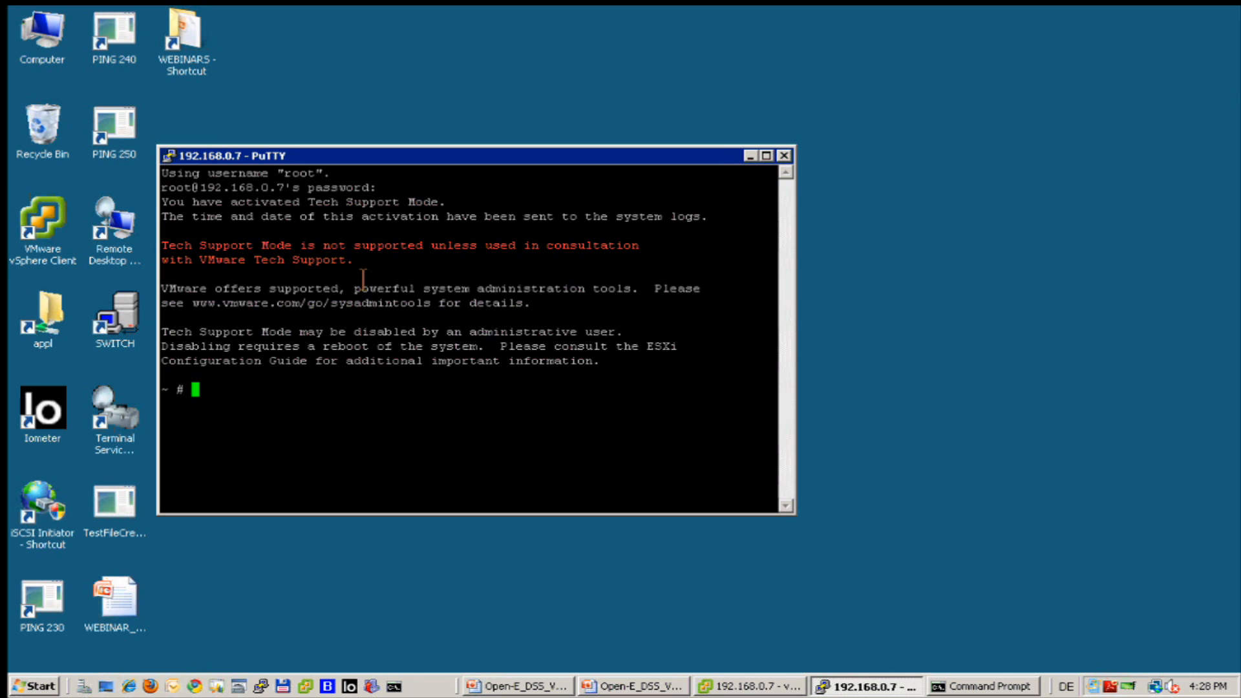
{"action": "left_click_drag", "start_coordinate": [803, 525], "coordinate": [988, 601]}
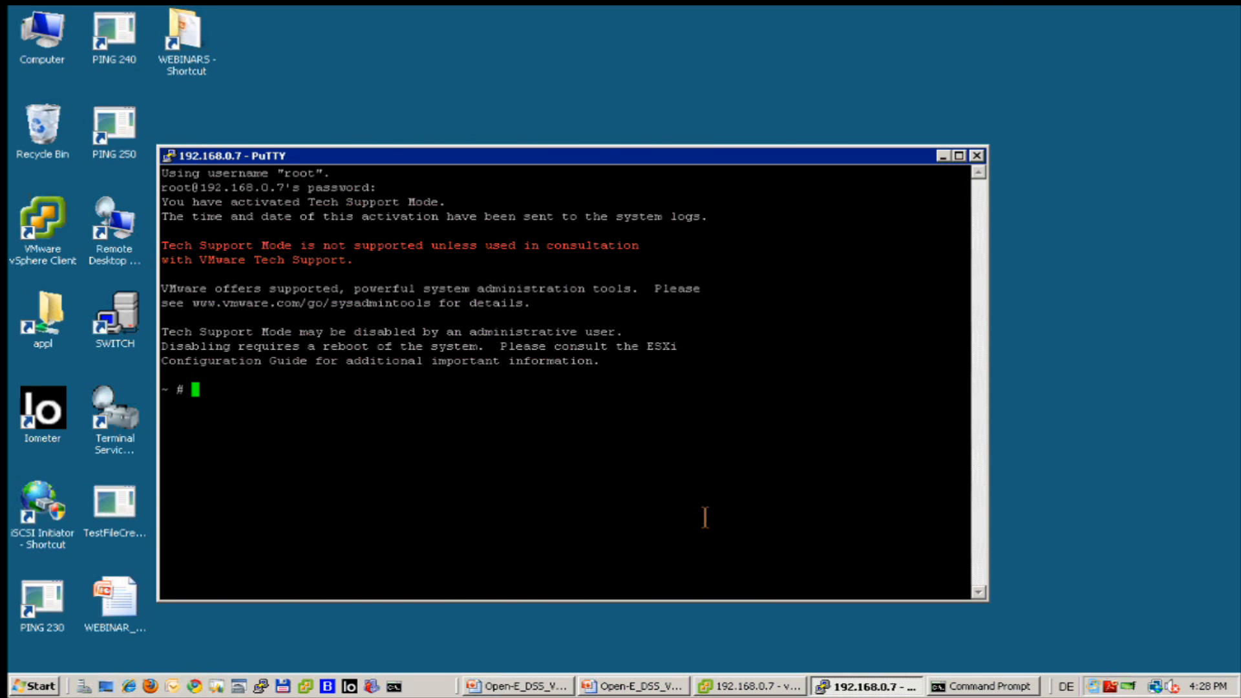
{"action": "type", "text": "e"}
{"action": "key", "text": "BackSpace"}
Bring up the Open-E DSS MPIO presentation, advance to 'Using ESX4 CLI', and start the slide show.
{"action": "left_click", "coordinate": [517, 687]}
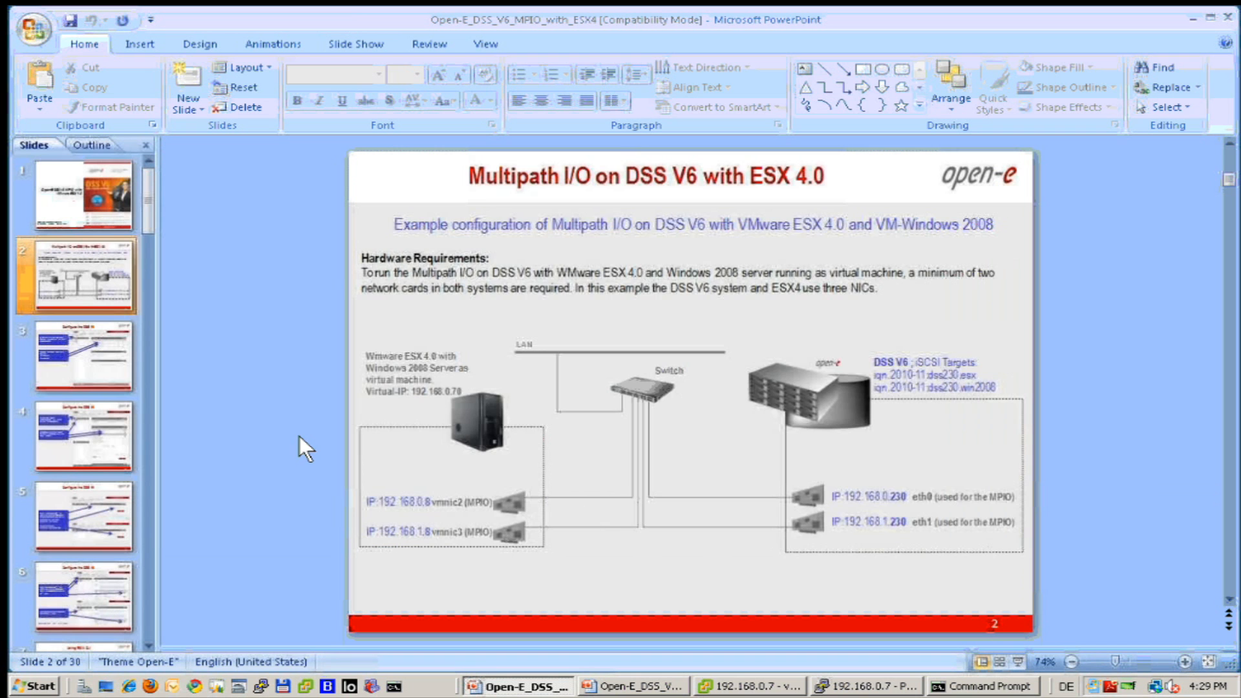
{"action": "key", "text": "Page_Down"}
{"action": "key", "text": "Page_Down"}
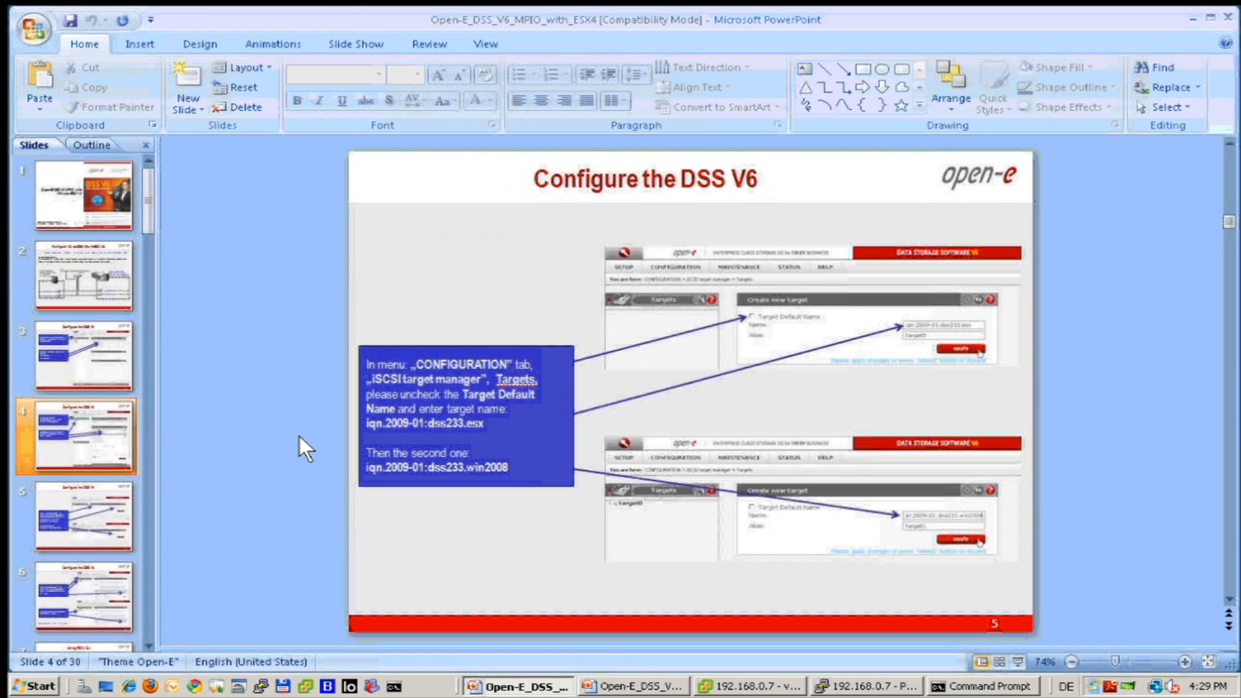
{"action": "key", "text": "Page_Down"}
{"action": "key", "text": "Page_Down"}
{"action": "key", "text": "Page_Down"}
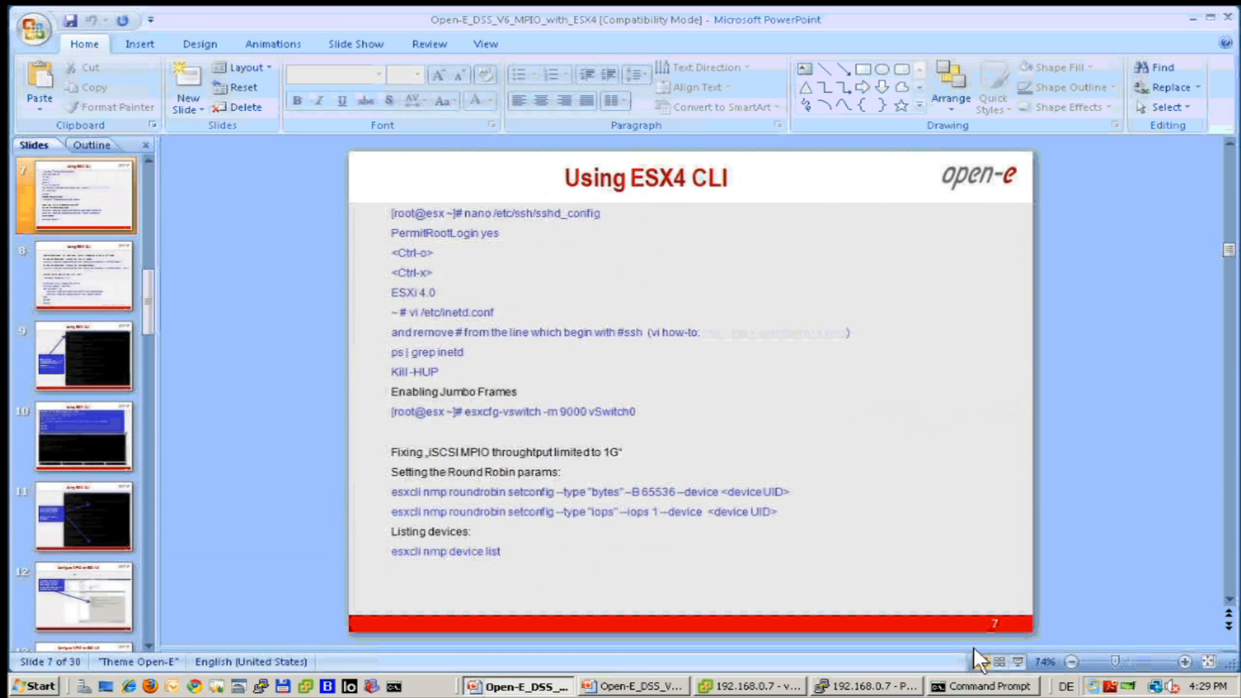
{"action": "left_click", "coordinate": [1017, 661]}
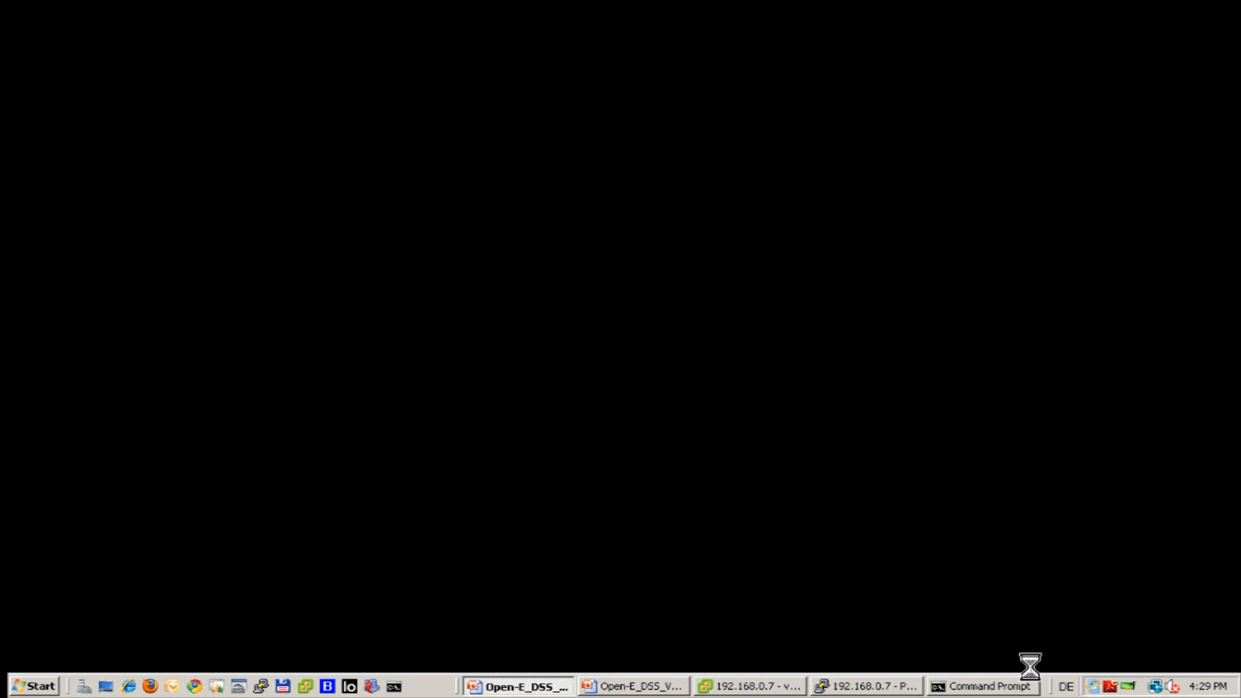
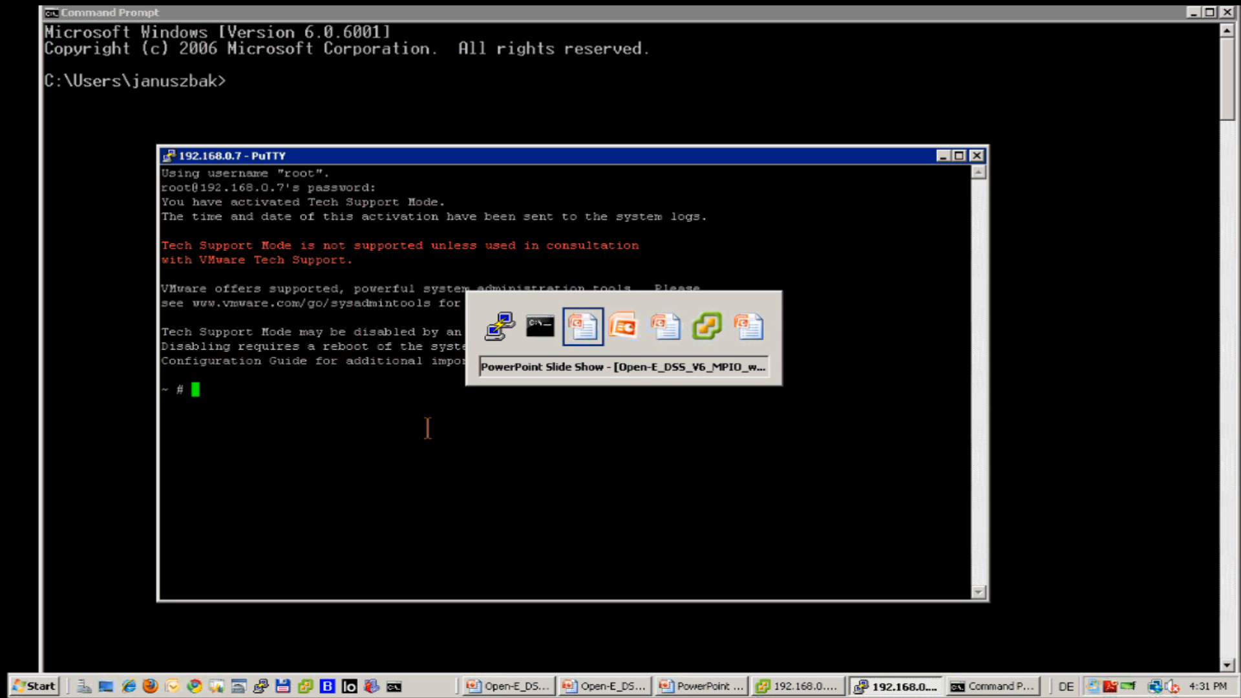
List the host's multipath devices and path policies with 'esxcli nmp device list', then return to the slide show.
{"action": "key", "text": "alt+Tab"}
{"action": "key", "text": "alt+Tab"}
{"action": "type", "text": "esxcli nmp devic"}
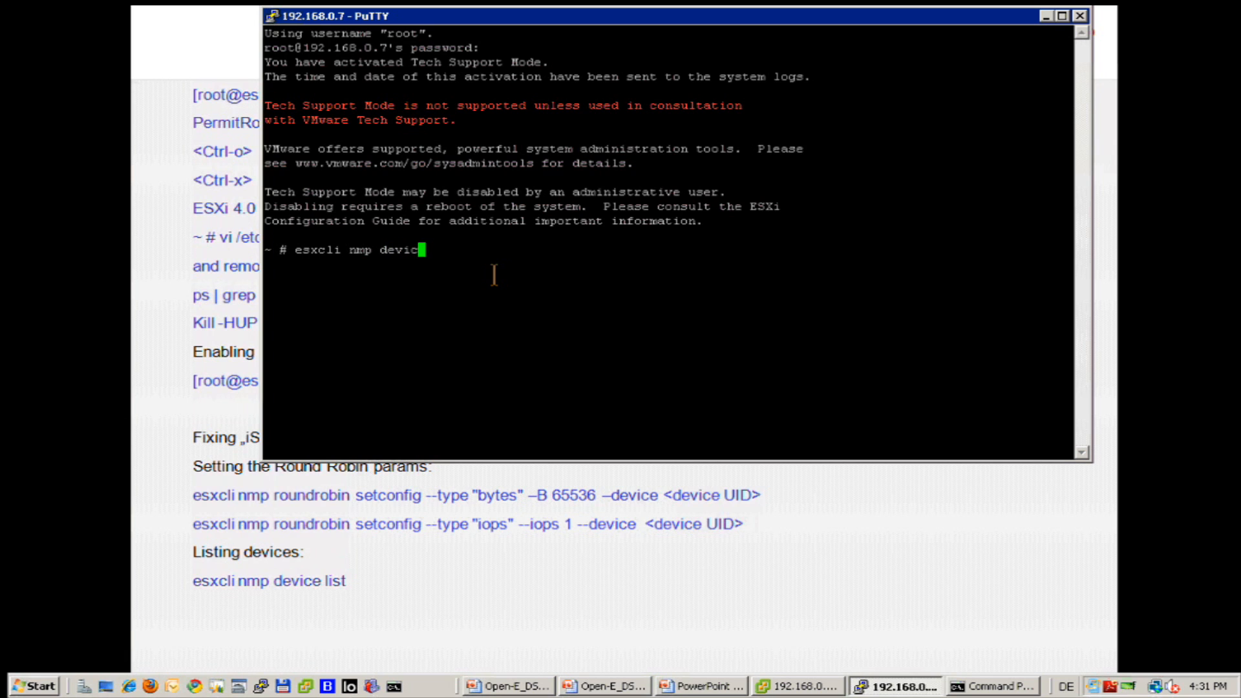
{"action": "type", "text": "e list"}
{"action": "key", "text": "Return"}
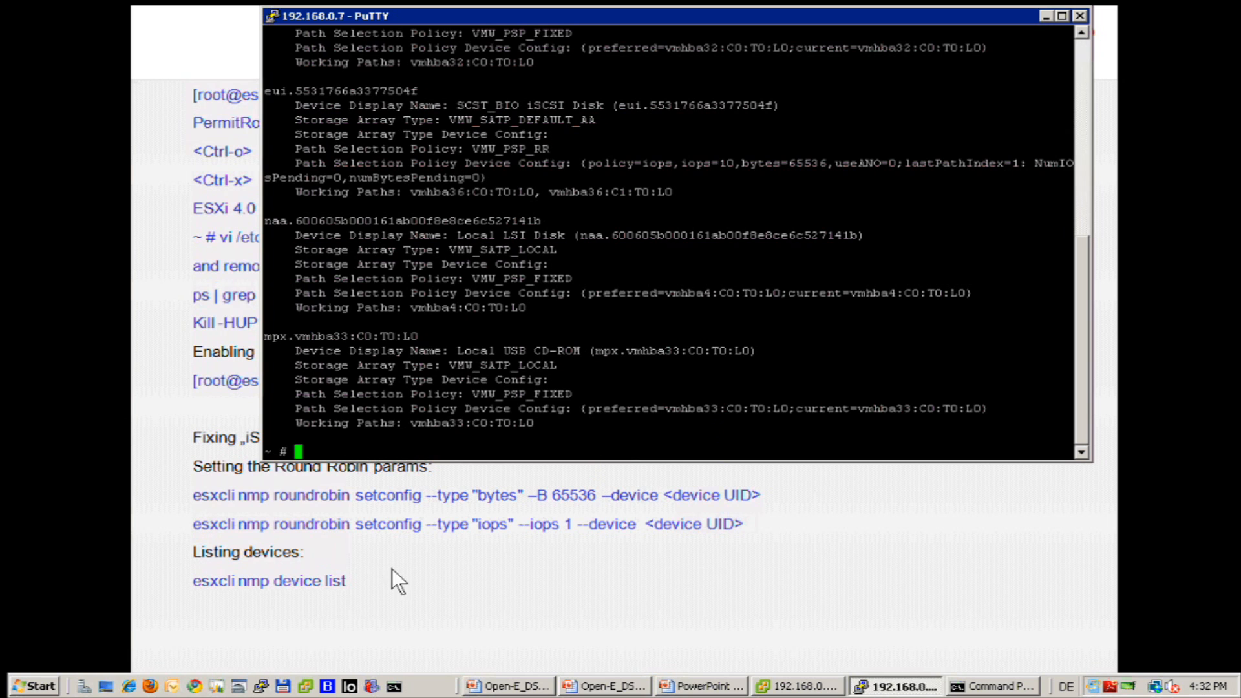
{"action": "left_click", "coordinate": [430, 546]}
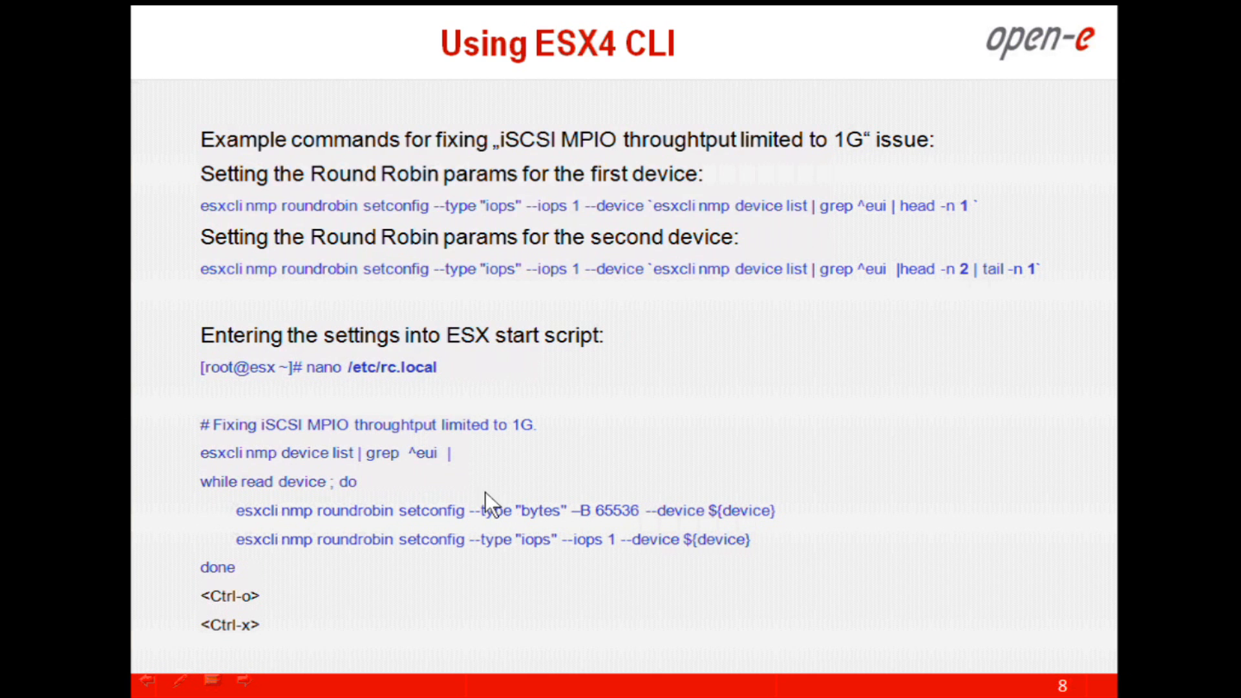
Bring the 192.168.0.7 PuTTY session back in front with a fresh shell prompt.
{"action": "key", "text": "alt+Tab"}
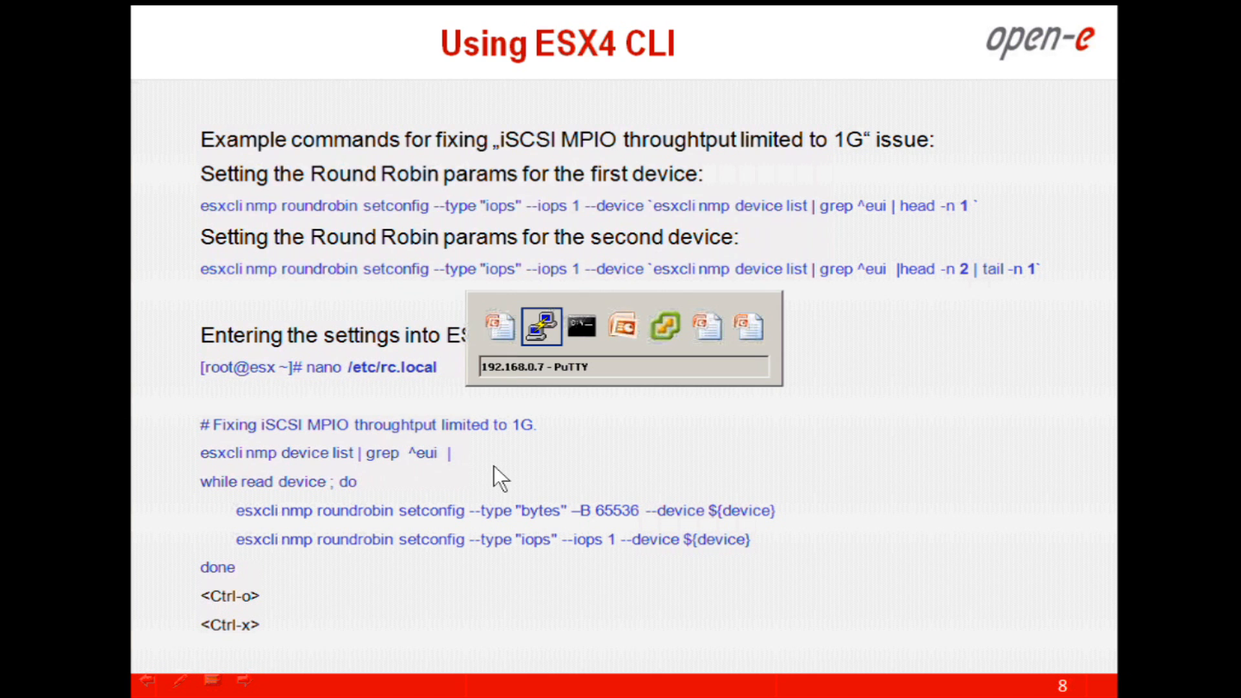
{"action": "key", "text": "Return"}
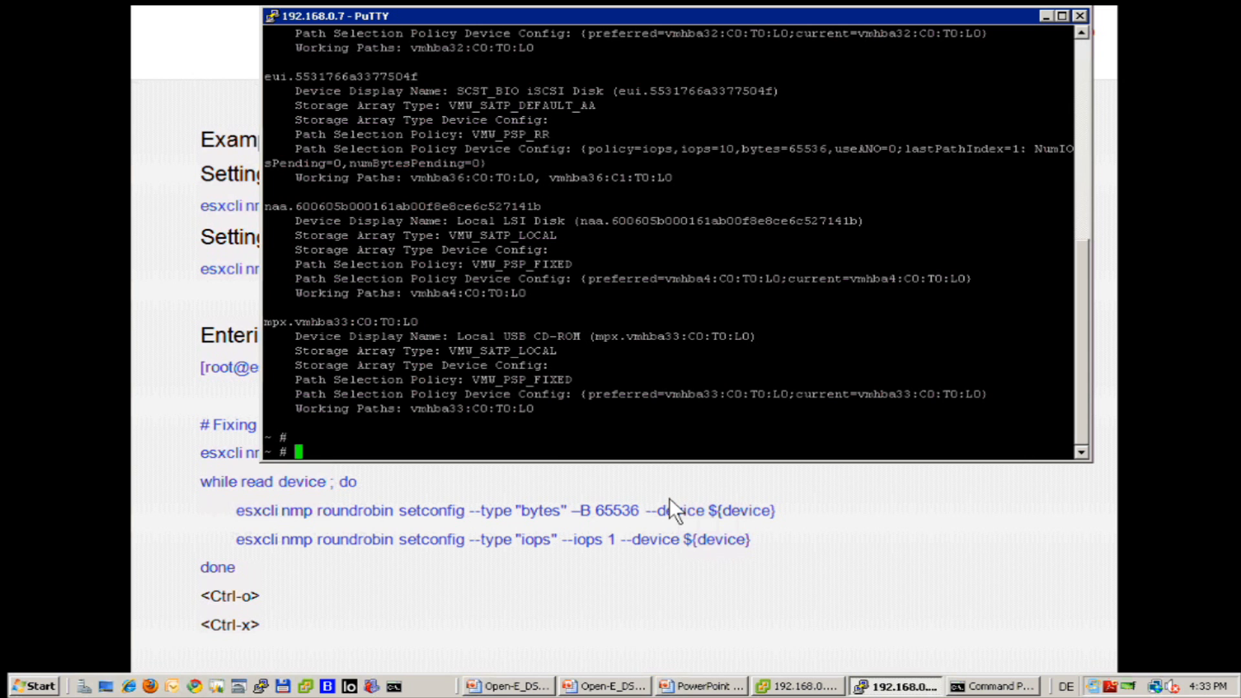
Print /etc/rc.local and highlight its iSCSI MPIO round robin fix using --iops 10.
{"action": "type", "text": "cat /etc/rc.l"}
{"action": "key", "text": "Tab"}
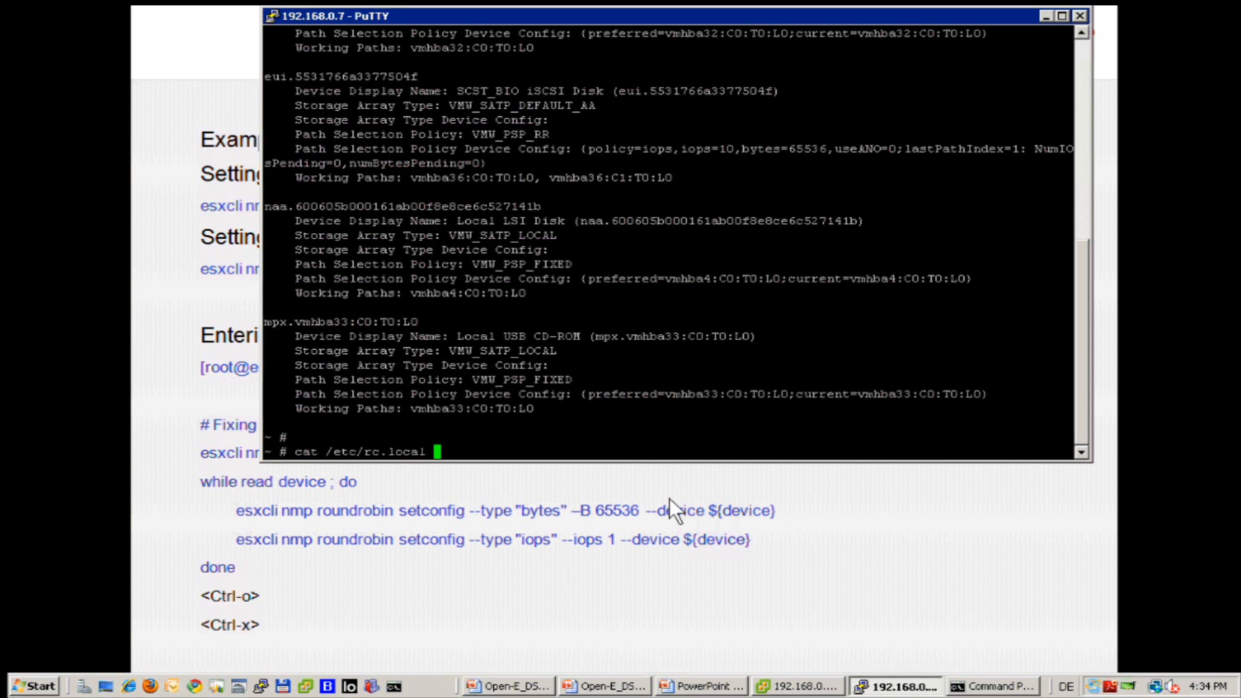
{"action": "key", "text": "Return"}
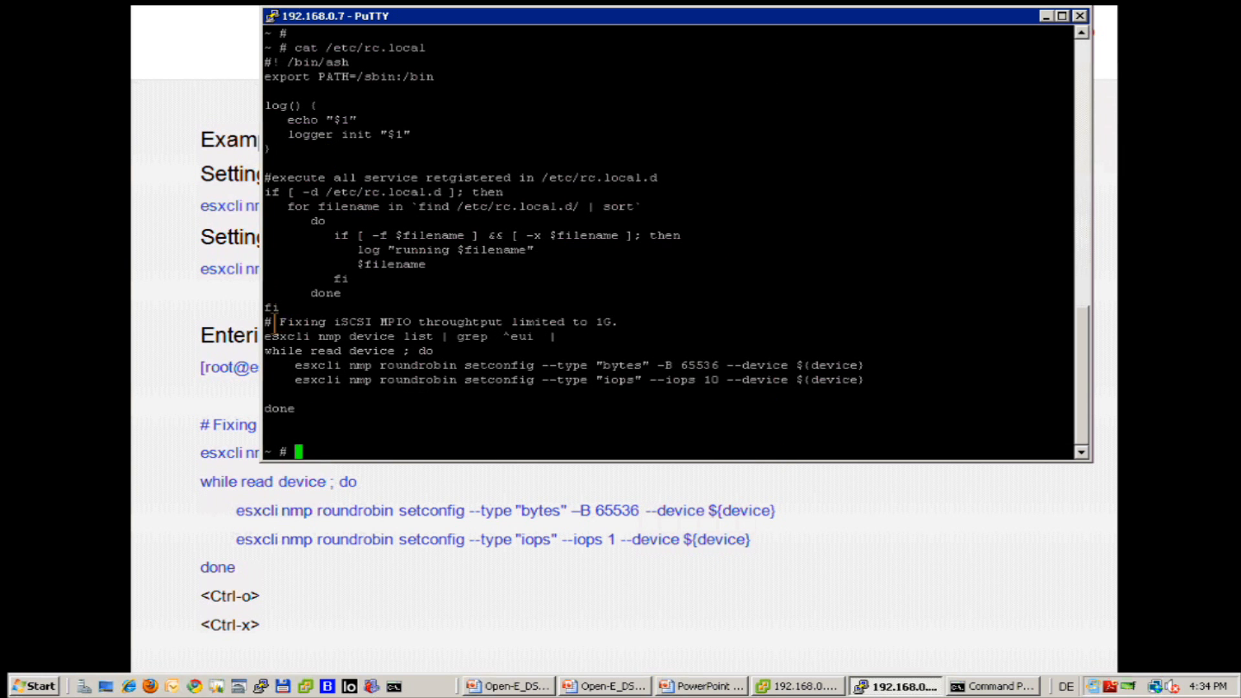
{"action": "left_click_drag", "start_coordinate": [267, 322], "coordinate": [823, 414]}
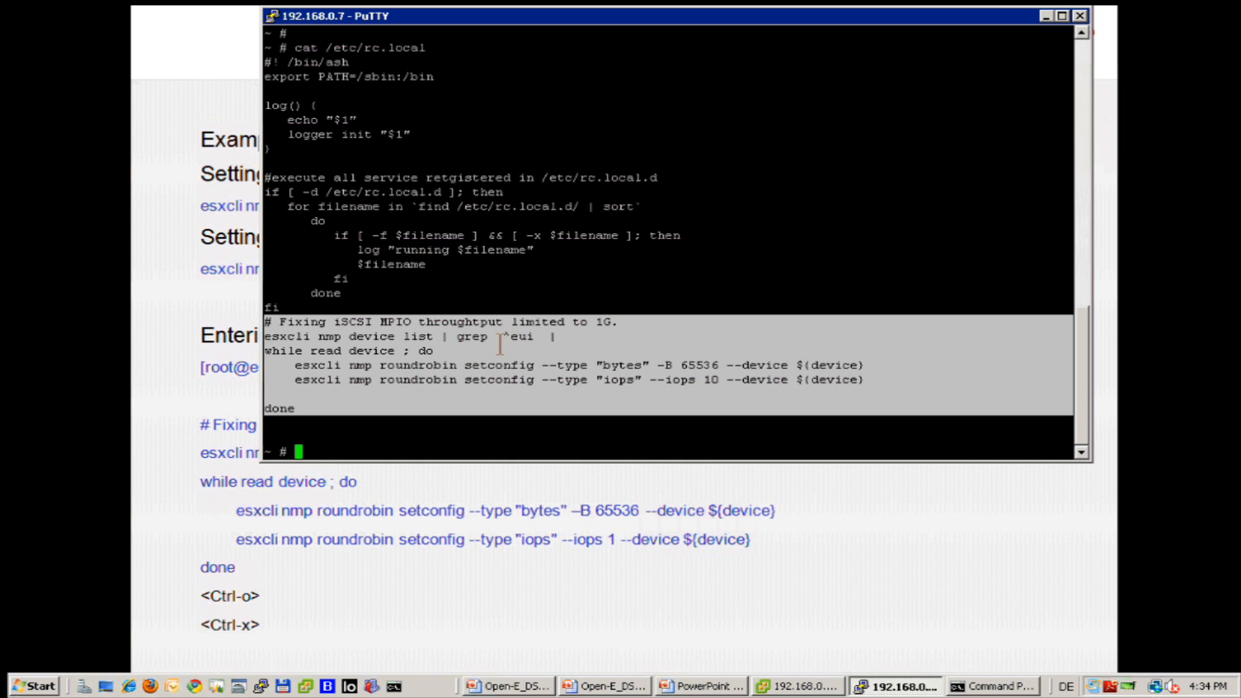
{"action": "left_click", "coordinate": [448, 455]}
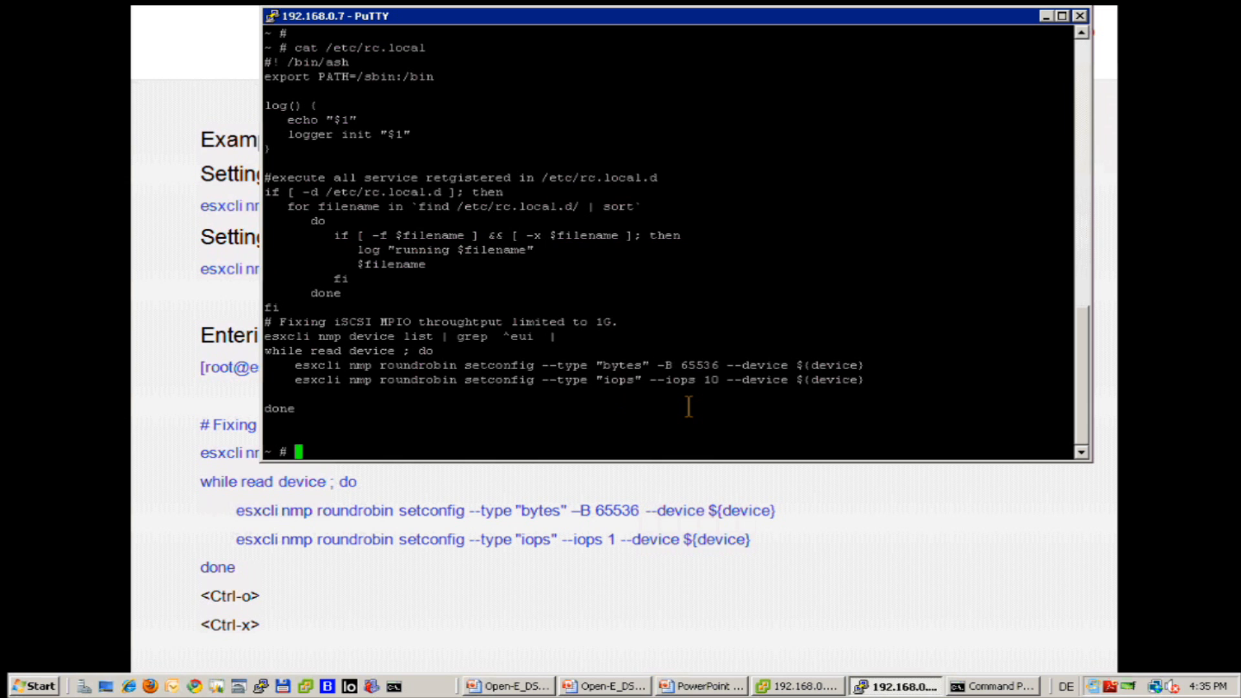
Open /etc/rc.local in vi by changing the recalled cat command to vi.
{"action": "key", "text": "Up"}
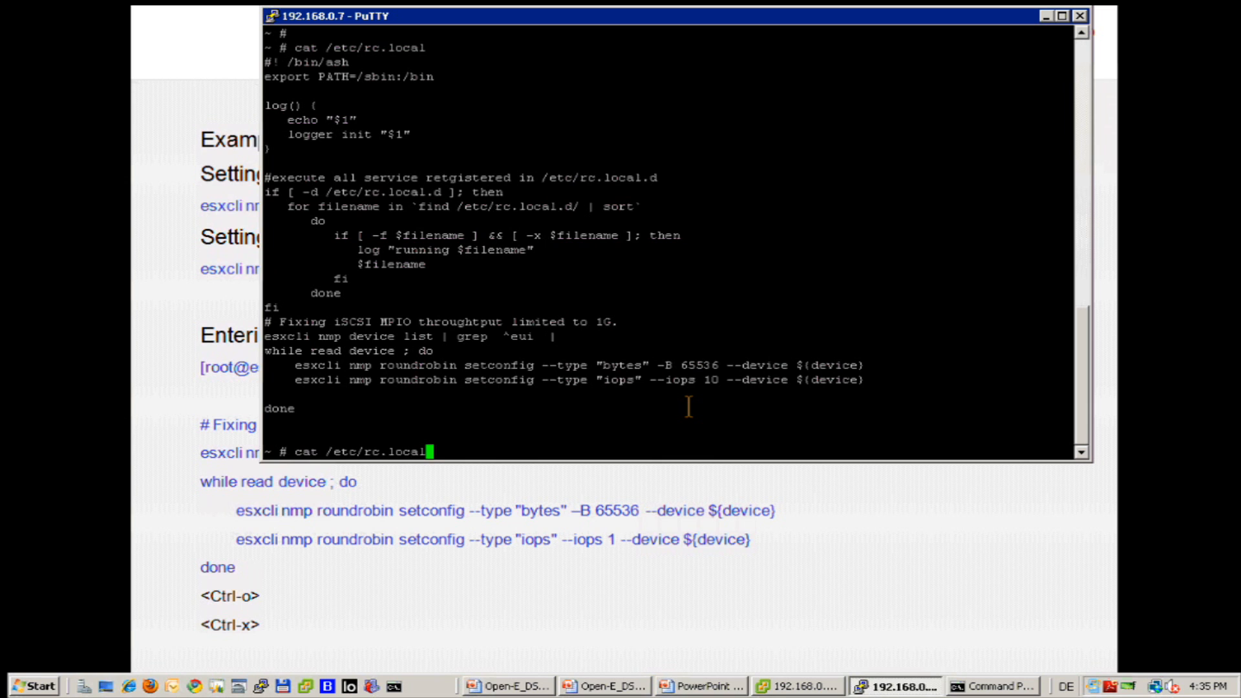
{"action": "key", "text": "Left"}
{"action": "key", "text": "Left"}
{"action": "key", "text": "Left"}
{"action": "key", "text": "Left"}
{"action": "key", "text": "Left"}
{"action": "key", "text": "Left"}
{"action": "key", "text": "Left"}
{"action": "key", "text": "Left"}
{"action": "key", "text": "Left"}
{"action": "key", "text": "Left"}
{"action": "key", "text": "Left"}
{"action": "key", "text": "Left"}
{"action": "key", "text": "Left"}
{"action": "key", "text": "Left"}
{"action": "key", "text": "Left"}
{"action": "key", "text": "BackSpace"}
{"action": "key", "text": "BackSpace"}
{"action": "type", "text": "vi"}
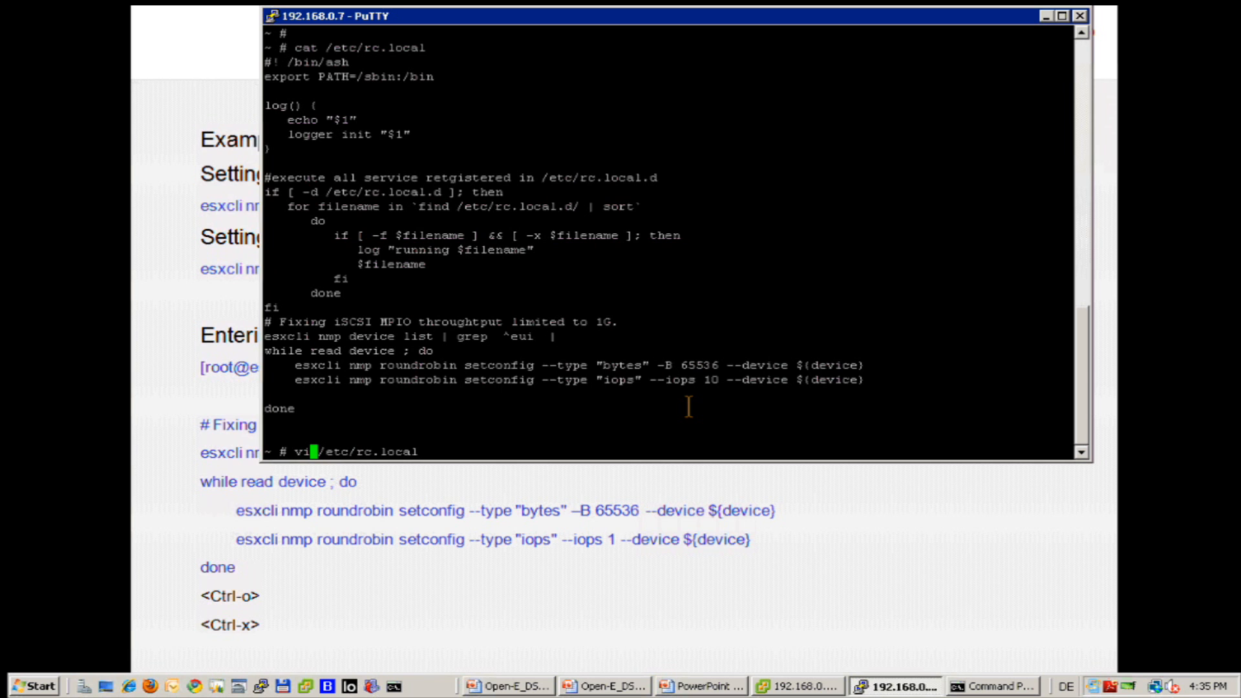
{"action": "key", "text": "Return"}
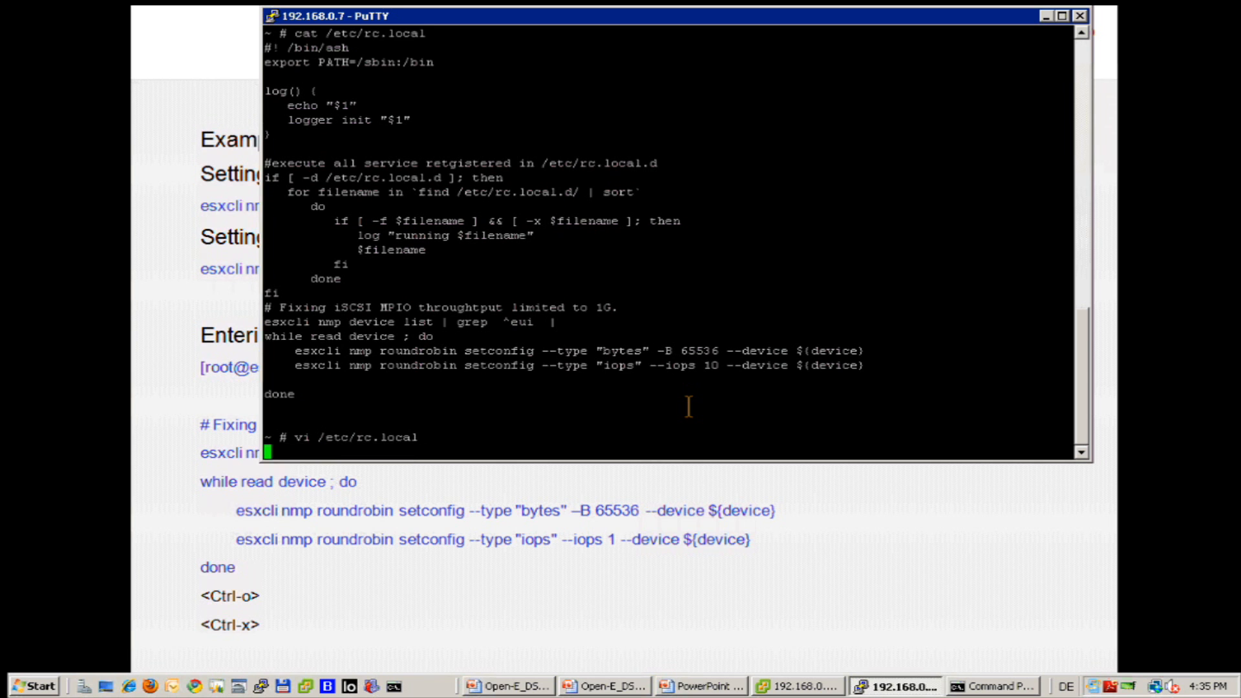
Change the round robin --iops value from 10 to 100 and save with :wq.
{"action": "key", "text": "Down"}
{"action": "key", "text": "Down"}
{"action": "key", "text": "Down"}
{"action": "key", "text": "Down"}
{"action": "key", "text": "Down"}
{"action": "key", "text": "Down"}
{"action": "key", "text": "Down"}
{"action": "key", "text": "Down"}
{"action": "key", "text": "Down"}
{"action": "key", "text": "Down"}
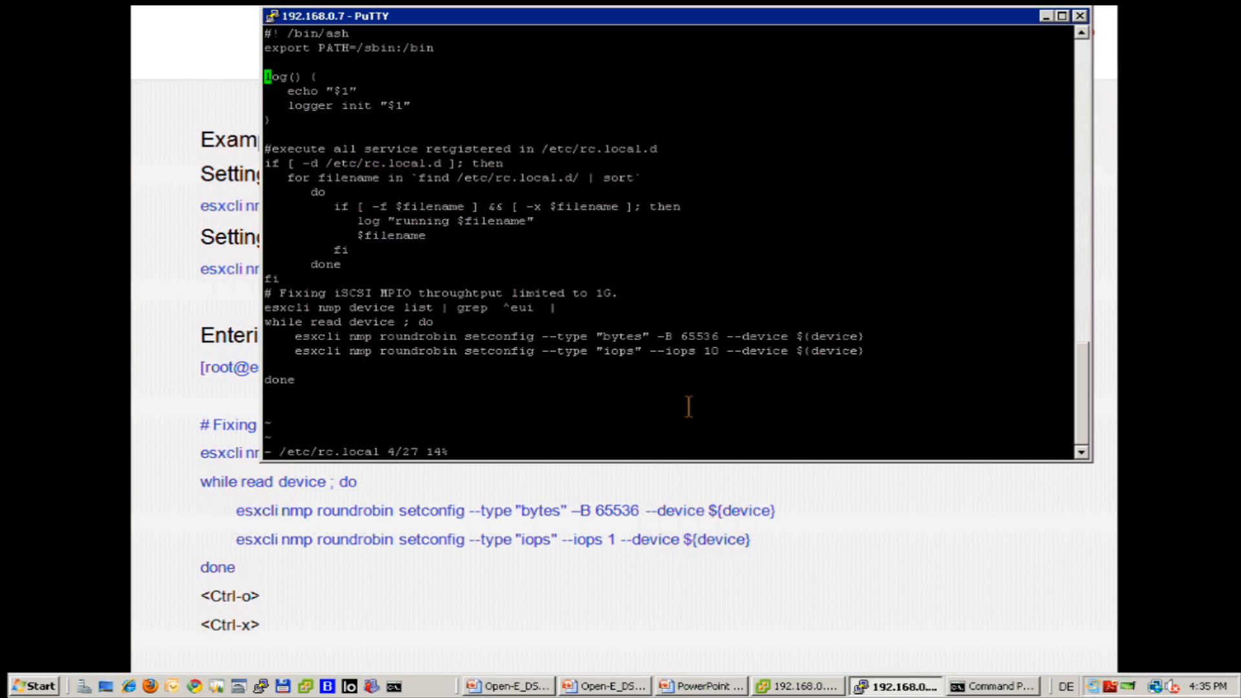
{"action": "key", "text": "Down"}
{"action": "key", "text": "Down"}
{"action": "key", "text": "Down"}
{"action": "key", "text": "Down"}
{"action": "key", "text": "Down"}
{"action": "key", "text": "Down"}
{"action": "key", "text": "Down"}
{"action": "key", "text": "Down"}
{"action": "key", "text": "Down"}
{"action": "key", "text": "Down"}
{"action": "key", "text": "Down"}
{"action": "key", "text": "Down"}
{"action": "key", "text": "Right"}
{"action": "key", "text": "Right"}
{"action": "key", "text": "Right"}
{"action": "key", "text": "Right"}
{"action": "key", "text": "Right"}
{"action": "key", "text": "Right"}
{"action": "key", "text": "Right"}
{"action": "key", "text": "Right"}
{"action": "key", "text": "Right"}
{"action": "key", "text": "Right"}
{"action": "key", "text": "Right"}
{"action": "key", "text": "Right"}
{"action": "key", "text": "Right"}
{"action": "key", "text": "Right"}
{"action": "key", "text": "Right"}
{"action": "key", "text": "Right"}
{"action": "key", "text": "Right"}
{"action": "key", "text": "Right"}
{"action": "key", "text": "Right"}
{"action": "key", "text": "Right"}
{"action": "key", "text": "Right"}
{"action": "key", "text": "Right"}
{"action": "key", "text": "Right"}
{"action": "key", "text": "Right"}
{"action": "key", "text": "Right"}
{"action": "key", "text": "Right"}
{"action": "key", "text": "Right"}
{"action": "key", "text": "Right"}
{"action": "key", "text": "Right"}
{"action": "key", "text": "Right"}
{"action": "key", "text": "Right"}
{"action": "key", "text": "Right"}
{"action": "key", "text": "Right"}
{"action": "key", "text": "Right"}
{"action": "key", "text": "Right"}
{"action": "key", "text": "Right"}
{"action": "key", "text": "Right"}
{"action": "key", "text": "Right"}
{"action": "key", "text": "Right"}
{"action": "key", "text": "Right"}
{"action": "key", "text": "Down"}
{"action": "key", "text": "Up"}
{"action": "key", "text": "Right"}
{"action": "key", "text": "Right"}
{"action": "key", "text": "Right"}
{"action": "key", "text": "Right"}
{"action": "key", "text": "Right"}
{"action": "key", "text": "Right"}
{"action": "key", "text": "Right"}
{"action": "key", "text": "Right"}
{"action": "key", "text": "Right"}
{"action": "key", "text": "Right"}
{"action": "key", "text": "Right"}
{"action": "key", "text": "Right"}
{"action": "key", "text": "Right"}
{"action": "key", "text": "Right"}
{"action": "key", "text": "Right"}
{"action": "key", "text": "Right"}
{"action": "key", "text": "Right"}
{"action": "key", "text": "Right"}
{"action": "key", "text": "Right"}
{"action": "key", "text": "Right"}
{"action": "key", "text": "Right"}
{"action": "key", "text": "Right"}
{"action": "key", "text": "Right"}
{"action": "key", "text": "Right"}
{"action": "key", "text": "Right"}
{"action": "key", "text": "Right"}
{"action": "key", "text": "Right"}
{"action": "key", "text": "Right"}
{"action": "key", "text": "Right"}
{"action": "key", "text": "Left"}
{"action": "type", "text": "0"}
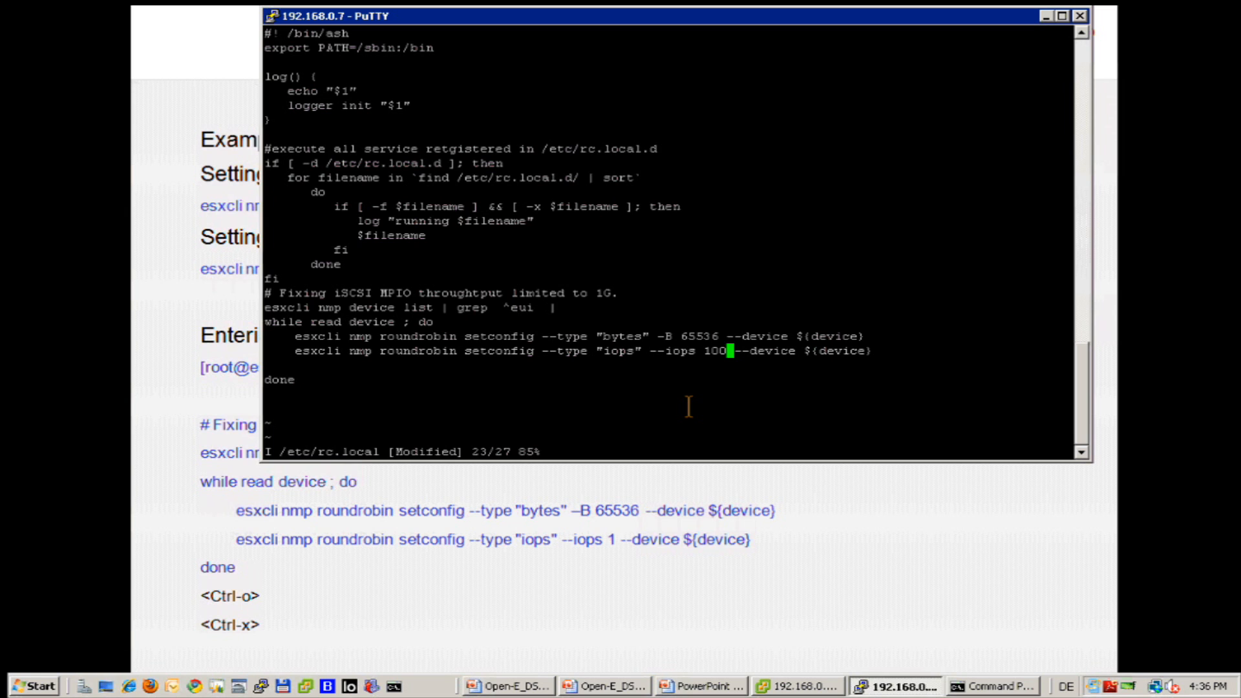
{"action": "key", "text": "Escape"}
{"action": "type", "text": ":"}
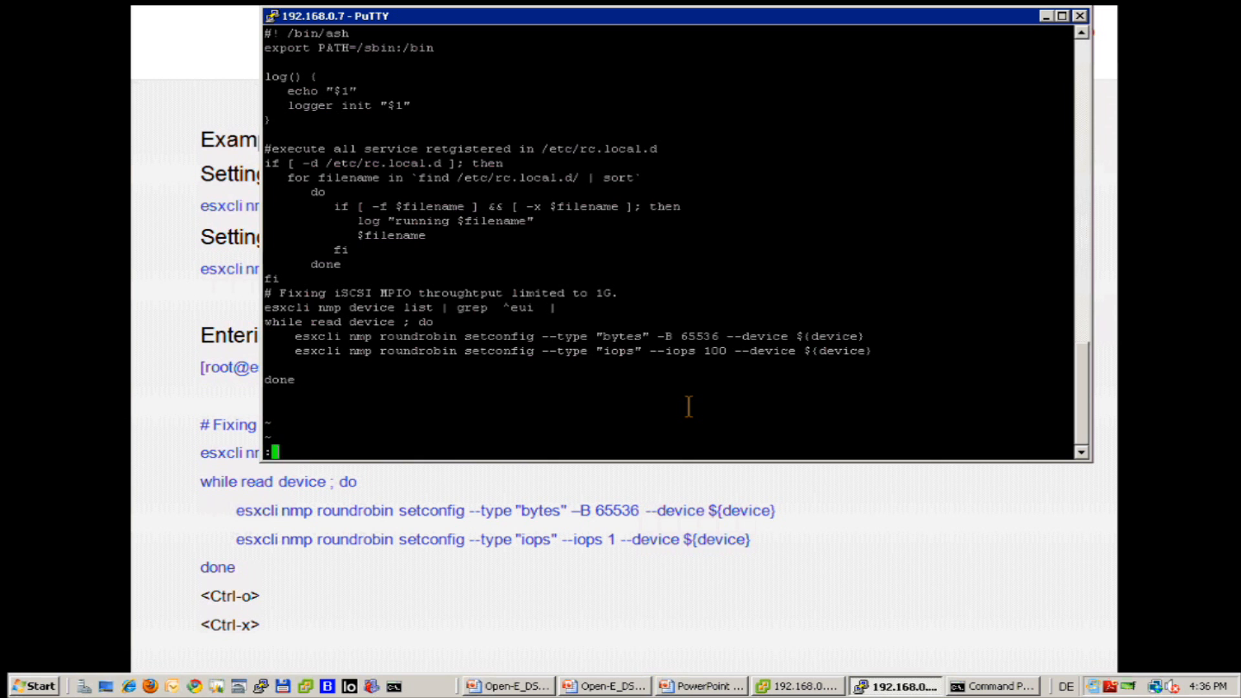
{"action": "type", "text": "wq"}
{"action": "key", "text": "Return"}
{"action": "key", "text": "Return"}
{"action": "key", "text": "Return"}
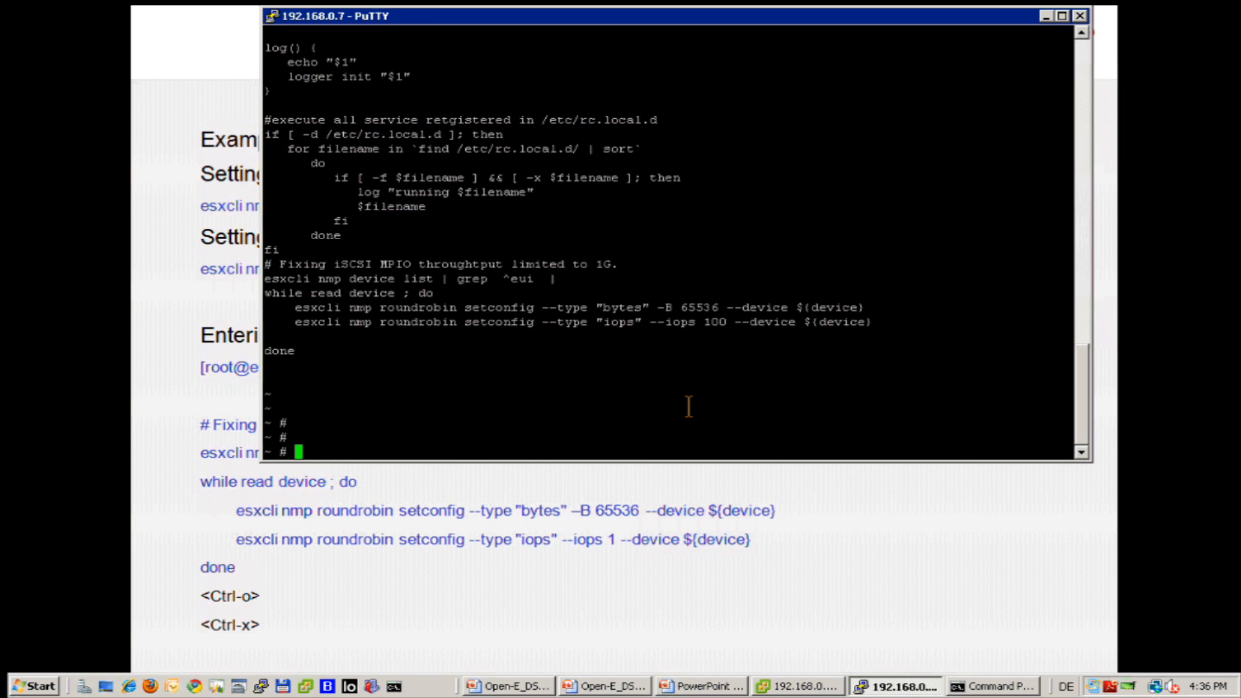
Print /etc/rc.local again to confirm it now sets --iops 100.
{"action": "type", "text": "vi /etc/rc.local"}
{"action": "key", "text": "Up"}
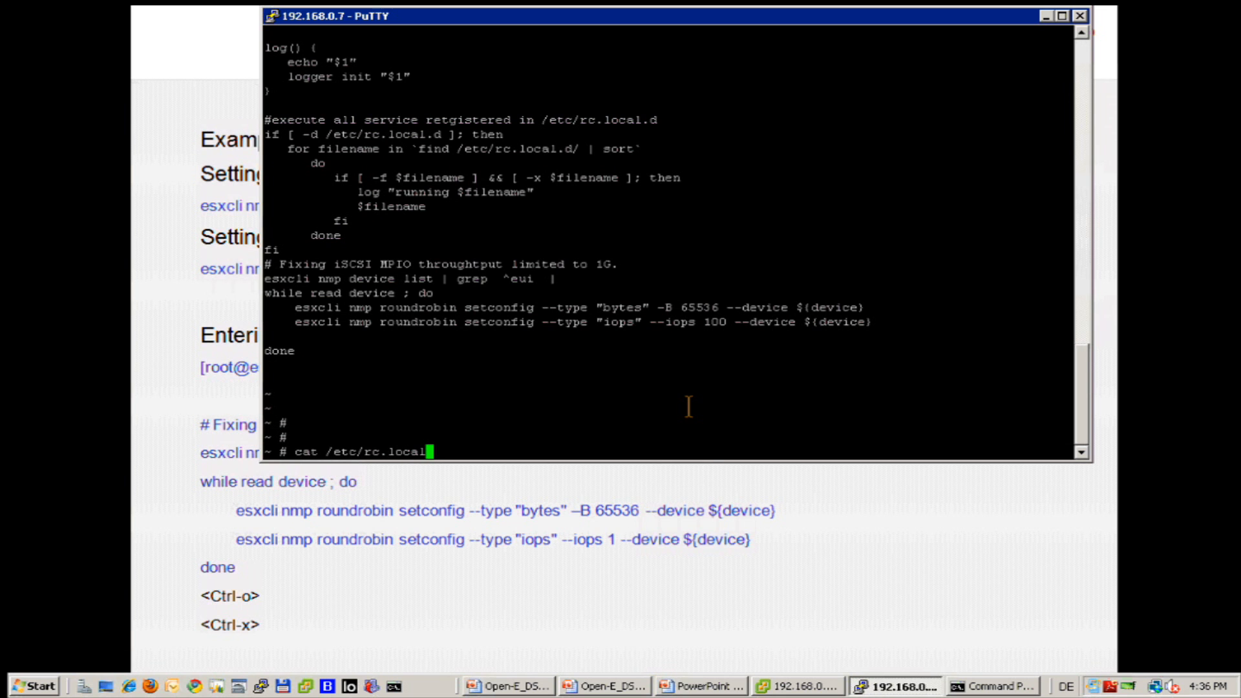
{"action": "key", "text": "Return"}
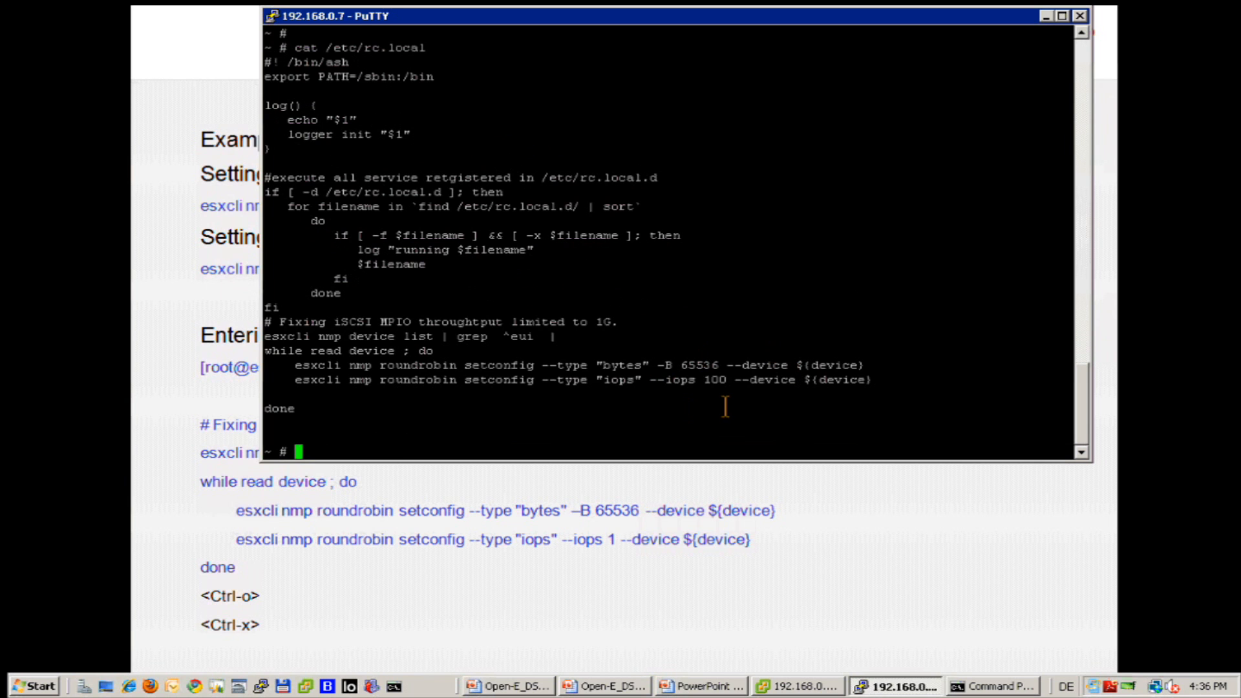
{"action": "key", "text": "Return"}
{"action": "key", "text": "Return"}
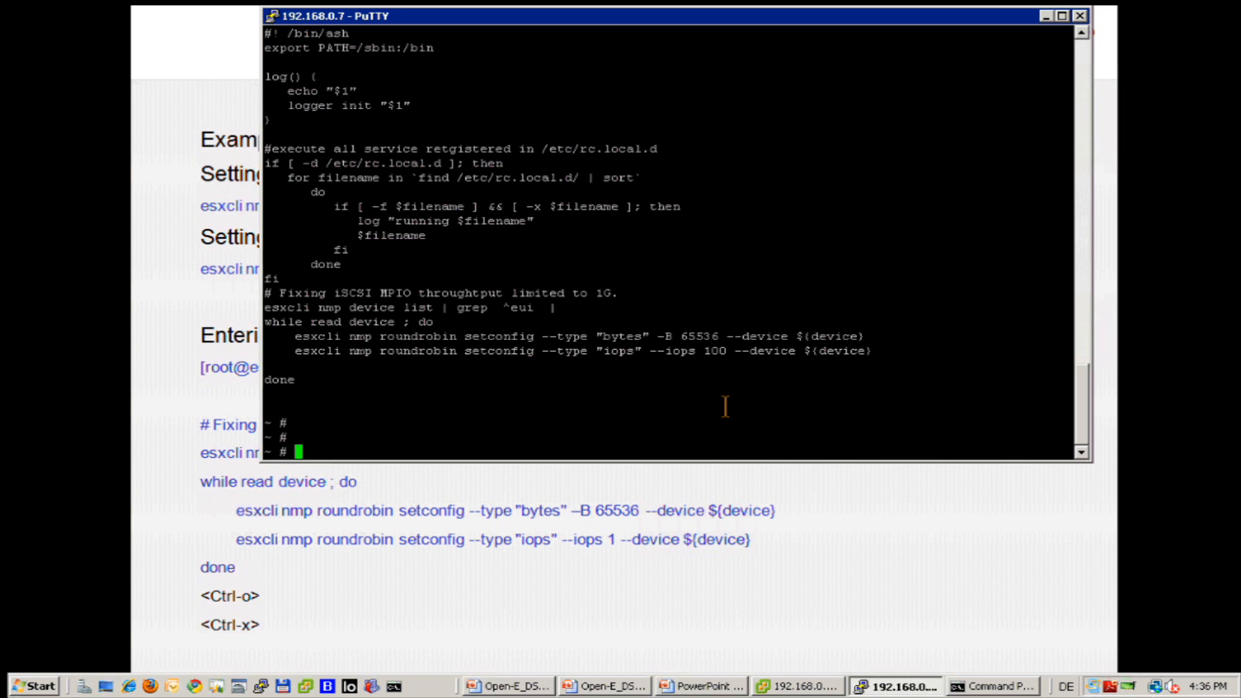
List the multipath devices, showing the active setting is still iops=10.
{"action": "key", "text": "Up"}
{"action": "key", "text": "Up"}
{"action": "key", "text": "Up"}
{"action": "key", "text": "Up"}
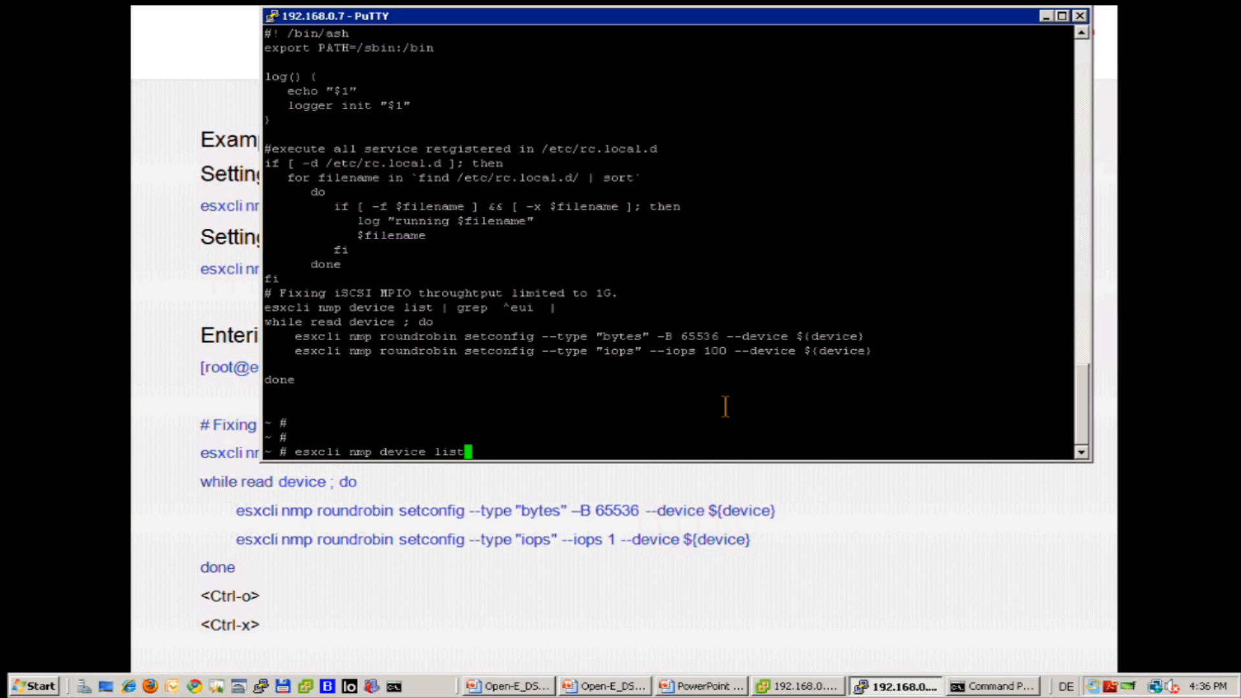
{"action": "key", "text": "Return"}
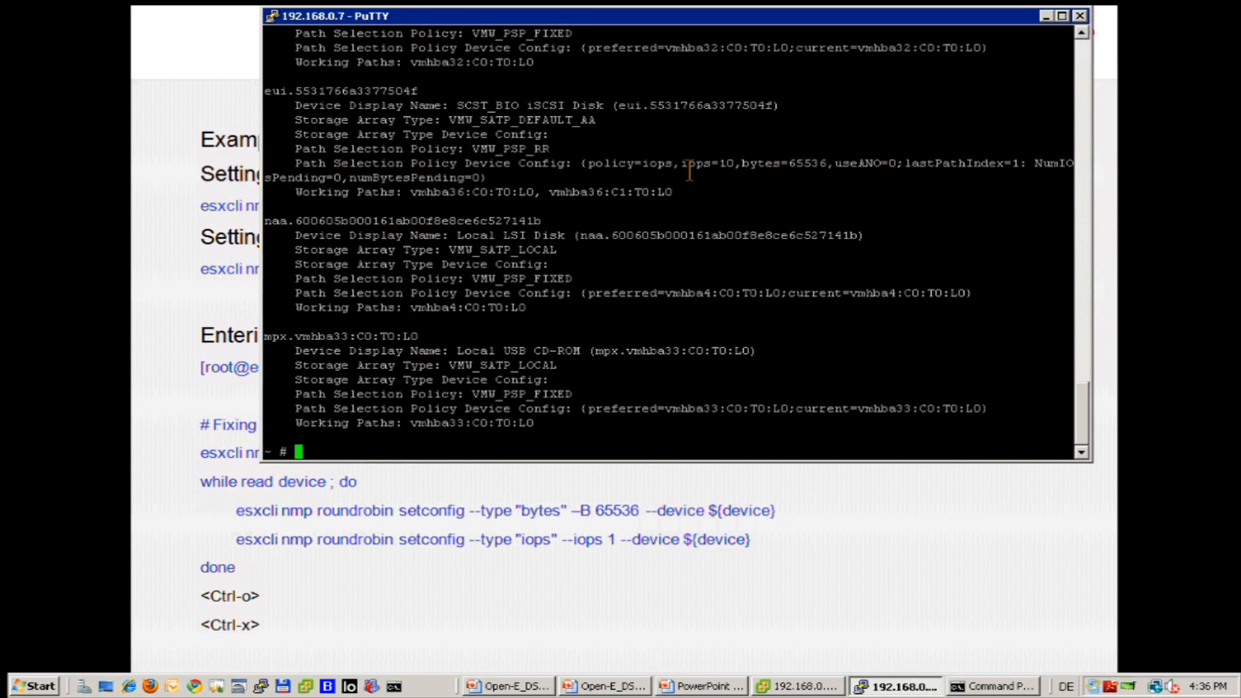
{"action": "left_click_drag", "start_coordinate": [680, 163], "coordinate": [750, 172]}
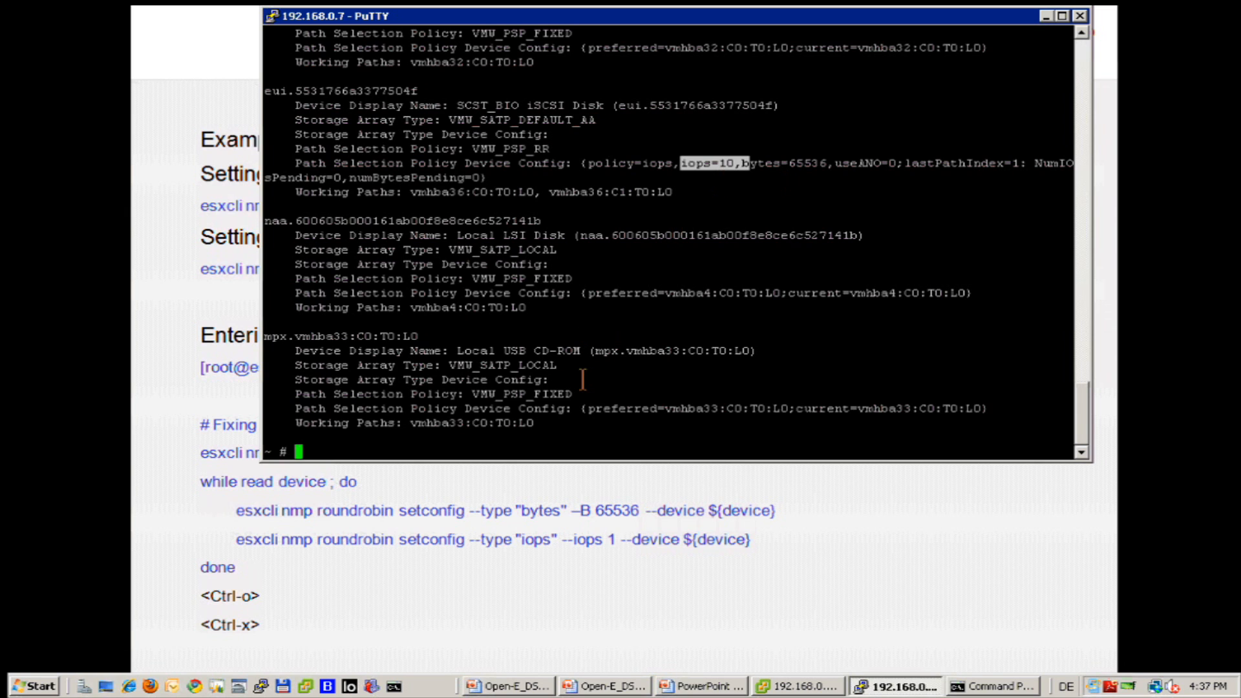
{"action": "left_click", "coordinate": [553, 450]}
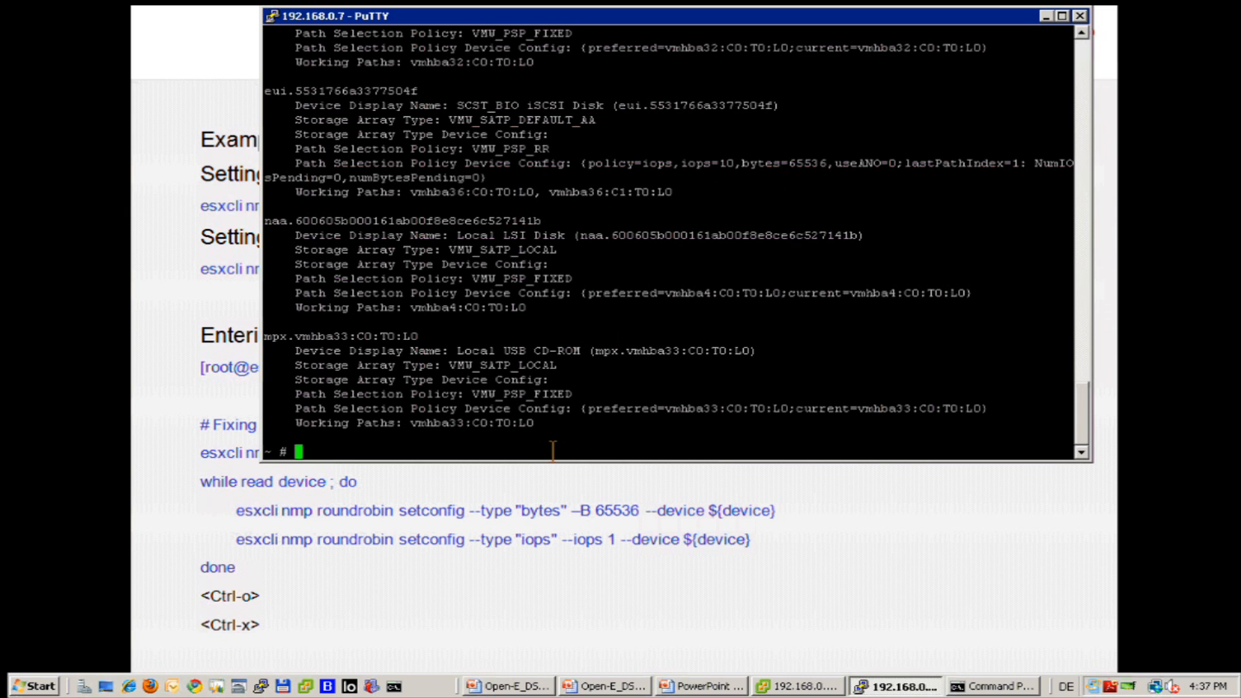
Run /etc/rc.local to apply the change and confirm the devices now show iops=100.
{"action": "type", "text": "/etc/rc.local"}
{"action": "key", "text": "Return"}
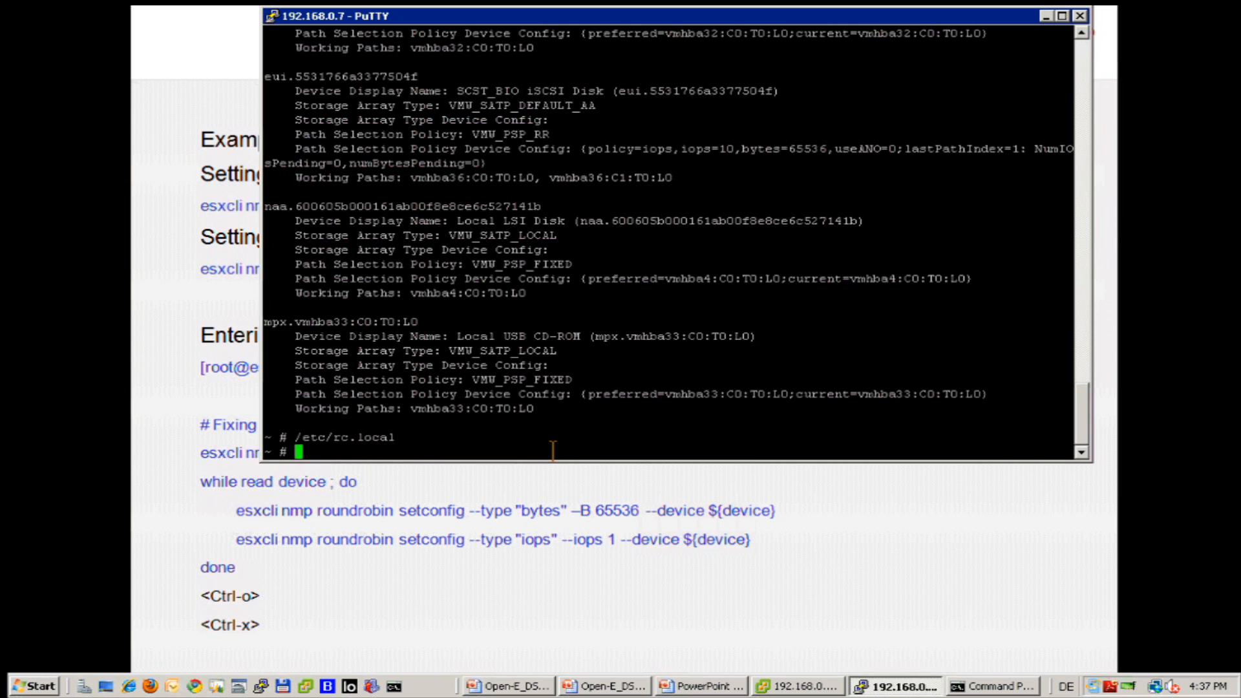
{"action": "key", "text": "Up"}
{"action": "key", "text": "Up"}
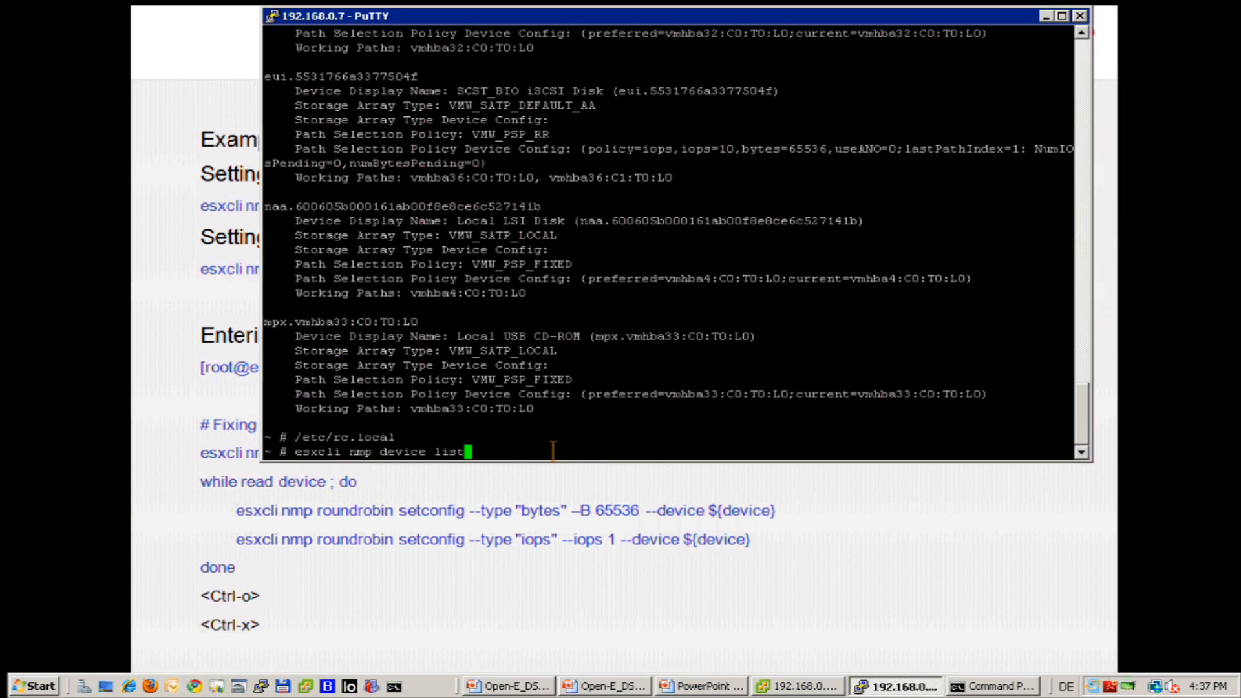
{"action": "key", "text": "Return"}
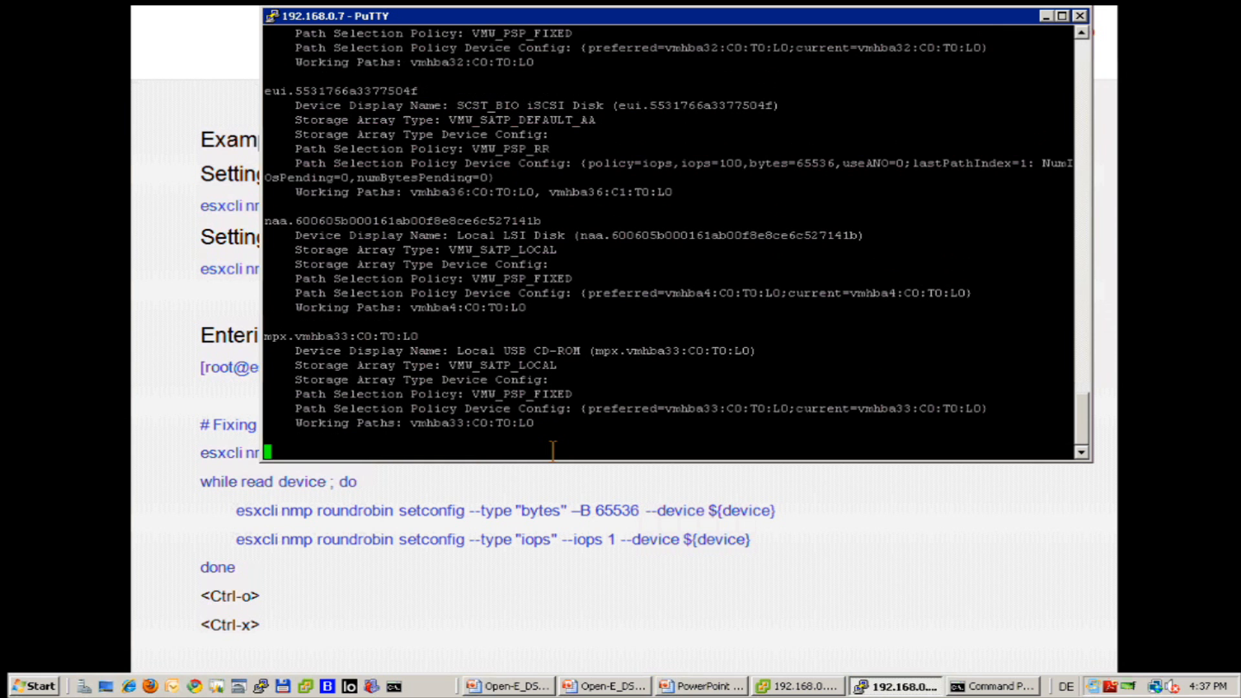
{"action": "left_click_drag", "start_coordinate": [681, 164], "coordinate": [754, 172]}
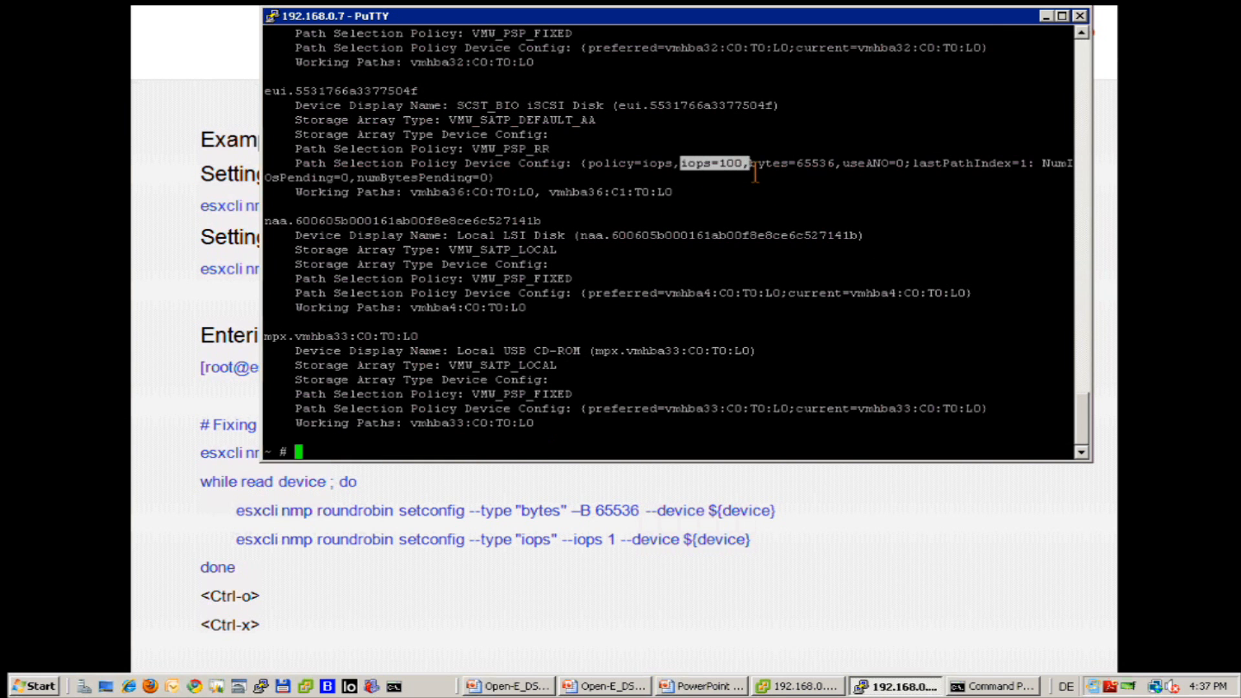
{"action": "left_click", "coordinate": [462, 453]}
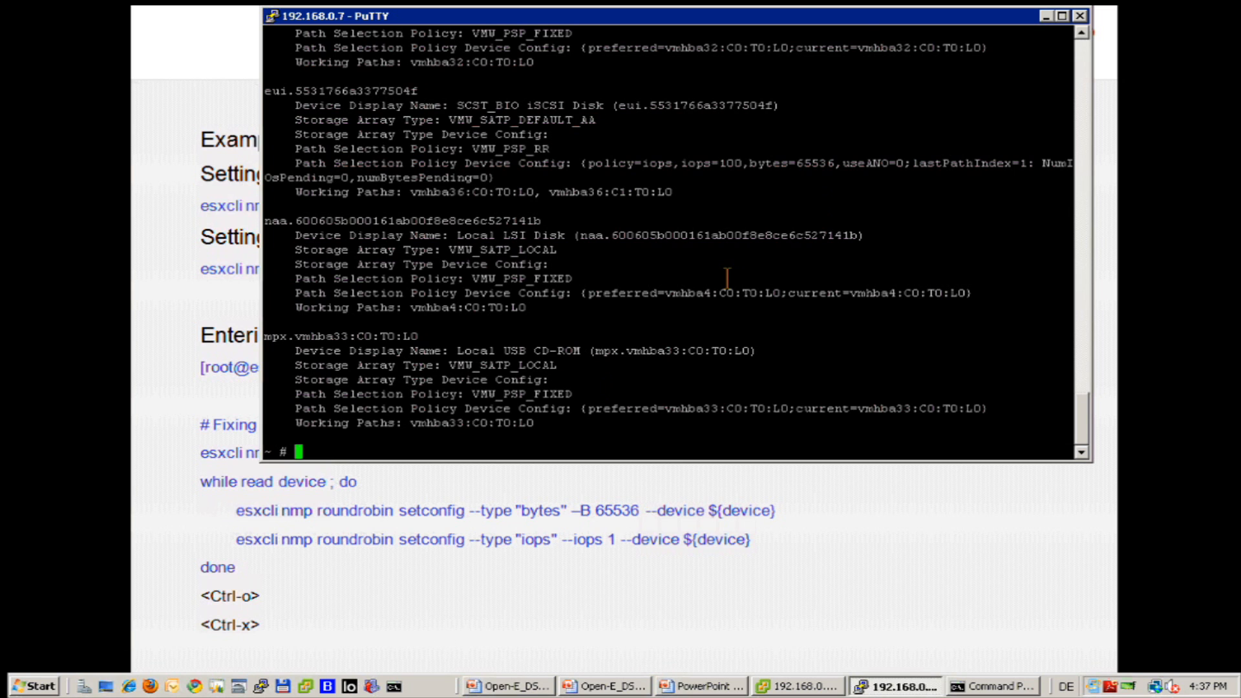
Minimize PuTTY and the Remote Desktop session to reveal the webinar title slide.
{"action": "left_click", "coordinate": [1045, 15]}
{"action": "key", "text": "alt+Tab"}
{"action": "key", "text": "alt+Tab"}
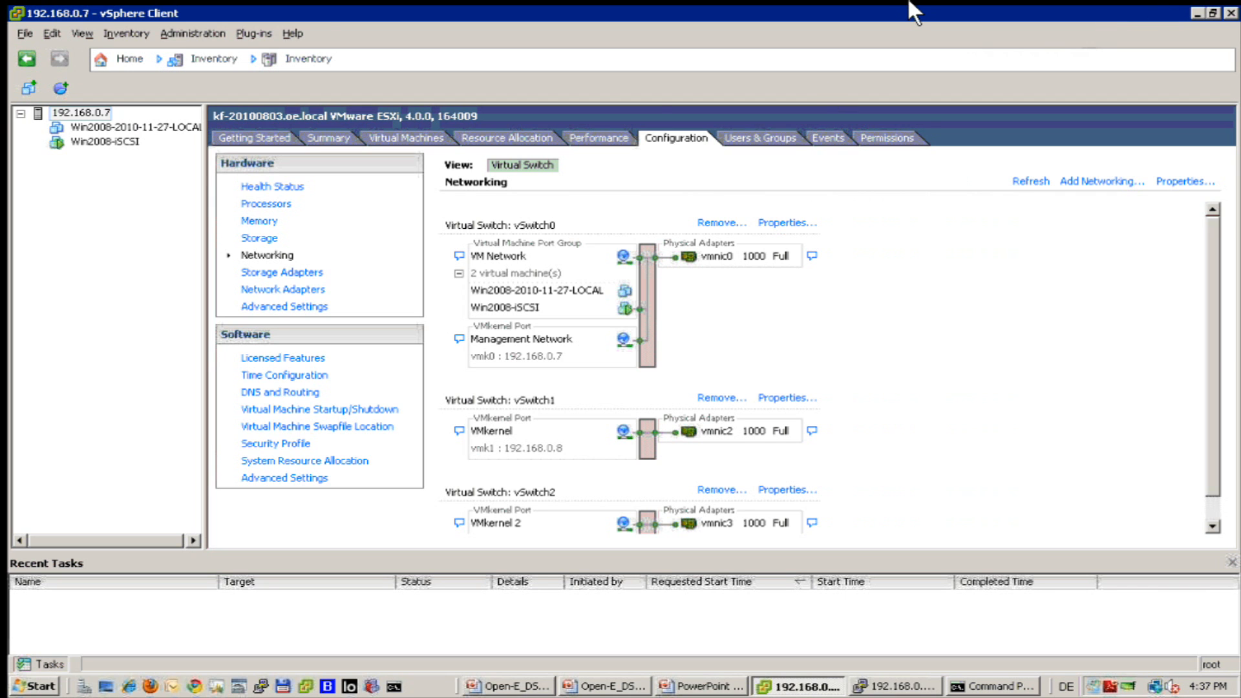
{"action": "mouse_move", "coordinate": [915, 6]}
{"action": "left_click", "coordinate": [862, 16]}
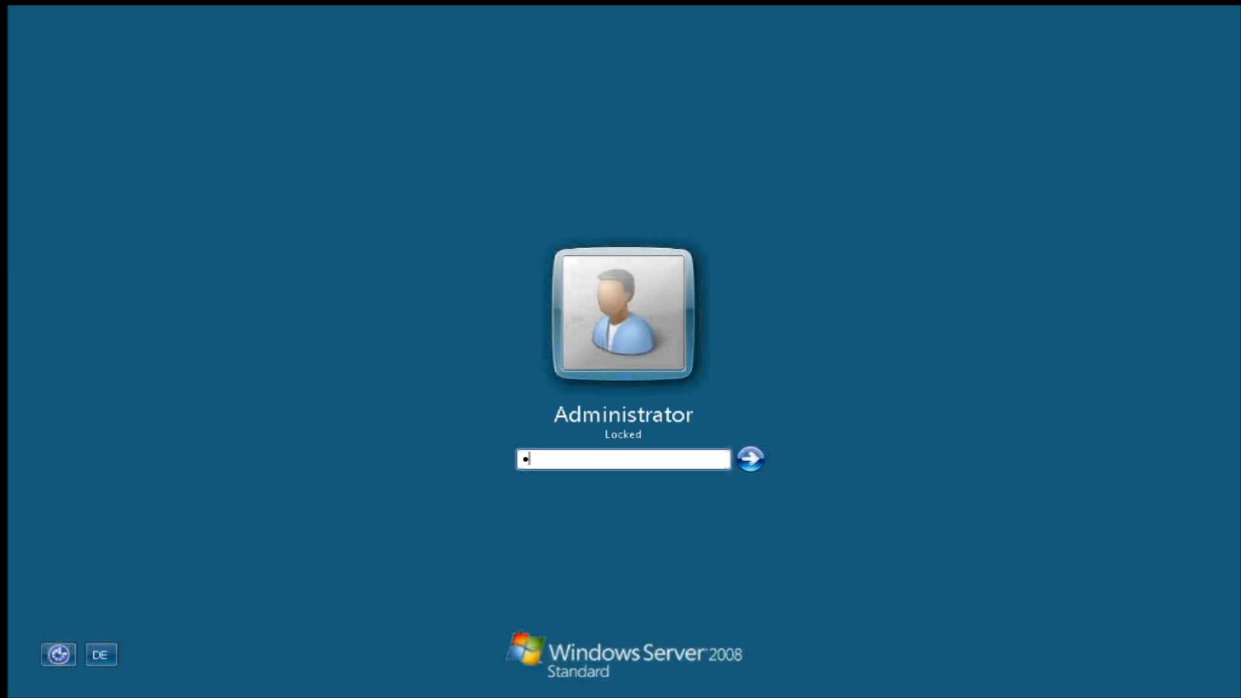
Unlock the Administrator session, re-entering the password after the incorrect-password error.
{"action": "type", "text": "********"}
{"action": "key", "text": "Return"}
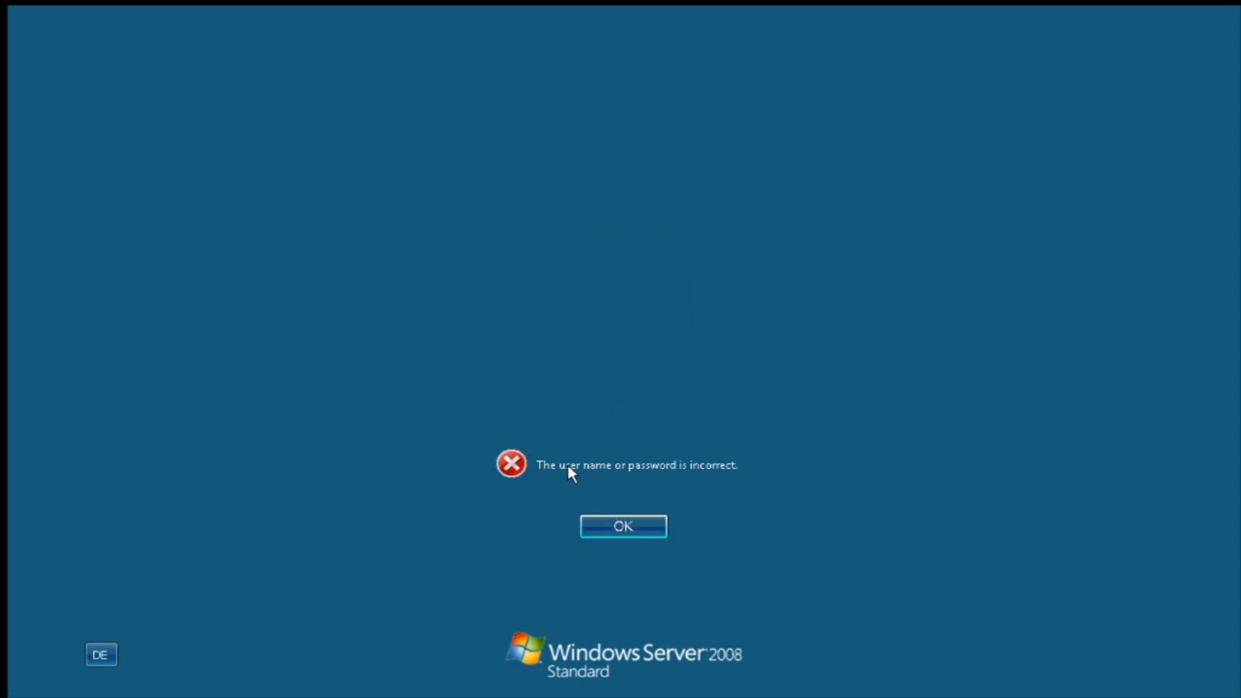
{"action": "left_click", "coordinate": [625, 536]}
{"action": "left_click", "coordinate": [587, 458]}
{"action": "type", "text": "*********"}
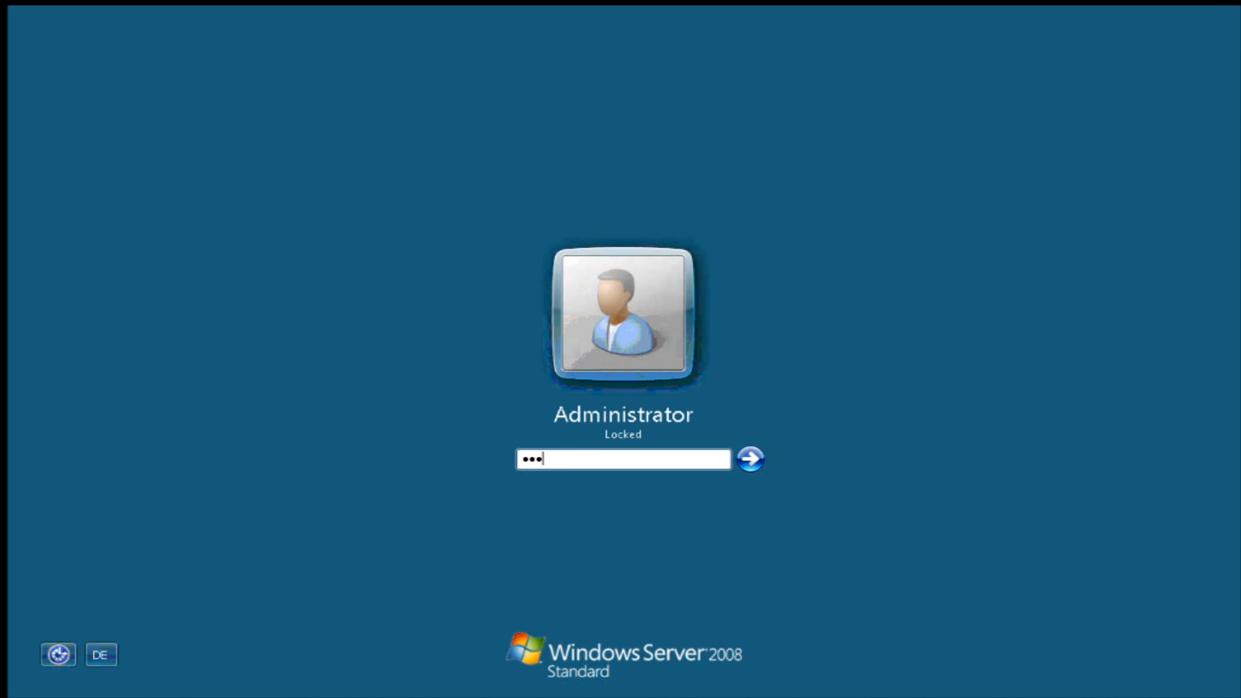
{"action": "key", "text": "Return"}
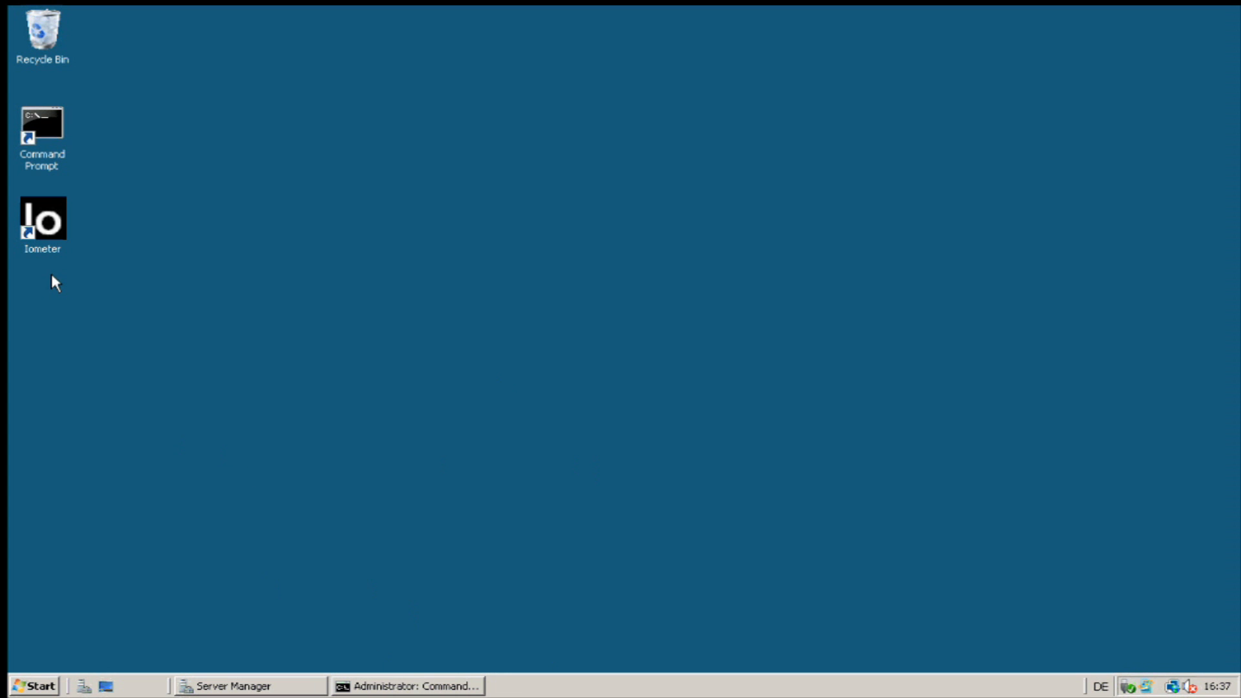
Launch Iometer, load 256k-write.icf, and check the workers' disk targets and access specifications.
{"action": "double_click", "coordinate": [52, 244]}
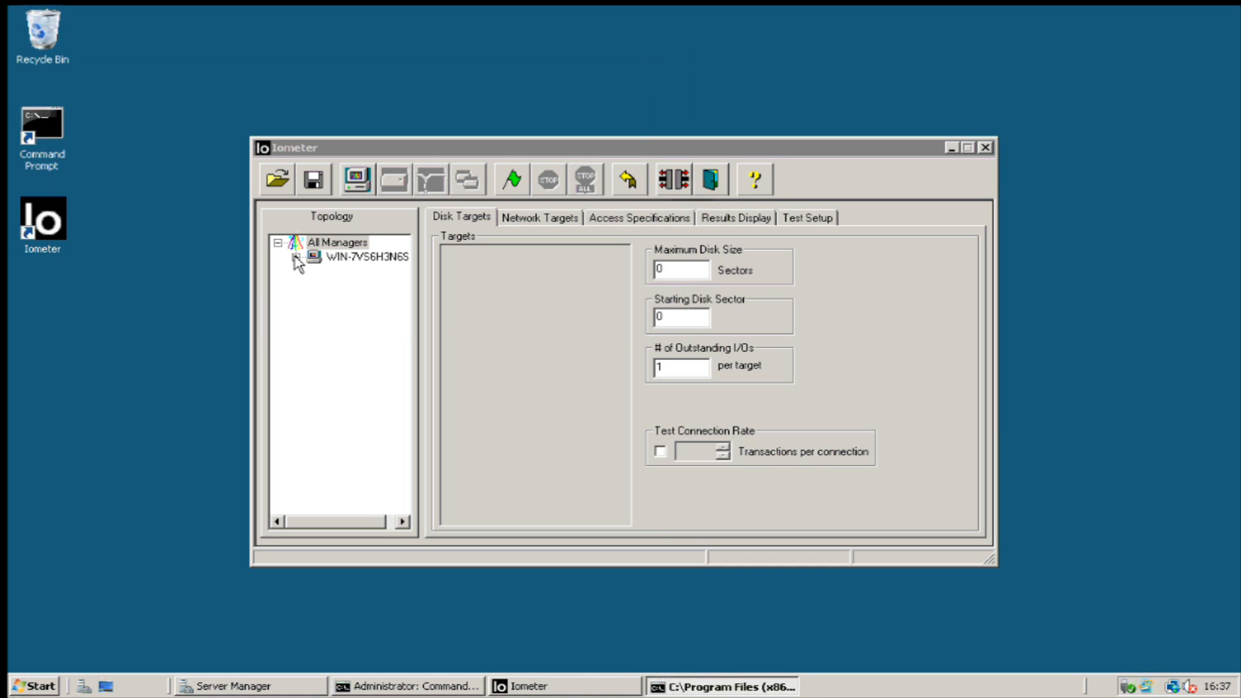
{"action": "left_click", "coordinate": [278, 181]}
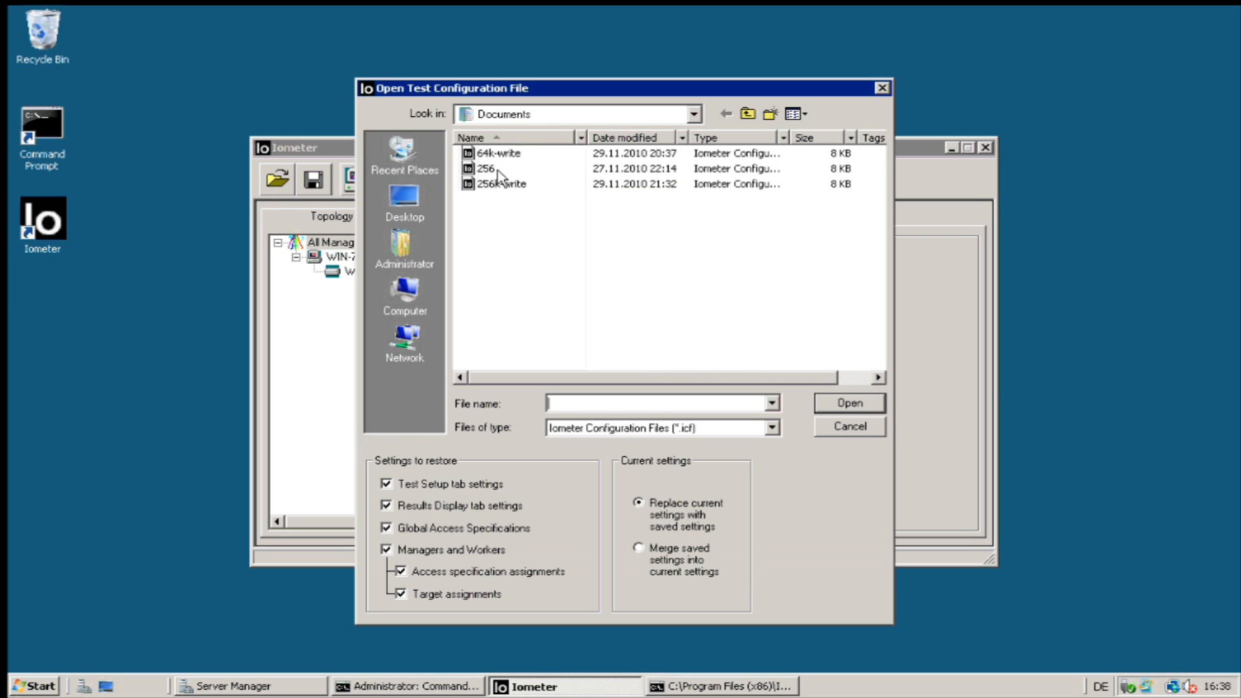
{"action": "left_click", "coordinate": [499, 189]}
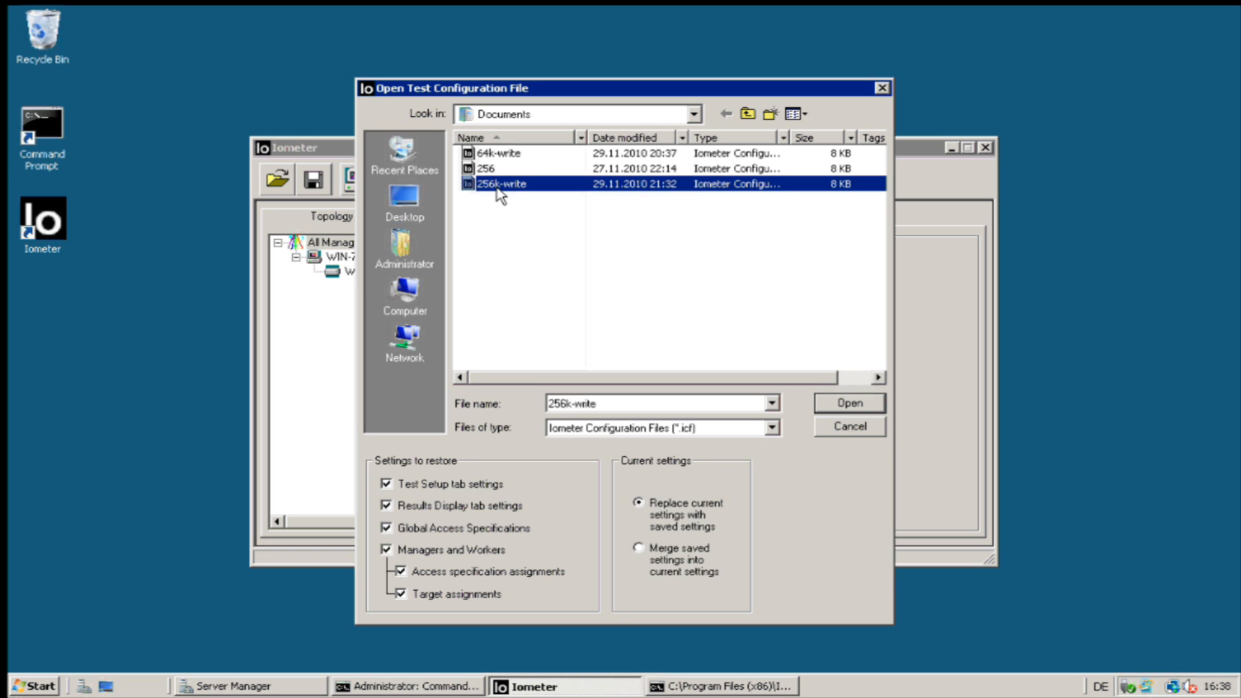
{"action": "left_click", "coordinate": [841, 407]}
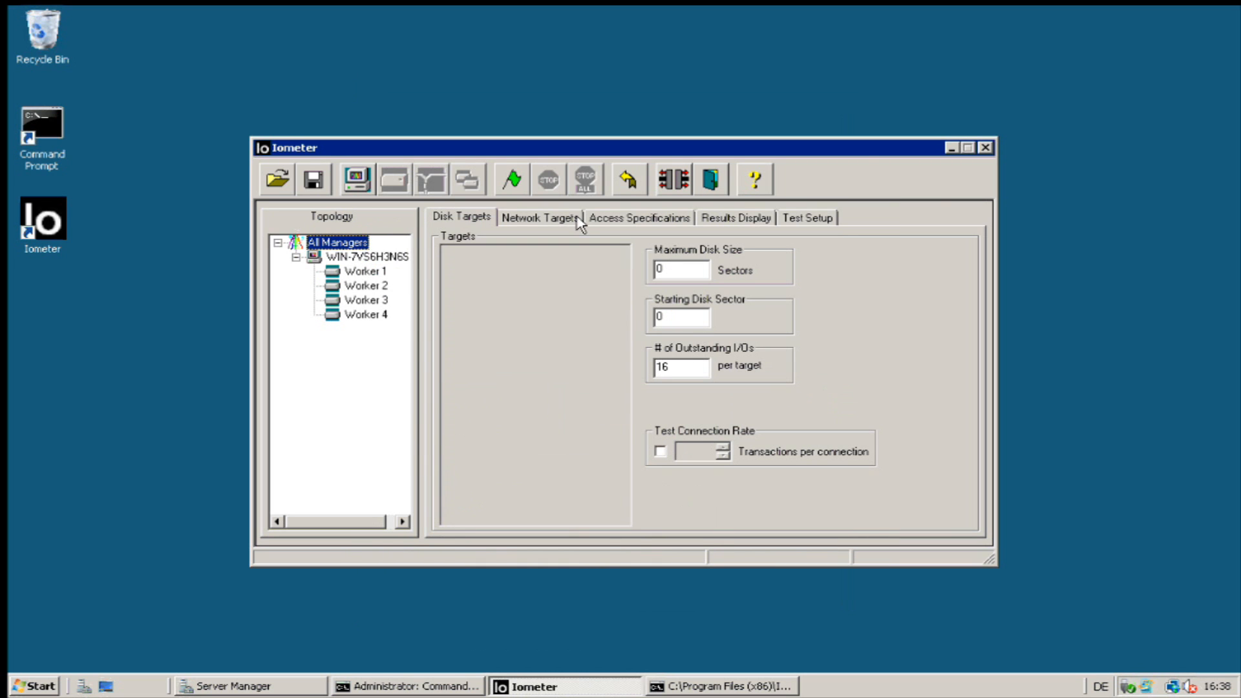
{"action": "left_click", "coordinate": [363, 273]}
{"action": "key", "text": "Down"}
{"action": "key", "text": "Down"}
{"action": "key", "text": "Down"}
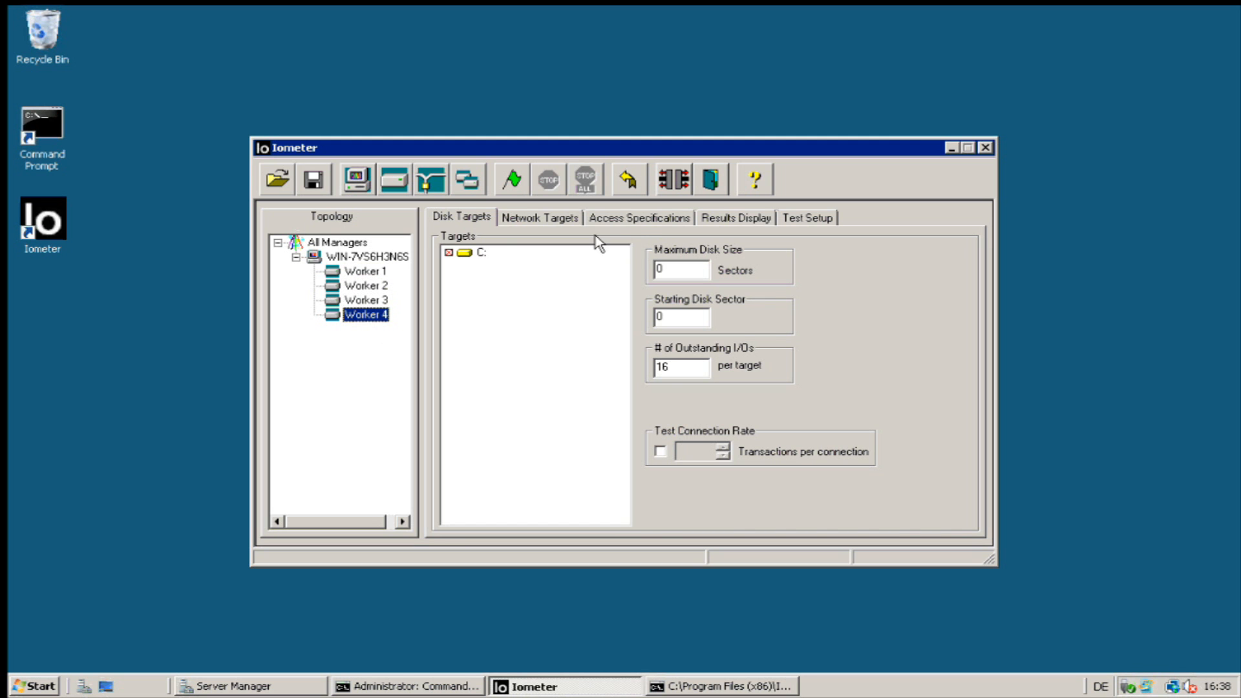
{"action": "left_click", "coordinate": [643, 220]}
{"action": "left_click", "coordinate": [363, 301]}
{"action": "left_click", "coordinate": [368, 289]}
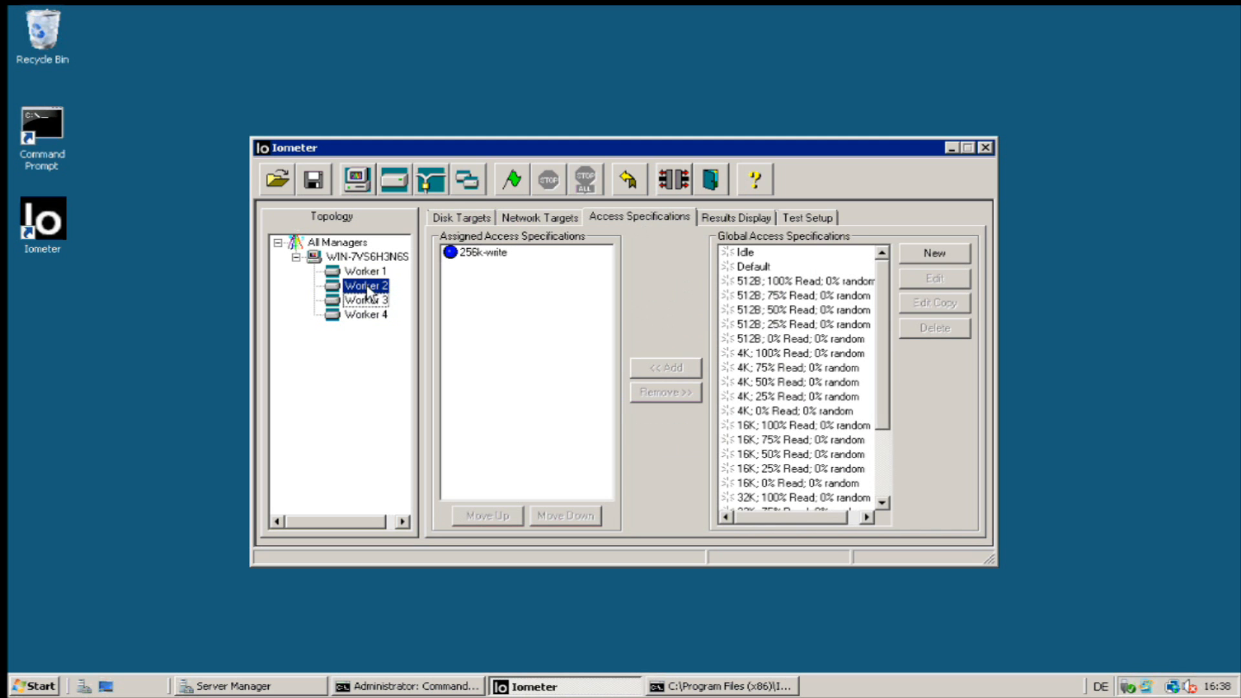
Run the 256k-write test, check total MBs per second on the gauge, then stop it.
{"action": "left_click", "coordinate": [512, 179]}
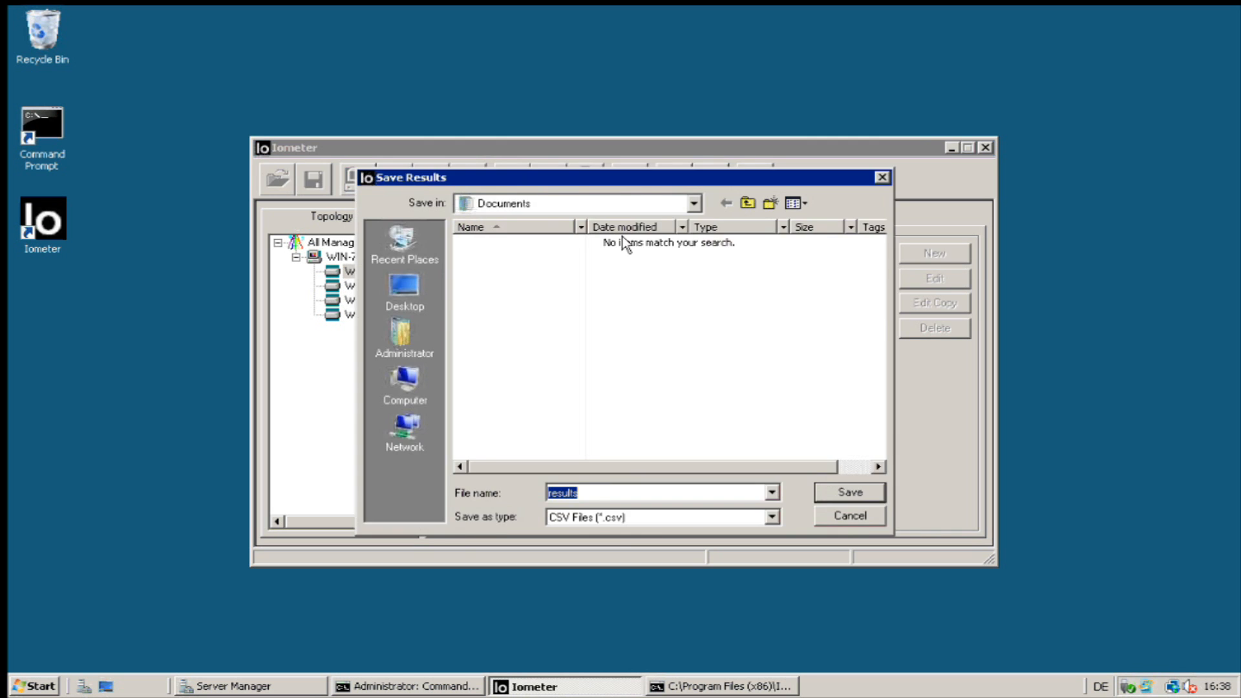
{"action": "key", "text": "Return"}
{"action": "left_click", "coordinate": [757, 222]}
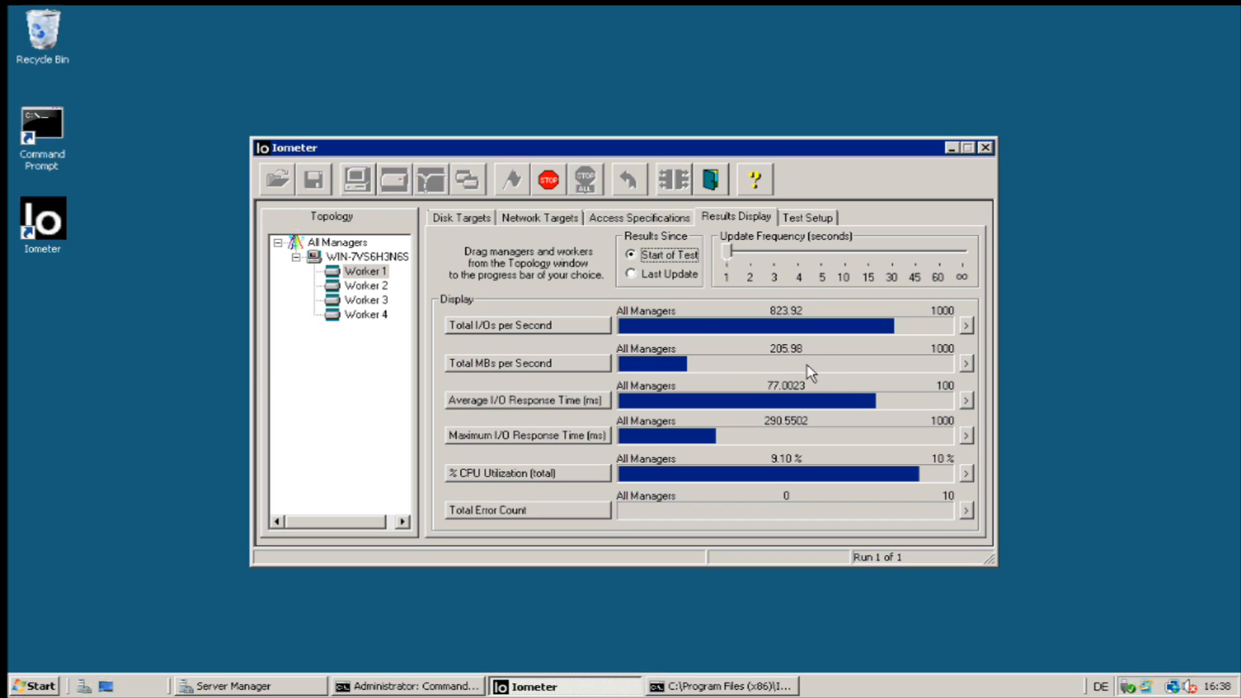
{"action": "left_click", "coordinate": [967, 365]}
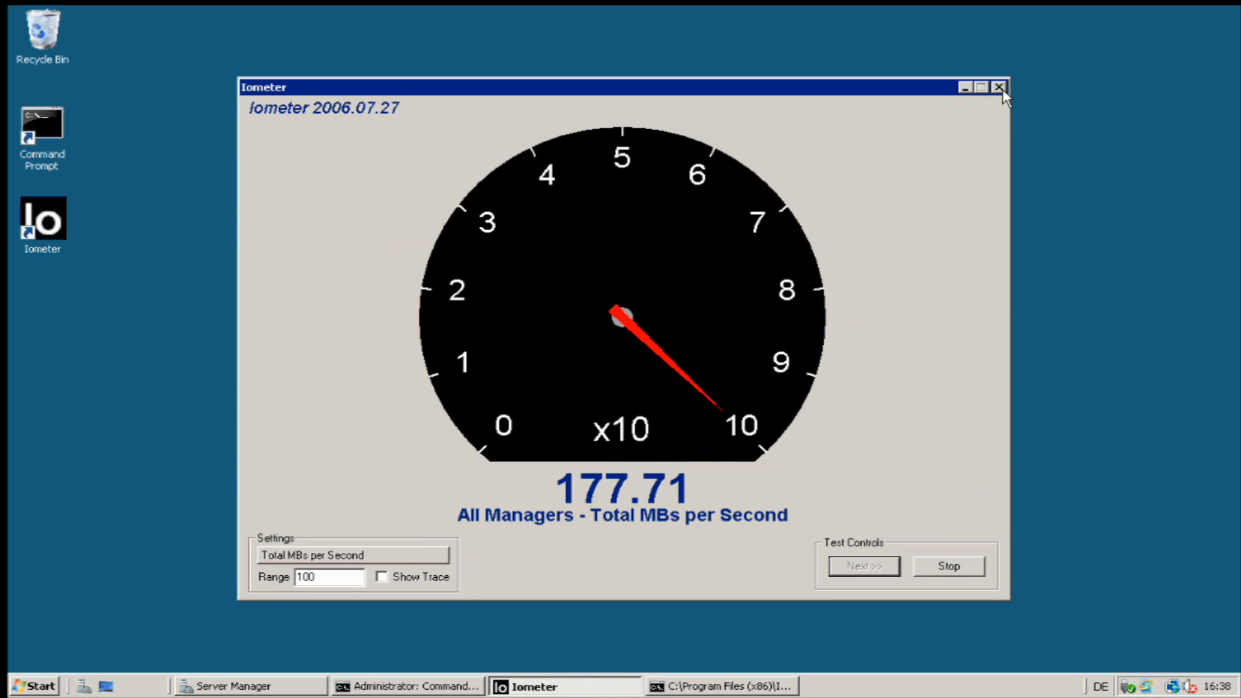
{"action": "left_click", "coordinate": [998, 87]}
{"action": "left_click", "coordinate": [549, 180]}
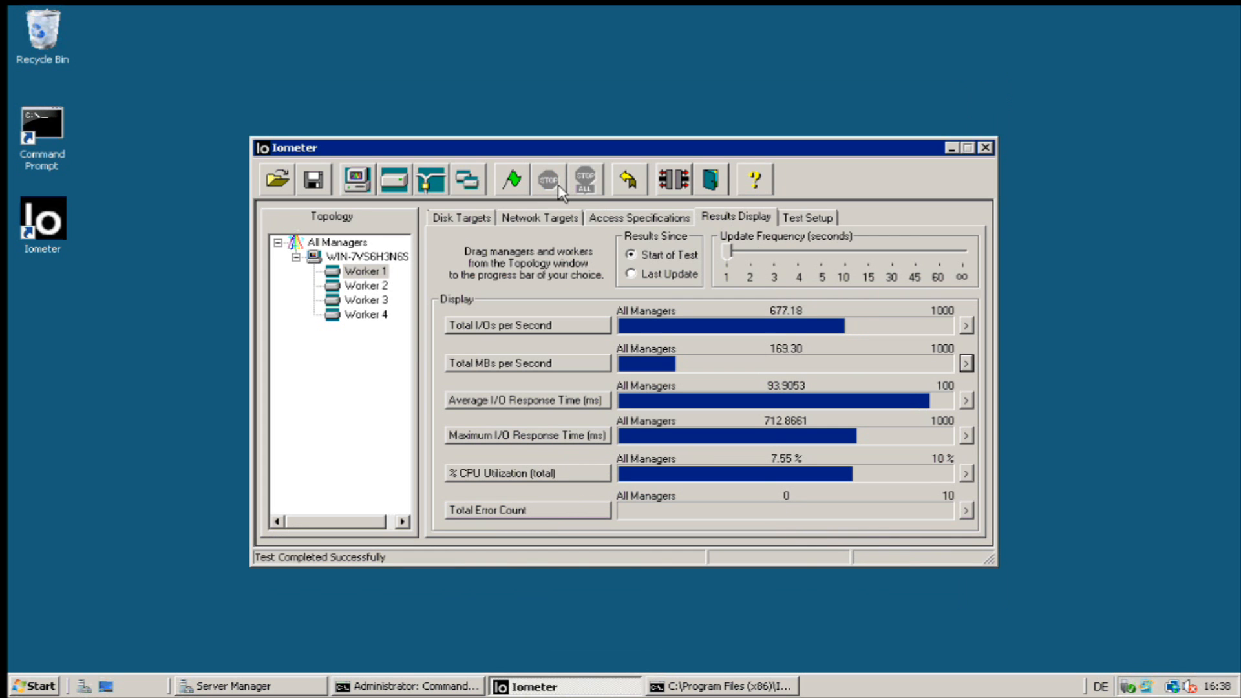
{"action": "left_click", "coordinate": [633, 218]}
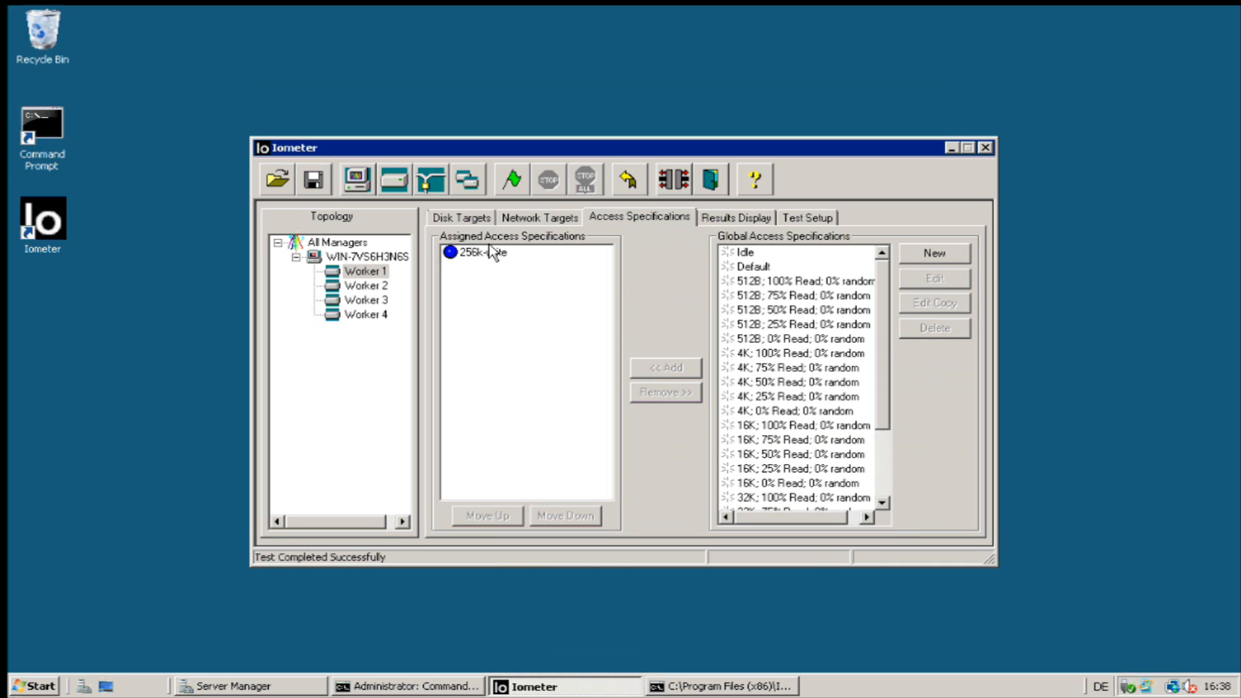
Restart Iometer and load the 64k-write.icf configuration.
{"action": "left_click", "coordinate": [711, 180]}
{"action": "double_click", "coordinate": [65, 223]}
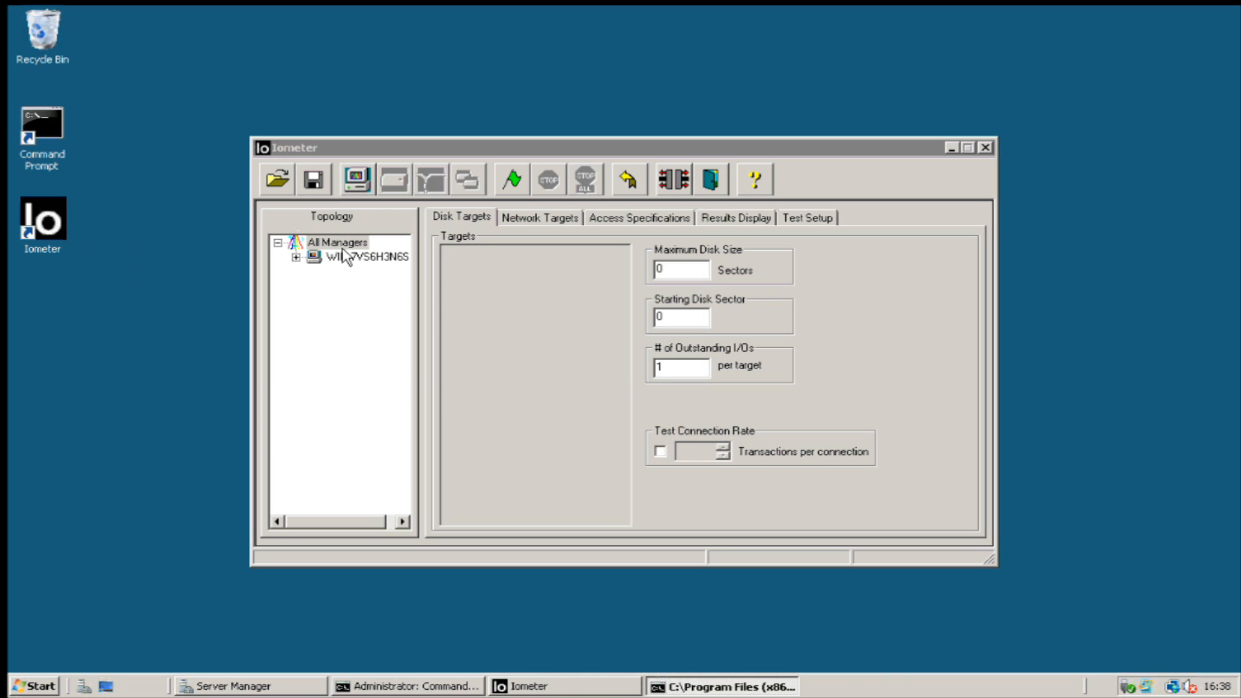
{"action": "left_click", "coordinate": [277, 179]}
{"action": "left_click", "coordinate": [508, 155]}
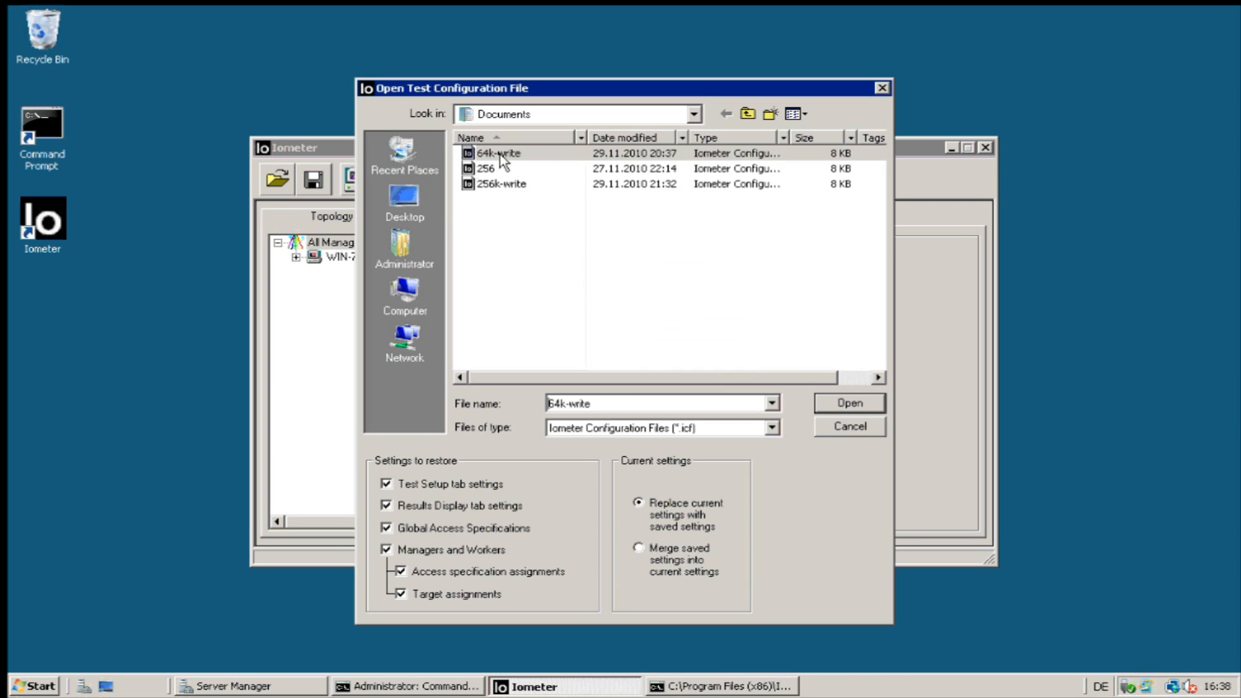
{"action": "left_click", "coordinate": [840, 403]}
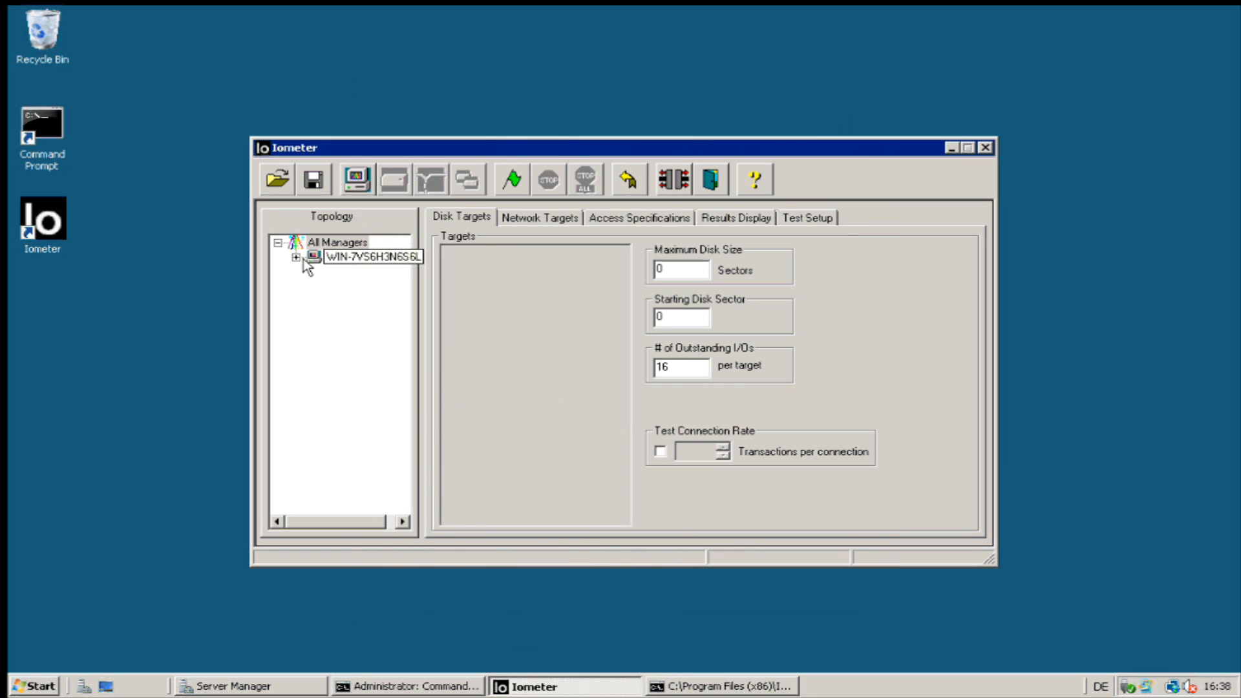
Check the disk targets and access specifications for all four workers.
{"action": "left_click", "coordinate": [296, 257]}
{"action": "left_click", "coordinate": [366, 272]}
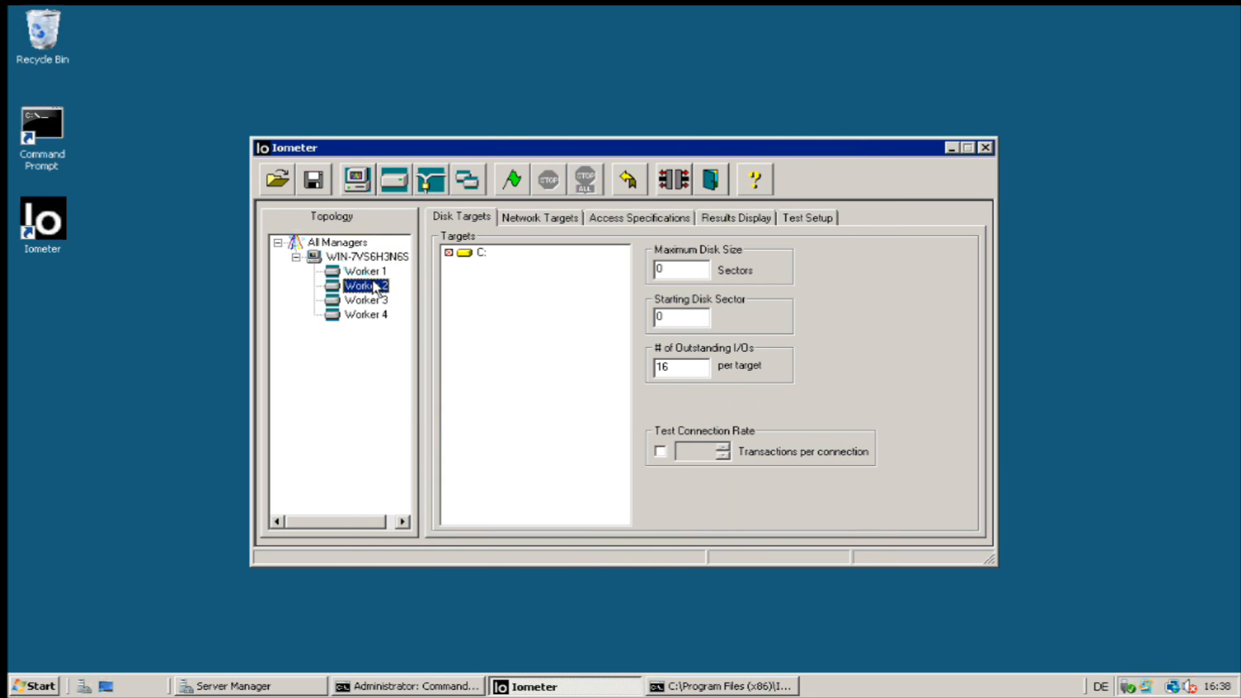
{"action": "left_click", "coordinate": [364, 300]}
{"action": "left_click", "coordinate": [374, 317]}
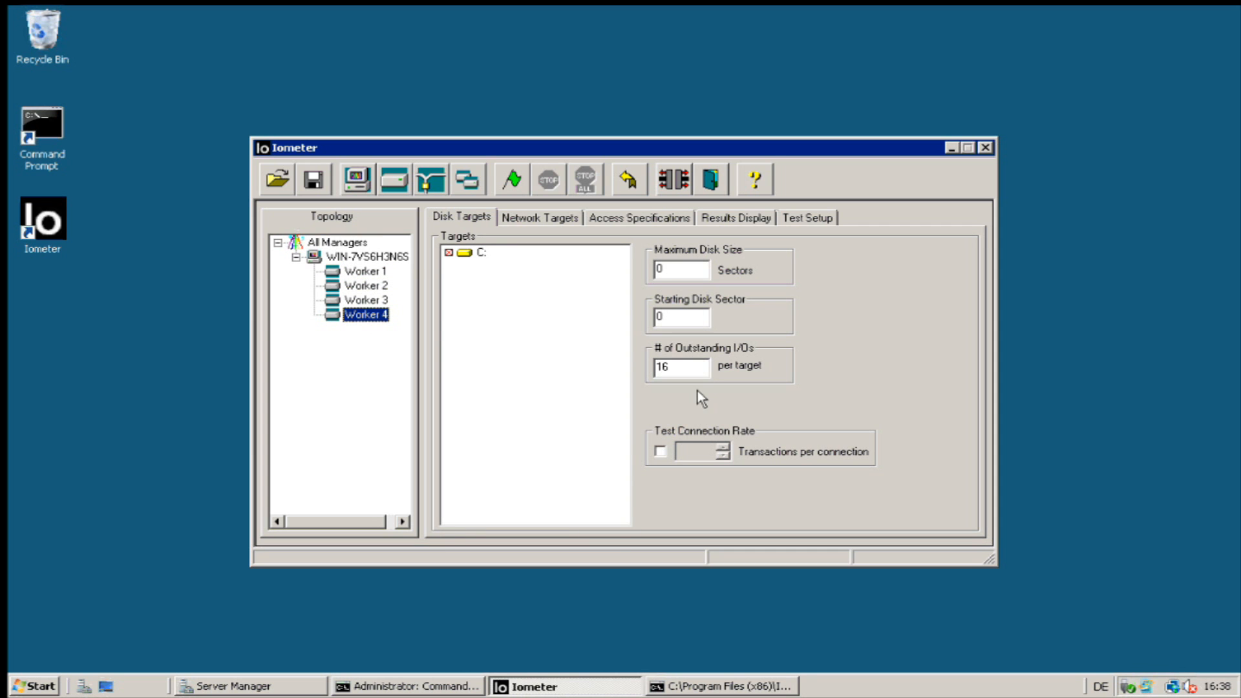
{"action": "left_click", "coordinate": [637, 220]}
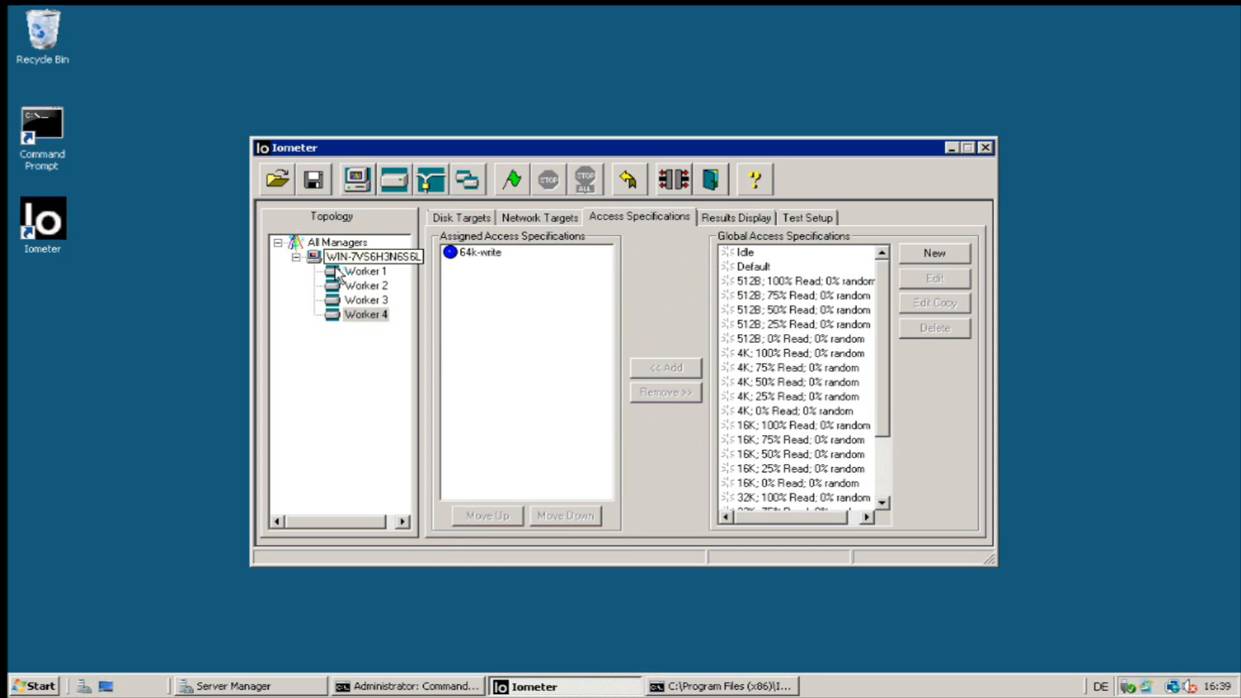
{"action": "left_click", "coordinate": [366, 272]}
{"action": "left_click", "coordinate": [369, 286]}
{"action": "left_click", "coordinate": [364, 300]}
{"action": "left_click", "coordinate": [360, 317]}
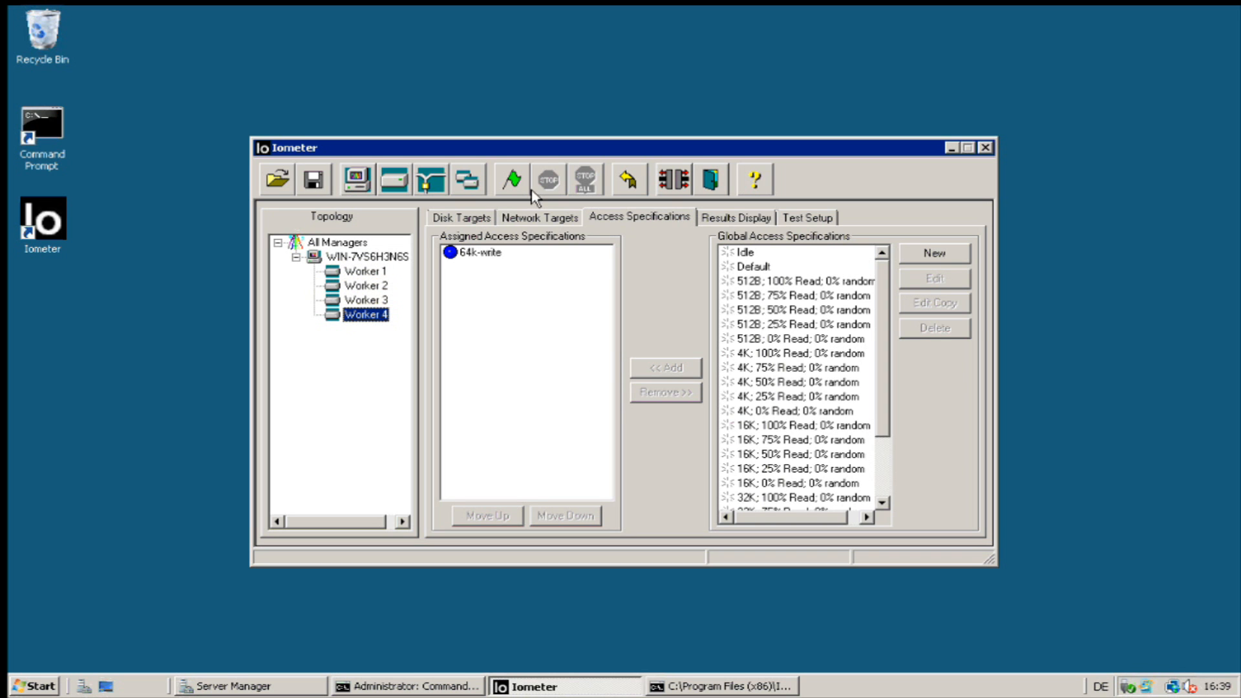
Start the 64k-write test with the default results file and show live results.
{"action": "left_click", "coordinate": [514, 181]}
{"action": "key", "text": "Return"}
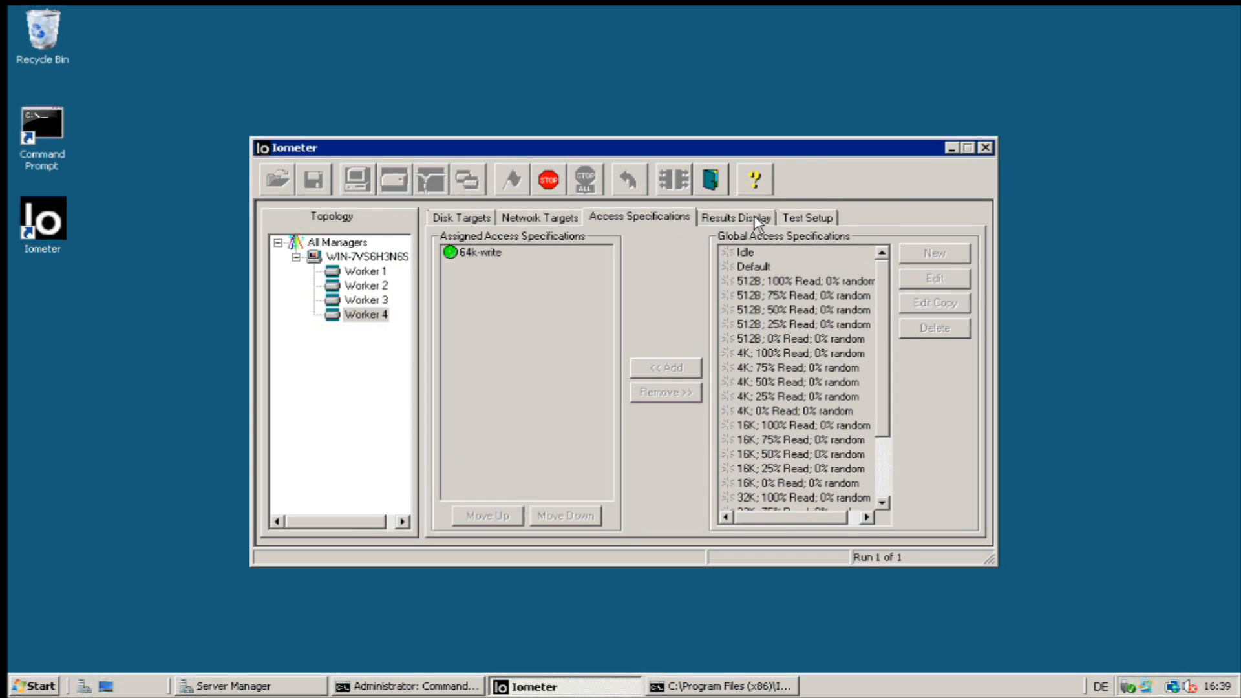
{"action": "left_click", "coordinate": [744, 219]}
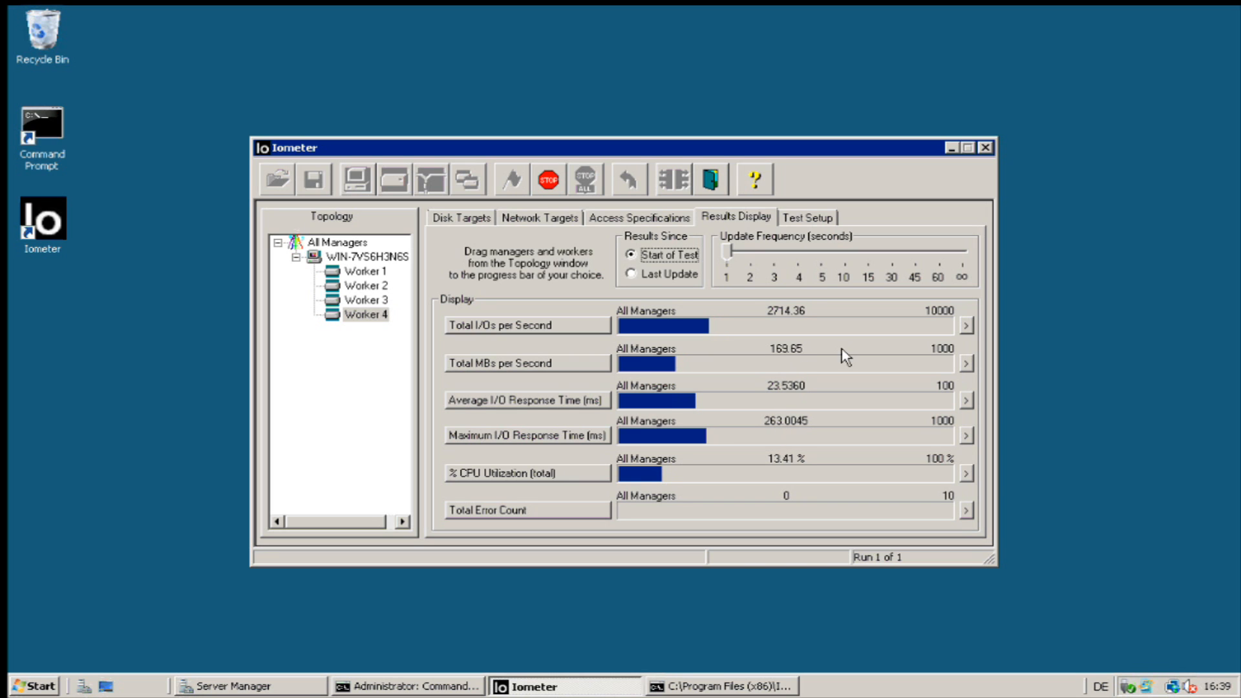
Watch the 64k-write run reach about 157.66 MB/s and 2522.63 IOPS with zero errors.
{"action": "mouse_move", "coordinate": [763, 7]}
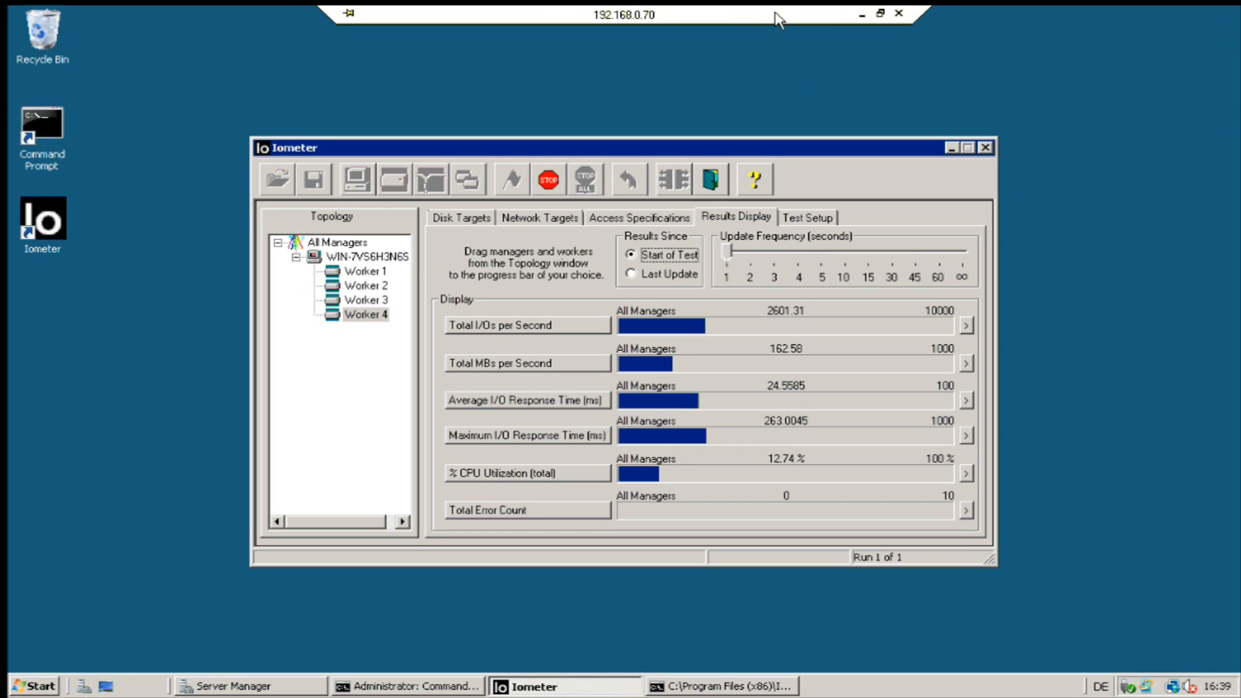
Minimize the Iometer server's remote session and switch to the 192.168.0.6 Remote Desktop.
{"action": "left_click", "coordinate": [864, 19]}
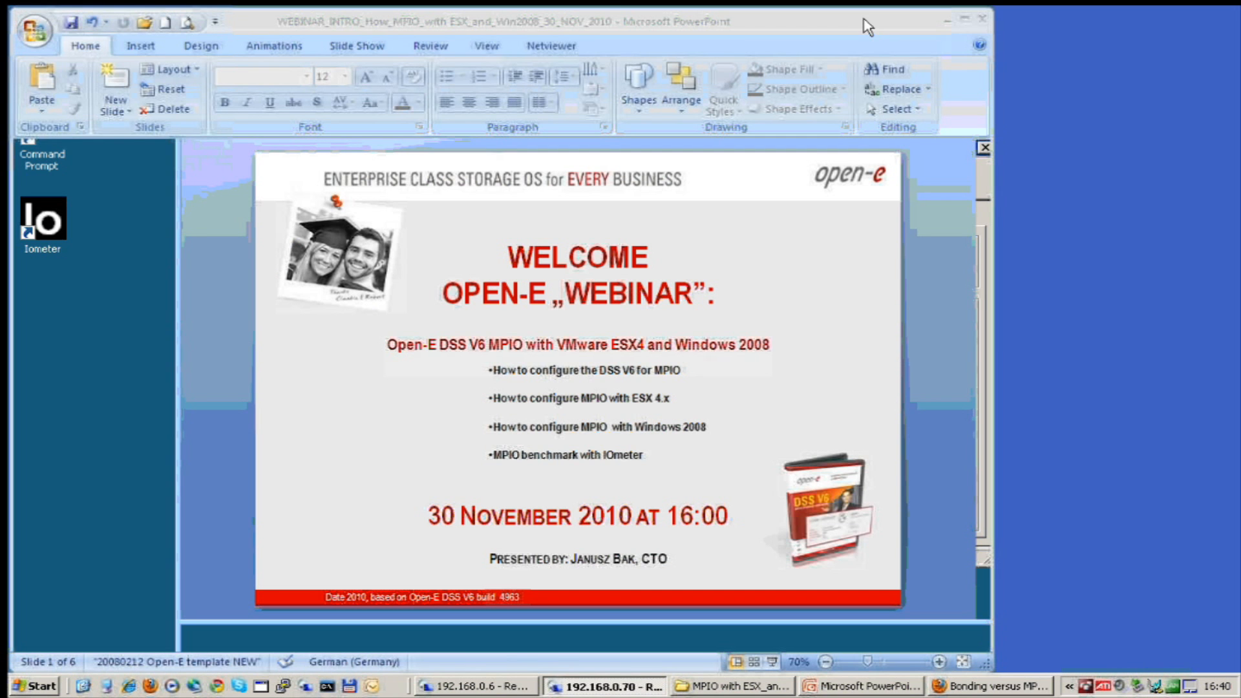
{"action": "left_click", "coordinate": [506, 689]}
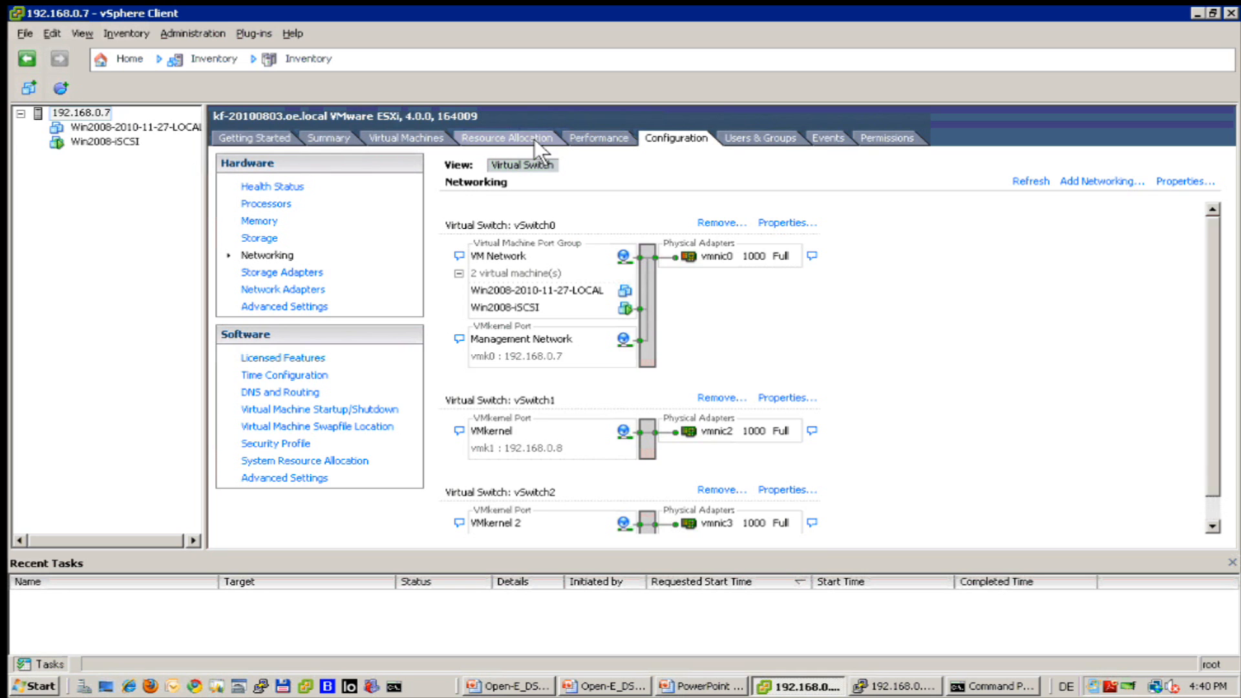
Change the real-time network chart from the host and vmnic0 to vmnic2 and vmnic3 data transmit rate.
{"action": "left_click", "coordinate": [587, 129]}
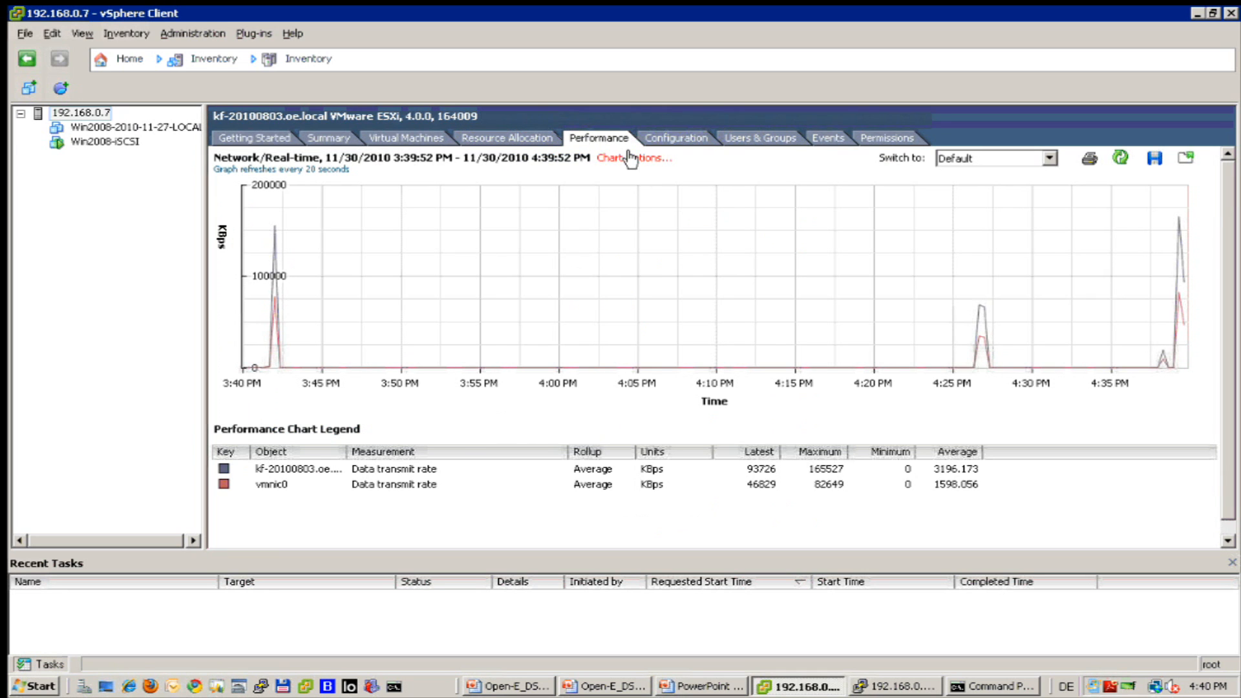
{"action": "left_click", "coordinate": [630, 158]}
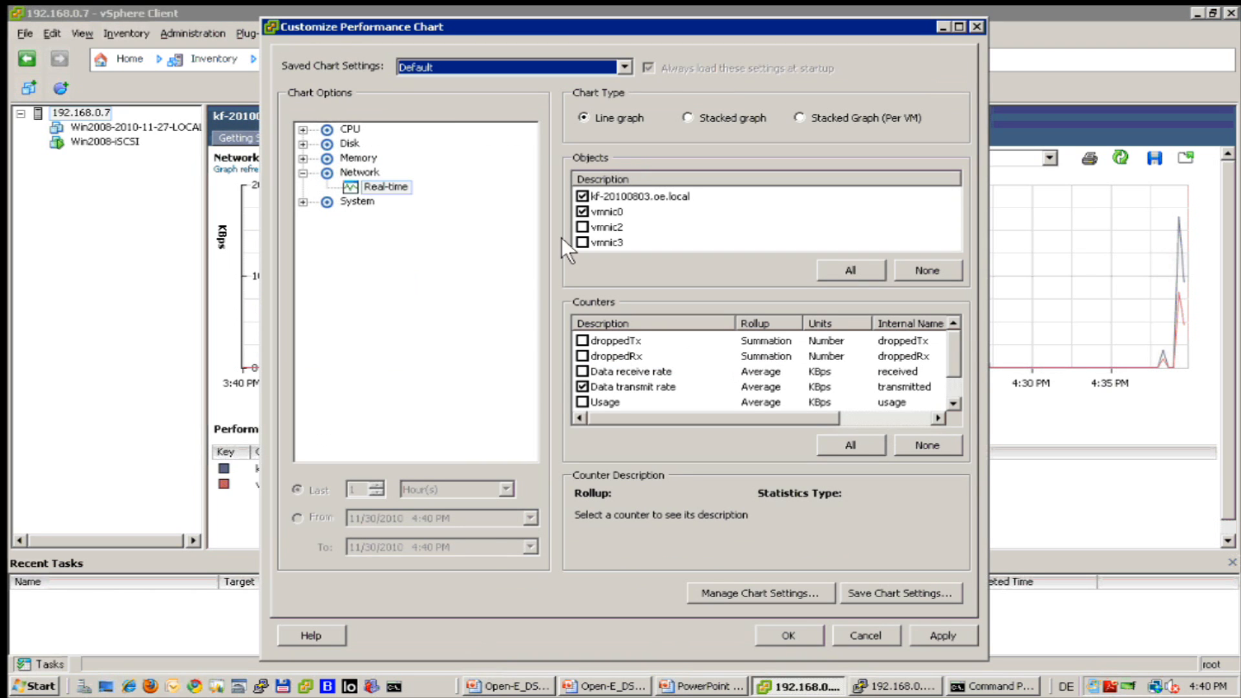
{"action": "left_click", "coordinate": [581, 212]}
{"action": "left_click", "coordinate": [582, 211]}
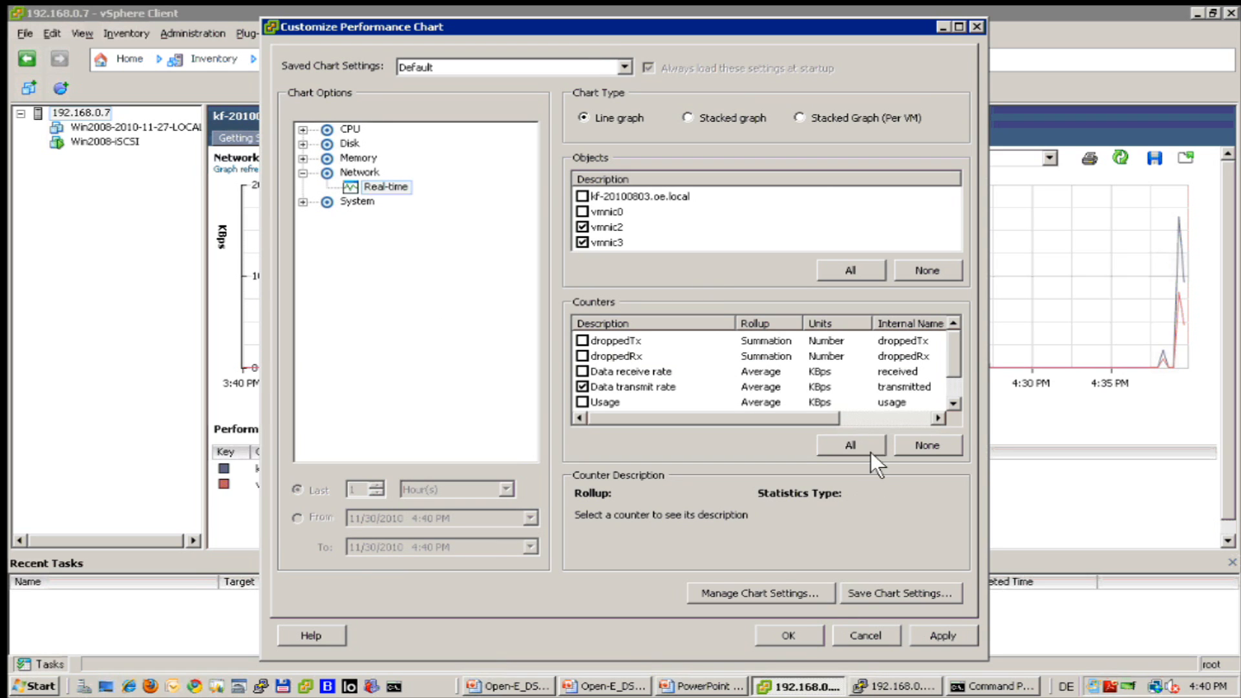
{"action": "left_click", "coordinate": [795, 628]}
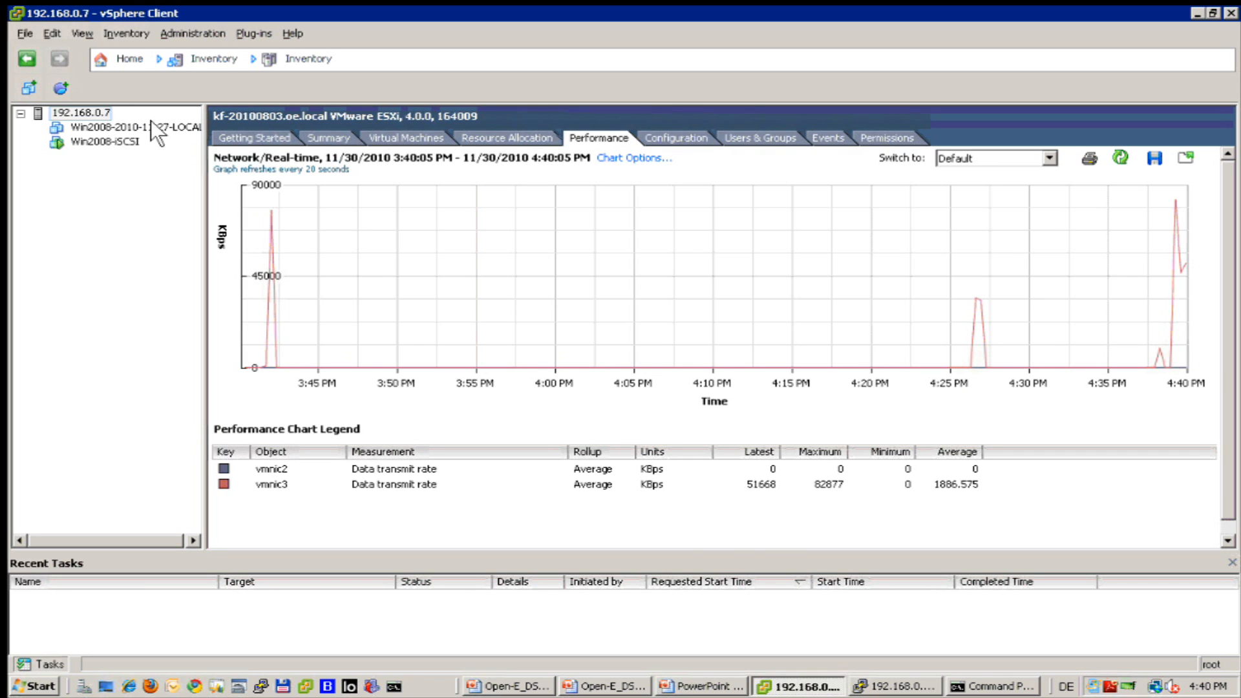
{"action": "left_click", "coordinate": [640, 133]}
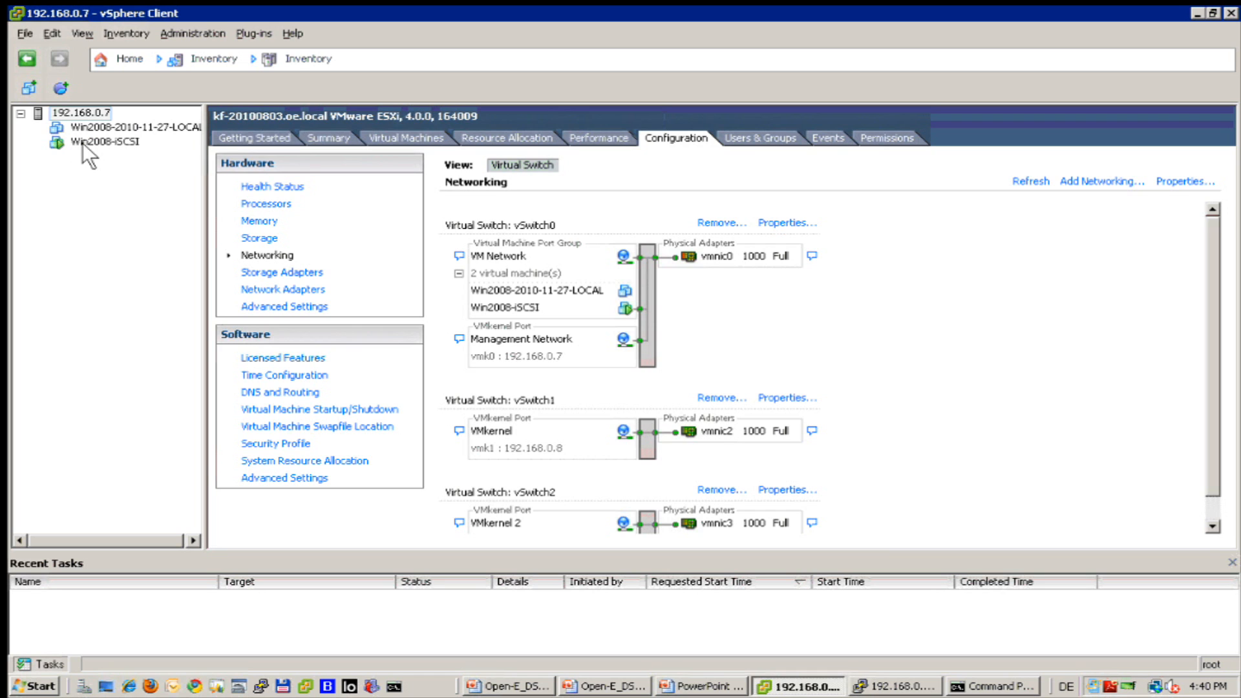
{"action": "scroll", "coordinate": [1203, 514], "scroll_direction": "down", "scroll_amount": 1}
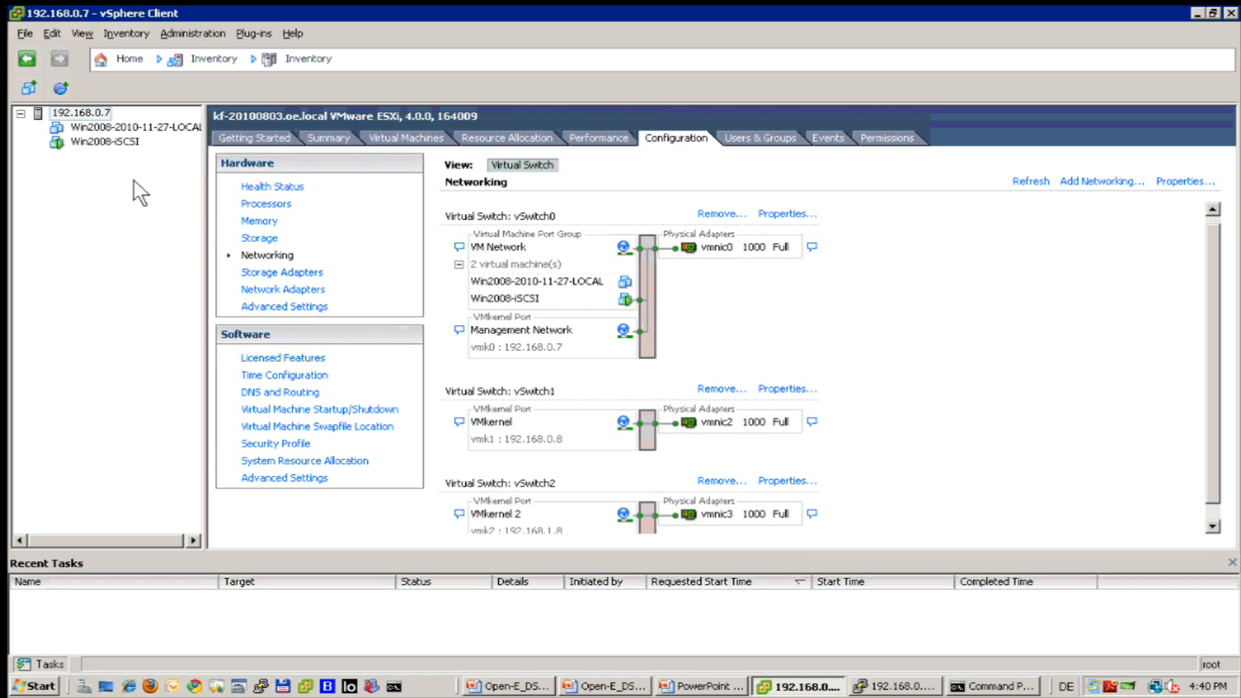
{"action": "left_click", "coordinate": [584, 129]}
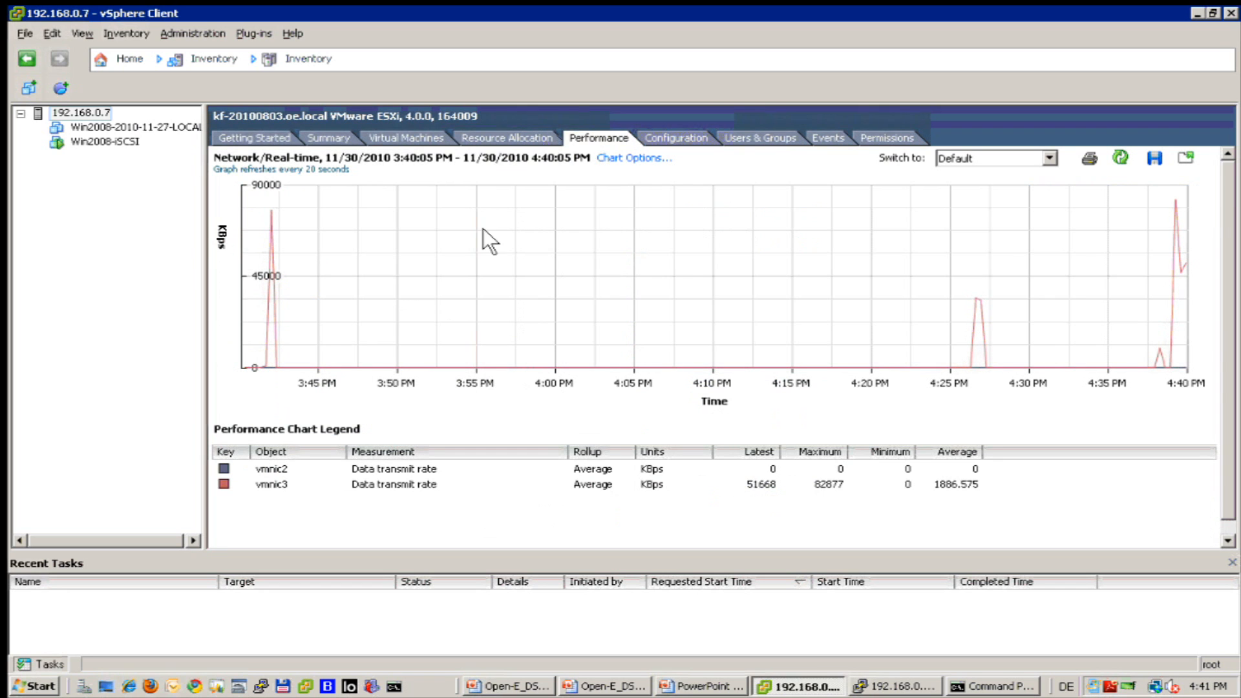
{"action": "mouse_move", "coordinate": [472, 311]}
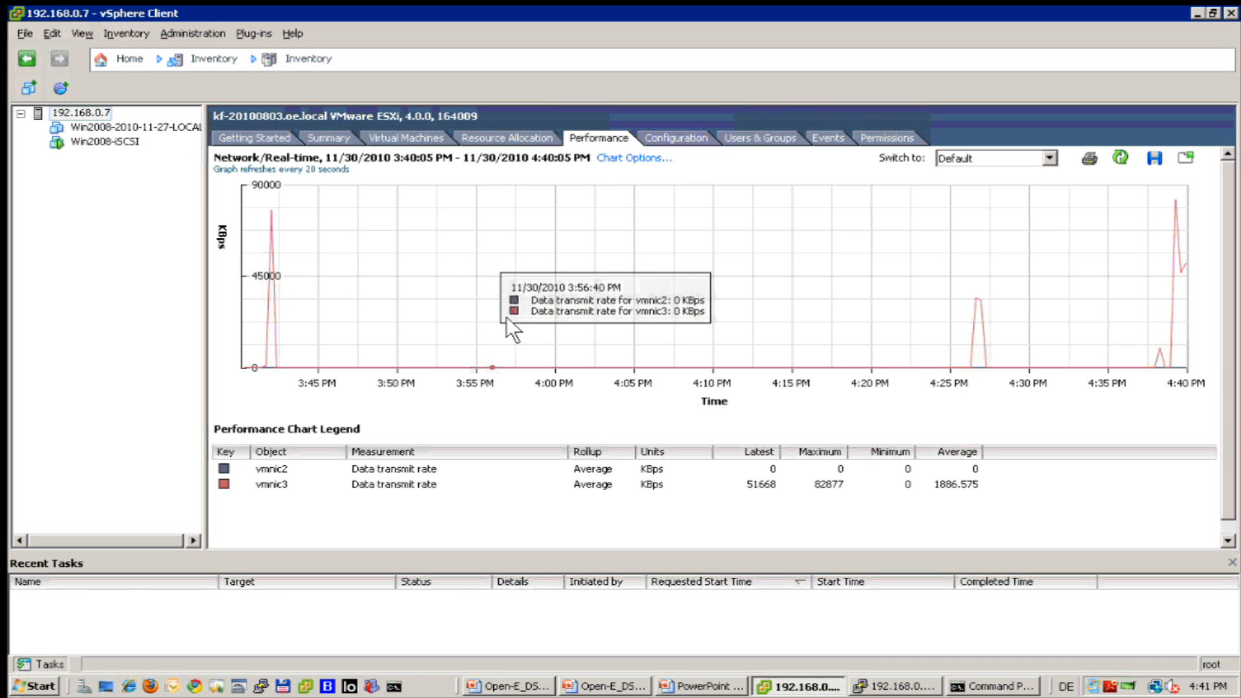
{"action": "mouse_move", "coordinate": [1178, 264]}
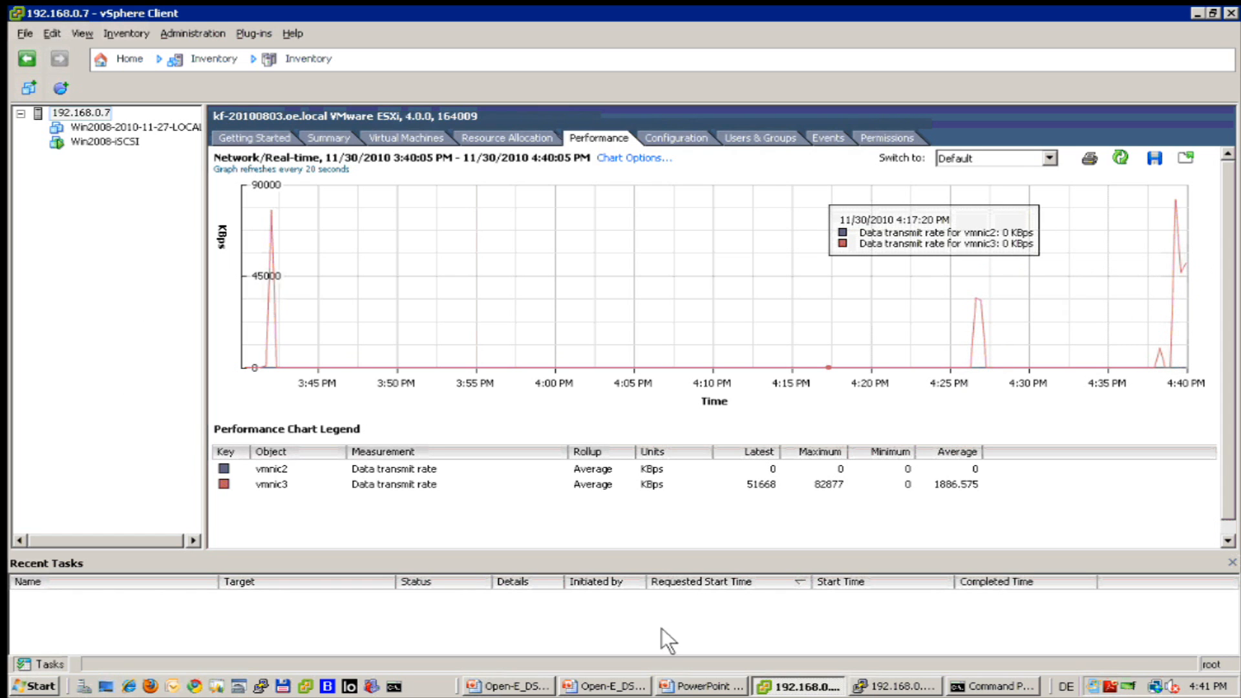
{"action": "left_click", "coordinate": [970, 684]}
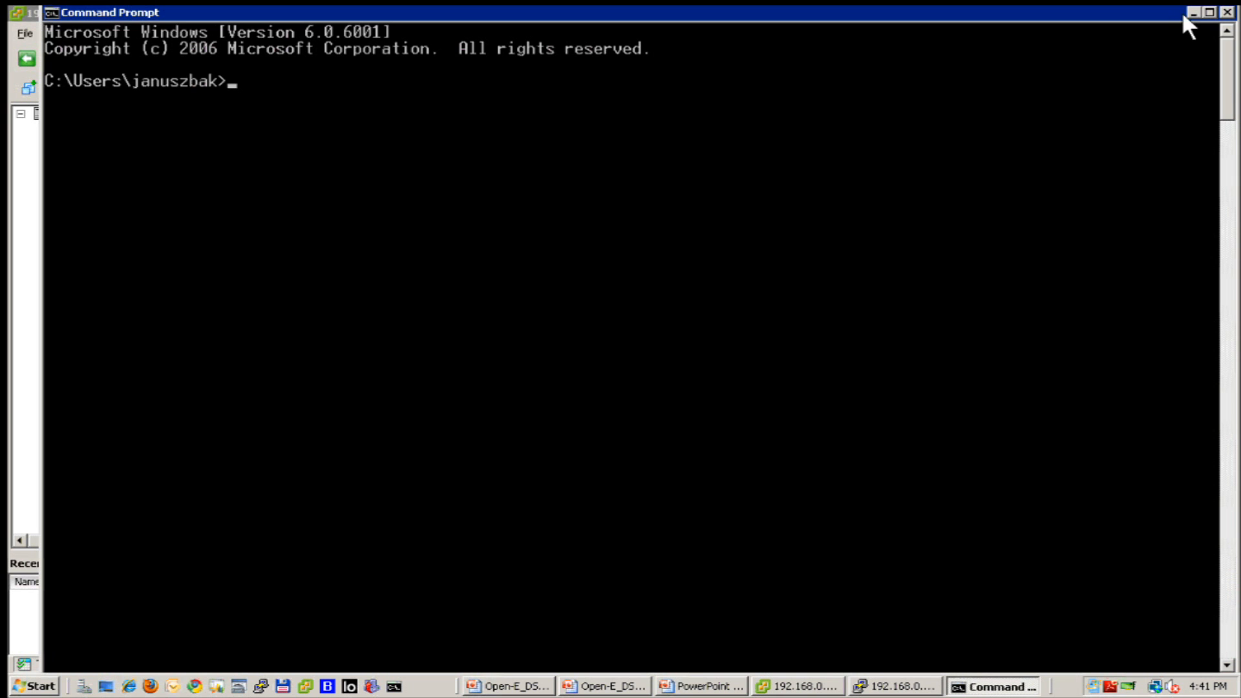
{"action": "left_click", "coordinate": [1193, 13]}
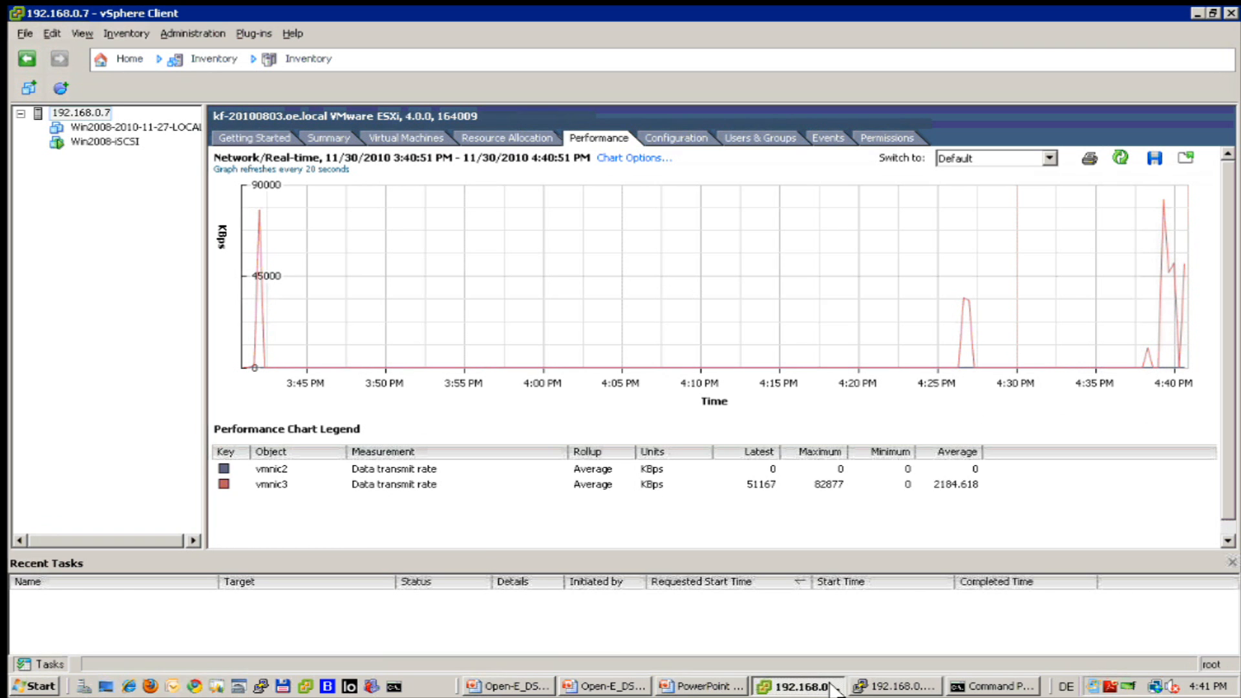
{"action": "left_click", "coordinate": [878, 686]}
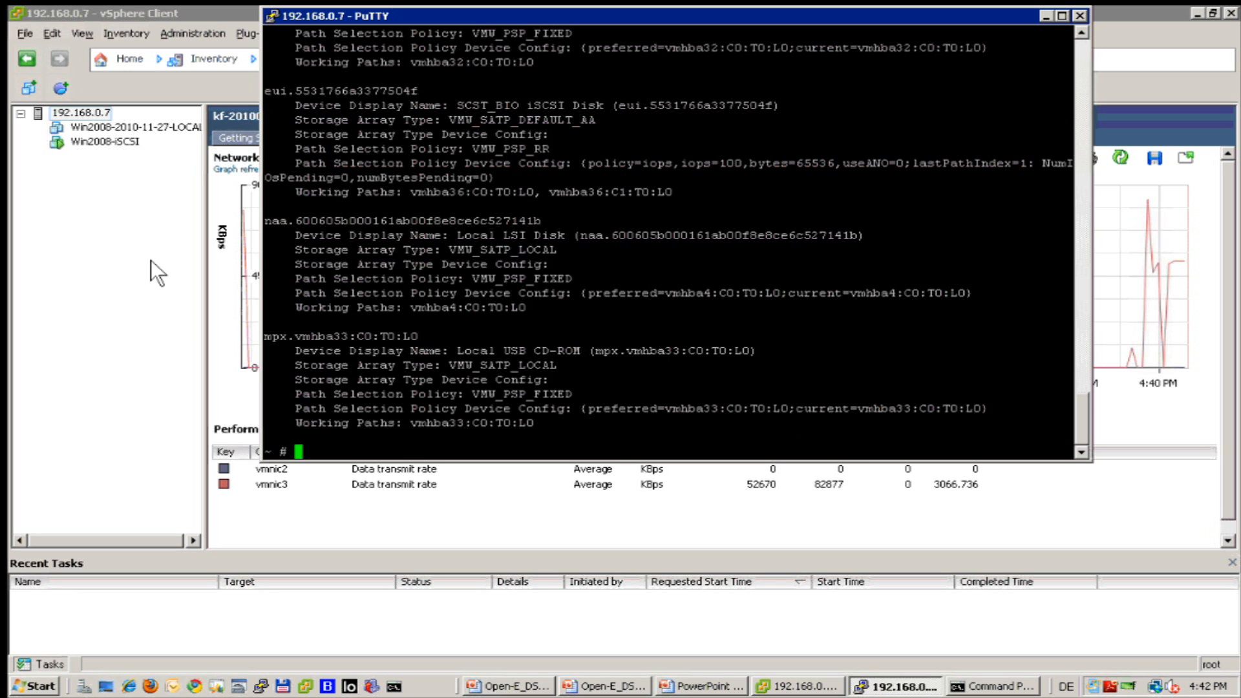
{"action": "left_click", "coordinate": [123, 228]}
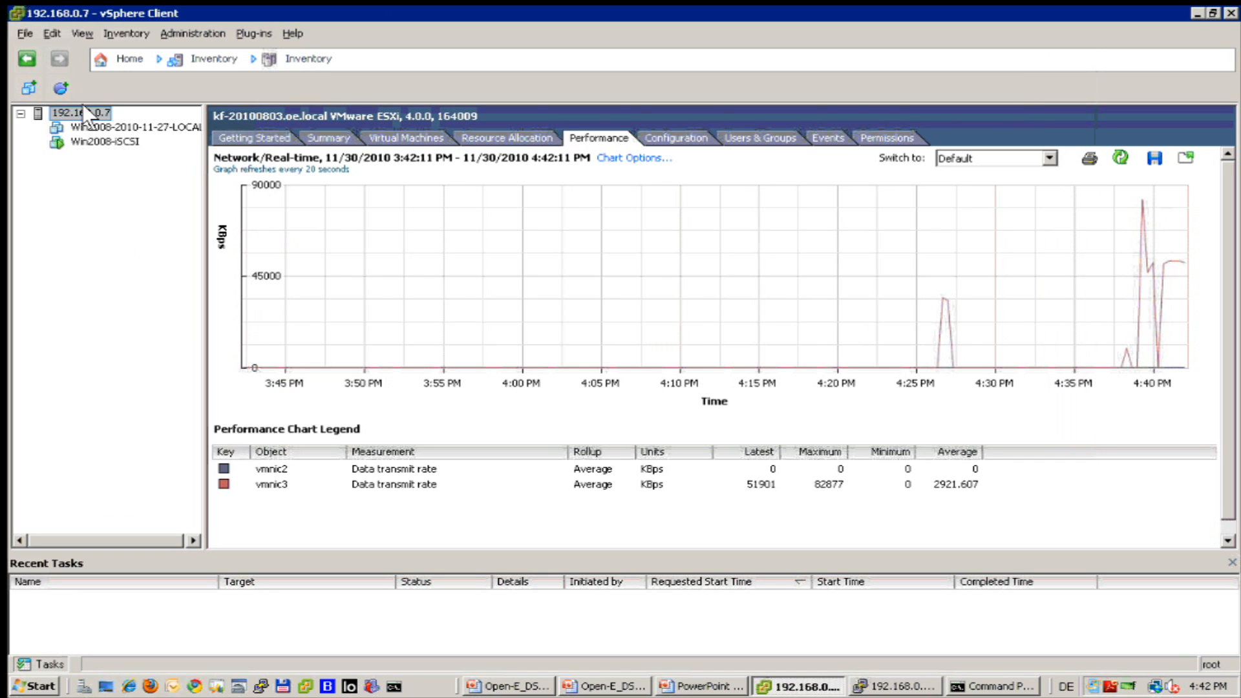
Start a Typical new virtual machine with the default name on [iSCSI], with a Linux guest OS.
{"action": "left_click", "coordinate": [18, 78]}
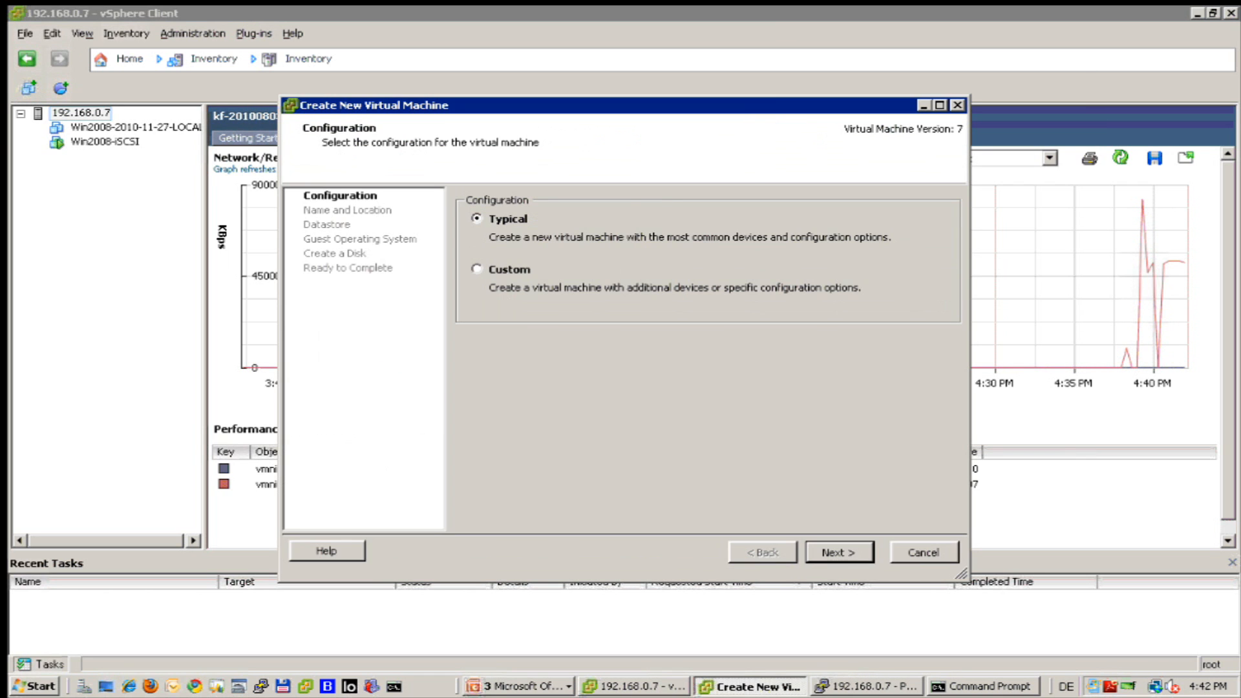
{"action": "left_click", "coordinate": [842, 560]}
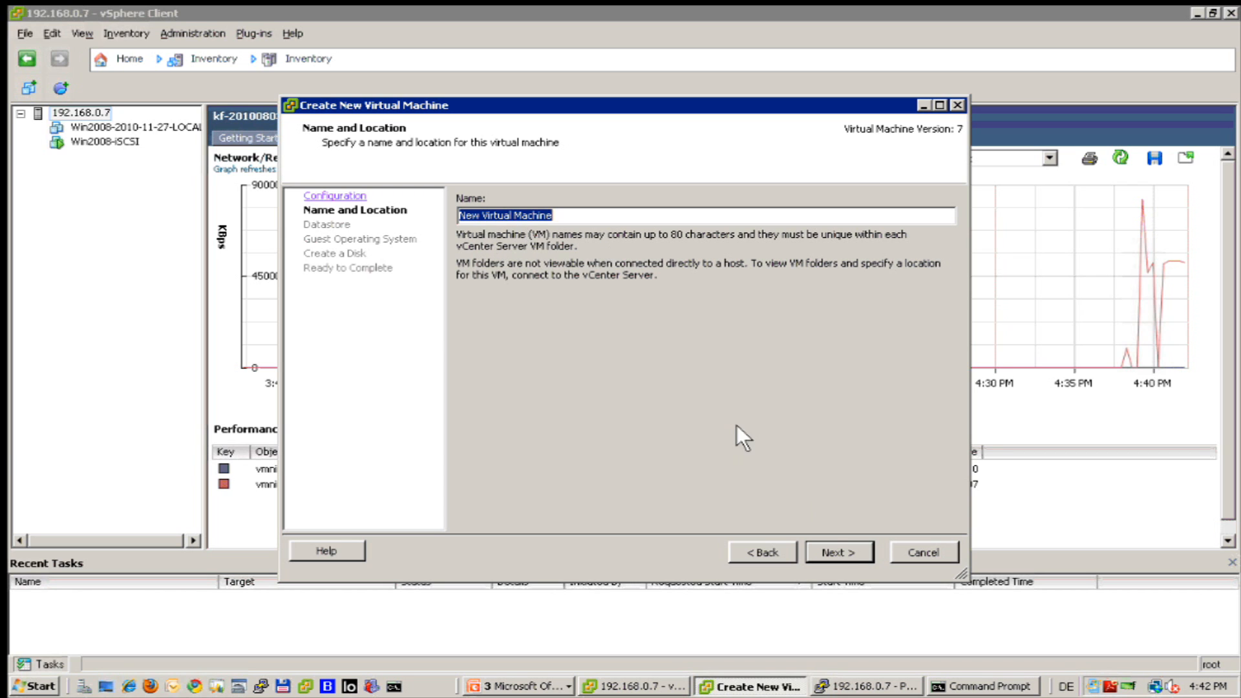
{"action": "left_click", "coordinate": [841, 553]}
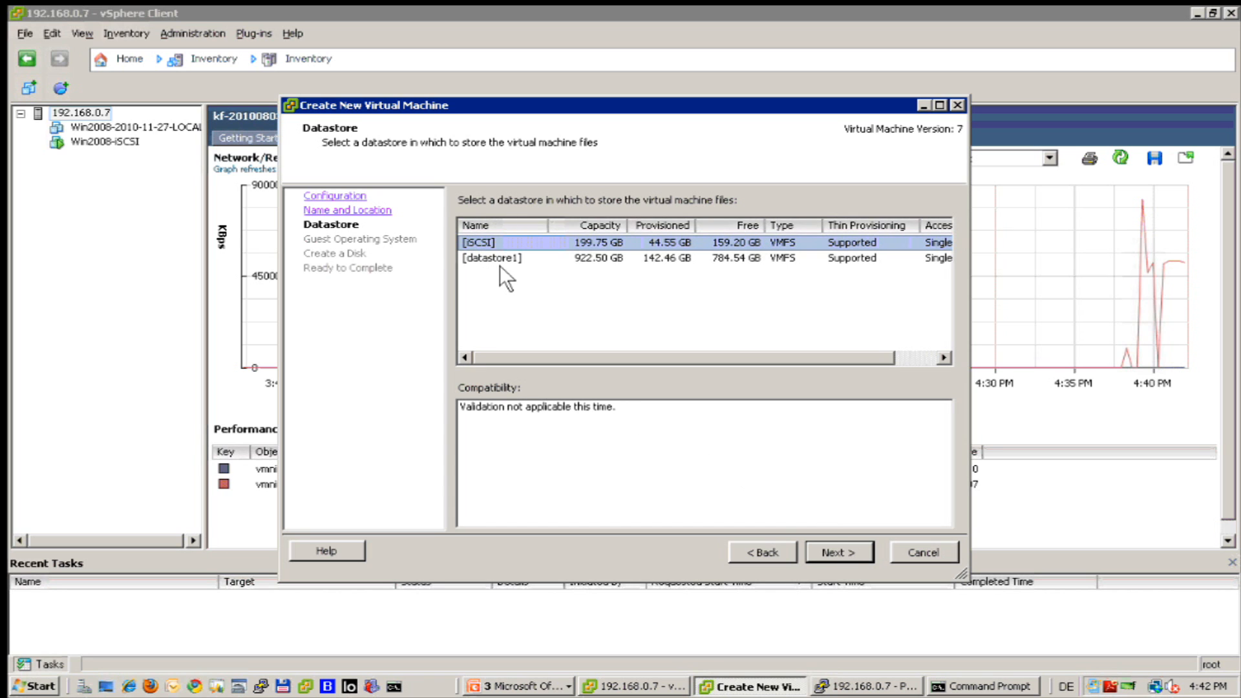
{"action": "left_click", "coordinate": [830, 551]}
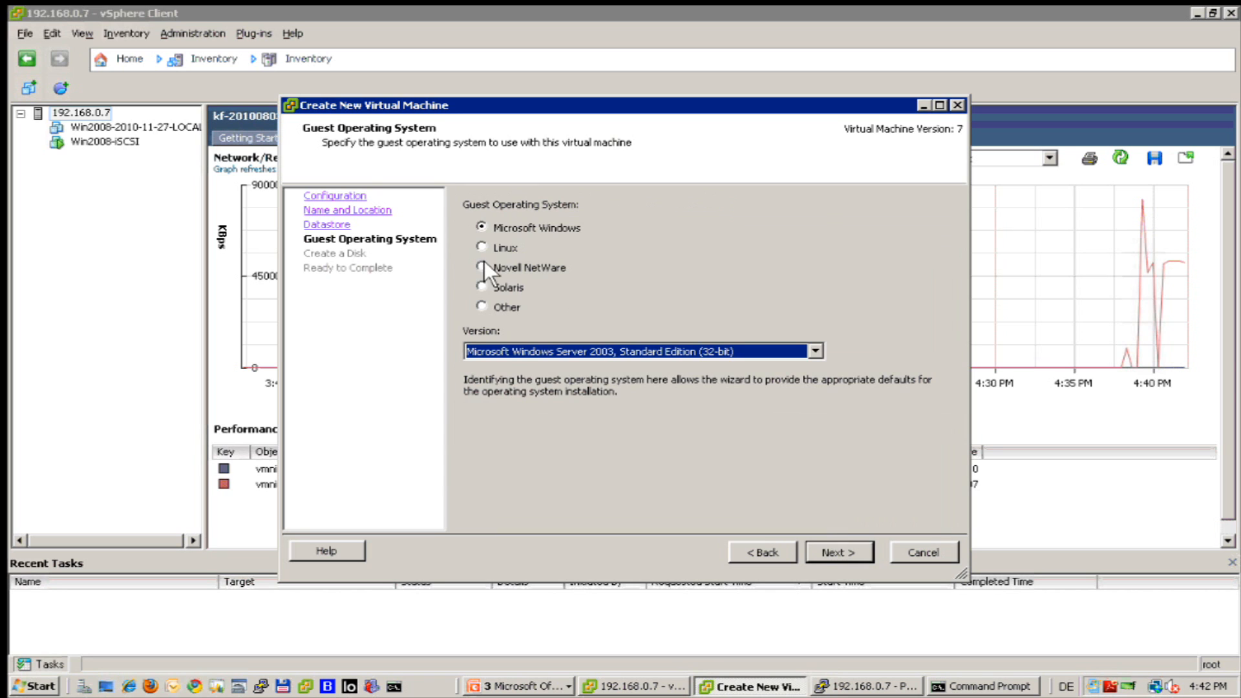
{"action": "left_click", "coordinate": [480, 246]}
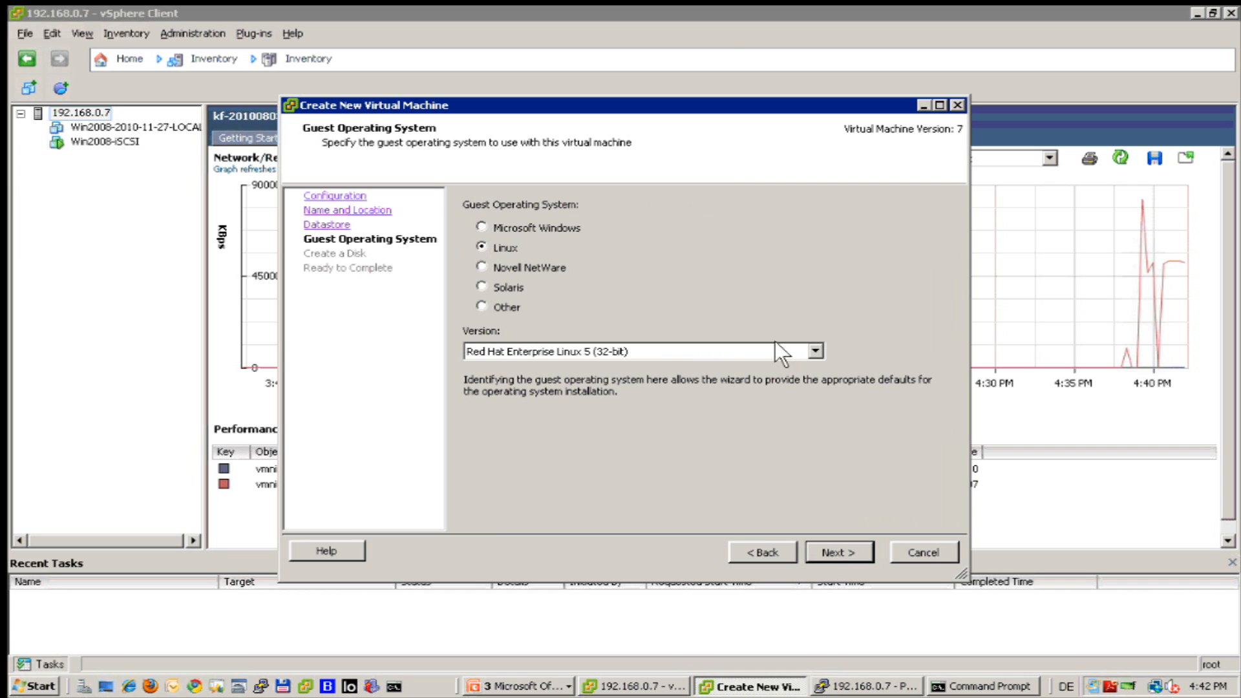
{"action": "left_click", "coordinate": [814, 350]}
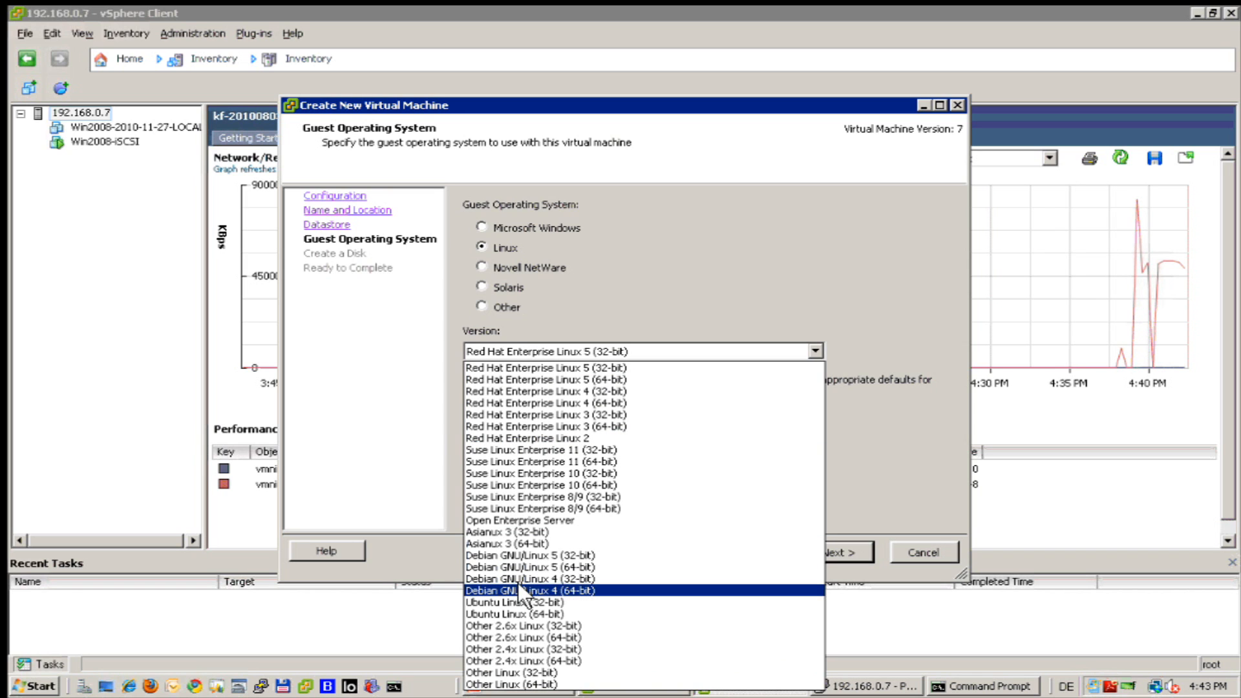
Pick Debian GNU/Linux 4 (64-bit) from the Version list.
{"action": "left_click", "coordinate": [542, 591]}
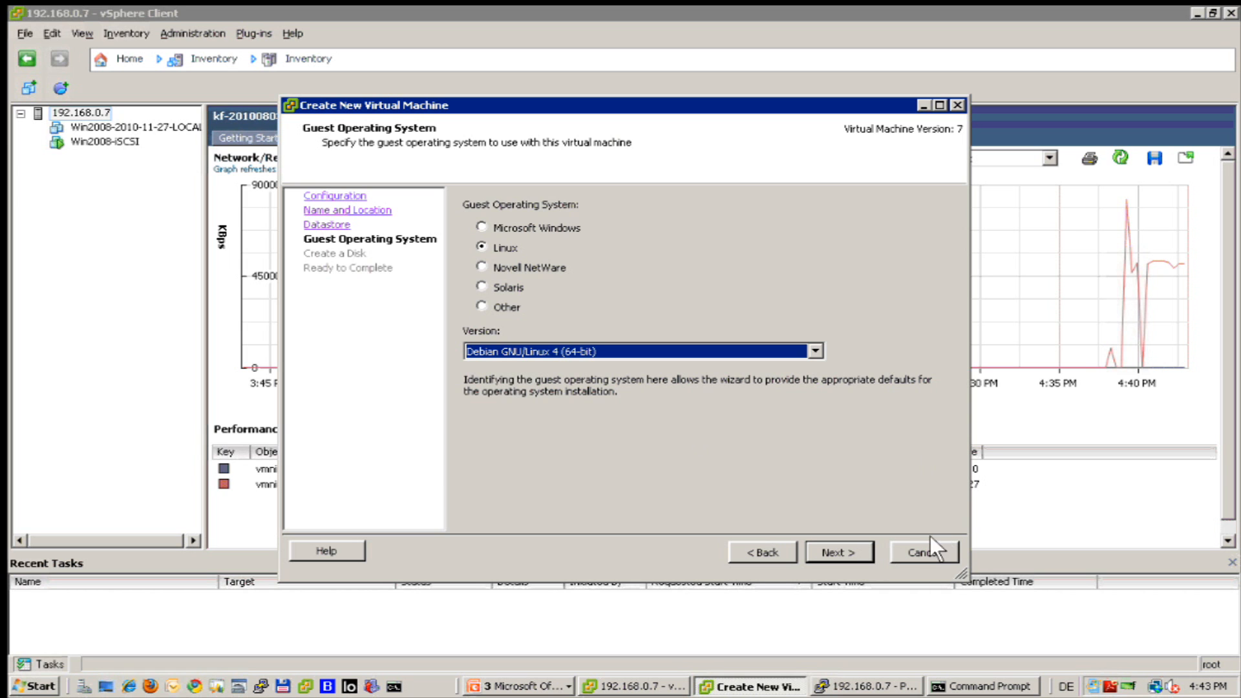
Cancel the Create New Virtual Machine wizard.
{"action": "left_click", "coordinate": [918, 547]}
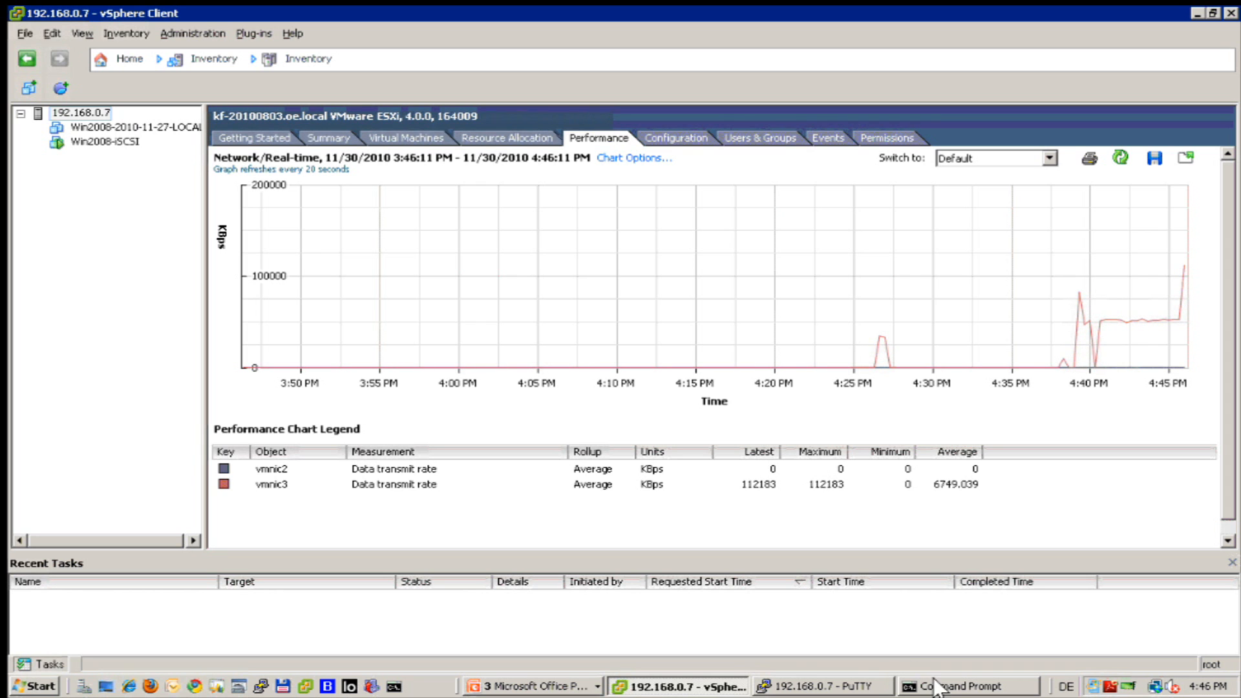
Get a fresh prompt in the PuTTY ESX shell, then minimize it to reveal the network chart.
{"action": "left_click", "coordinate": [800, 678]}
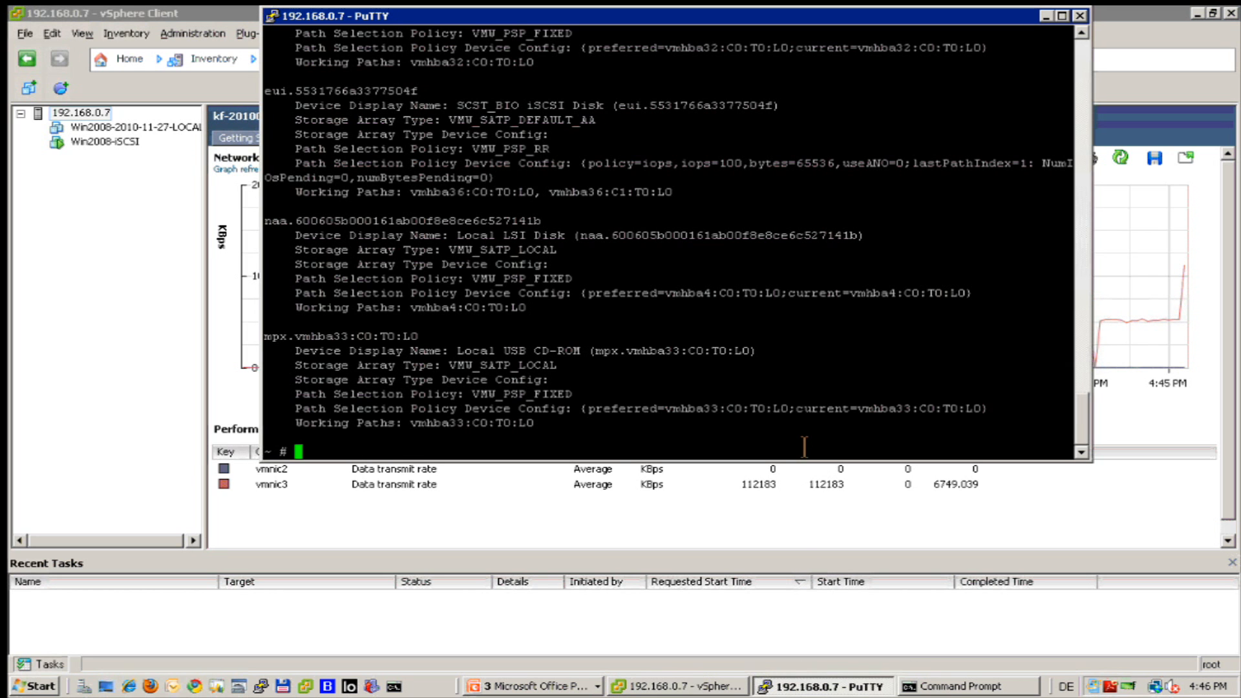
{"action": "key", "text": "Return"}
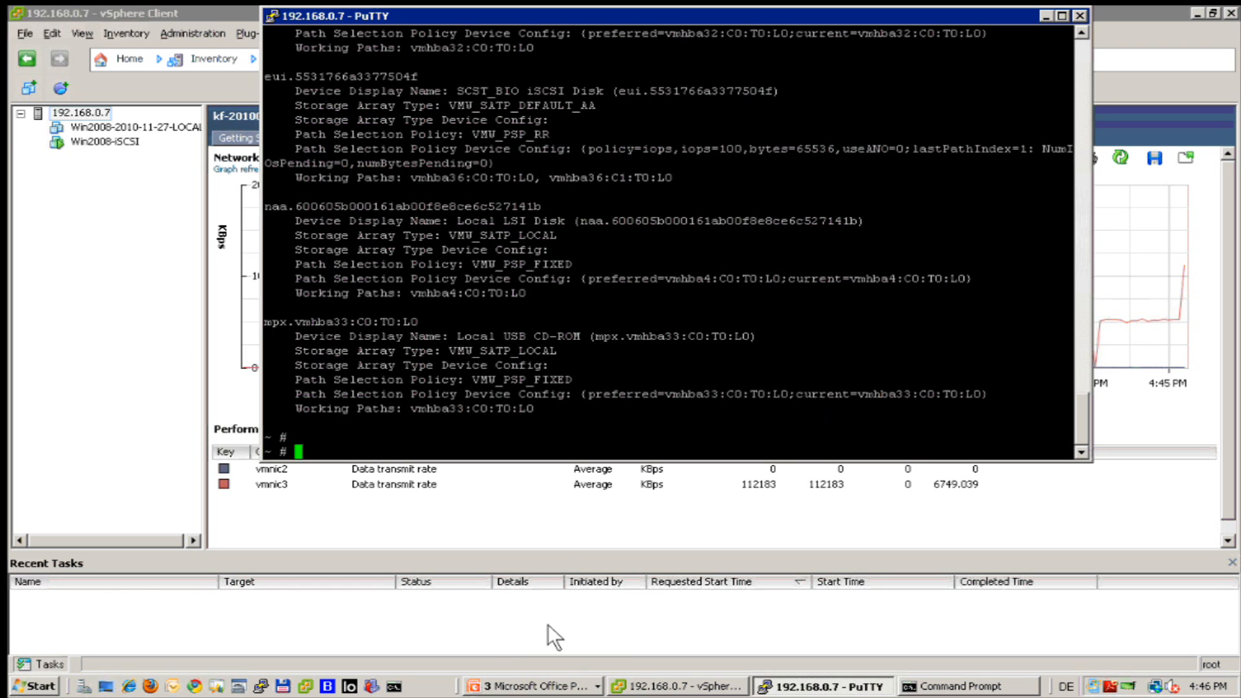
{"action": "left_click", "coordinate": [1046, 15]}
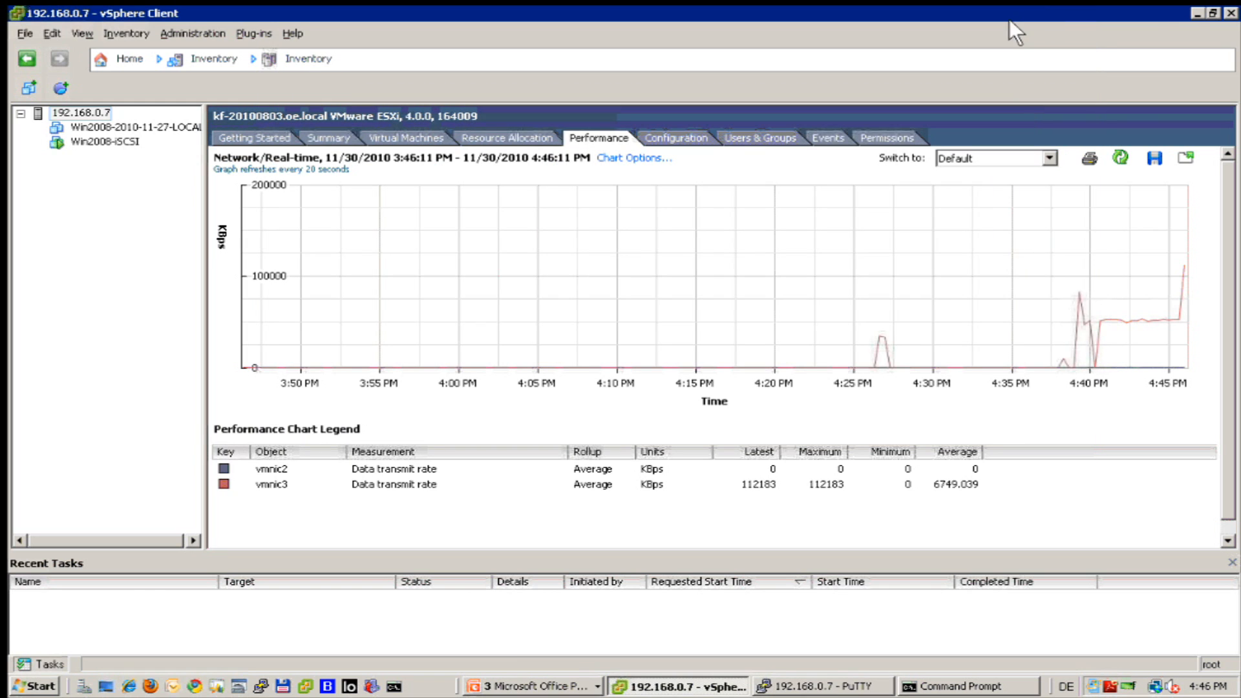
End the PowerPoint slide show and open the dss230 Areca RAID Storage Manager in Firefox.
{"action": "left_click", "coordinate": [1194, 12]}
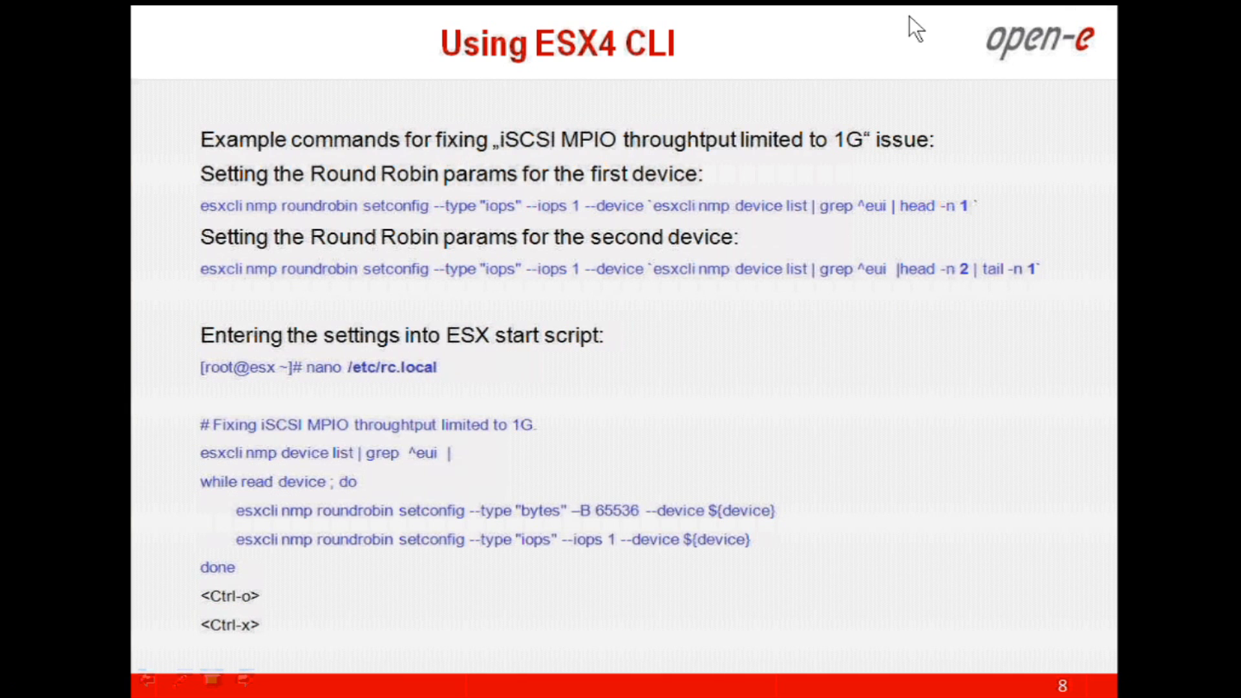
{"action": "key", "text": "Escape"}
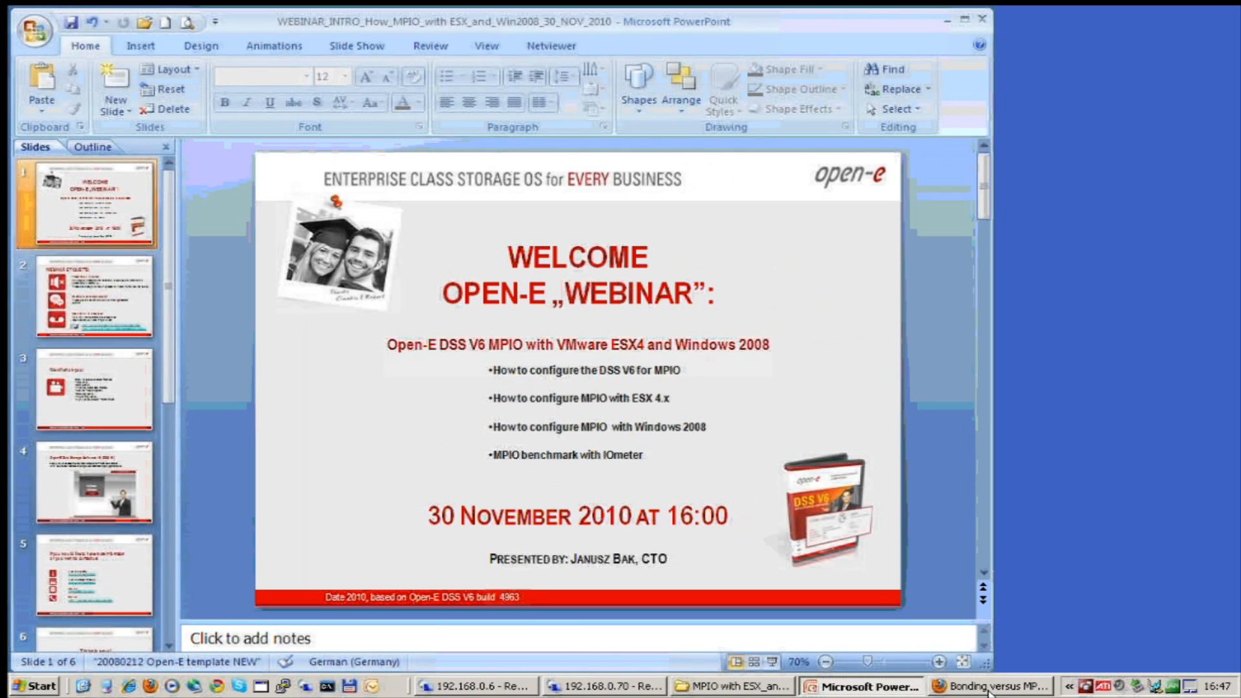
{"action": "left_click", "coordinate": [989, 687]}
{"action": "left_click", "coordinate": [161, 115]}
{"action": "left_click", "coordinate": [801, 413]}
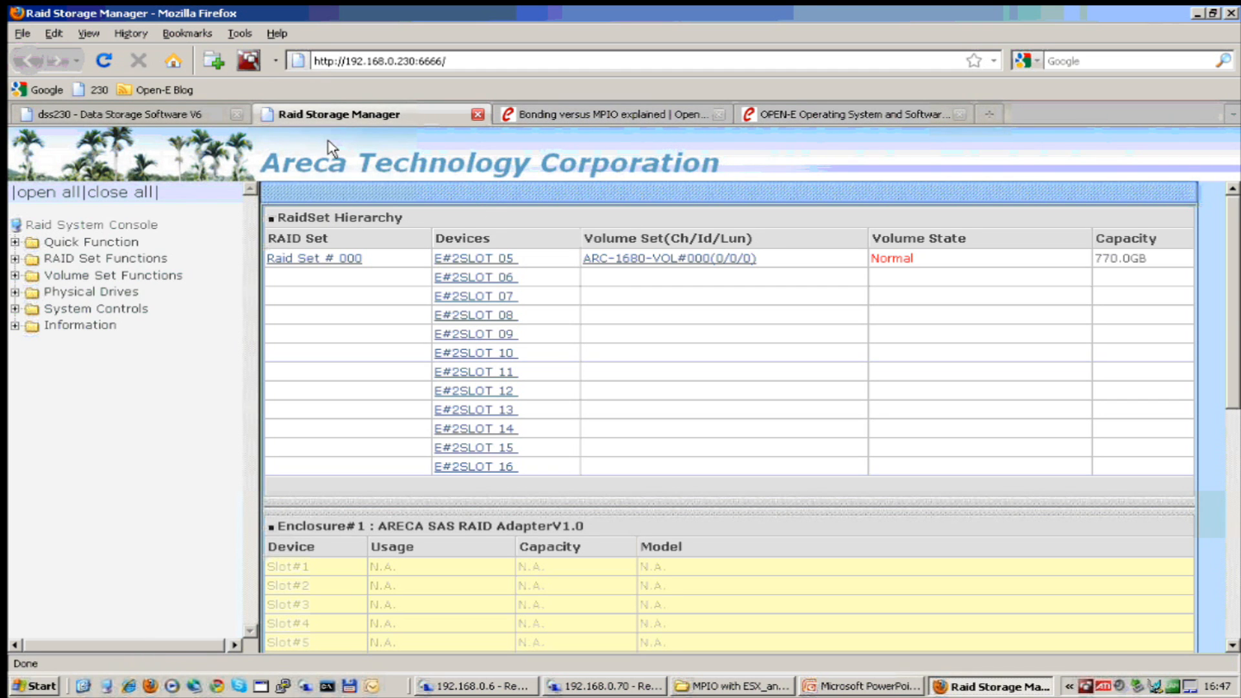
Check ARC-1680-VOL#000's details, Raid 5 with a 64KBytes stripe, then close the RAID manager tab.
{"action": "left_click", "coordinate": [640, 259]}
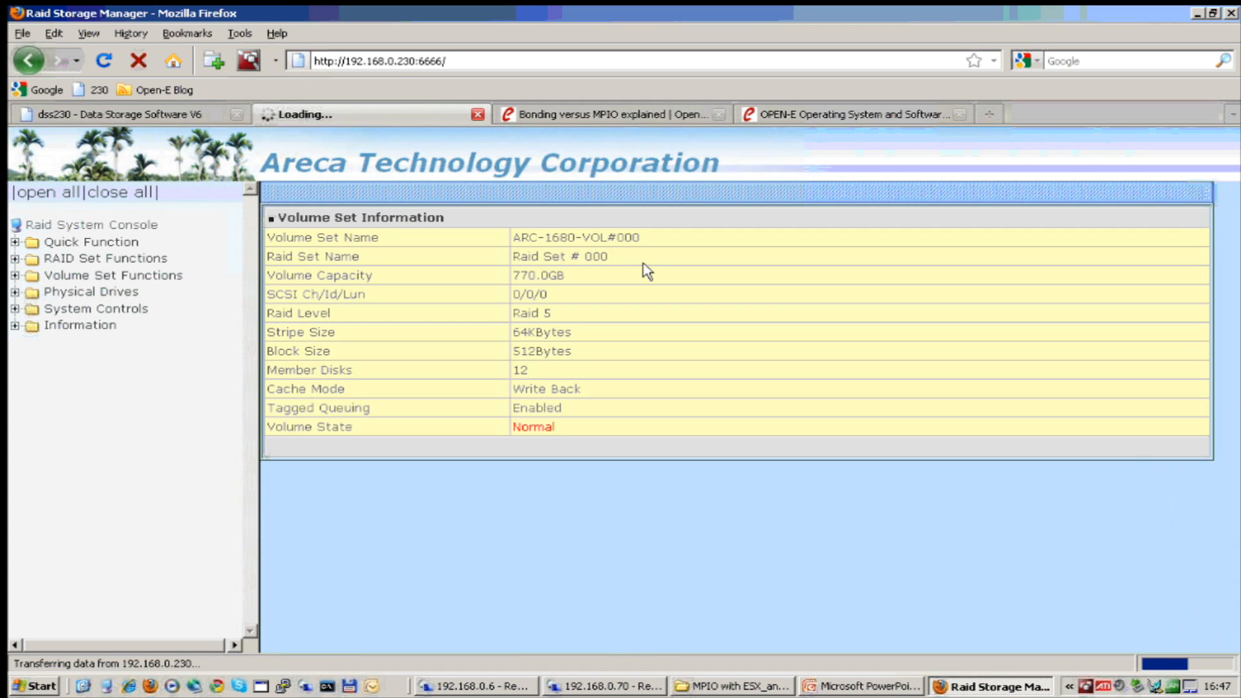
{"action": "left_click_drag", "start_coordinate": [553, 313], "coordinate": [506, 313]}
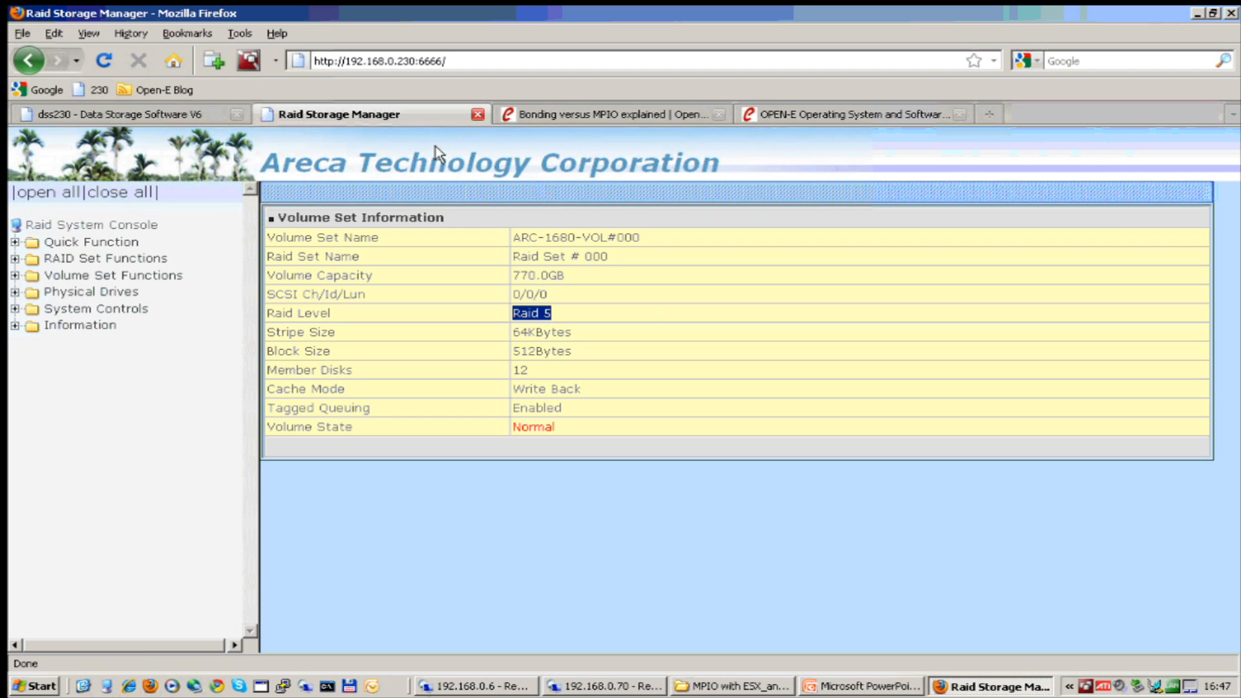
{"action": "left_click", "coordinate": [478, 114]}
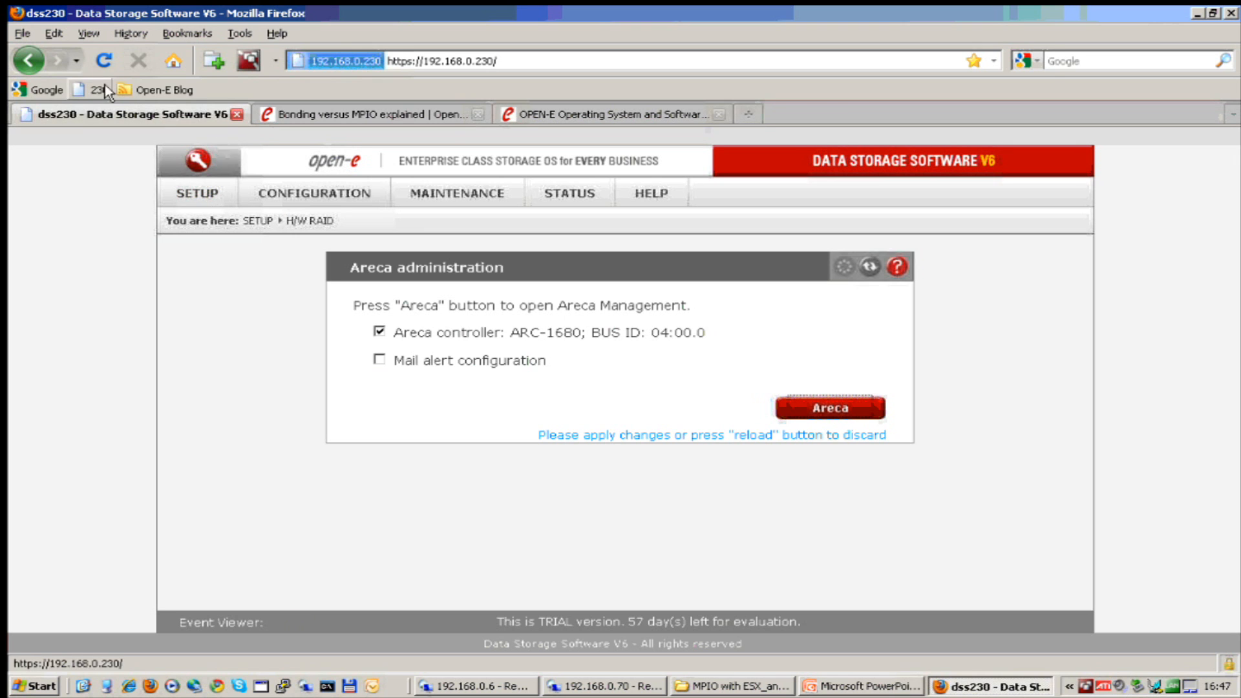
Under SETUP > network > Interfaces, check the eth0 (192.168.0.230) and eth1 (192.168.1.230) IP addresses.
{"action": "left_click", "coordinate": [196, 196]}
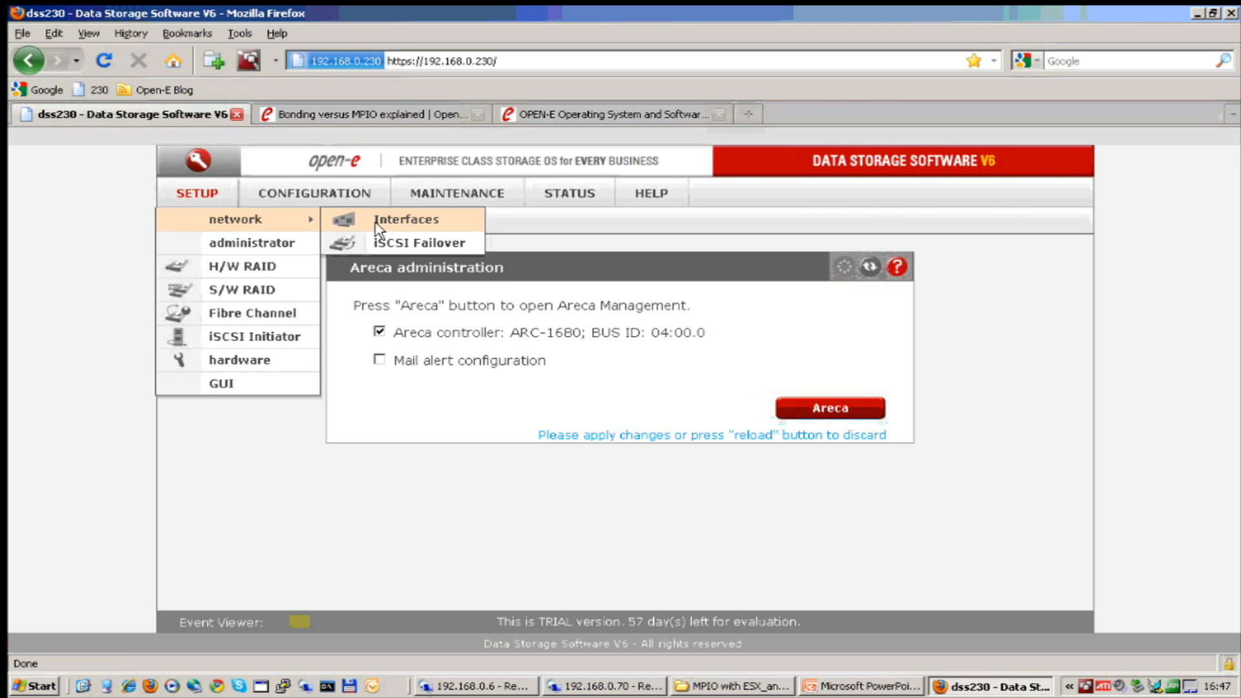
{"action": "left_click", "coordinate": [375, 221]}
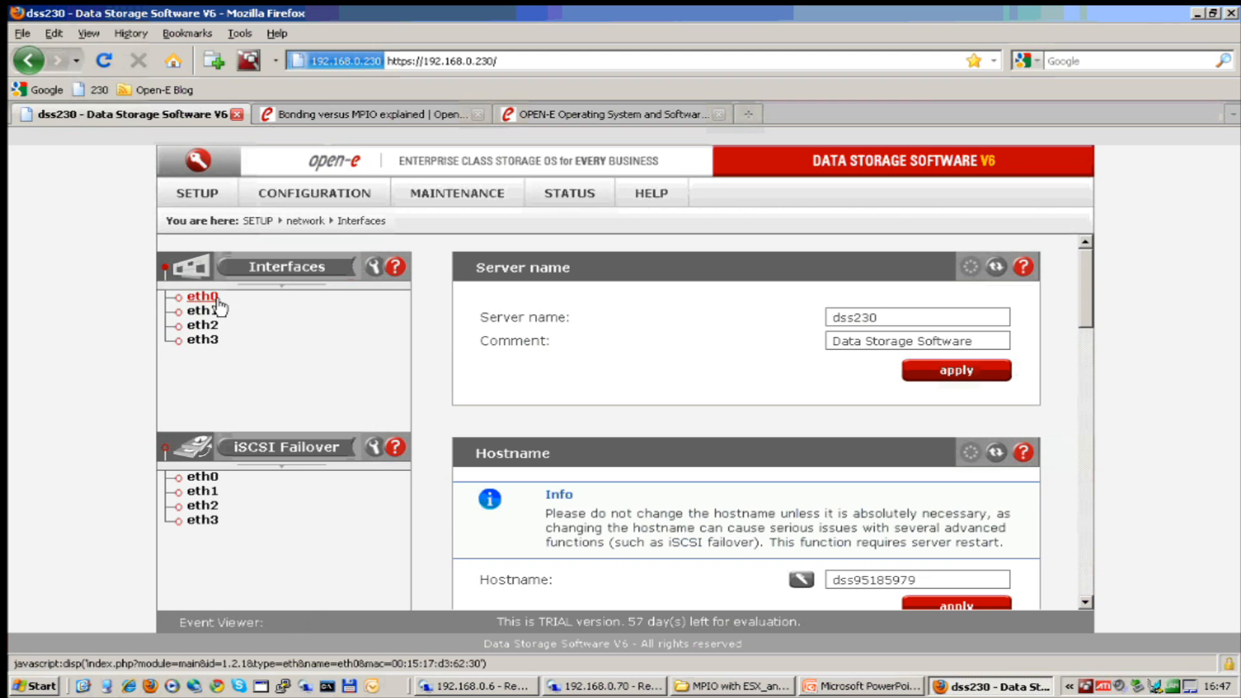
{"action": "left_click", "coordinate": [206, 296]}
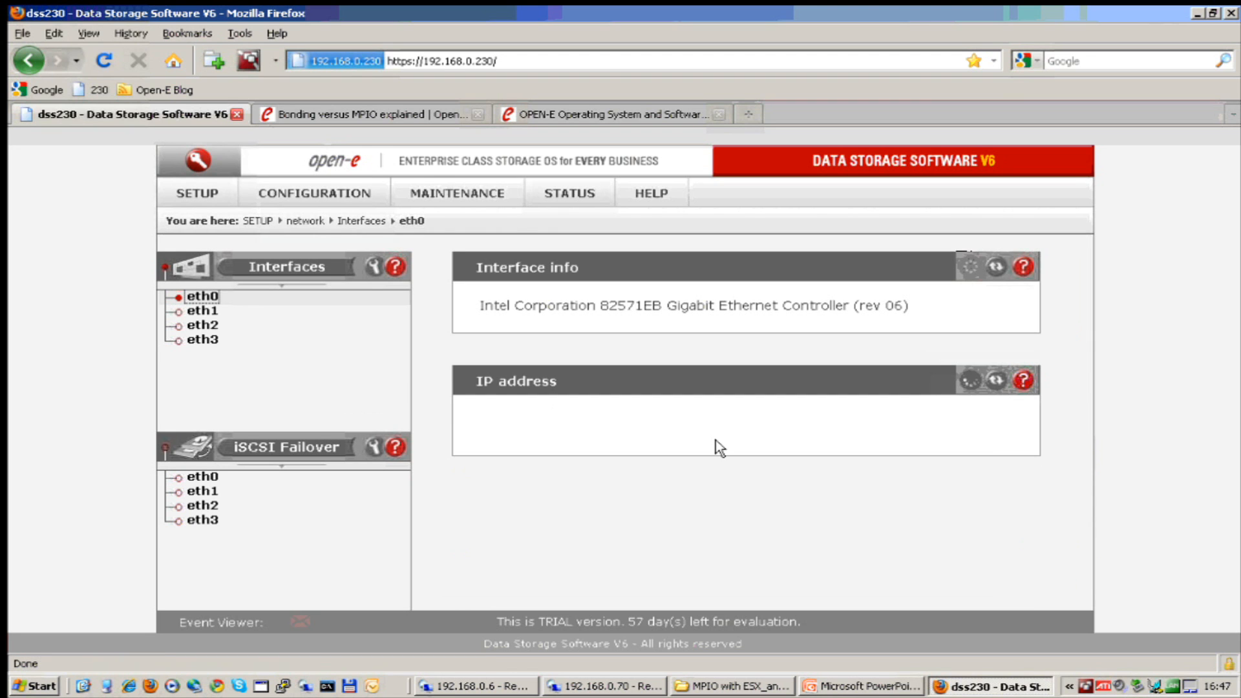
{"action": "scroll", "coordinate": [731, 451], "scroll_direction": "down", "scroll_amount": 2}
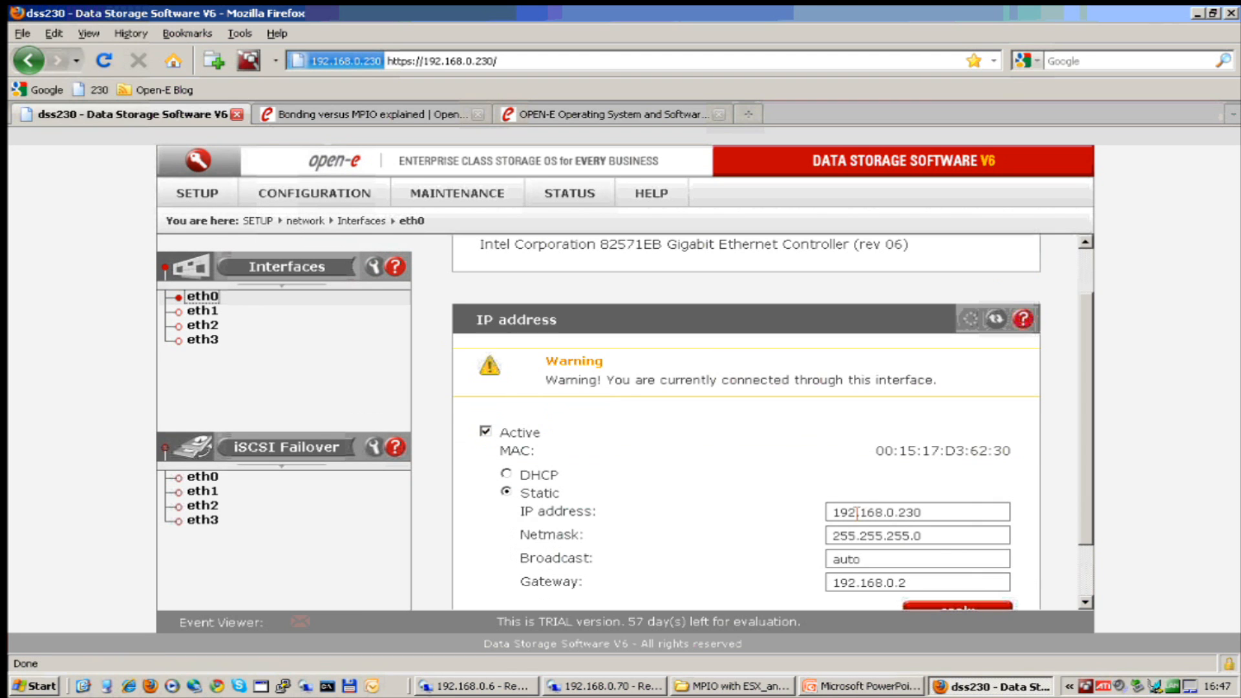
{"action": "left_click_drag", "start_coordinate": [924, 513], "coordinate": [779, 496]}
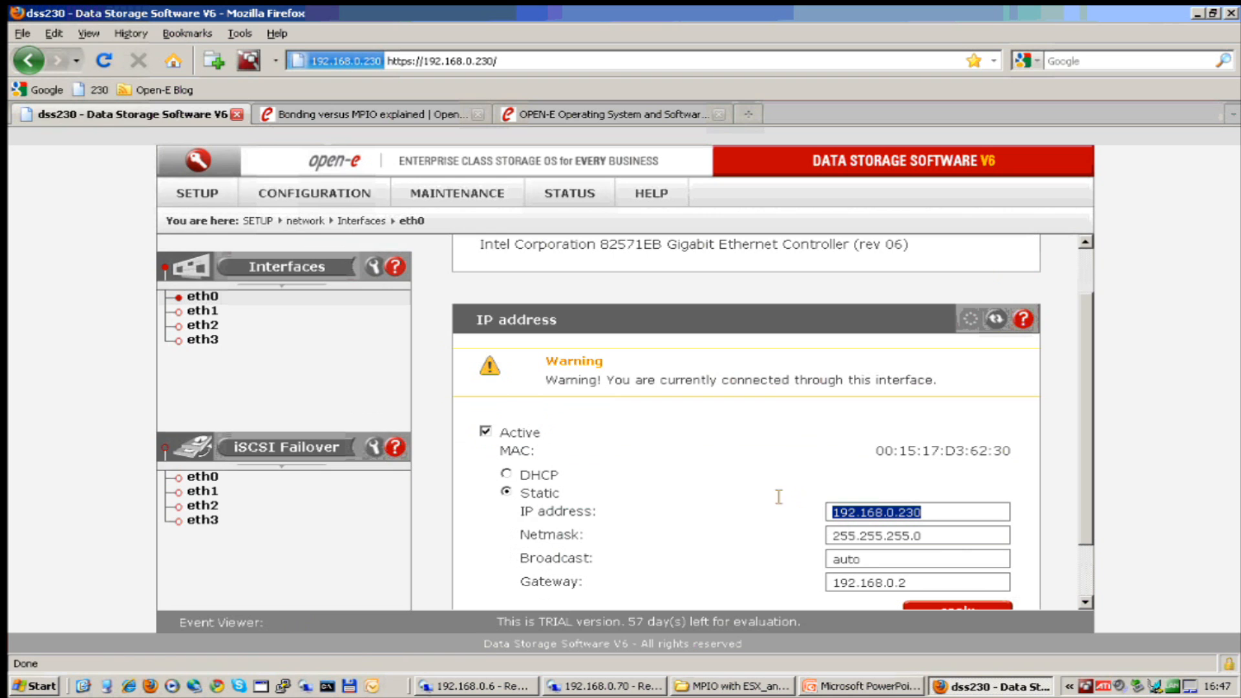
{"action": "left_click", "coordinate": [202, 311]}
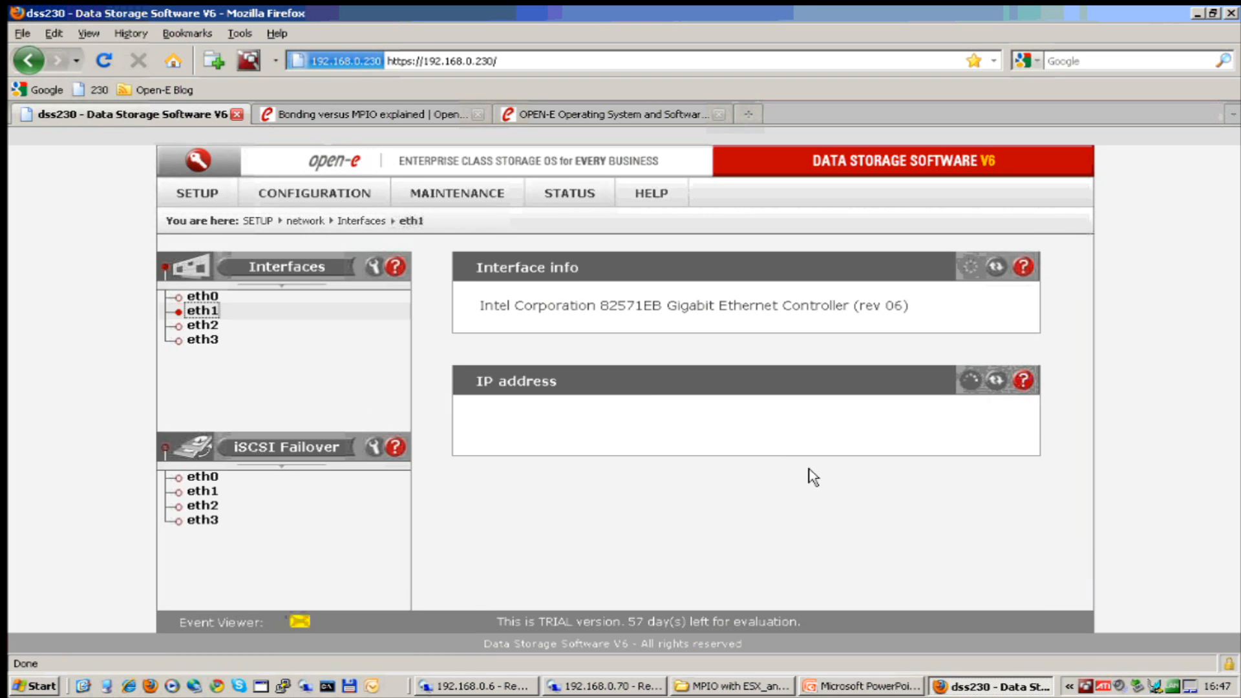
{"action": "left_click_drag", "start_coordinate": [924, 511], "coordinate": [779, 501]}
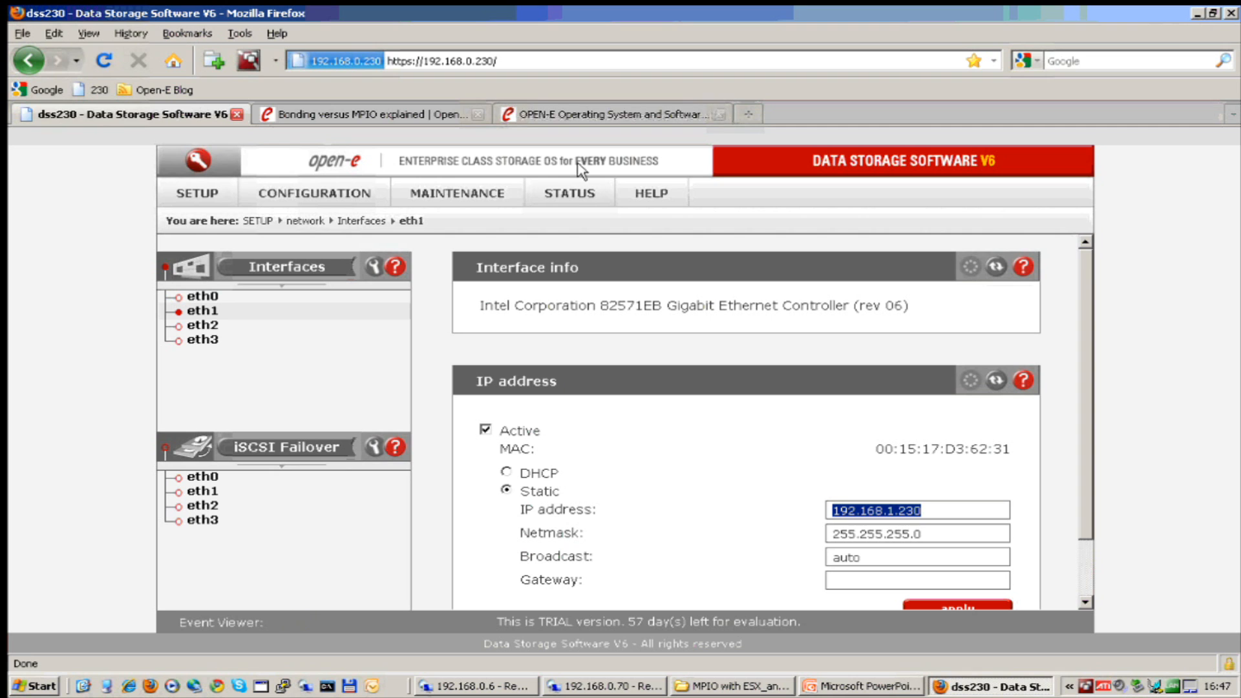
Open the iSCSI Targets list and review target0's iSCSI name and its lv0000 200 GB volume.
{"action": "left_click", "coordinate": [318, 195]}
{"action": "mouse_move", "coordinate": [347, 290]}
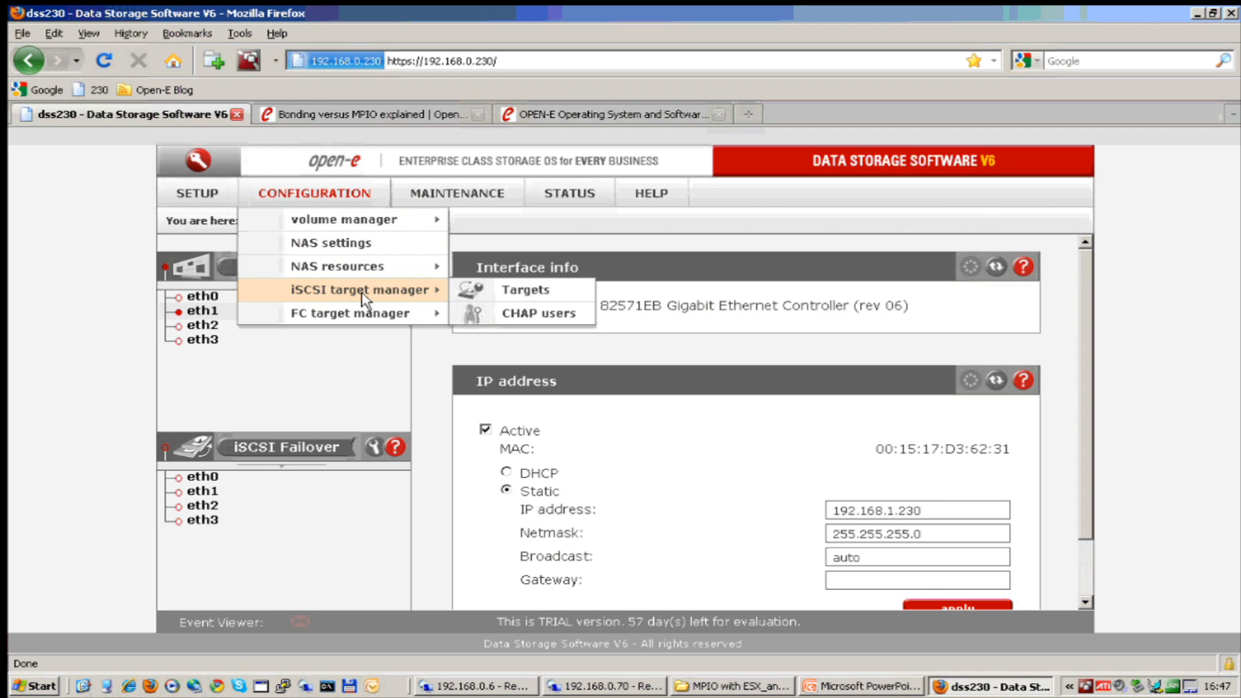
{"action": "left_click", "coordinate": [491, 289]}
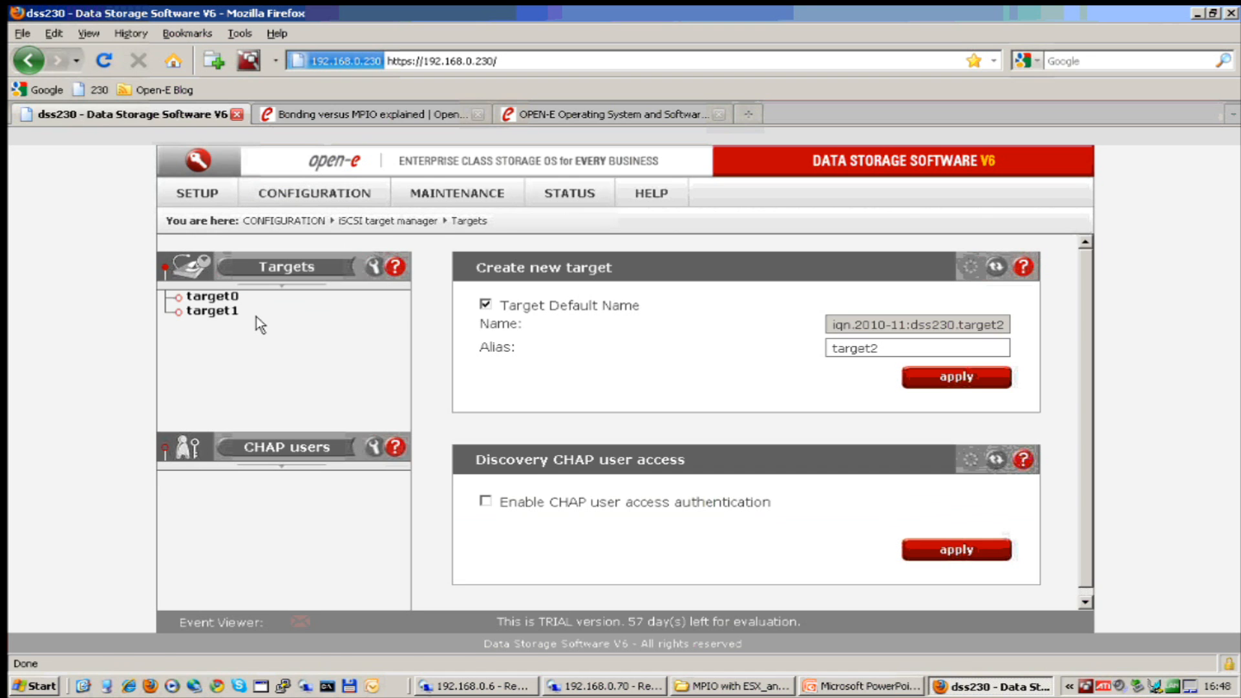
{"action": "left_click", "coordinate": [218, 298]}
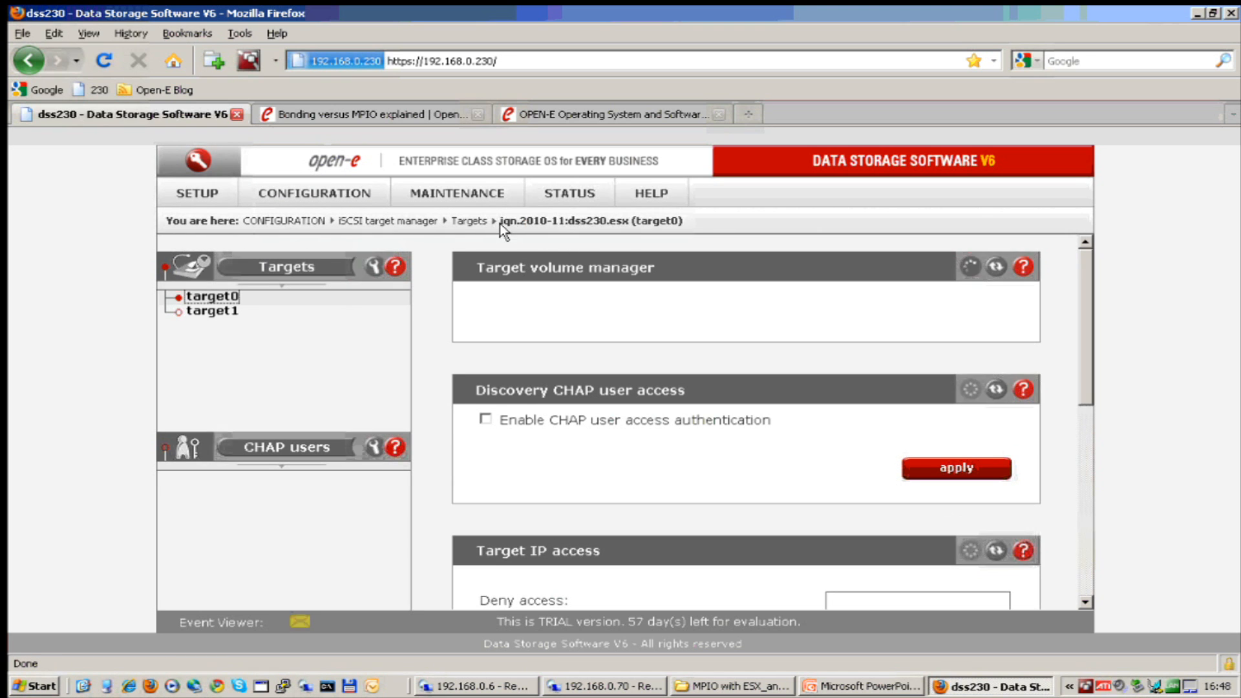
{"action": "left_click_drag", "start_coordinate": [166, 220], "coordinate": [504, 223]}
{"action": "left_click", "coordinate": [704, 223]}
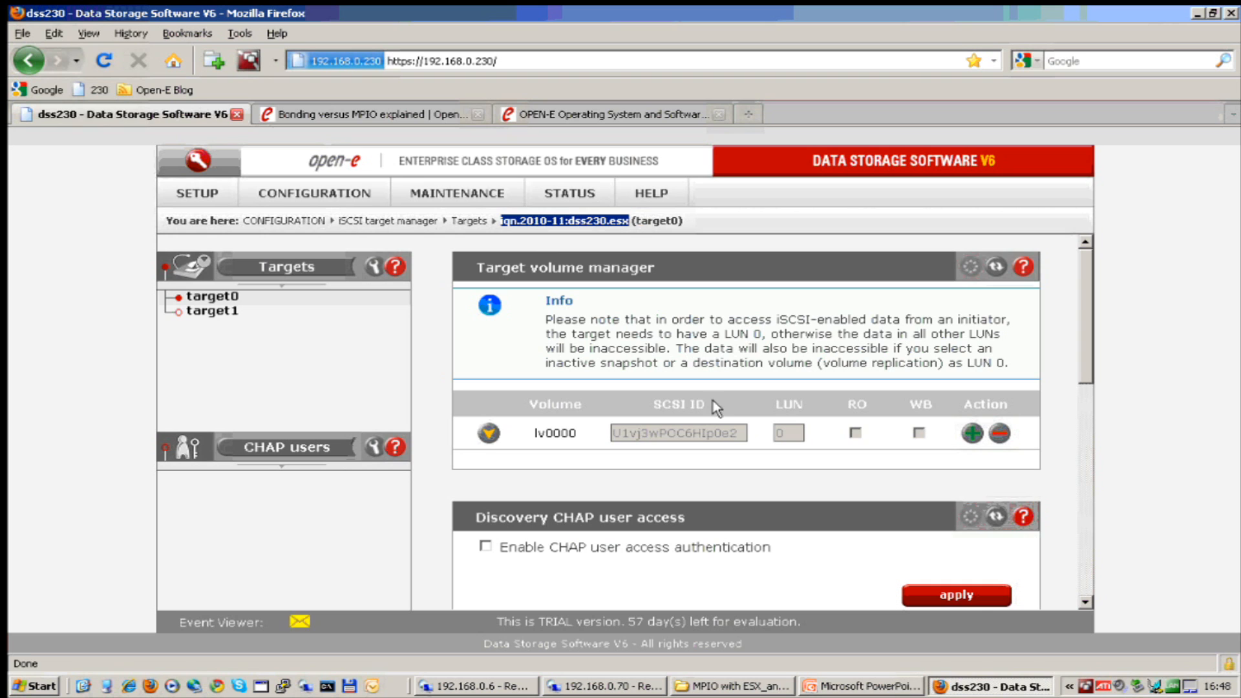
{"action": "left_click", "coordinate": [489, 434]}
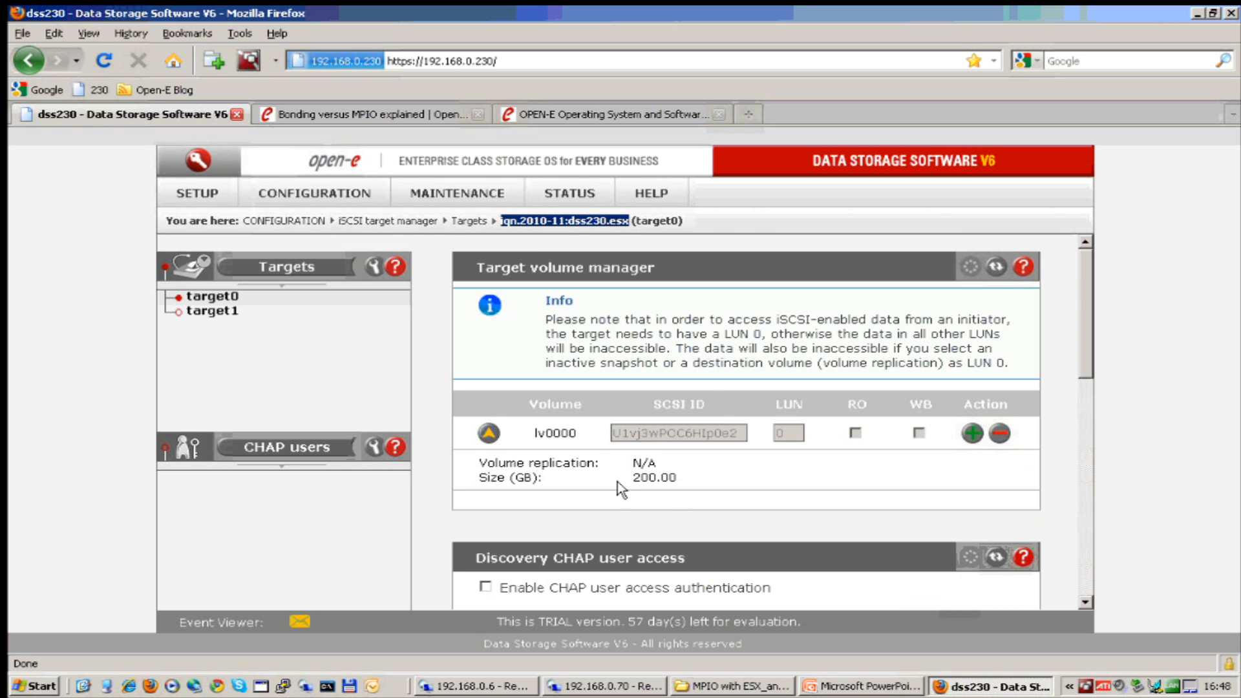
Review target1's iSCSI name and its lv0001 100 GB volume, then minimize Firefox.
{"action": "left_click", "coordinate": [226, 313]}
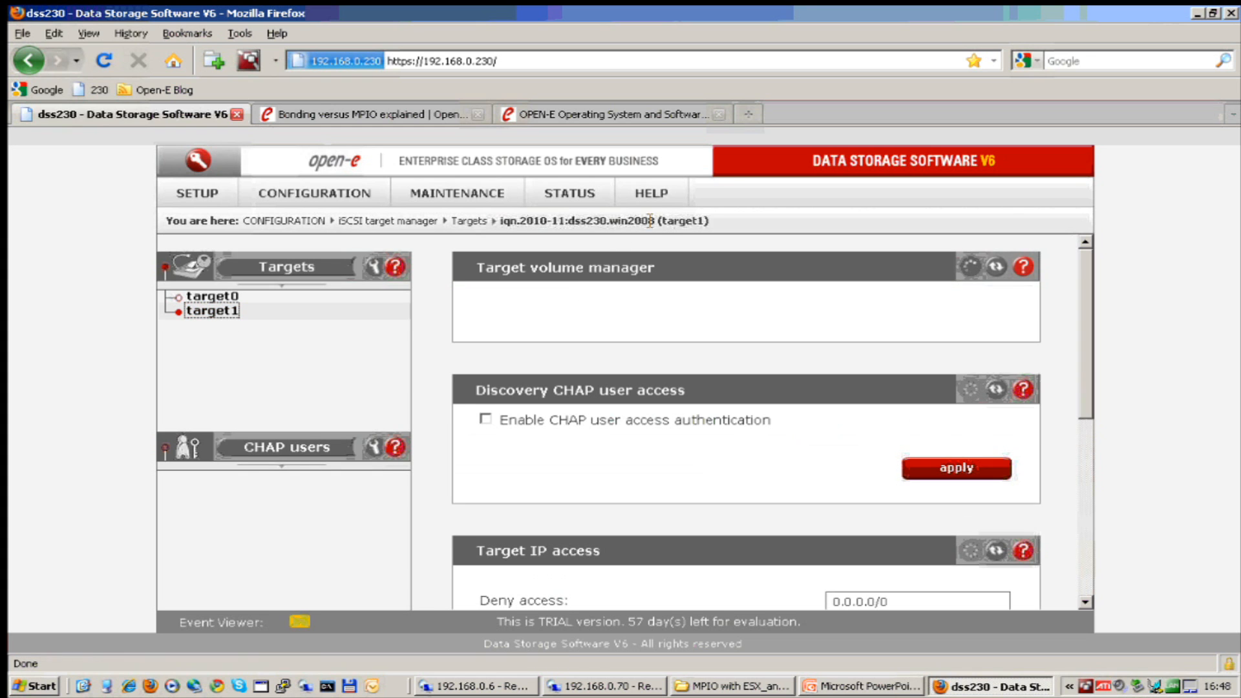
{"action": "left_click_drag", "start_coordinate": [631, 223], "coordinate": [167, 220]}
{"action": "left_click", "coordinate": [488, 434]}
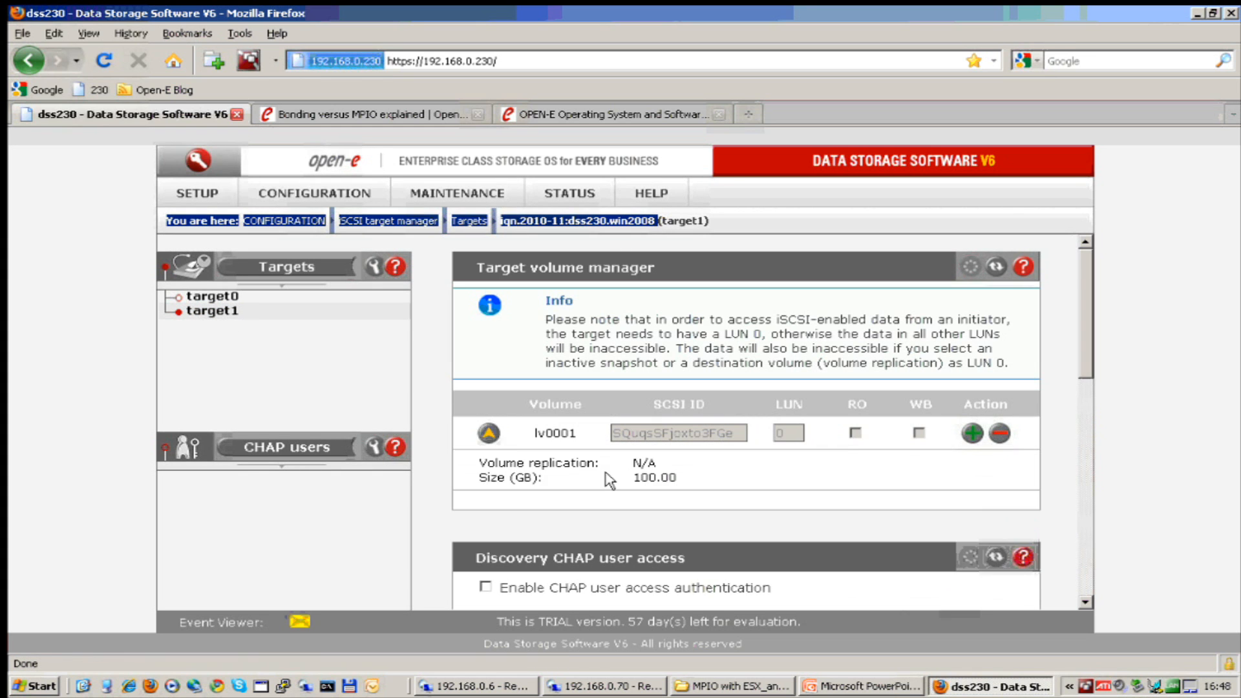
{"action": "left_click", "coordinate": [469, 357]}
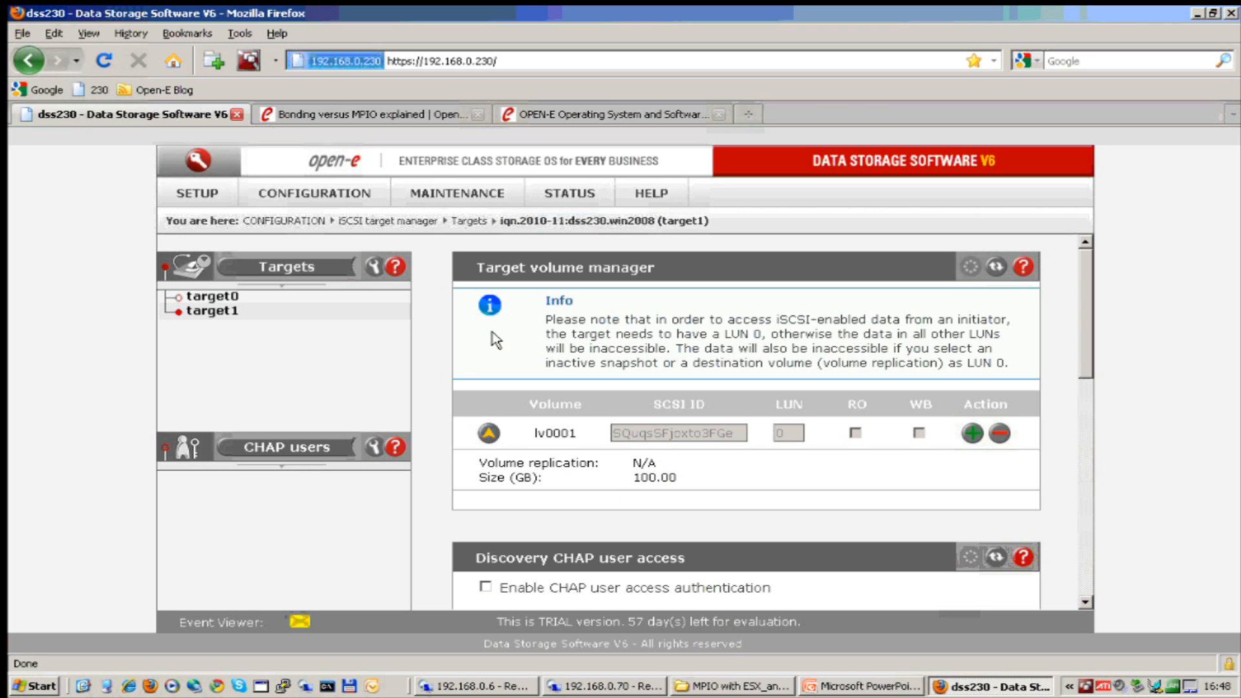
{"action": "left_click", "coordinate": [1196, 13]}
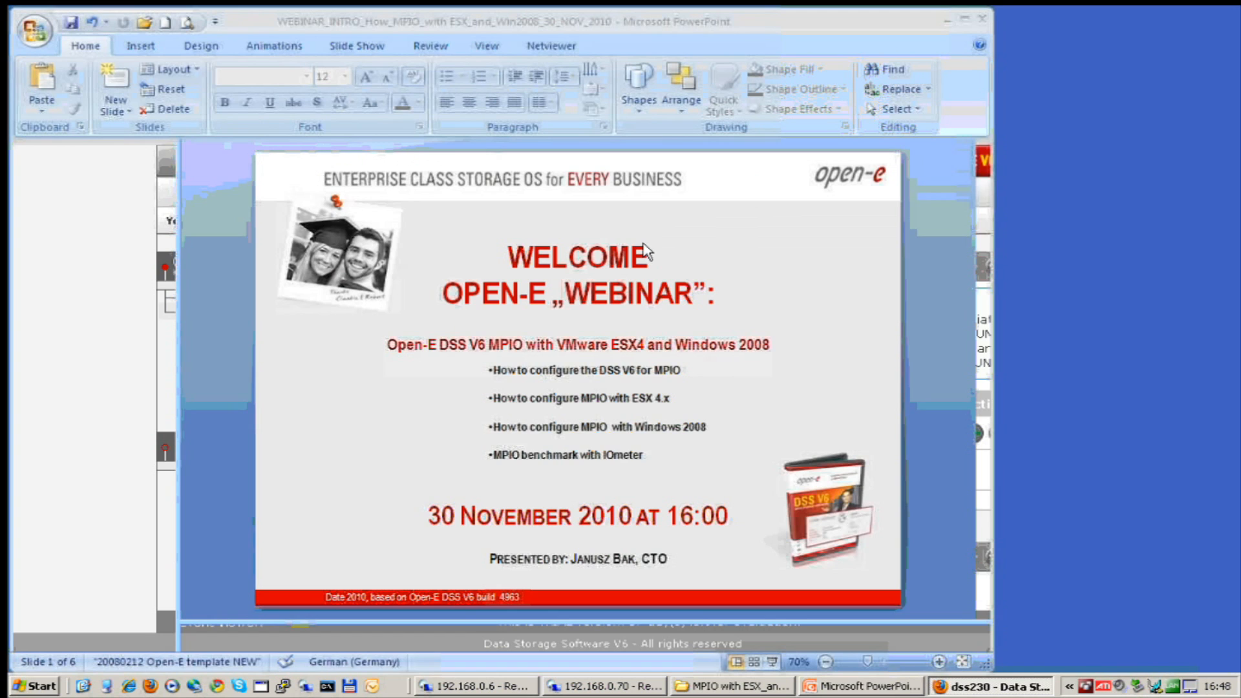
Minimize PowerPoint and switch to the 192.168.0.6 Remote Desktop session.
{"action": "left_click", "coordinate": [772, 663]}
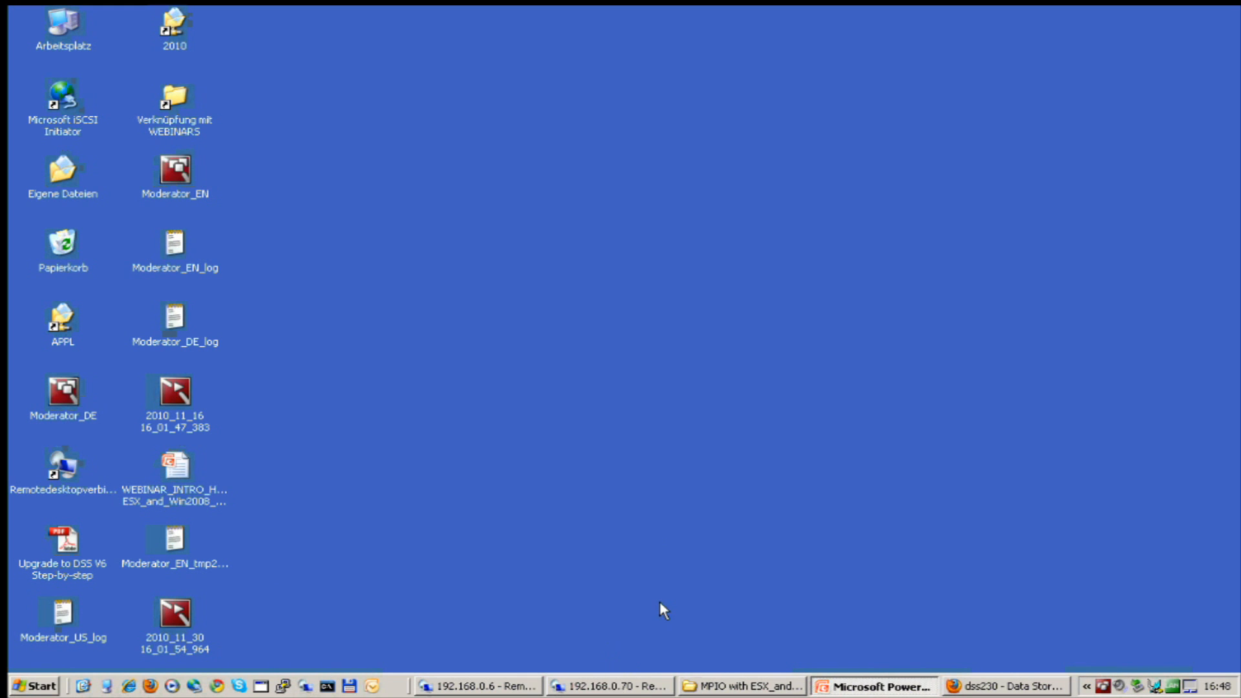
{"action": "left_click", "coordinate": [482, 687]}
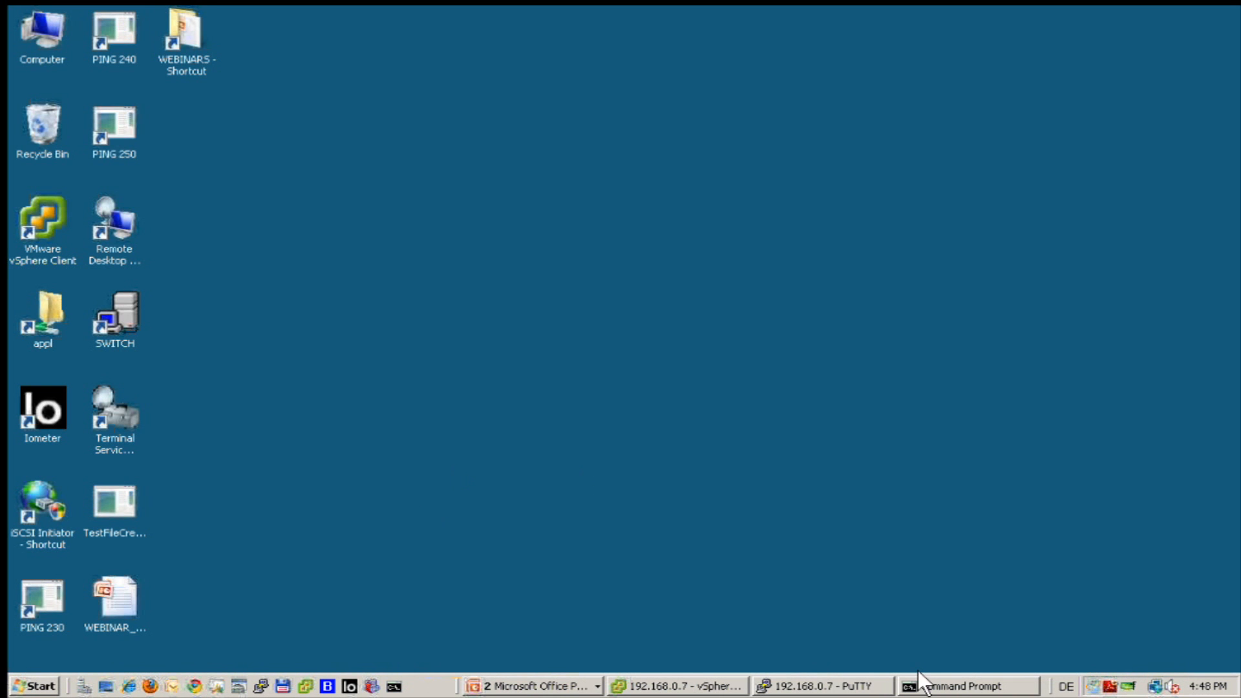
Run esxcli nmp device list in PuTTY, showing the iSCSI disk on round robin with iops=100.
{"action": "left_click", "coordinate": [799, 686]}
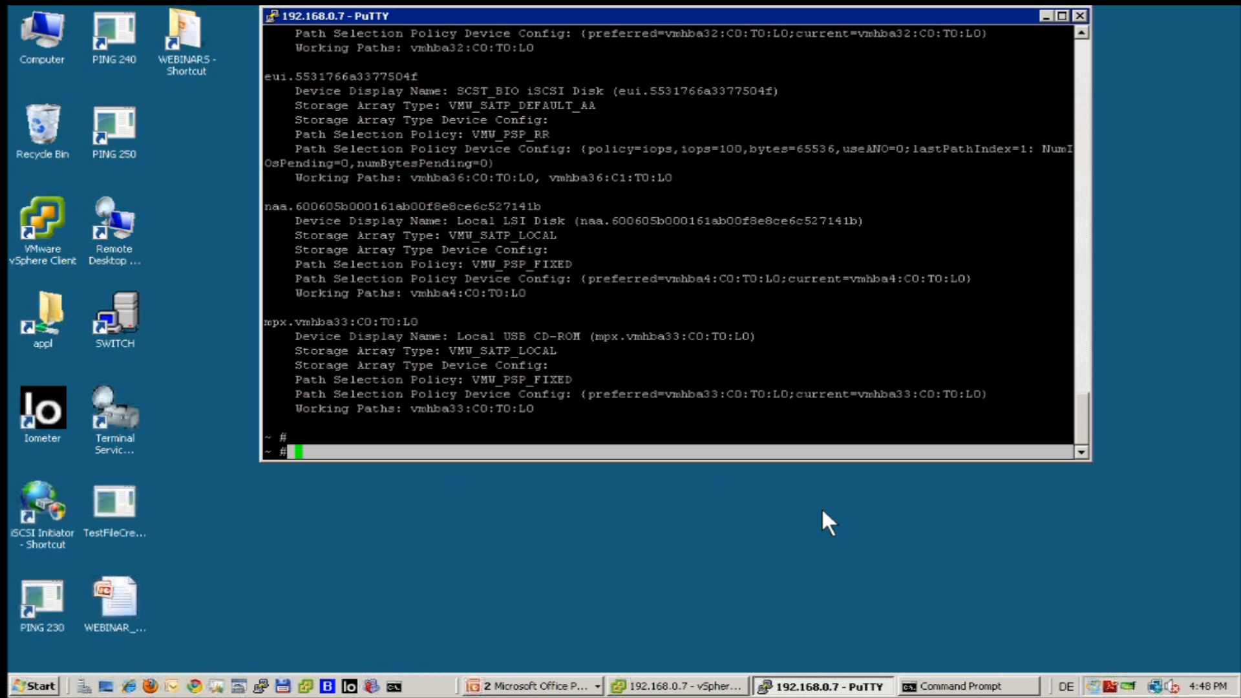
{"action": "type", "text": "esxcli nmp device list"}
{"action": "key", "text": "Up"}
{"action": "key", "text": "Return"}
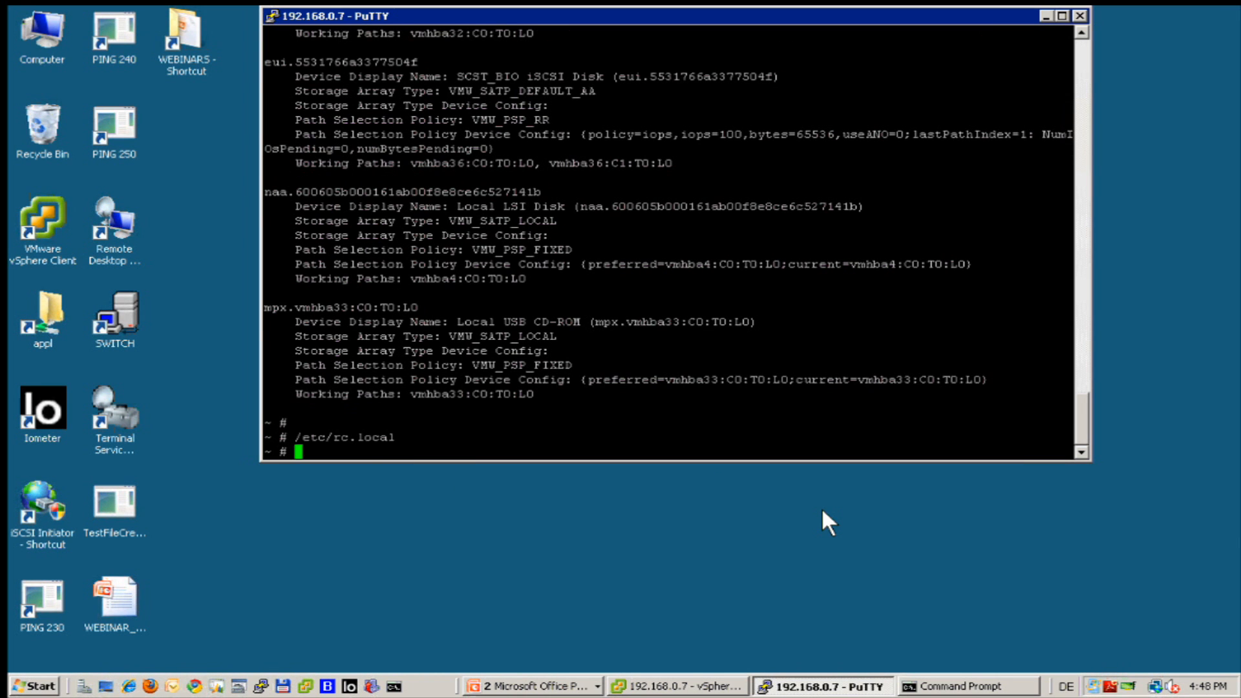
{"action": "key", "text": "Up"}
{"action": "key", "text": "Up"}
{"action": "key", "text": "Return"}
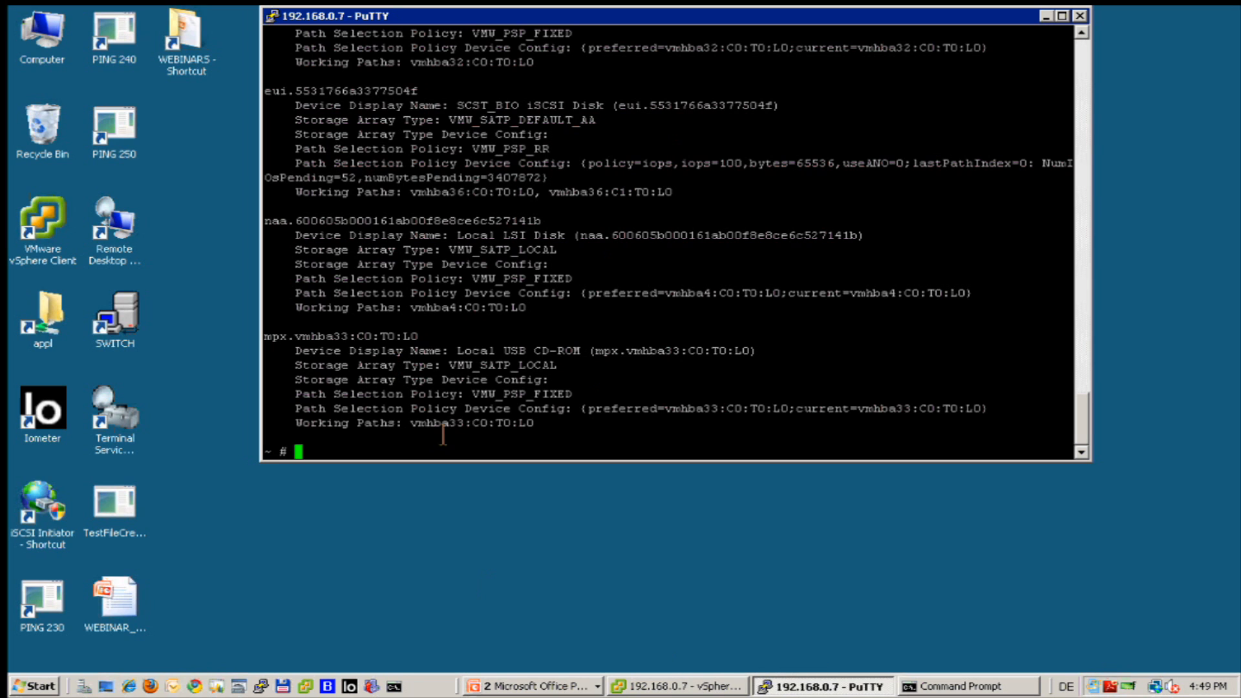
Inspect the SCST_BIO iSCSI disk's paths under Storage Adapters, including the second path to 192.168.1.230.
{"action": "left_click", "coordinate": [664, 687]}
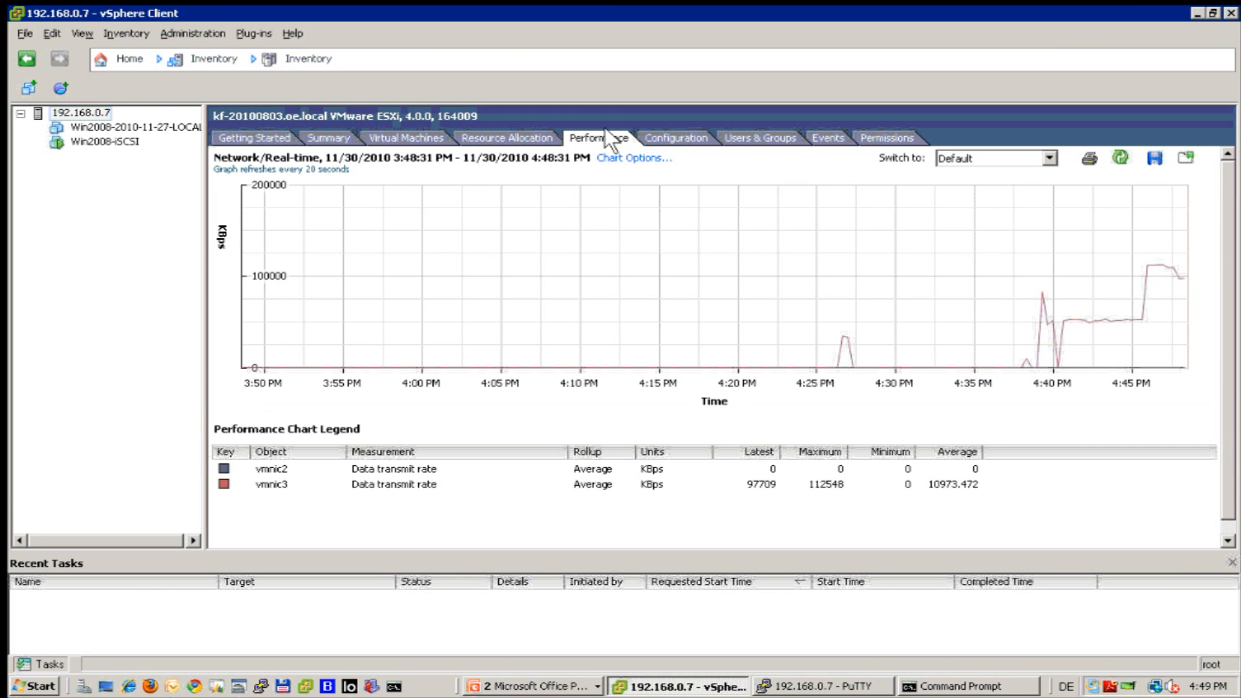
{"action": "left_click", "coordinate": [655, 130]}
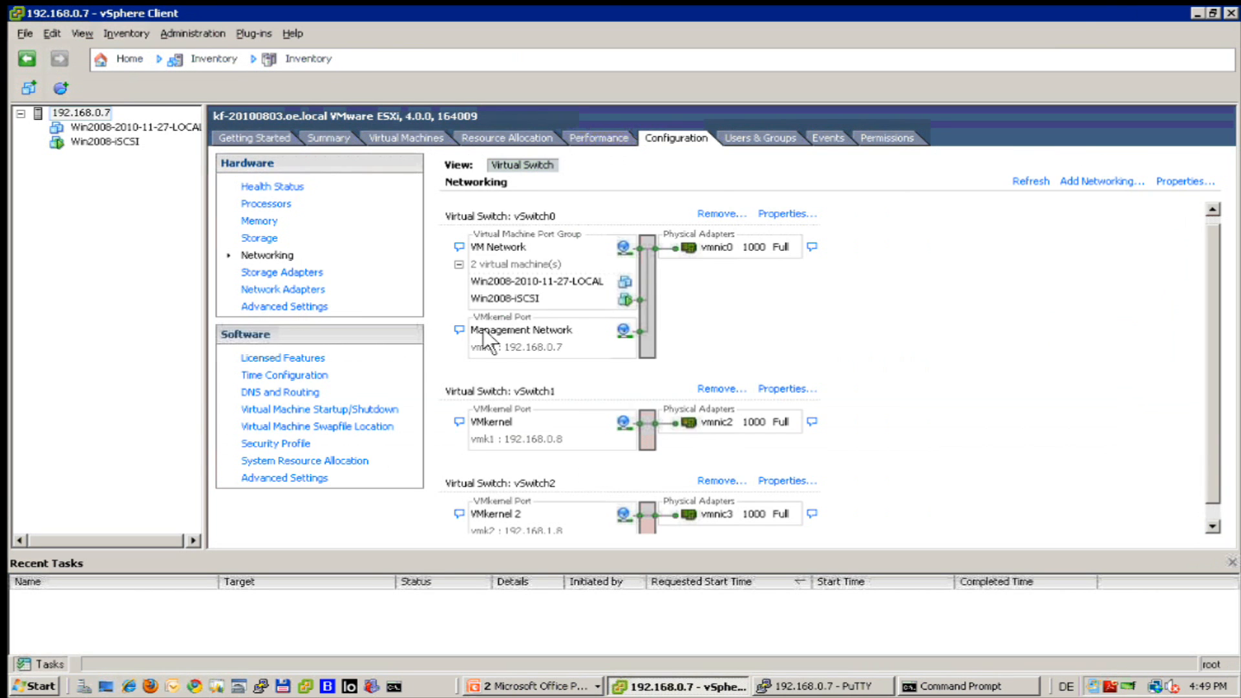
{"action": "left_click", "coordinate": [278, 273]}
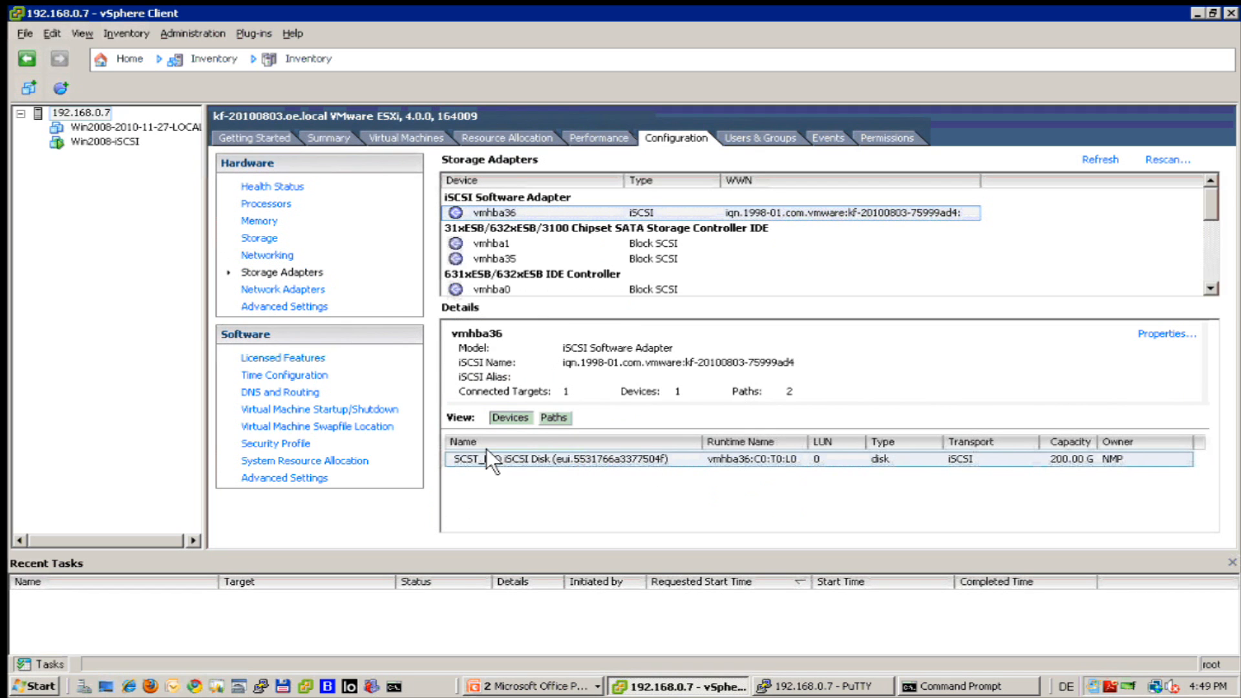
{"action": "right_click", "coordinate": [510, 460]}
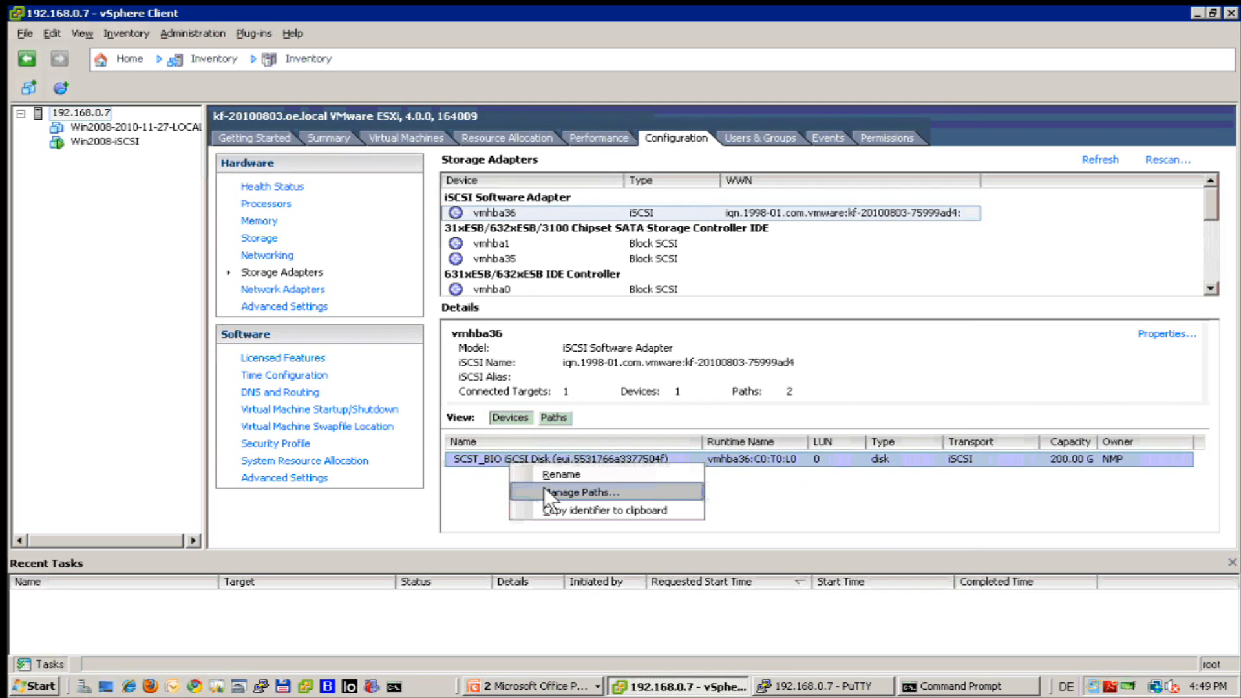
{"action": "left_click", "coordinate": [545, 490]}
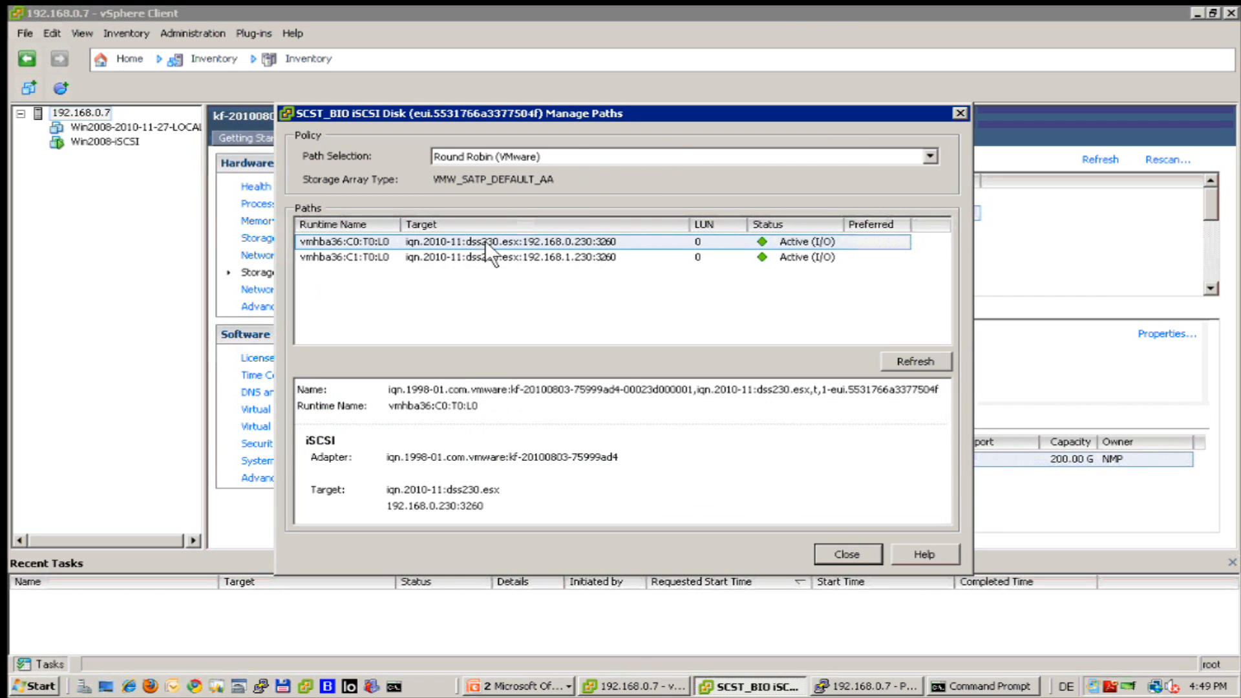
{"action": "left_click", "coordinate": [595, 257]}
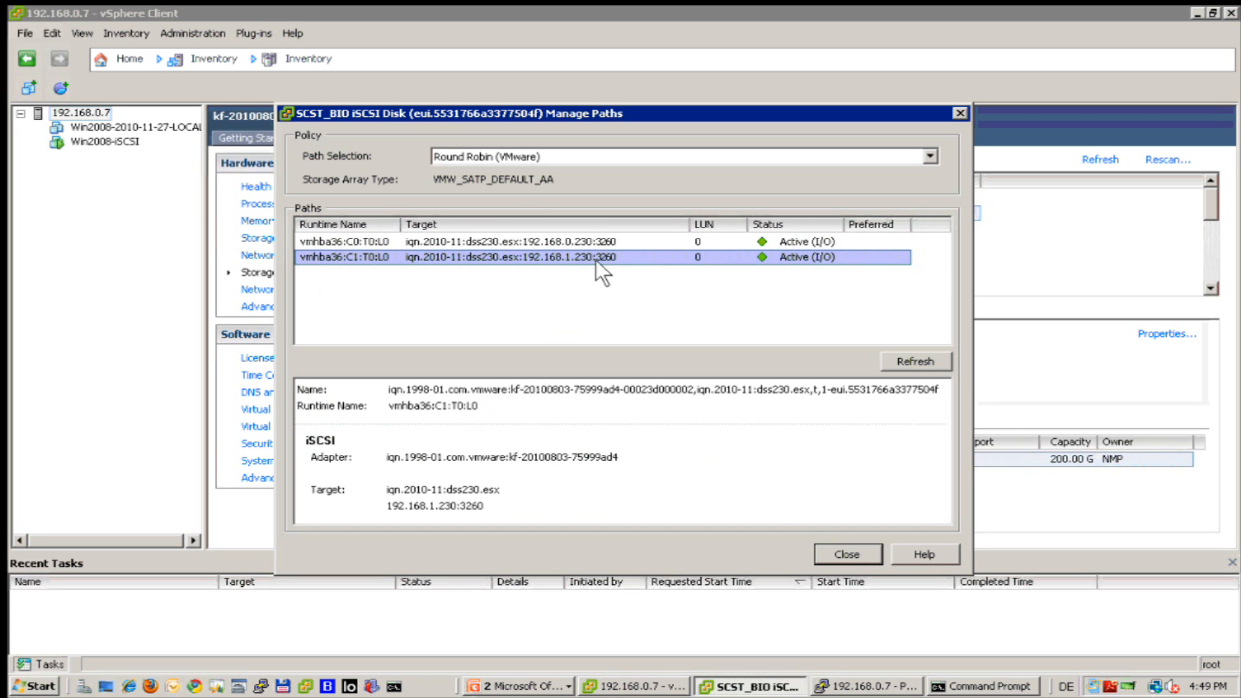
{"action": "left_click", "coordinate": [845, 557]}
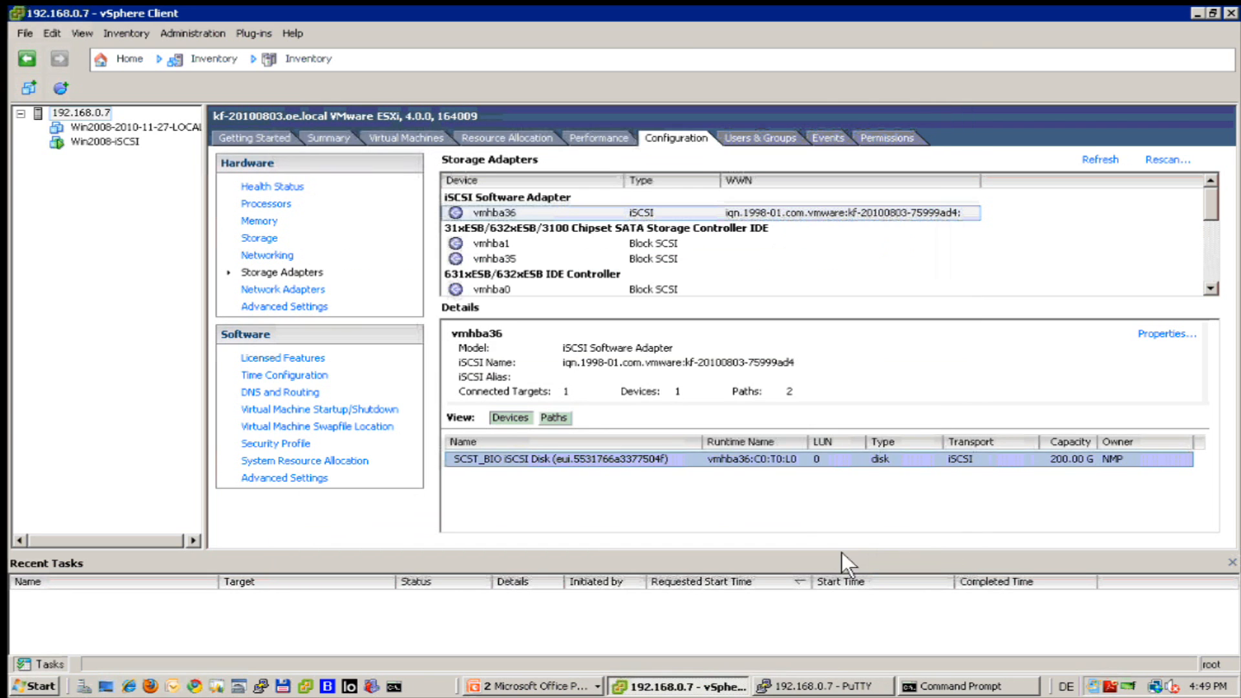
Review static iSCSI targets 192.168.0.230 and 192.168.1.230, then show the host's Storage datastores.
{"action": "left_click", "coordinate": [1166, 333]}
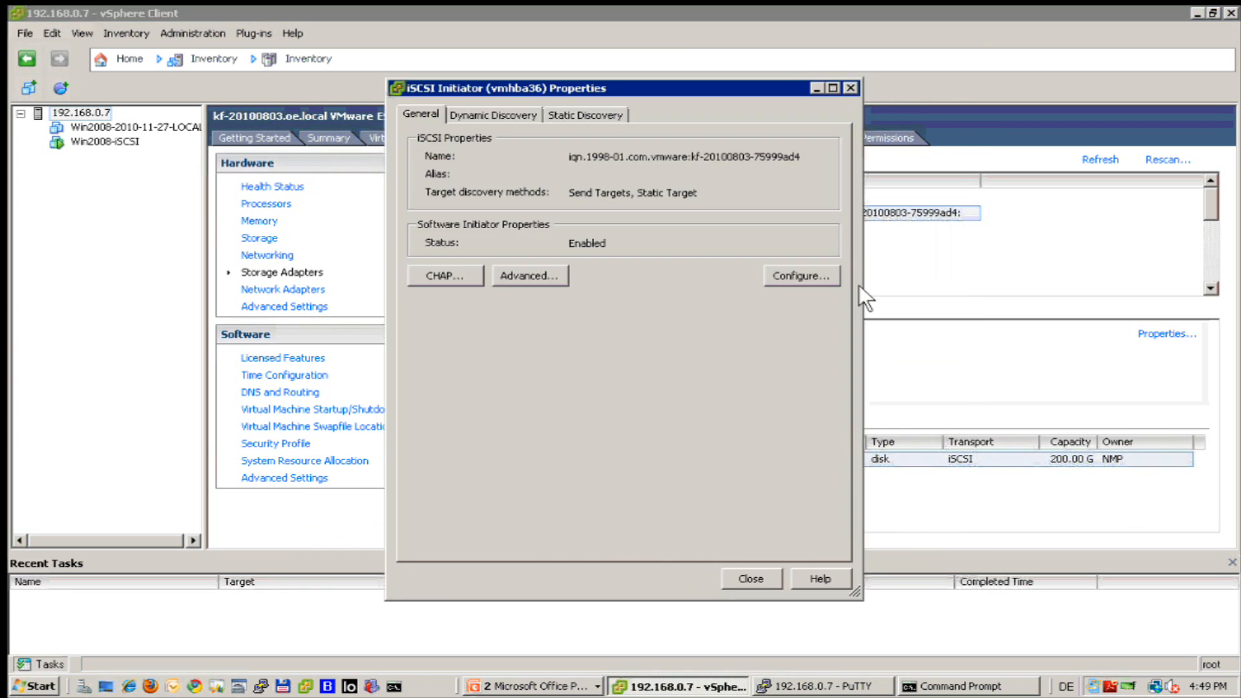
{"action": "left_click", "coordinate": [571, 113]}
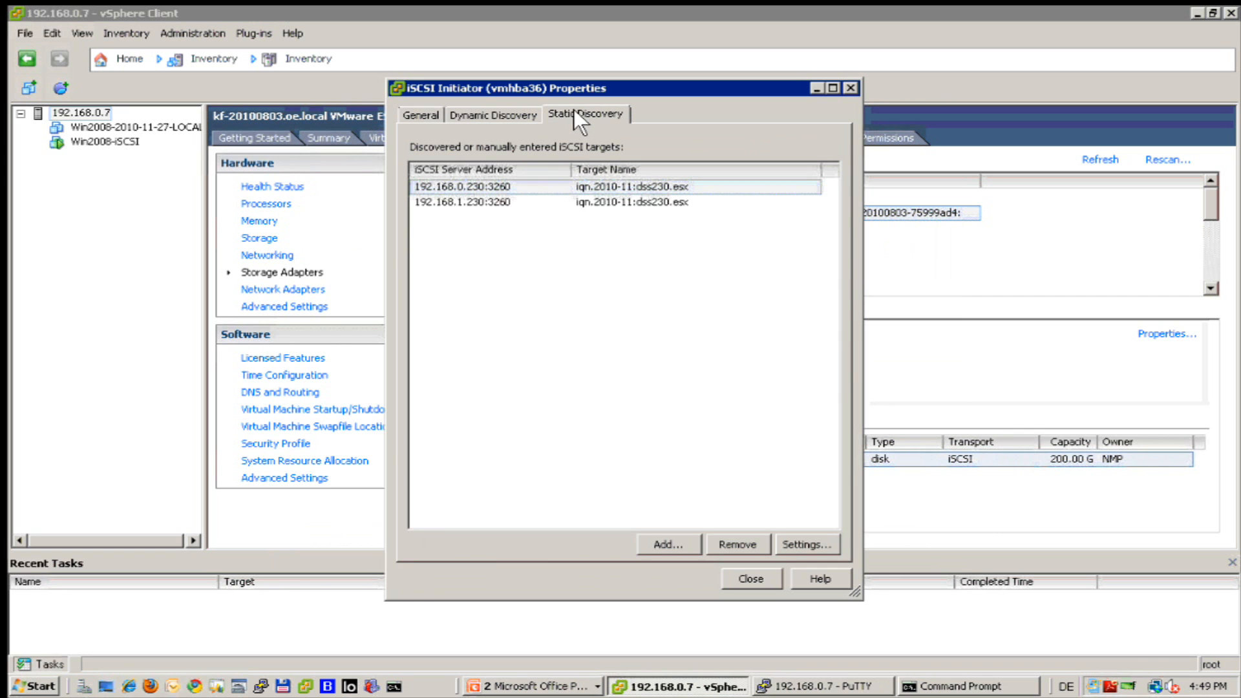
{"action": "left_click", "coordinate": [490, 187]}
{"action": "left_click", "coordinate": [517, 201]}
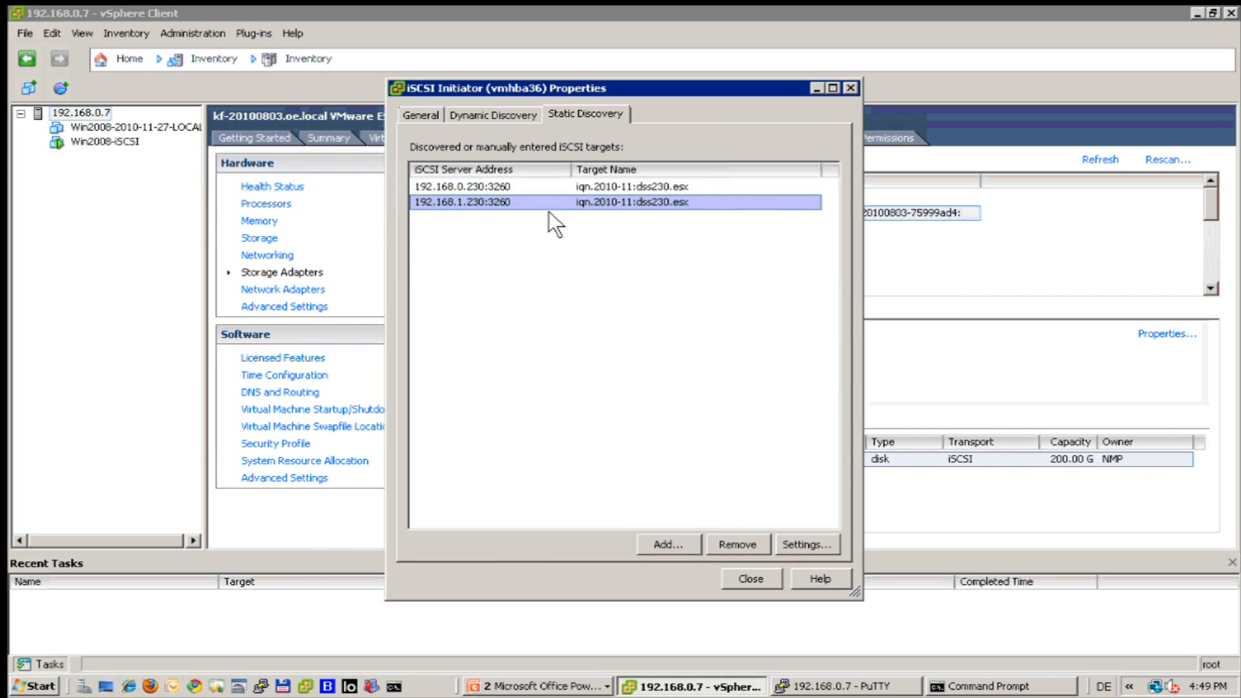
{"action": "left_click", "coordinate": [739, 571]}
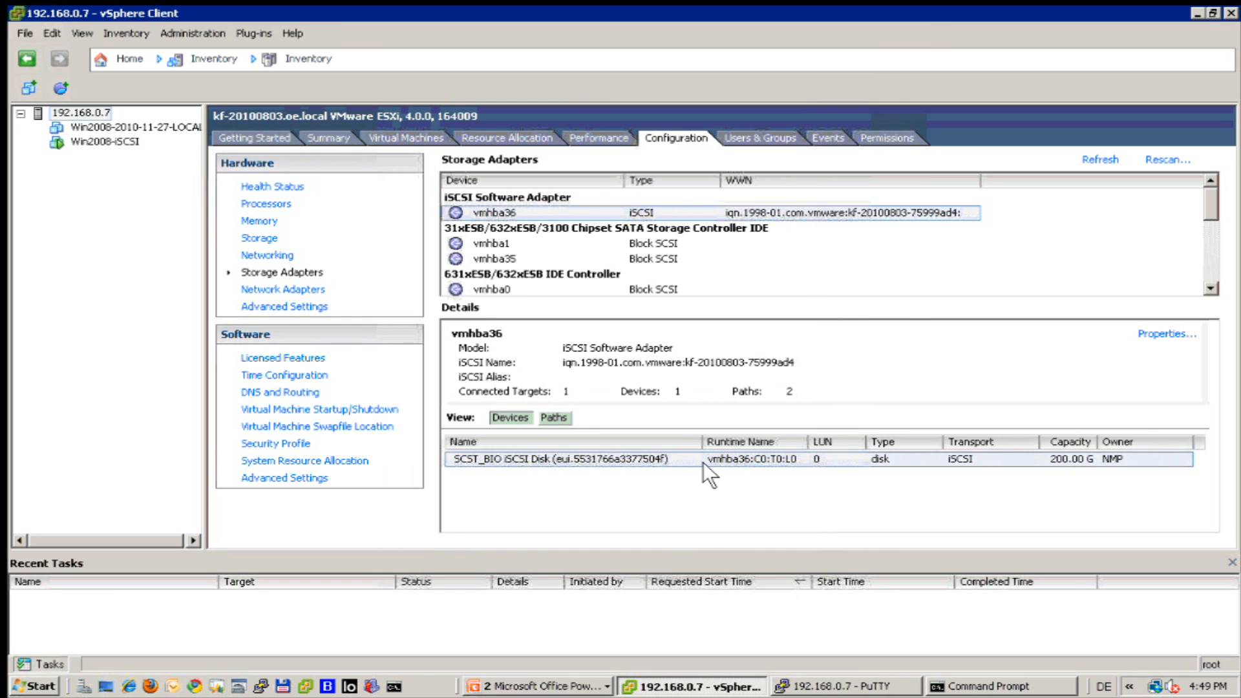
{"action": "right_click", "coordinate": [579, 456]}
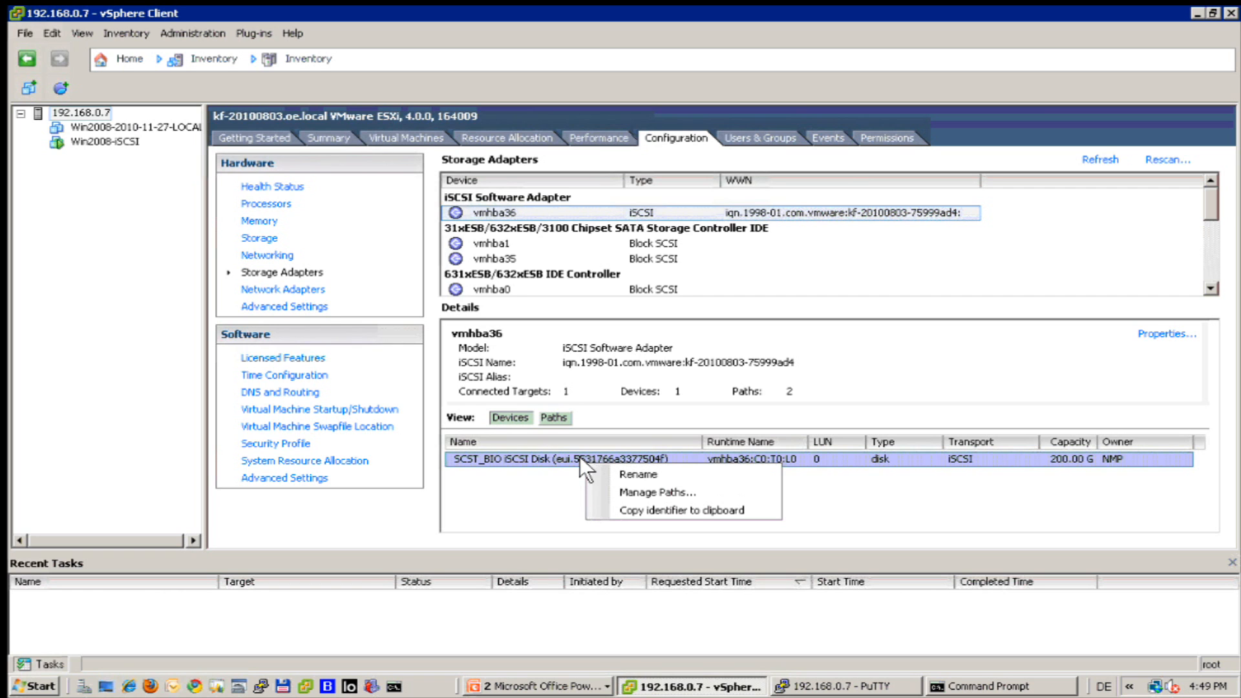
{"action": "left_click", "coordinate": [256, 238]}
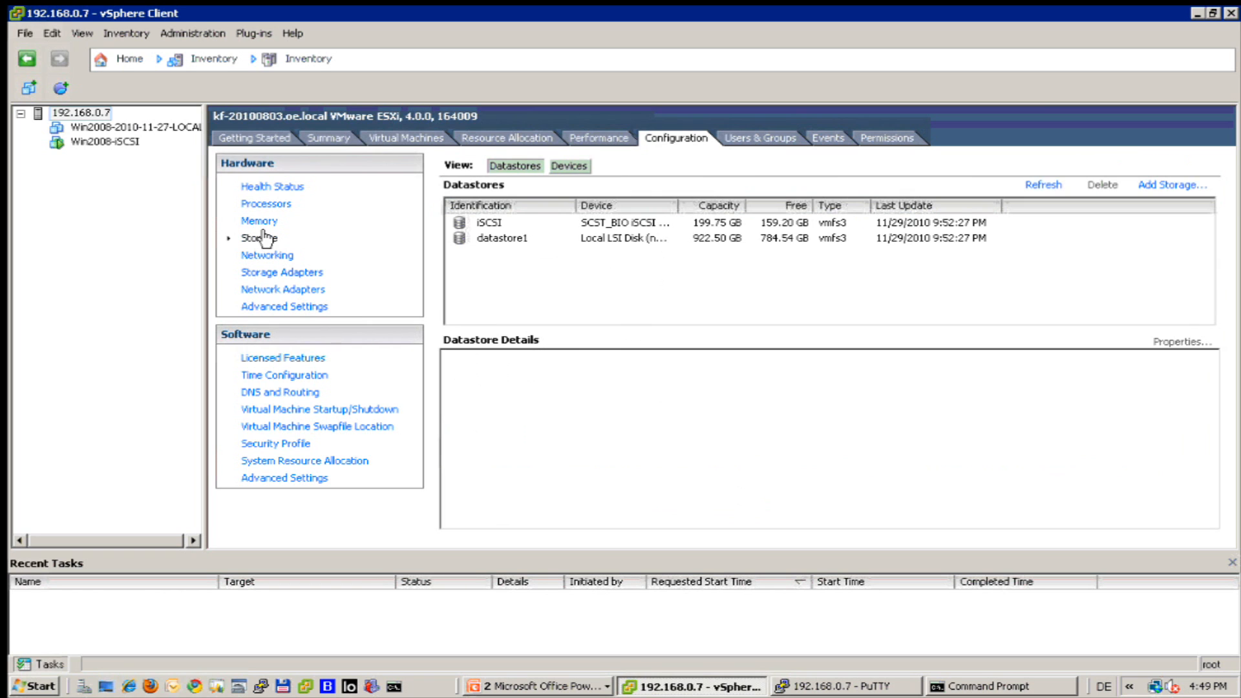
Verify the iSCSI datastore's paths use Round Robin over two active paths, then minimise the remote session.
{"action": "left_click", "coordinate": [487, 219]}
{"action": "right_click", "coordinate": [488, 220]}
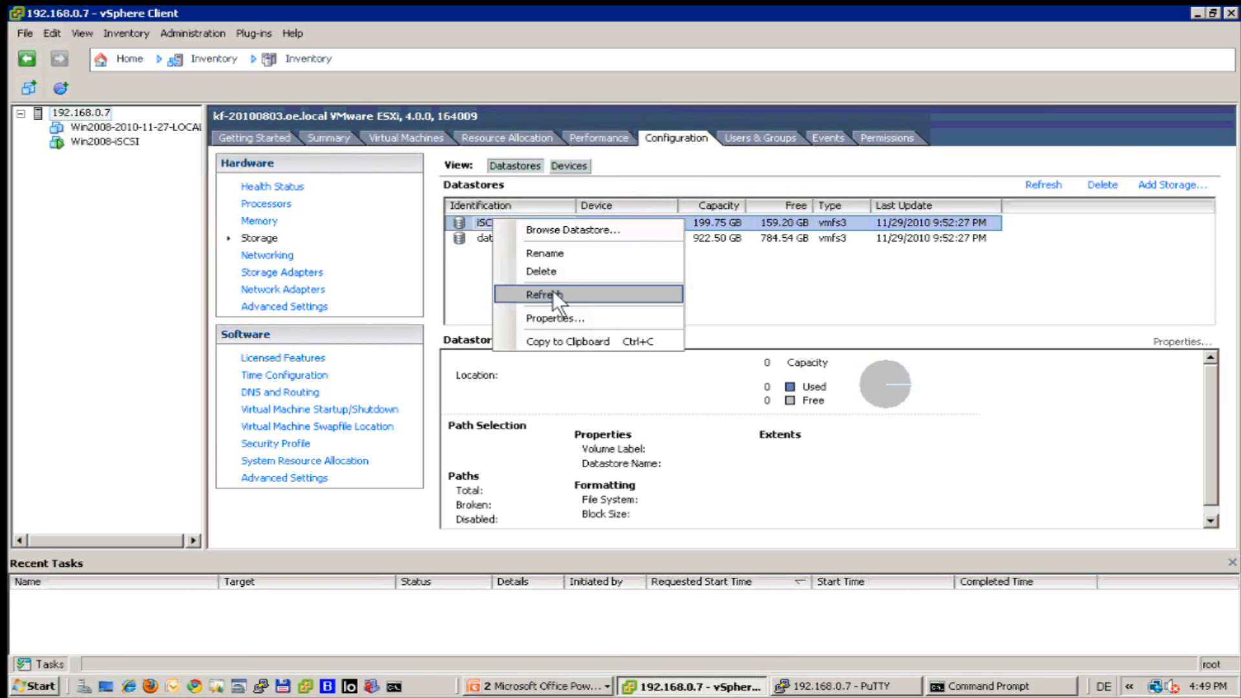
{"action": "left_click", "coordinate": [560, 317]}
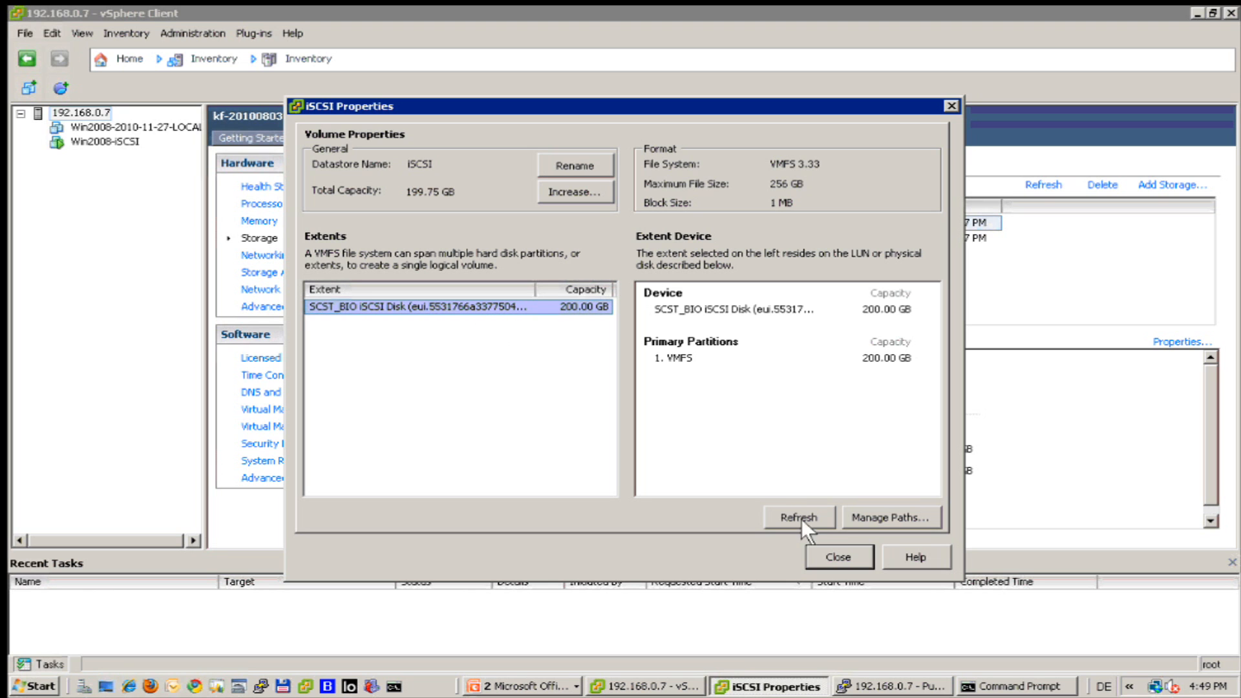
{"action": "left_click", "coordinate": [882, 512]}
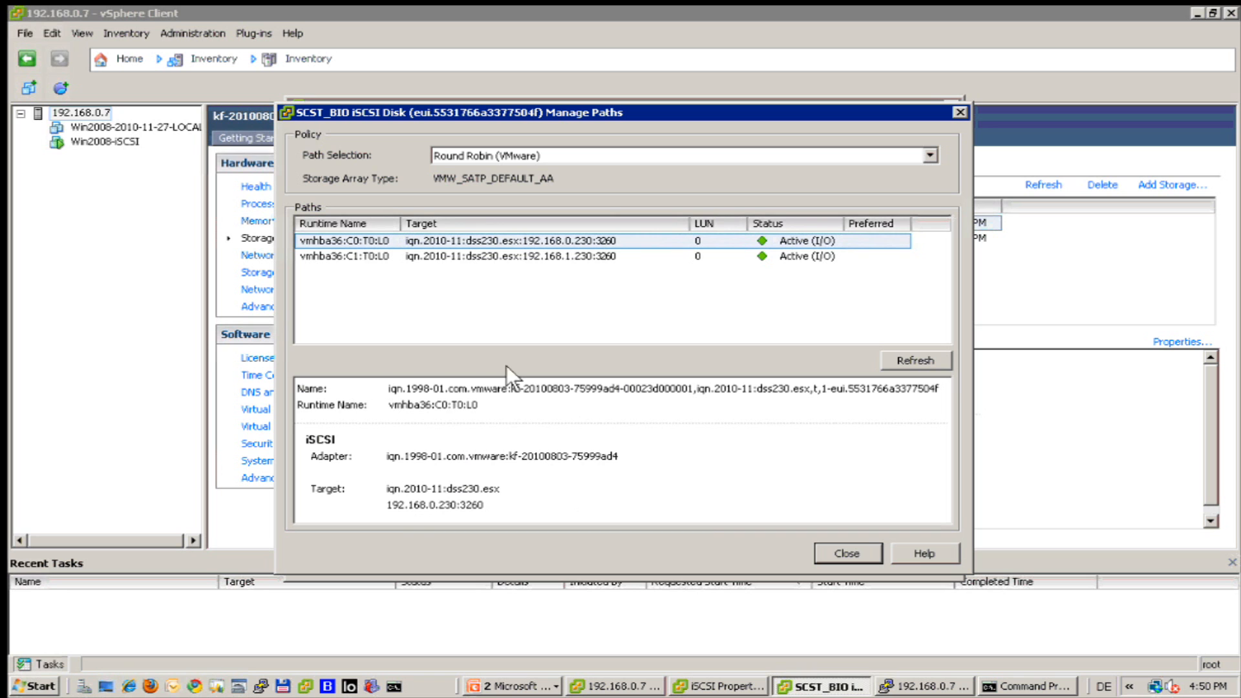
{"action": "left_click", "coordinate": [831, 554]}
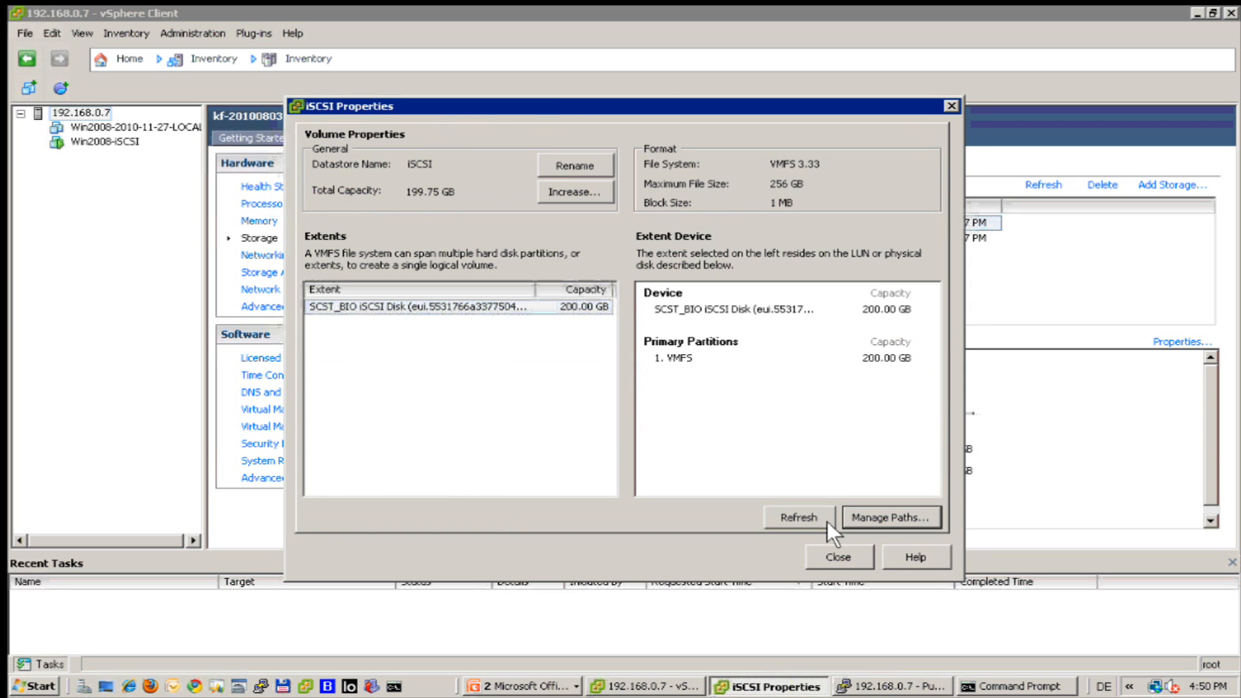
{"action": "left_click", "coordinate": [828, 557]}
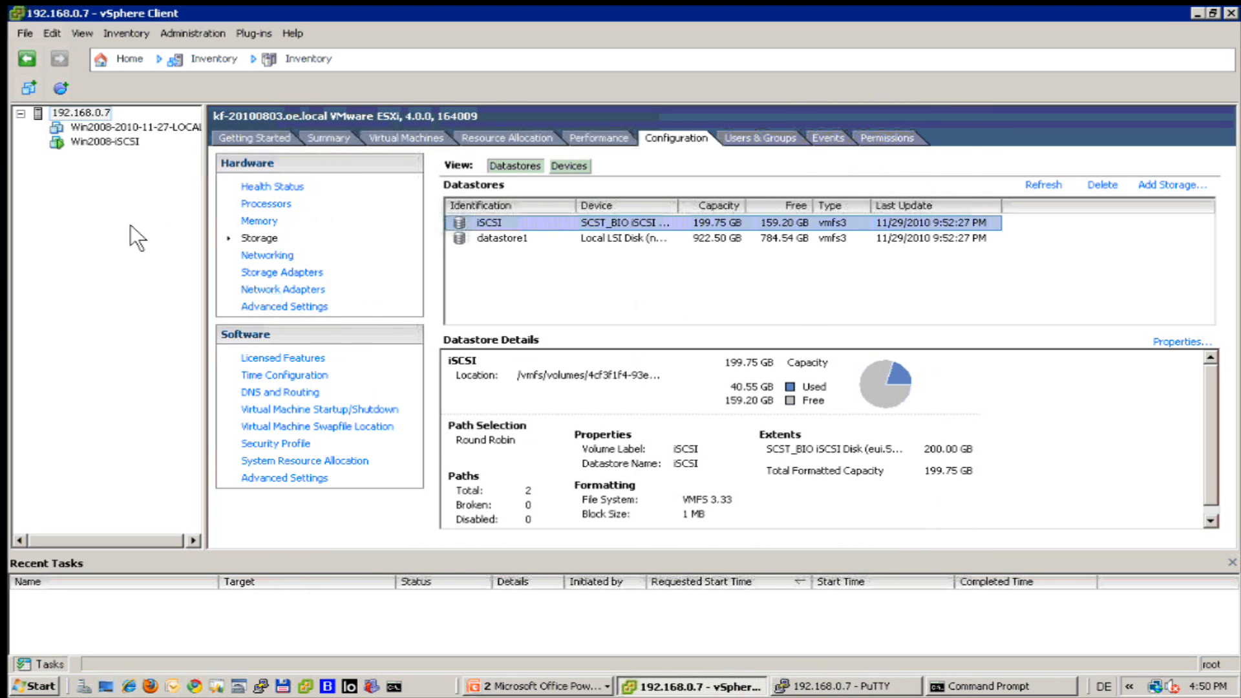
{"action": "mouse_move", "coordinate": [827, 8]}
{"action": "left_click", "coordinate": [865, 19]}
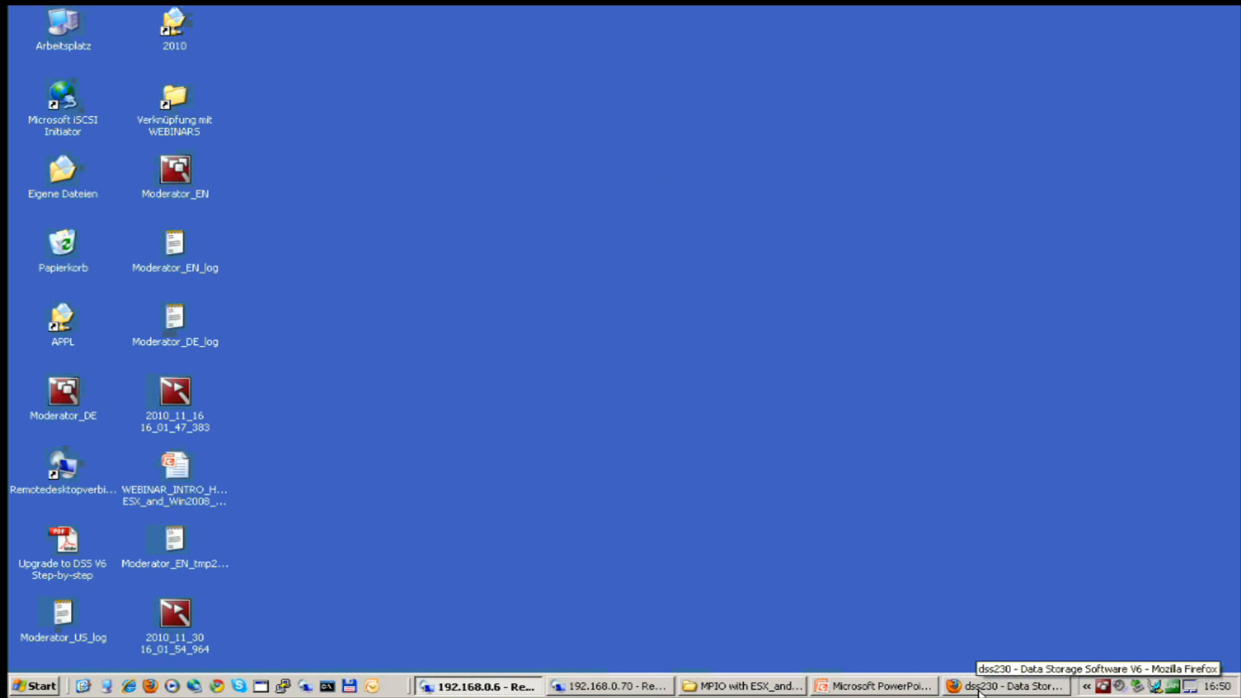
Unlock the 192.168.0.70 server by entering the Administrator password.
{"action": "left_click", "coordinate": [606, 689]}
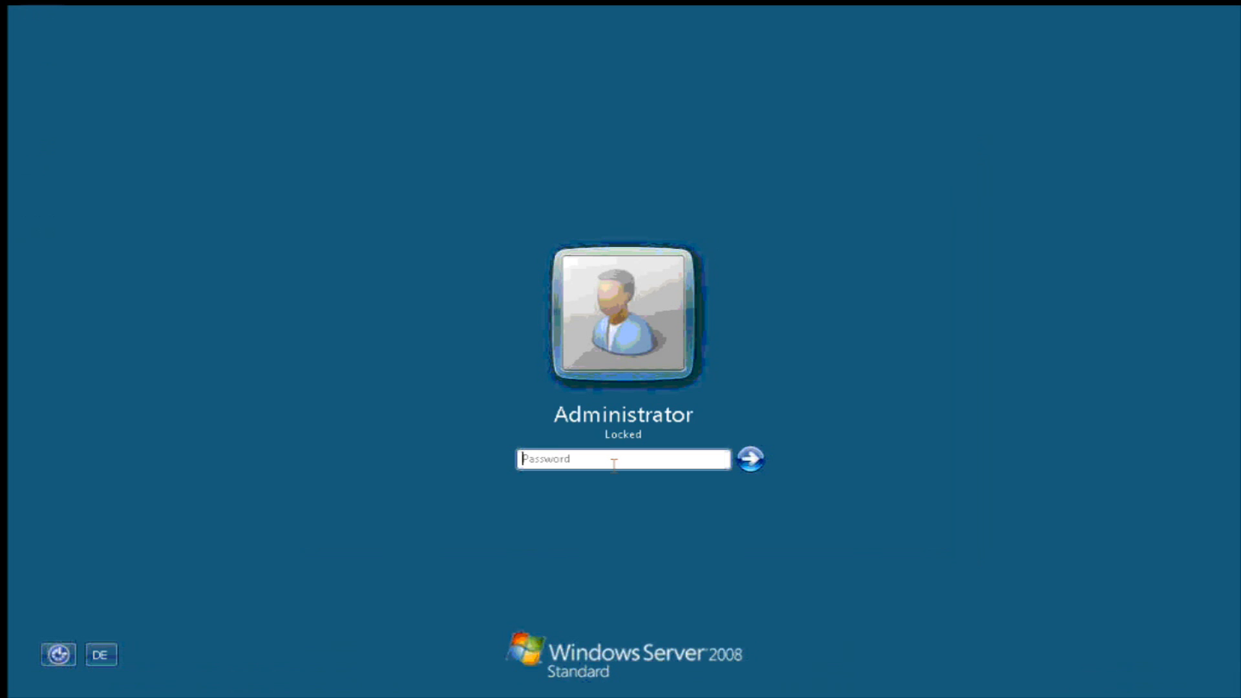
{"action": "type", "text": "••••"}
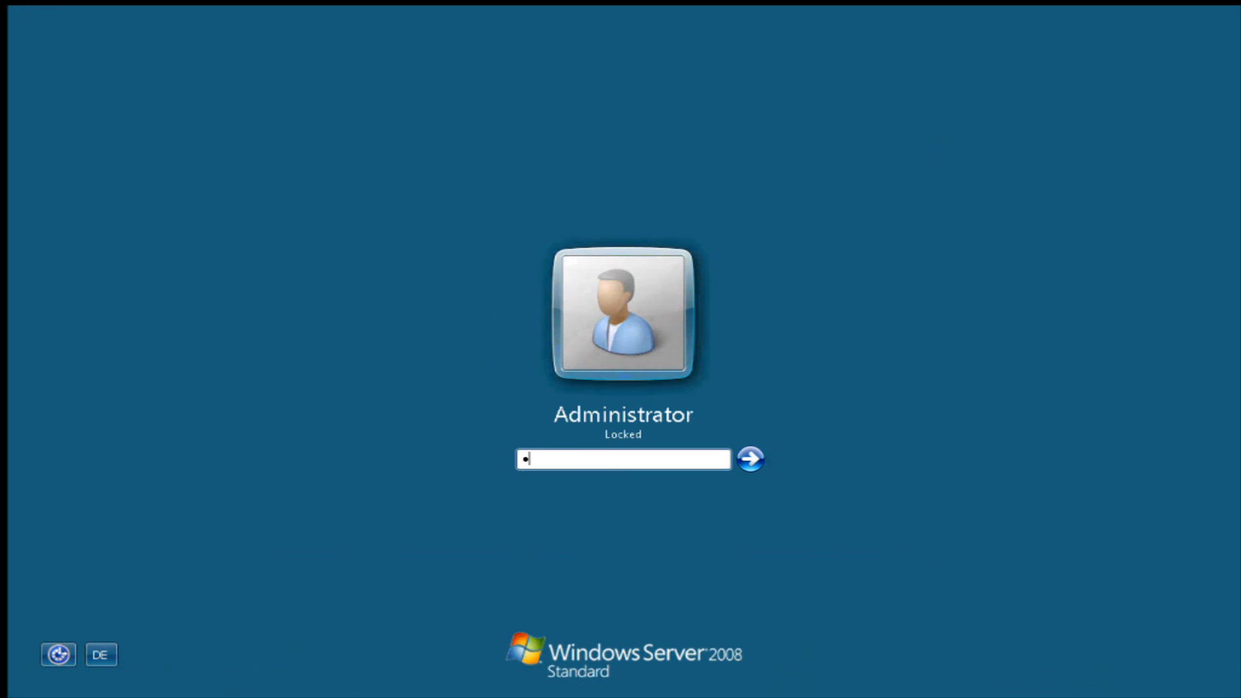
{"action": "type", "text": "•"}
{"action": "key", "text": "BackSpace"}
{"action": "key", "text": "BackSpace"}
{"action": "key", "text": "BackSpace"}
{"action": "key", "text": "BackSpace"}
{"action": "key", "text": "BackSpace"}
{"action": "type", "text": "••••••••••"}
{"action": "key", "text": "Return"}
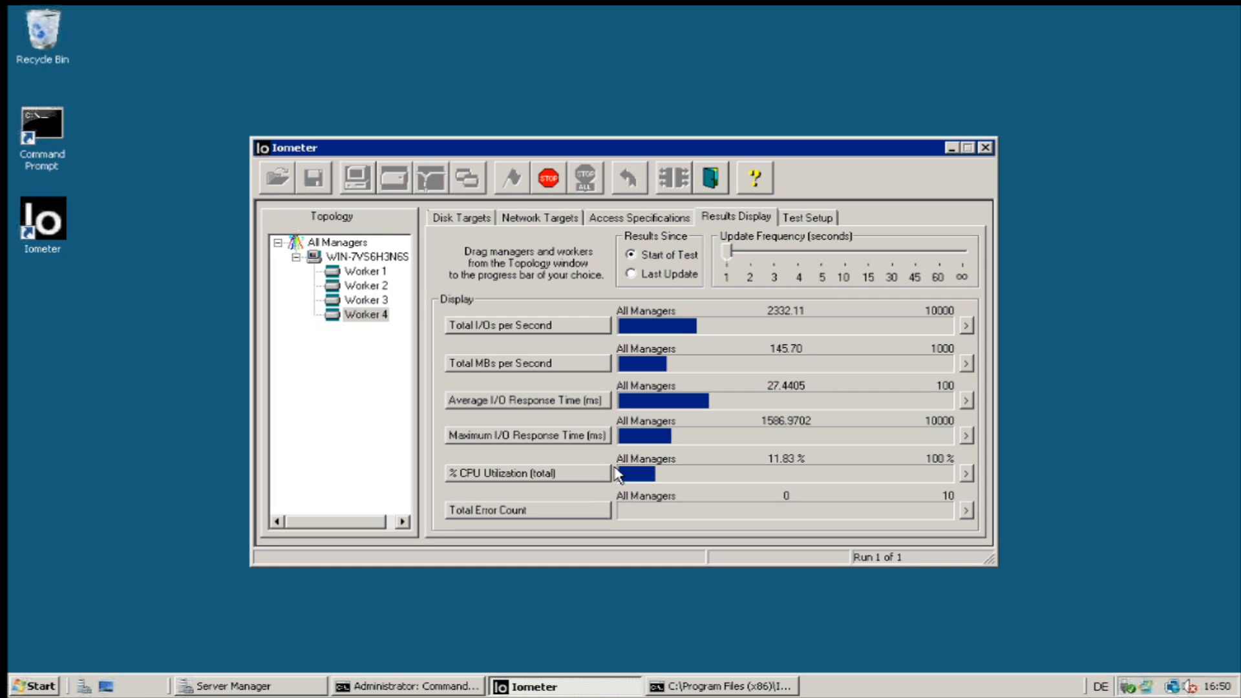
Restart the Iometer test, saving results, reaching about 207 MB/s, then minimise the session.
{"action": "left_click", "coordinate": [550, 183]}
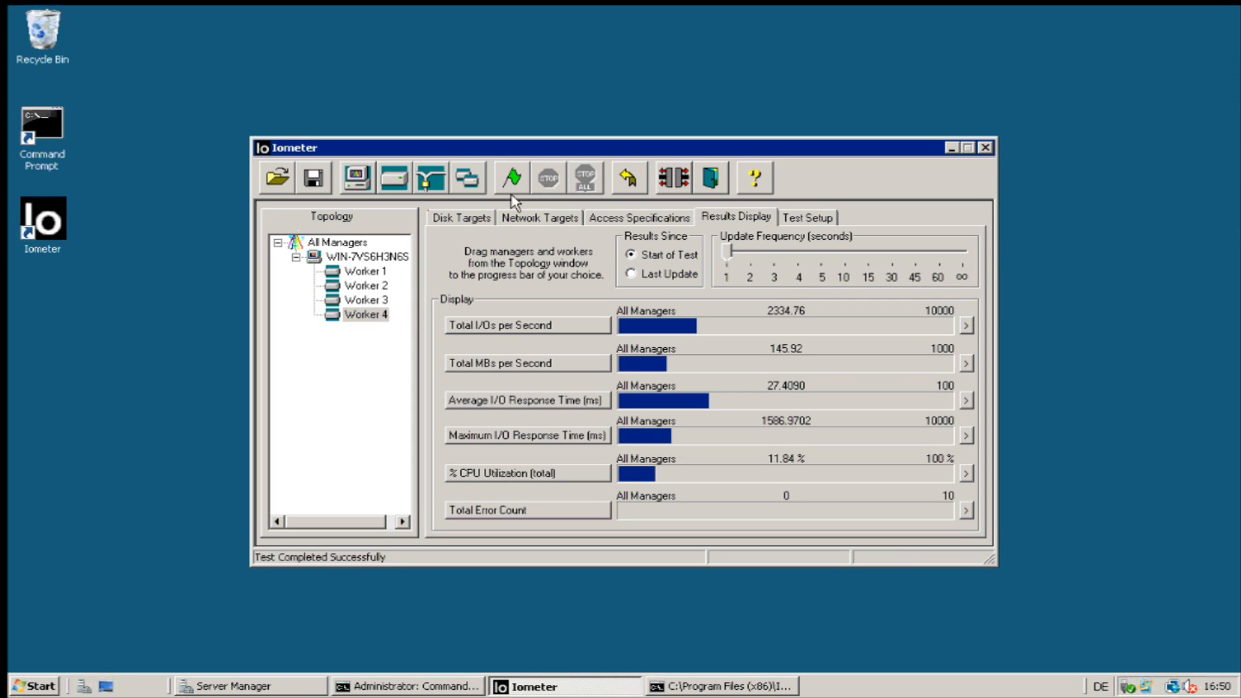
{"action": "left_click", "coordinate": [514, 180]}
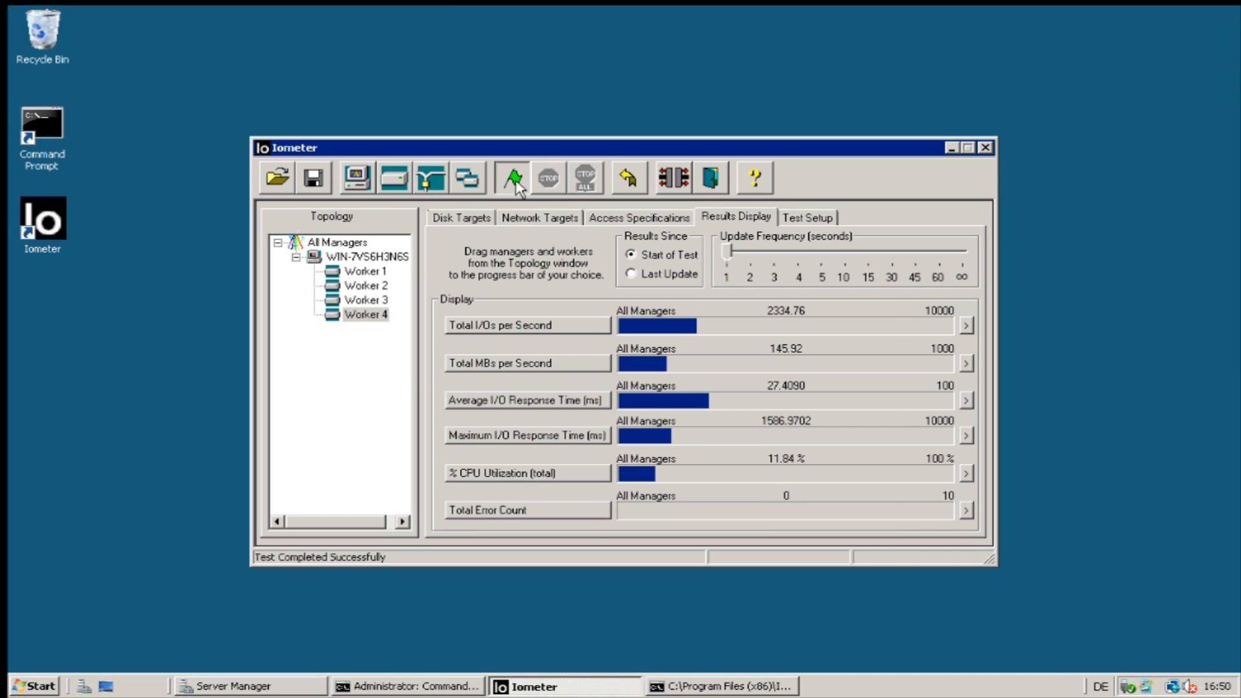
{"action": "key", "text": "Return"}
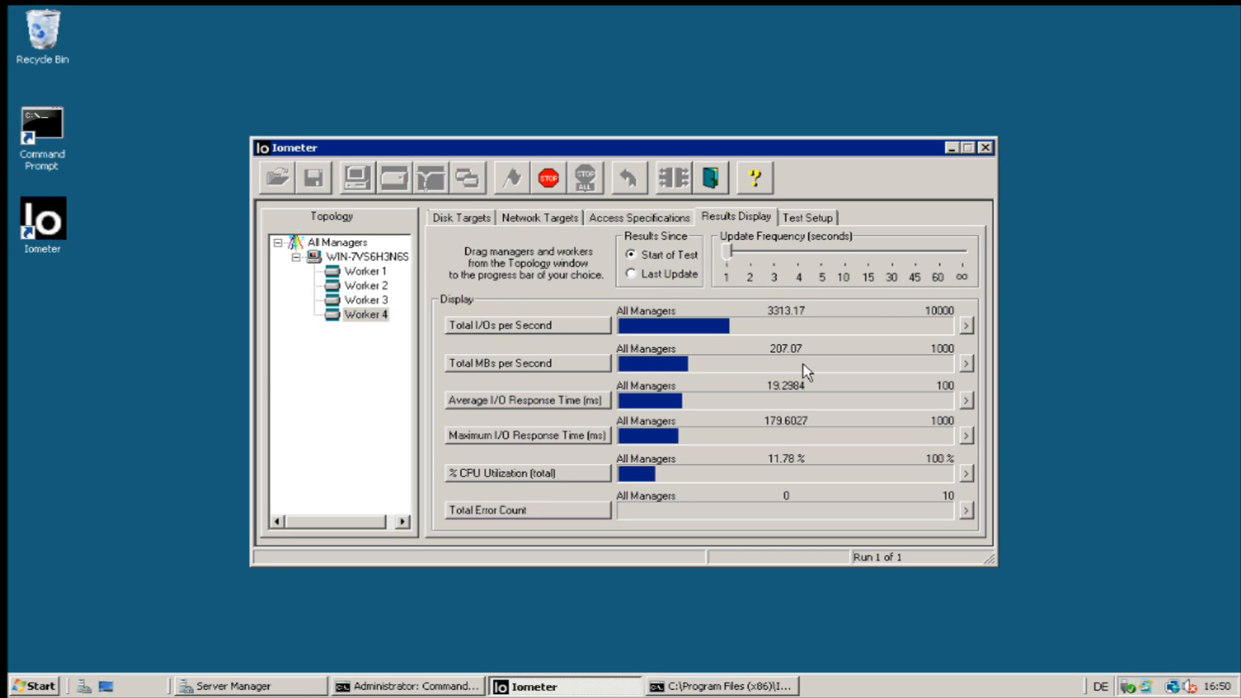
{"action": "mouse_move", "coordinate": [814, 9]}
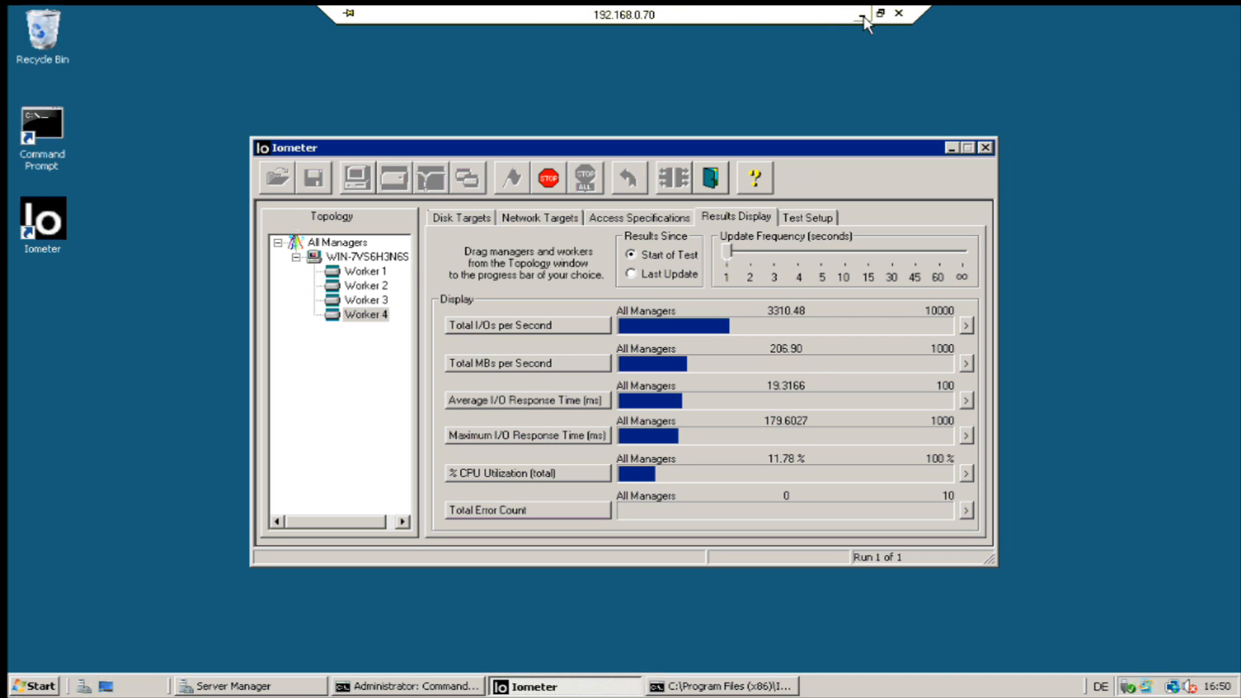
{"action": "left_click", "coordinate": [862, 14]}
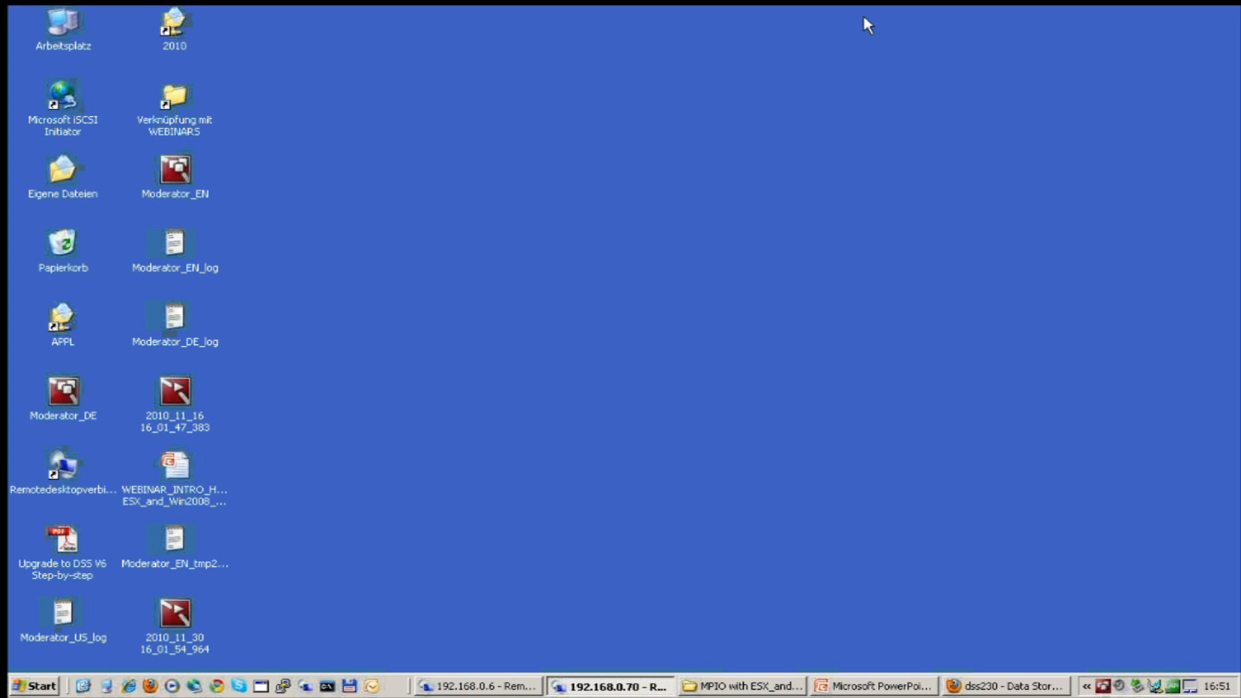
Show the 192.168.0.6 host's Performance chart, highlighting vmnic3 (~104726 KBps) against vmnic2 (0).
{"action": "left_click", "coordinate": [482, 686]}
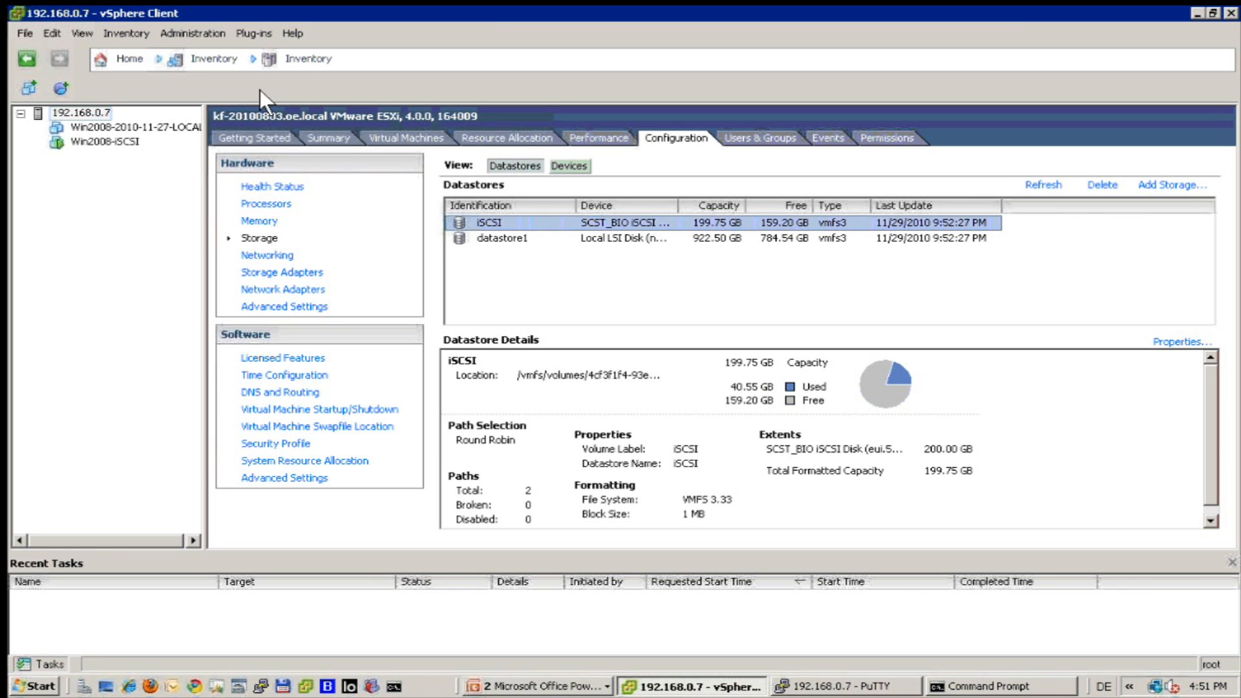
{"action": "left_click", "coordinate": [579, 136]}
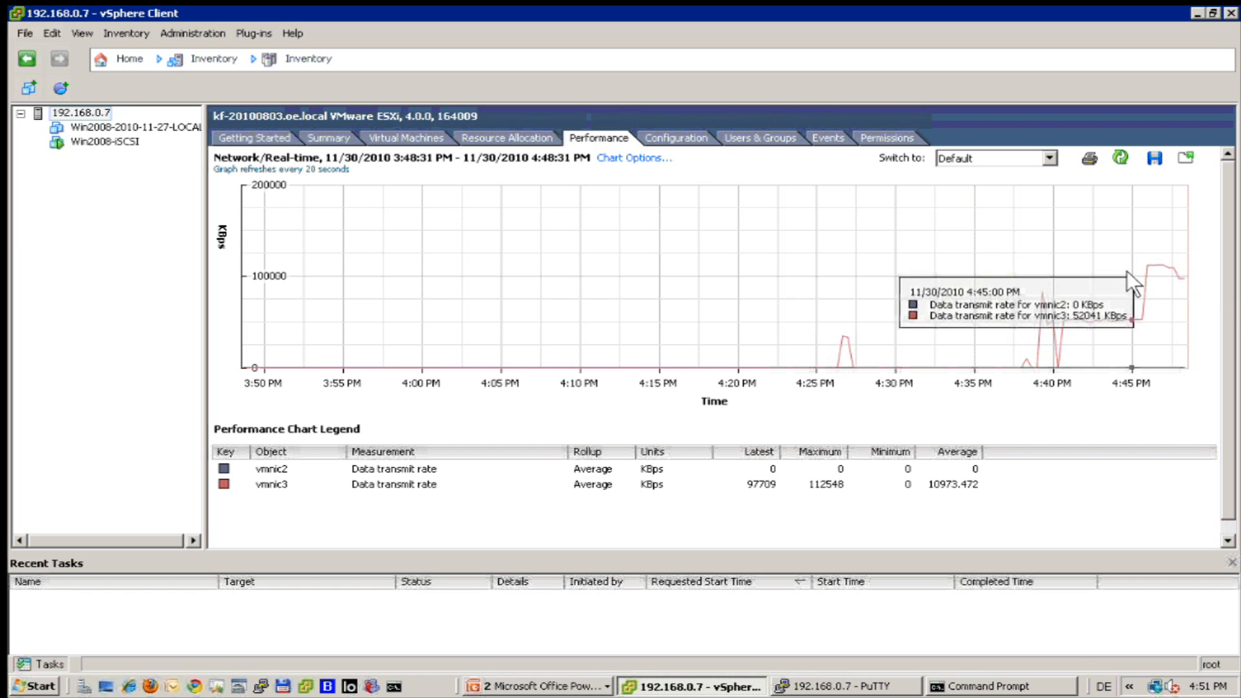
{"action": "mouse_move", "coordinate": [1172, 265]}
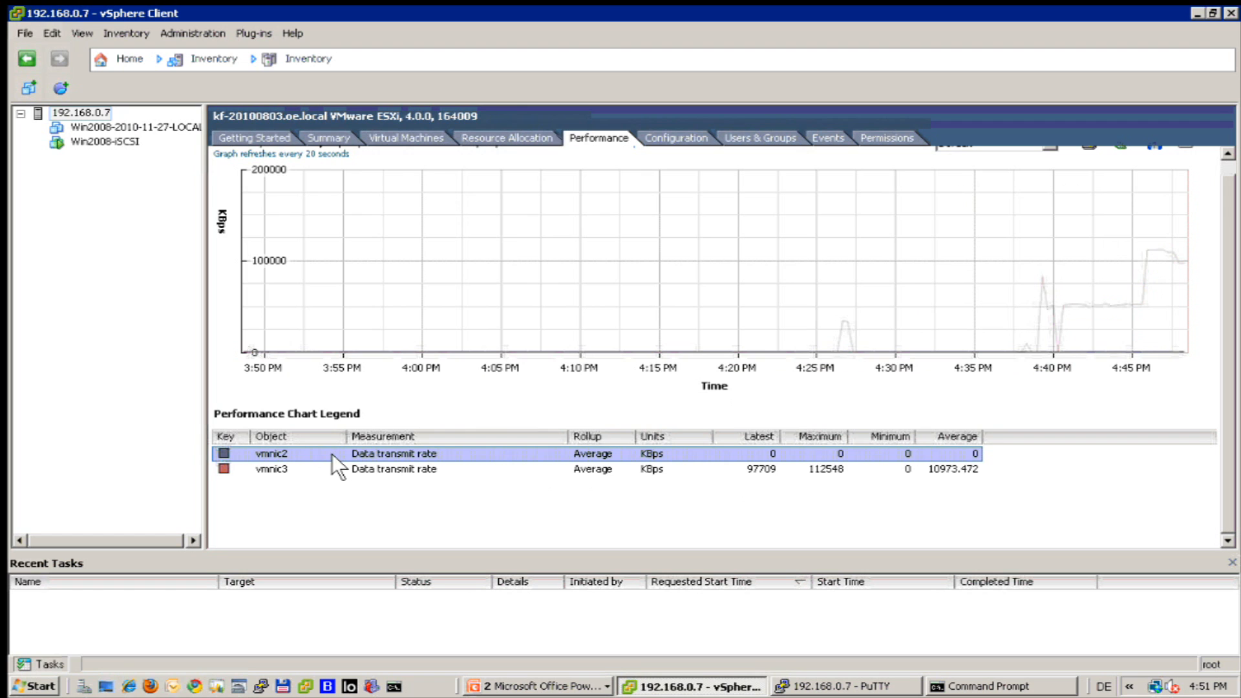
{"action": "left_click", "coordinate": [328, 465]}
{"action": "left_click", "coordinate": [392, 451]}
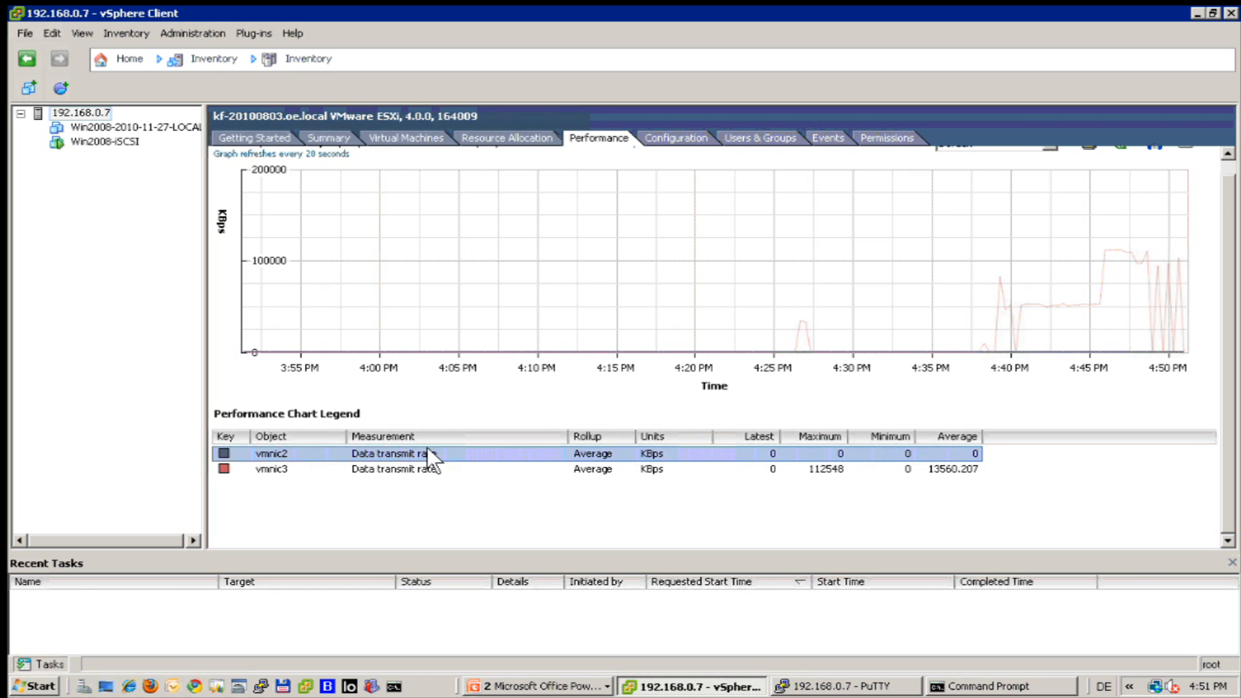
{"action": "left_click", "coordinate": [402, 465]}
{"action": "left_click", "coordinate": [405, 452]}
{"action": "left_click", "coordinate": [409, 466]}
{"action": "left_click", "coordinate": [412, 446]}
{"action": "left_click", "coordinate": [680, 470]}
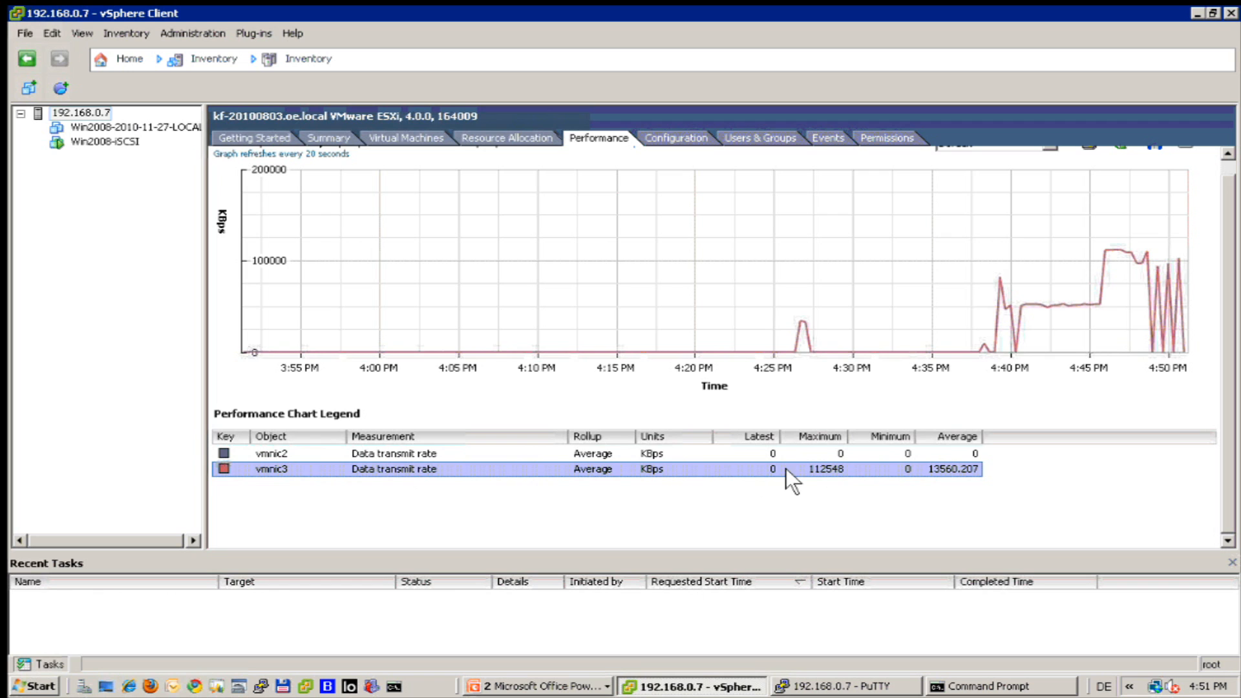
{"action": "mouse_move", "coordinate": [1176, 259]}
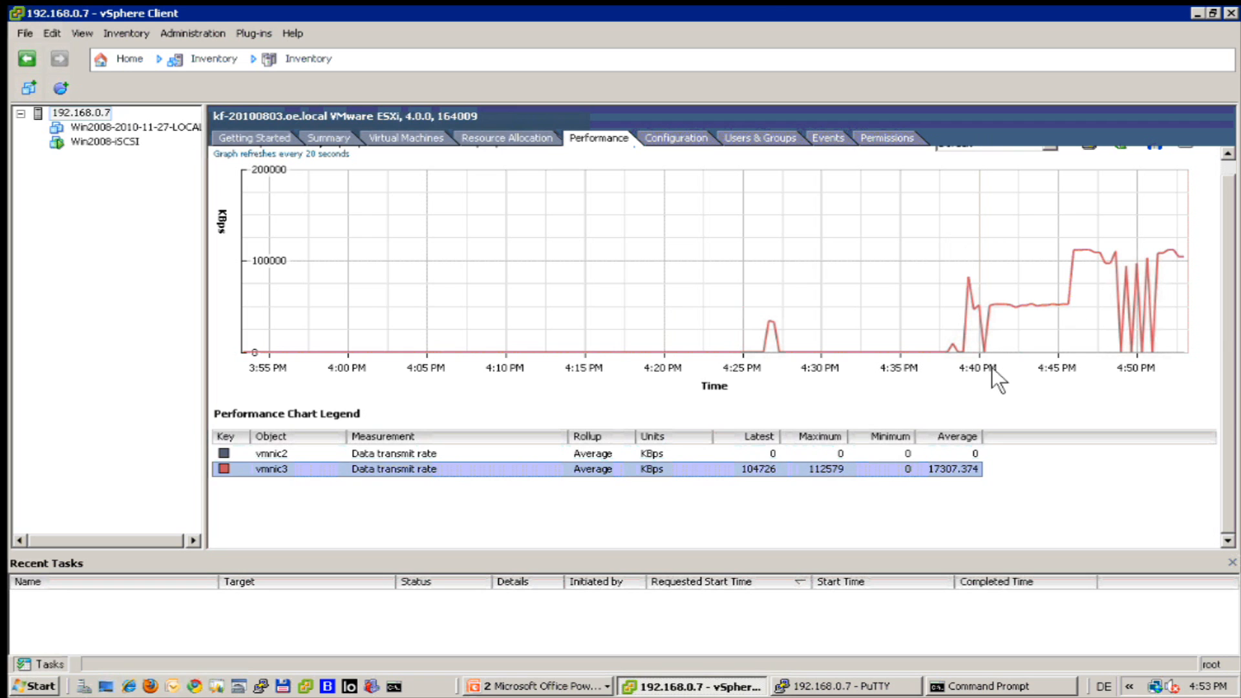
{"action": "mouse_move", "coordinate": [783, 7]}
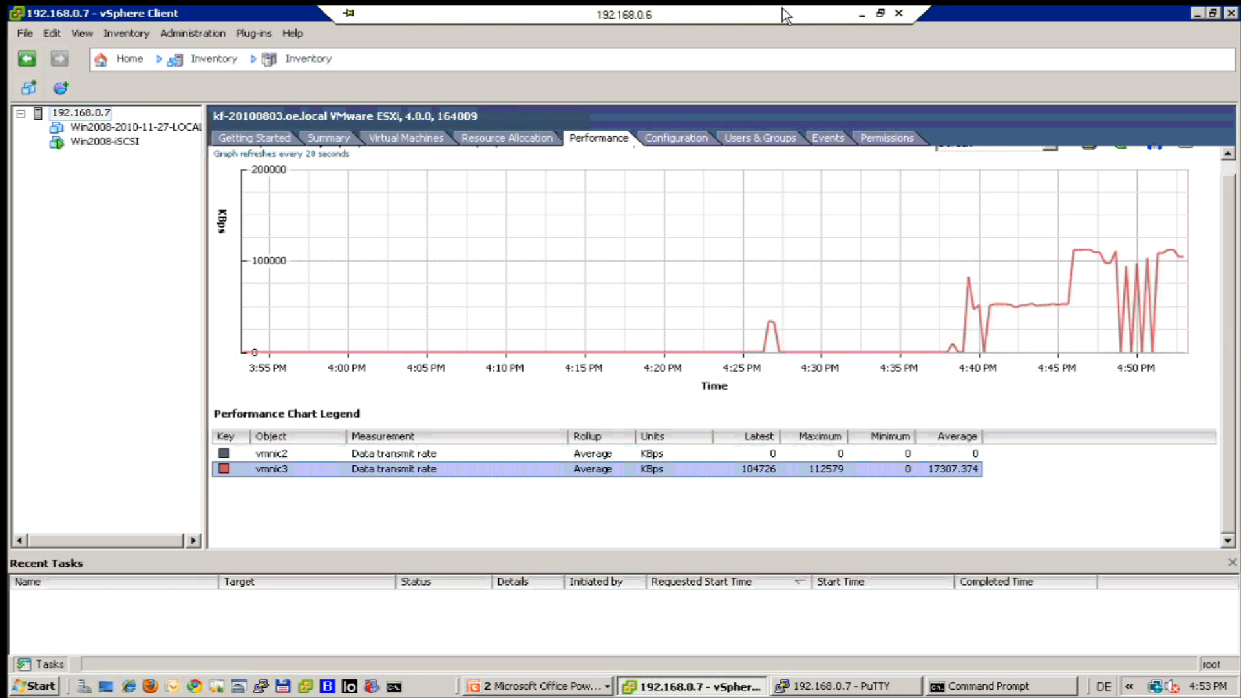
Check Iometer on 192.168.0.70, then return to the vSphere chart showing vmnic3 at 104830 KBps.
{"action": "left_click", "coordinate": [863, 17]}
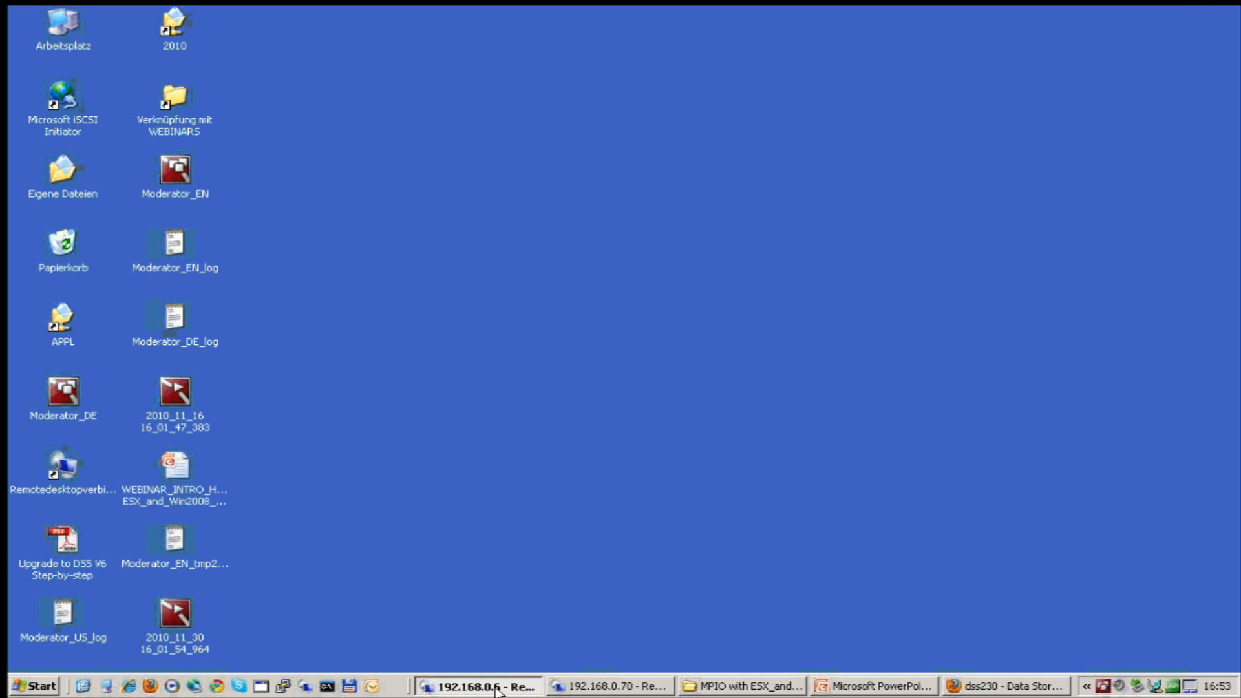
{"action": "key", "text": "alt+Tab"}
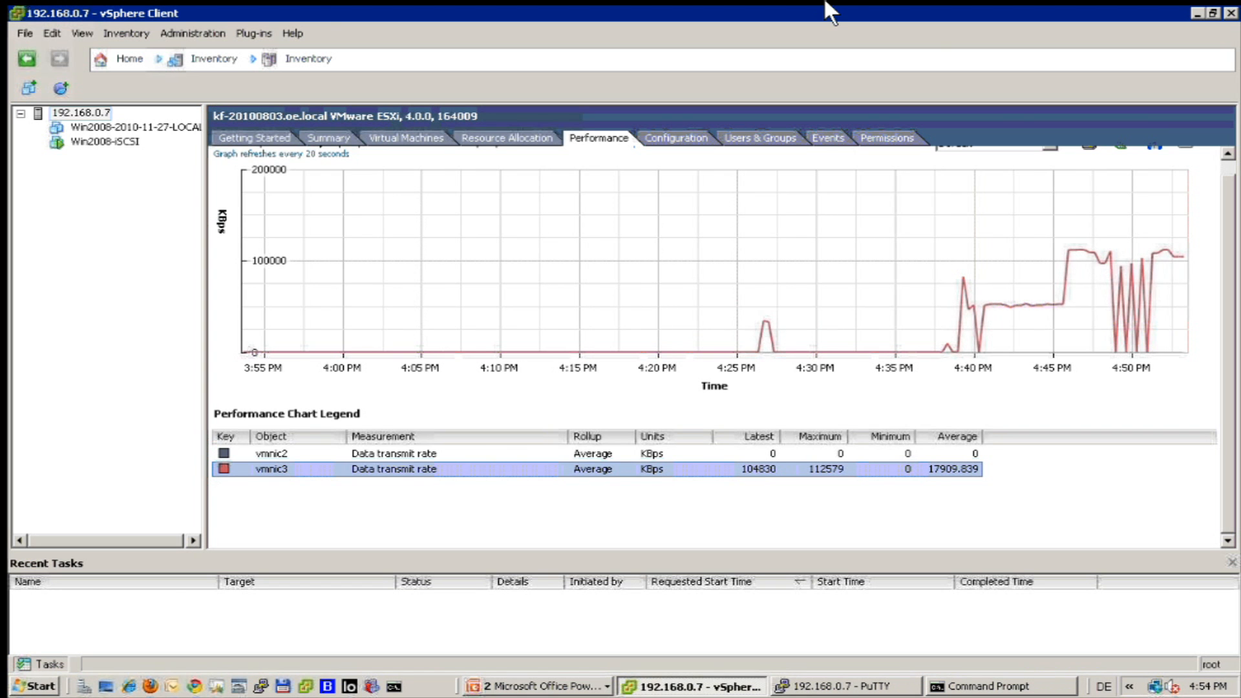
{"action": "left_click", "coordinate": [865, 18]}
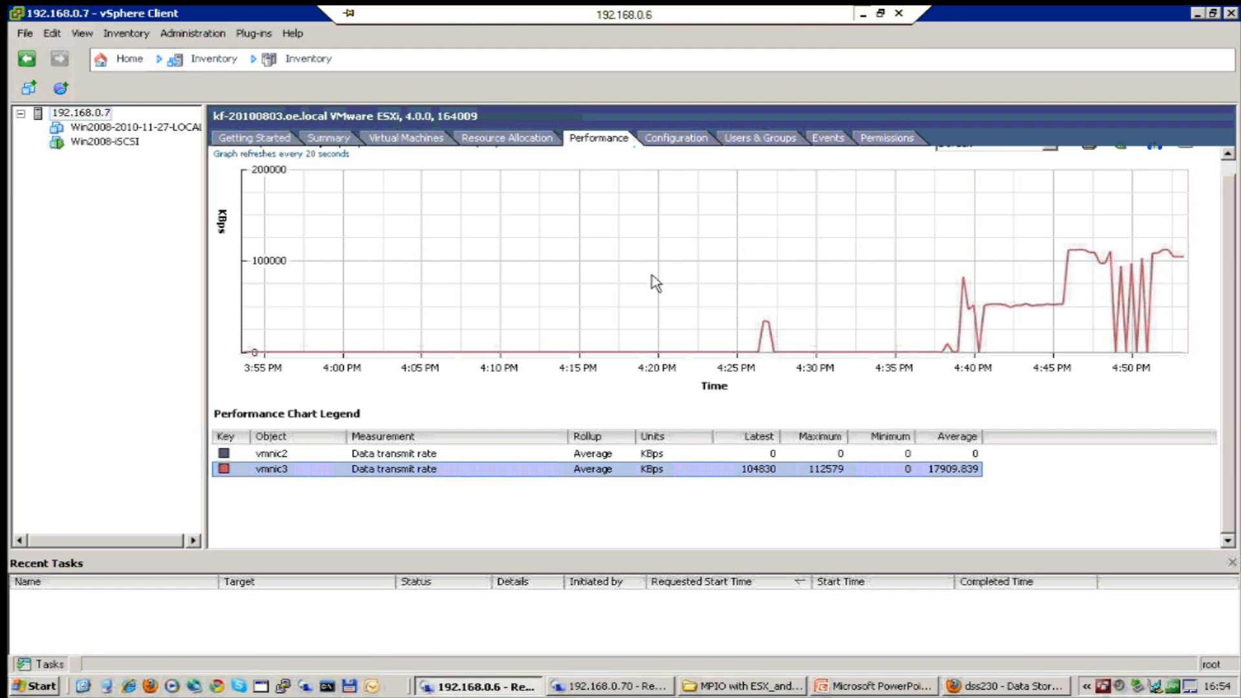
{"action": "left_click", "coordinate": [608, 686]}
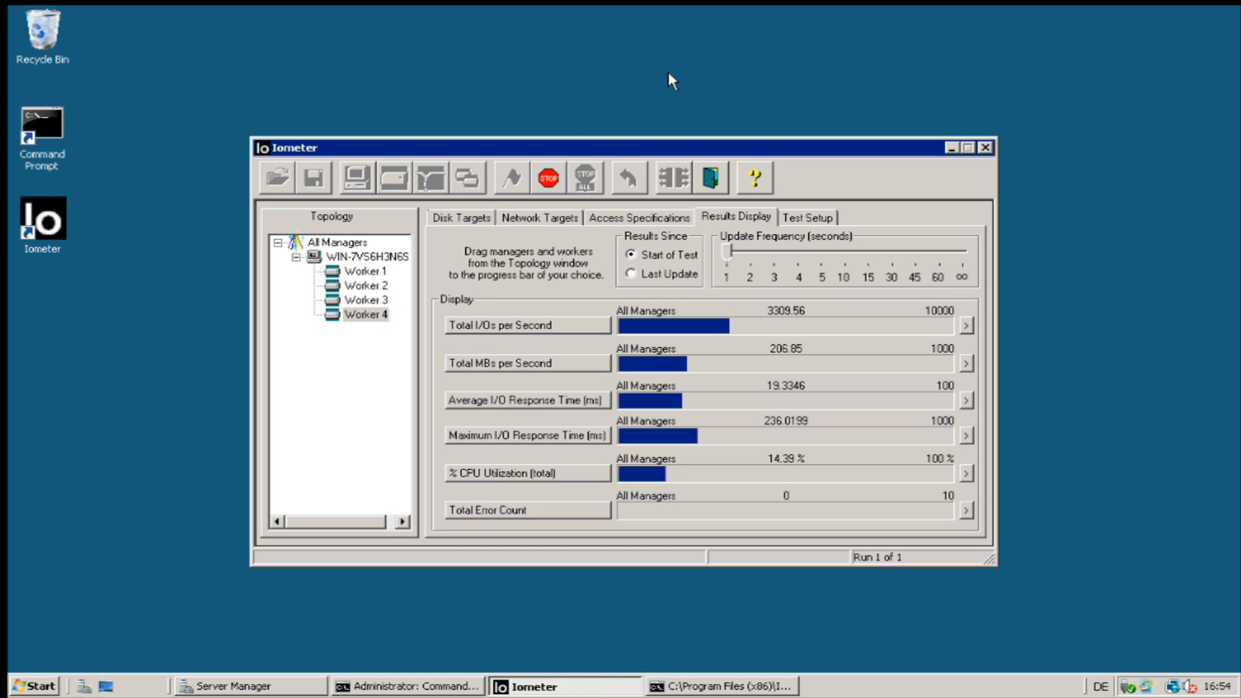
{"action": "mouse_move", "coordinate": [855, 4]}
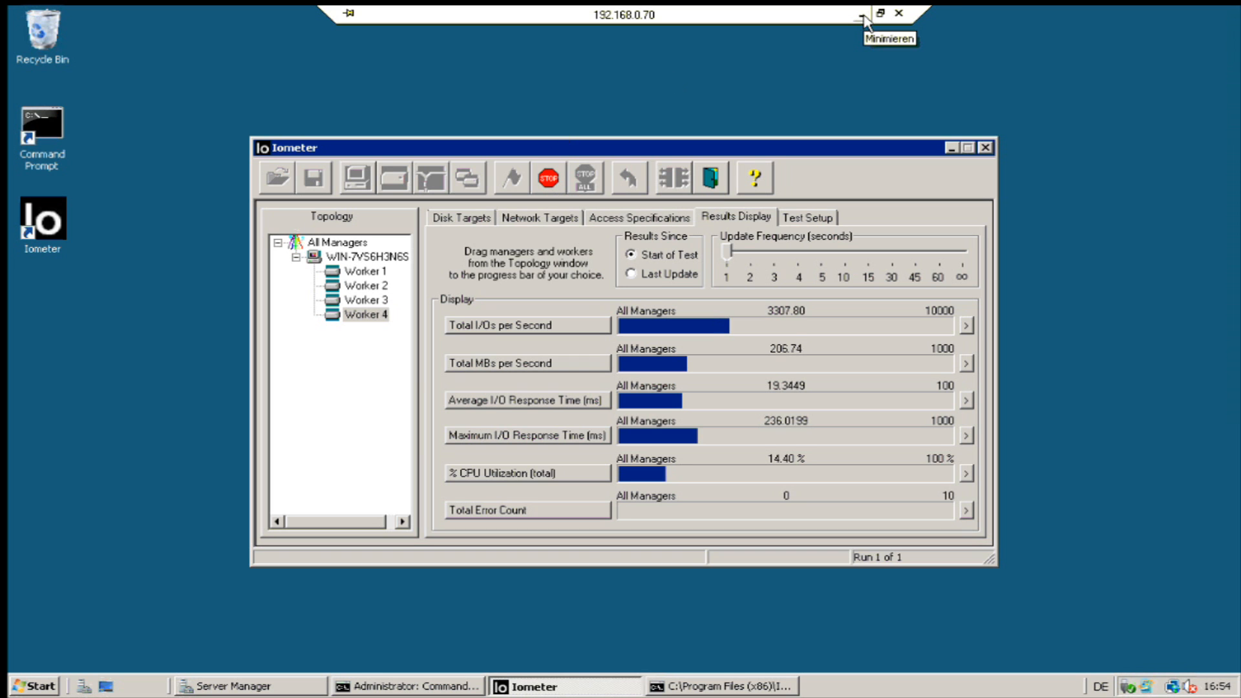
{"action": "left_click", "coordinate": [860, 15]}
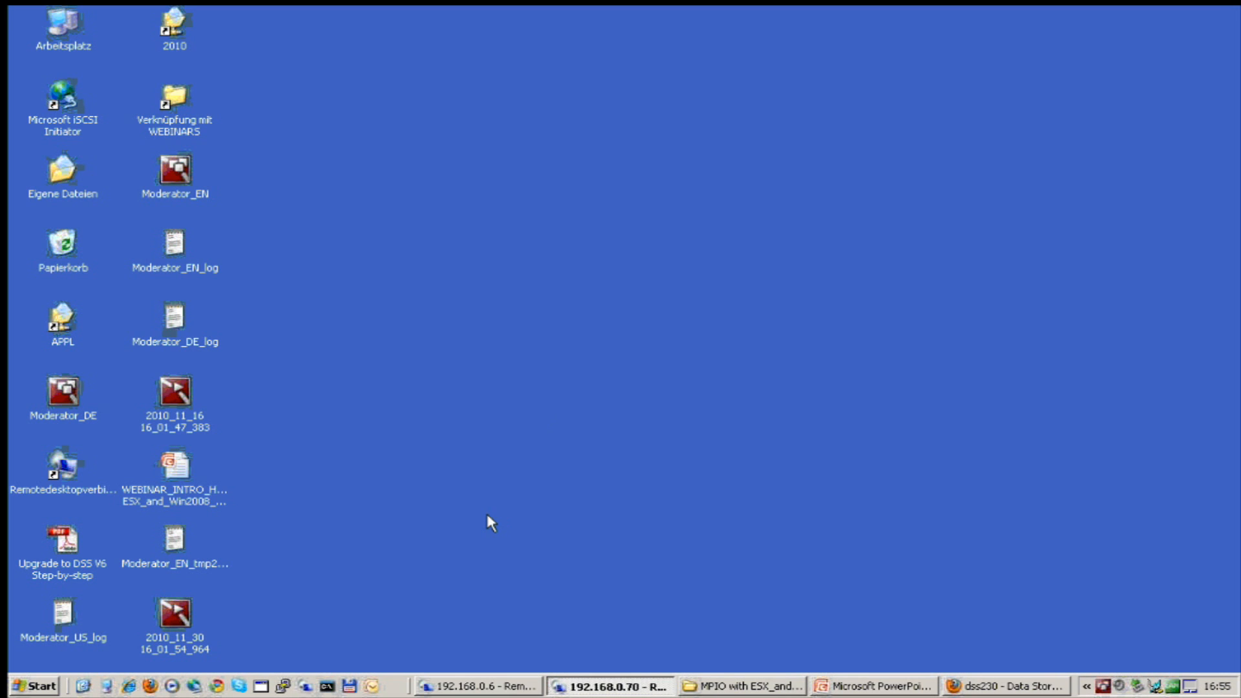
{"action": "left_click", "coordinate": [479, 686]}
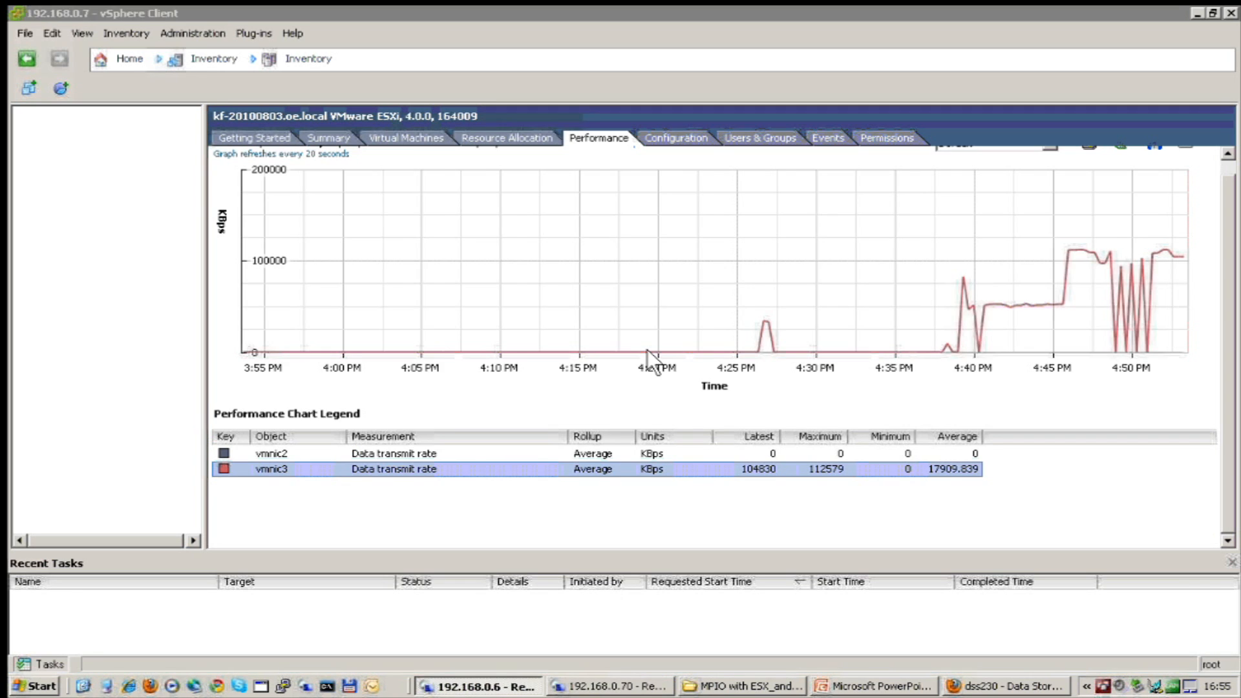
Clear away vSphere Client and PuTTY, then open Network Connections via the Network and Sharing Center.
{"action": "left_click", "coordinate": [1193, 14]}
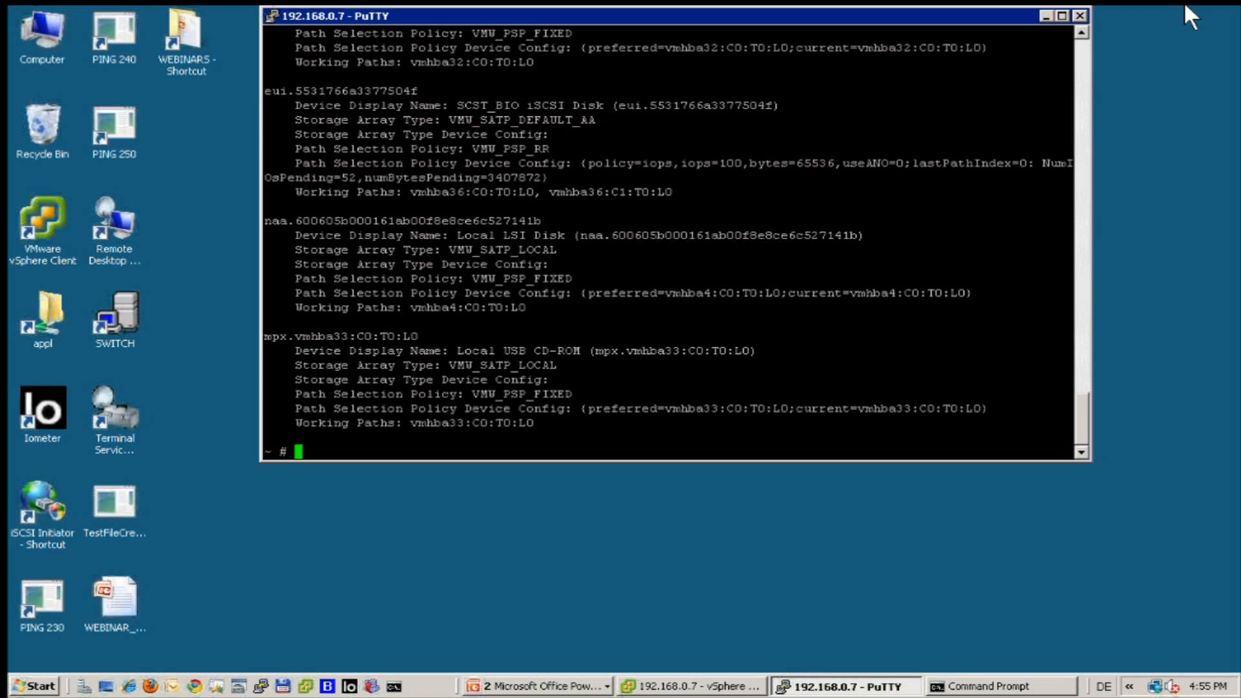
{"action": "left_click", "coordinate": [1045, 16]}
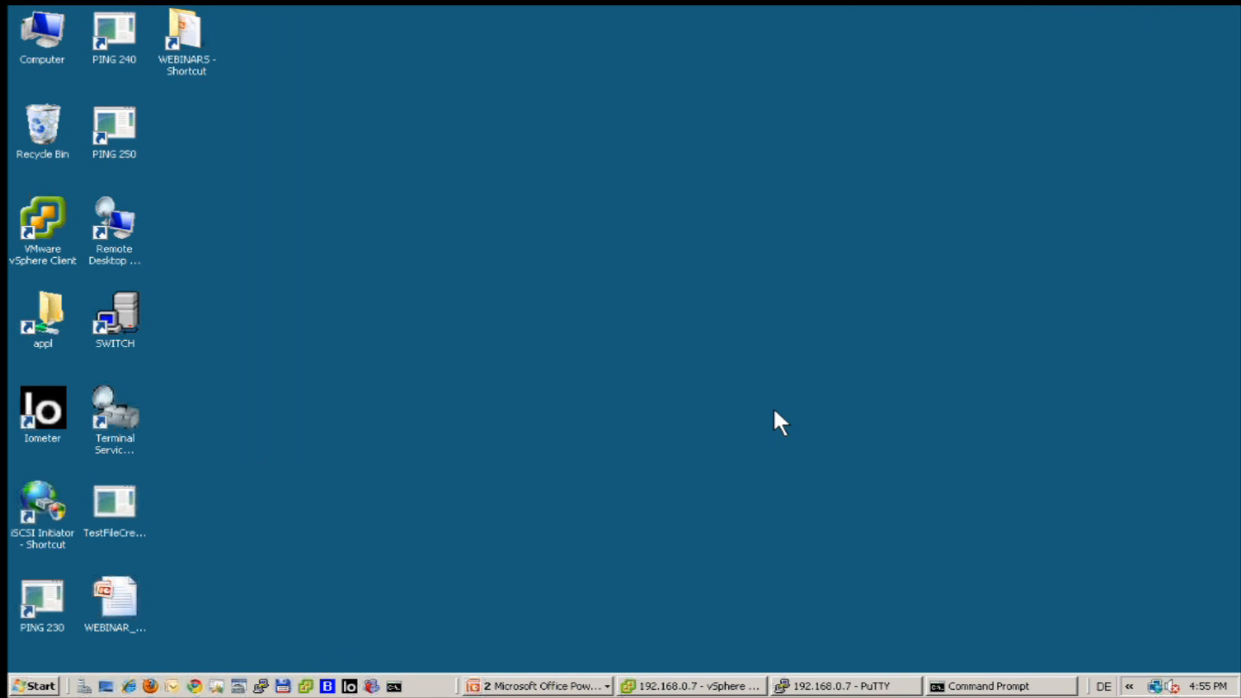
{"action": "right_click", "coordinate": [1151, 687]}
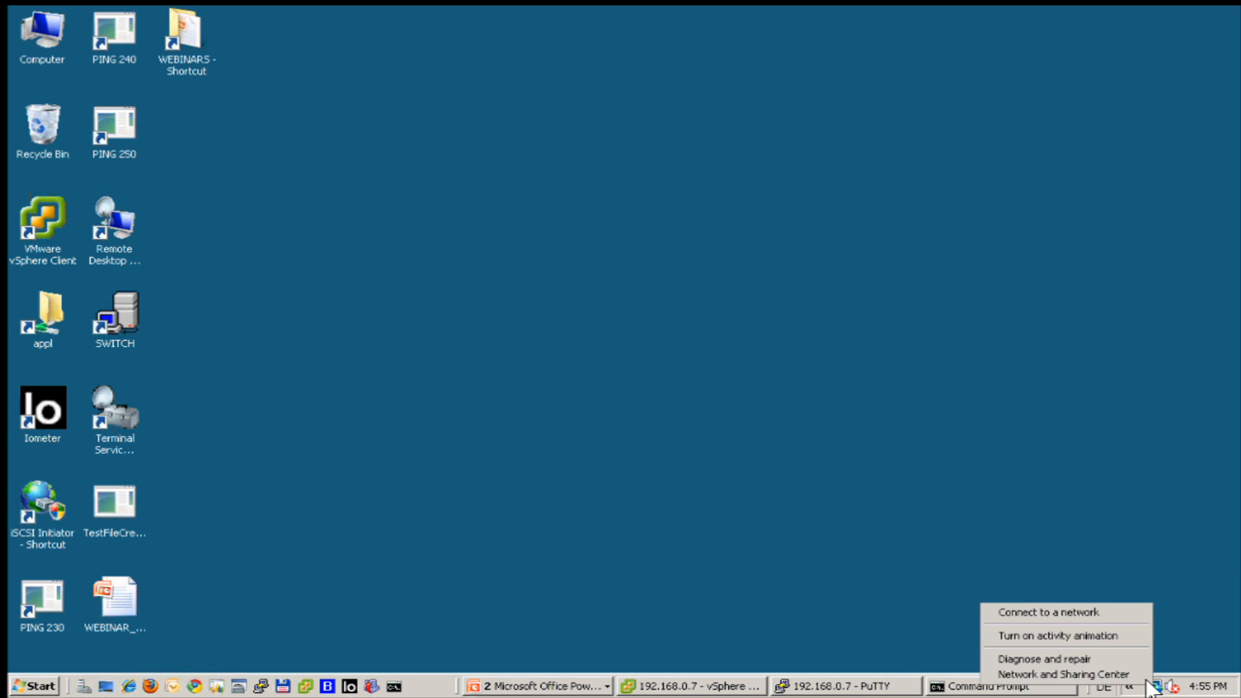
{"action": "left_click", "coordinate": [1075, 672]}
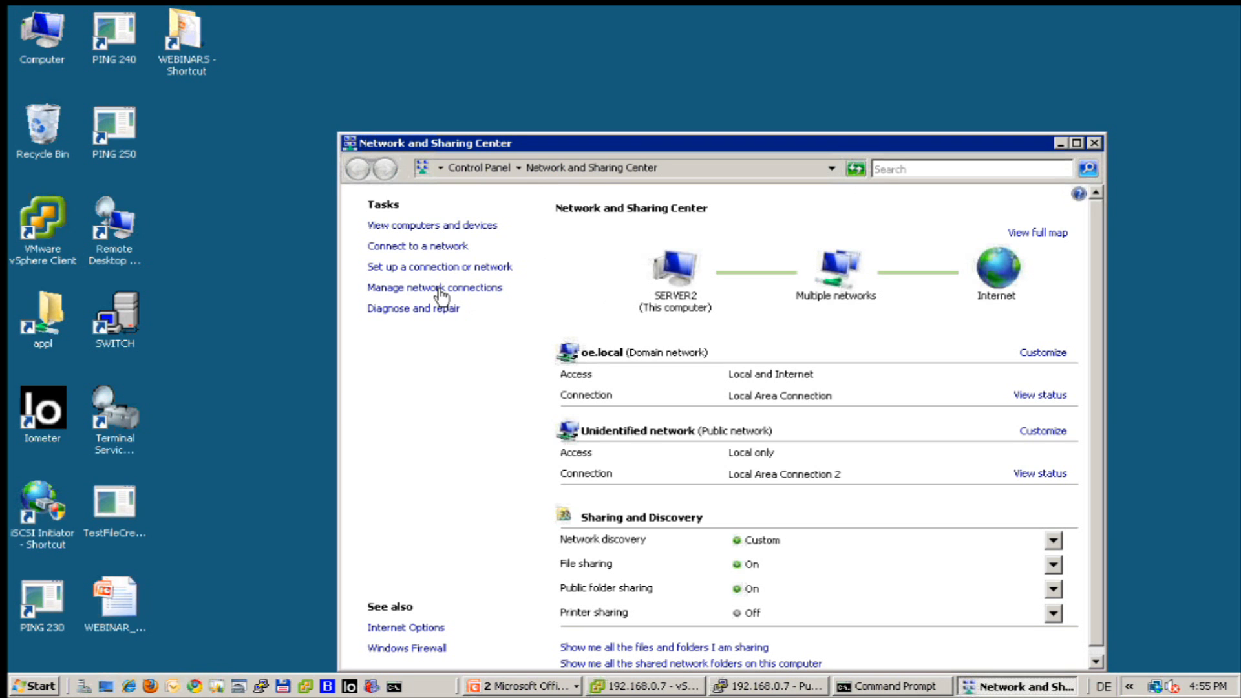
{"action": "left_click", "coordinate": [441, 292]}
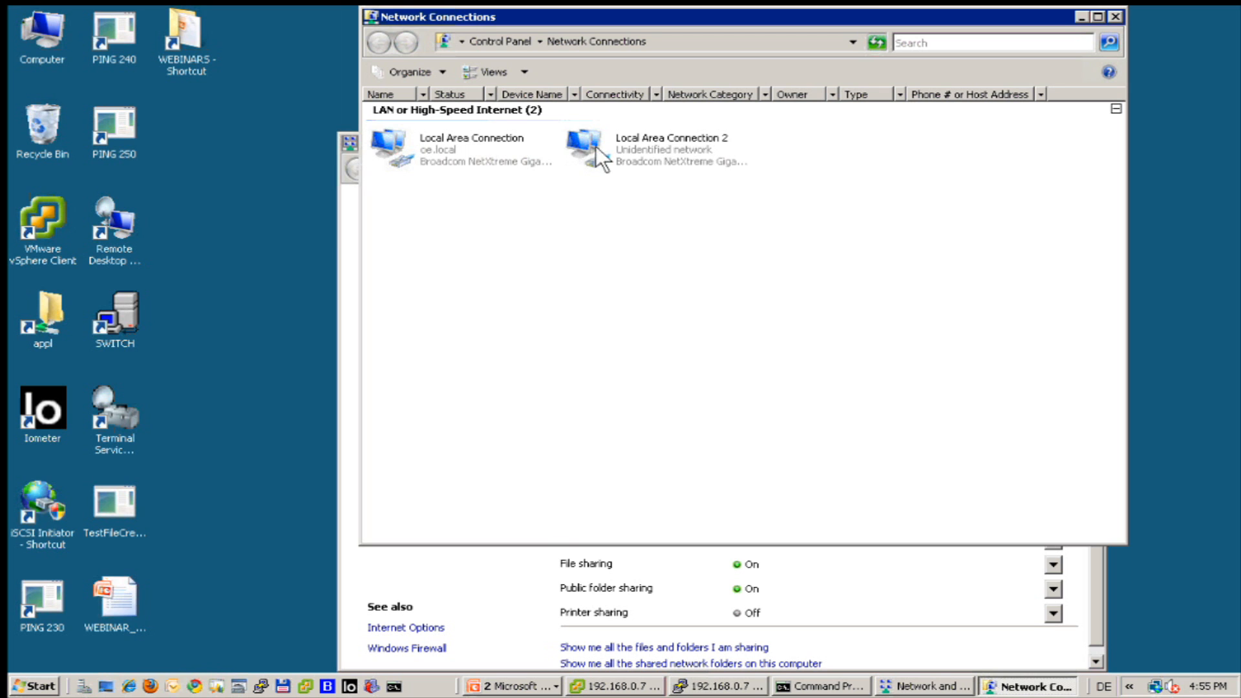
Check Local Area Connection's status and details: 1.0 Gbps speed and its IPv4 address.
{"action": "right_click", "coordinate": [433, 141]}
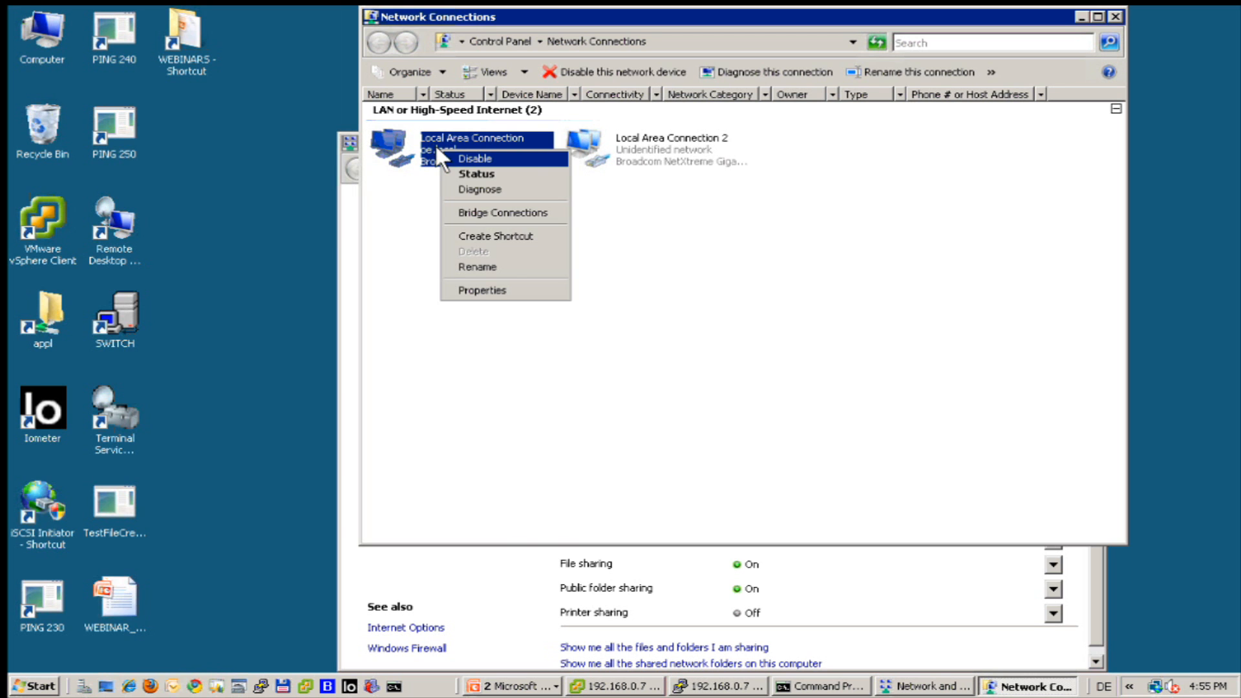
{"action": "left_click", "coordinate": [444, 162]}
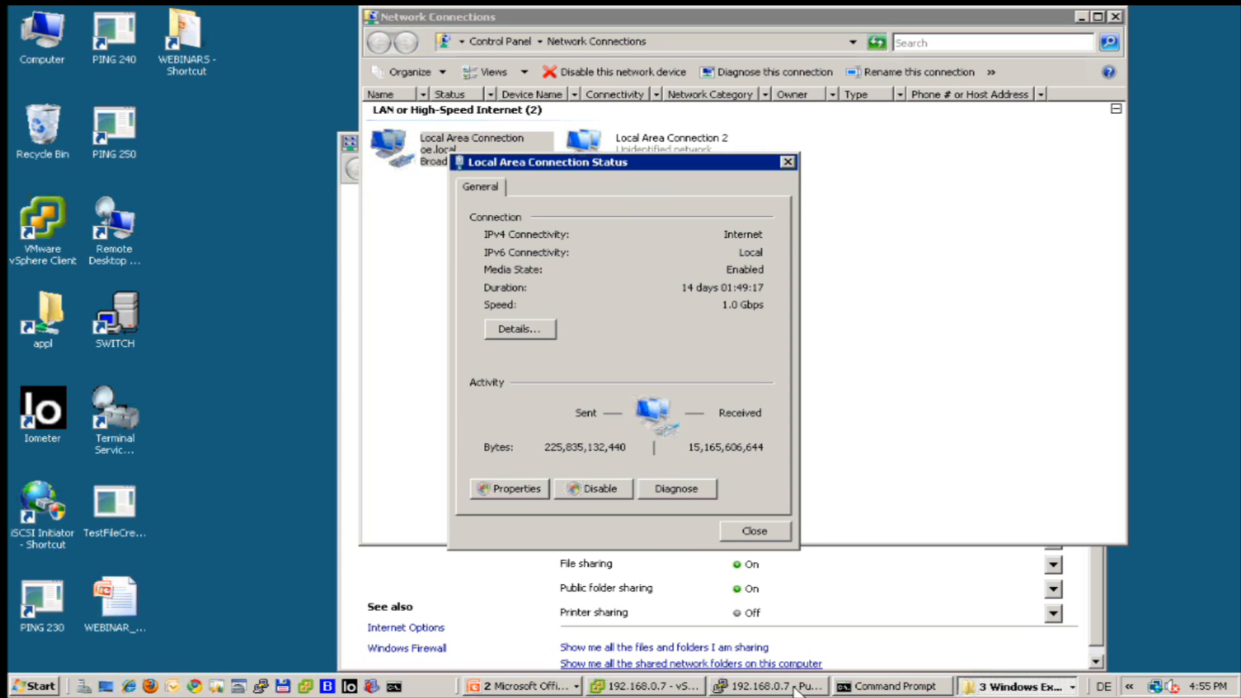
{"action": "left_click", "coordinate": [537, 329]}
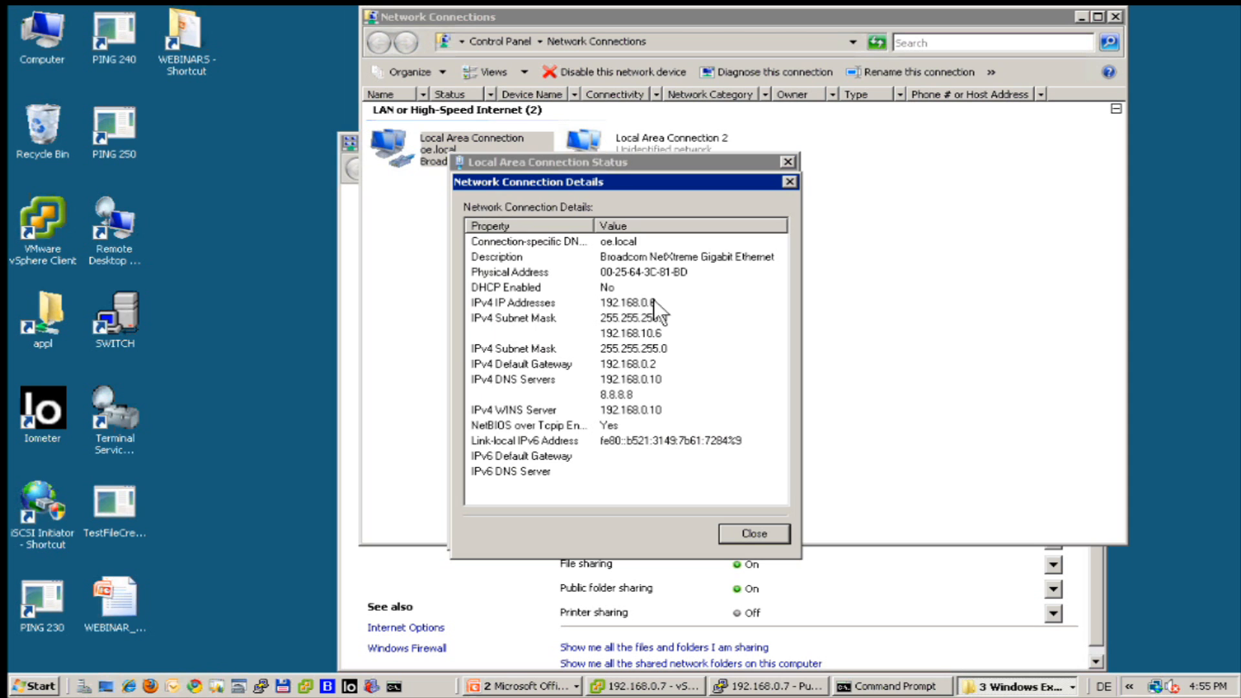
{"action": "left_click", "coordinate": [761, 531]}
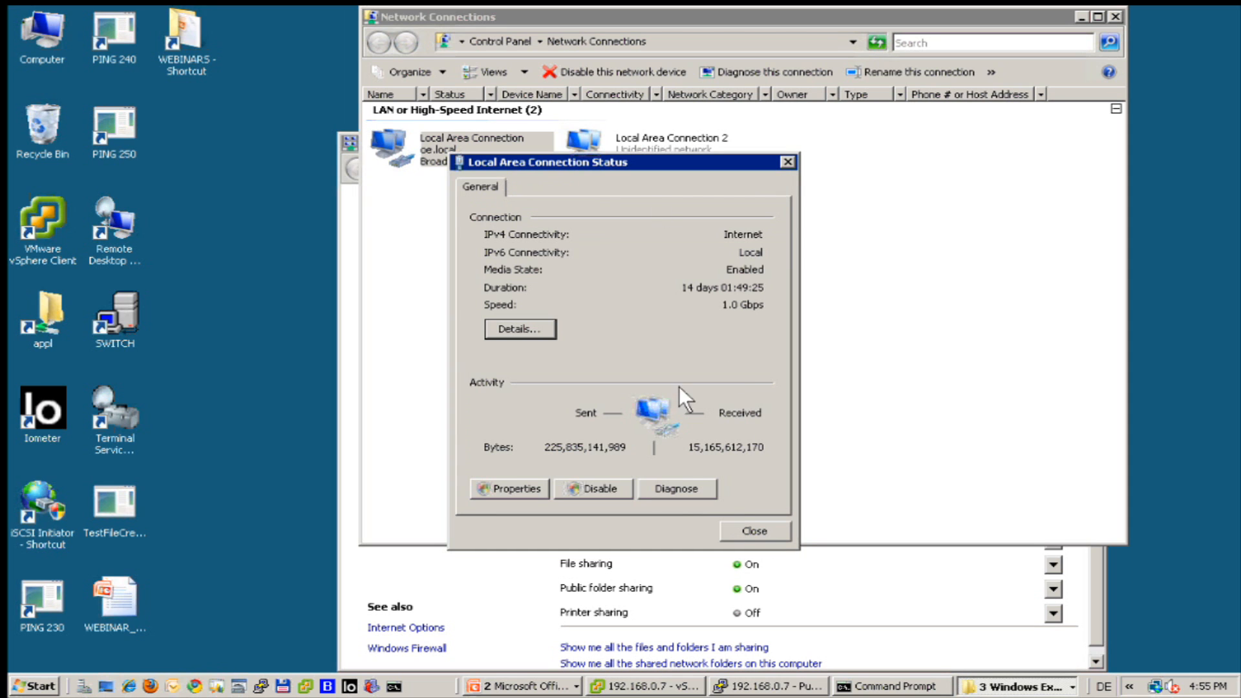
{"action": "left_click", "coordinate": [750, 532]}
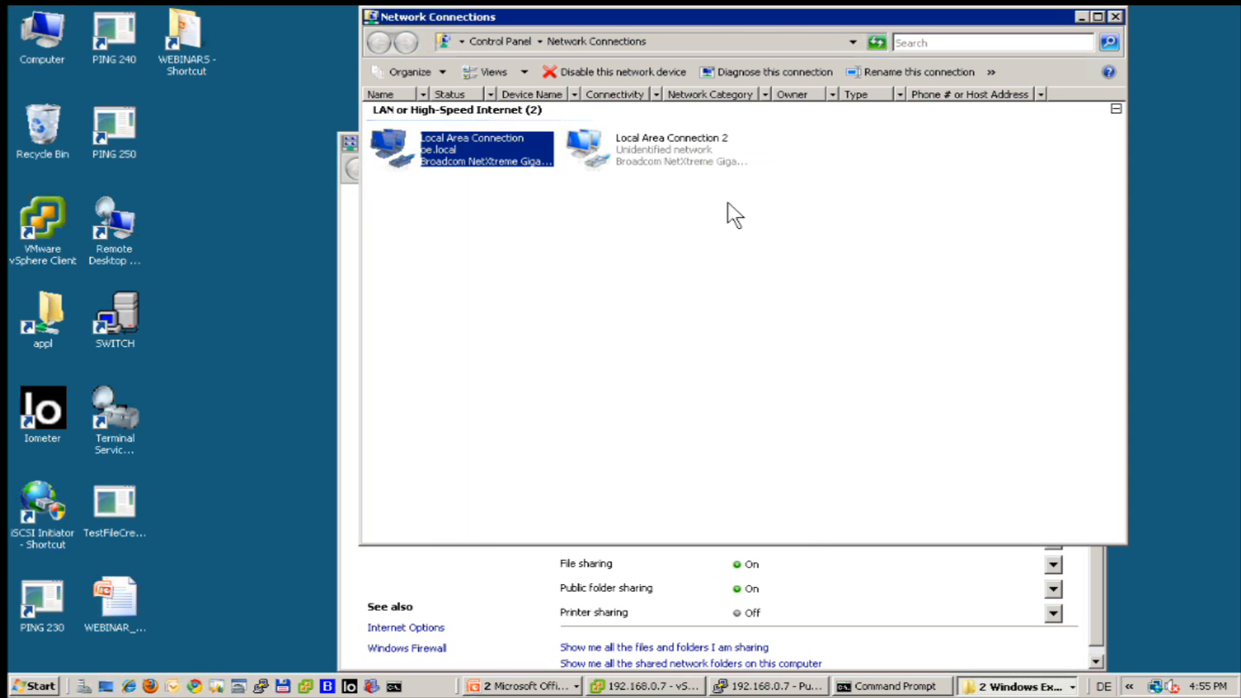
Check Local Area Connection 2's 1.0 Gbps status and IPv4 details, then close Network Connections.
{"action": "right_click", "coordinate": [634, 148]}
{"action": "left_click", "coordinate": [649, 172]}
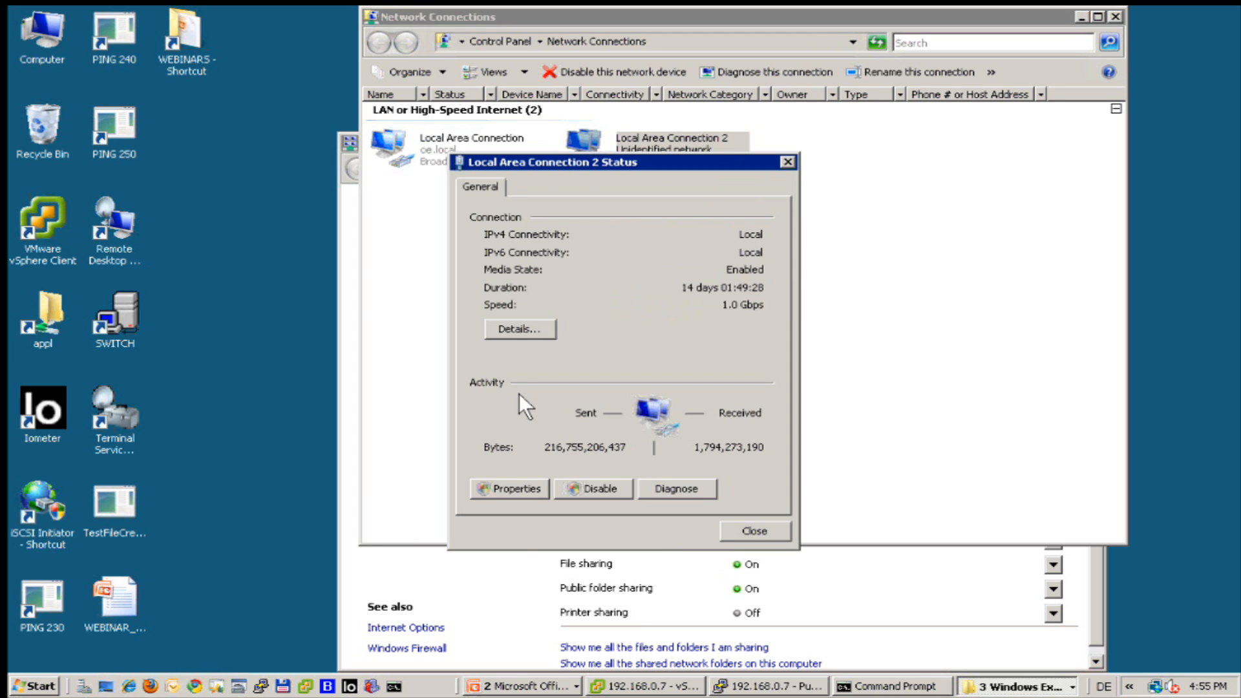
{"action": "left_click", "coordinate": [543, 331]}
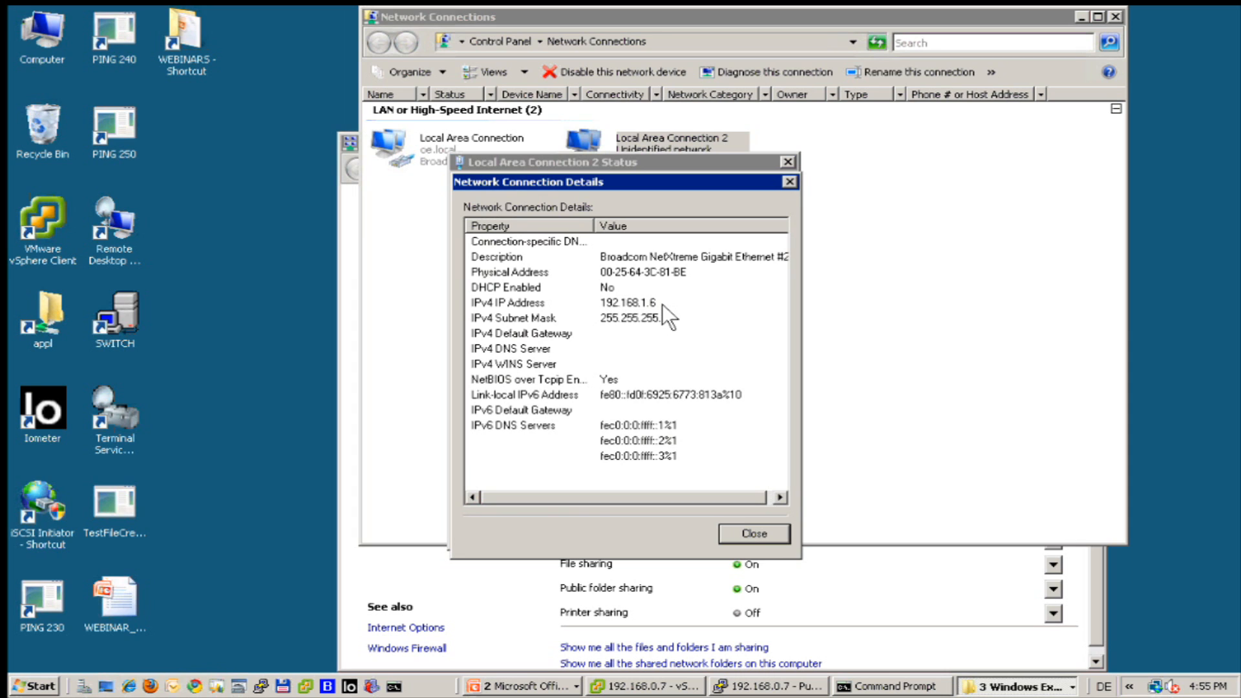
{"action": "left_click", "coordinate": [742, 531]}
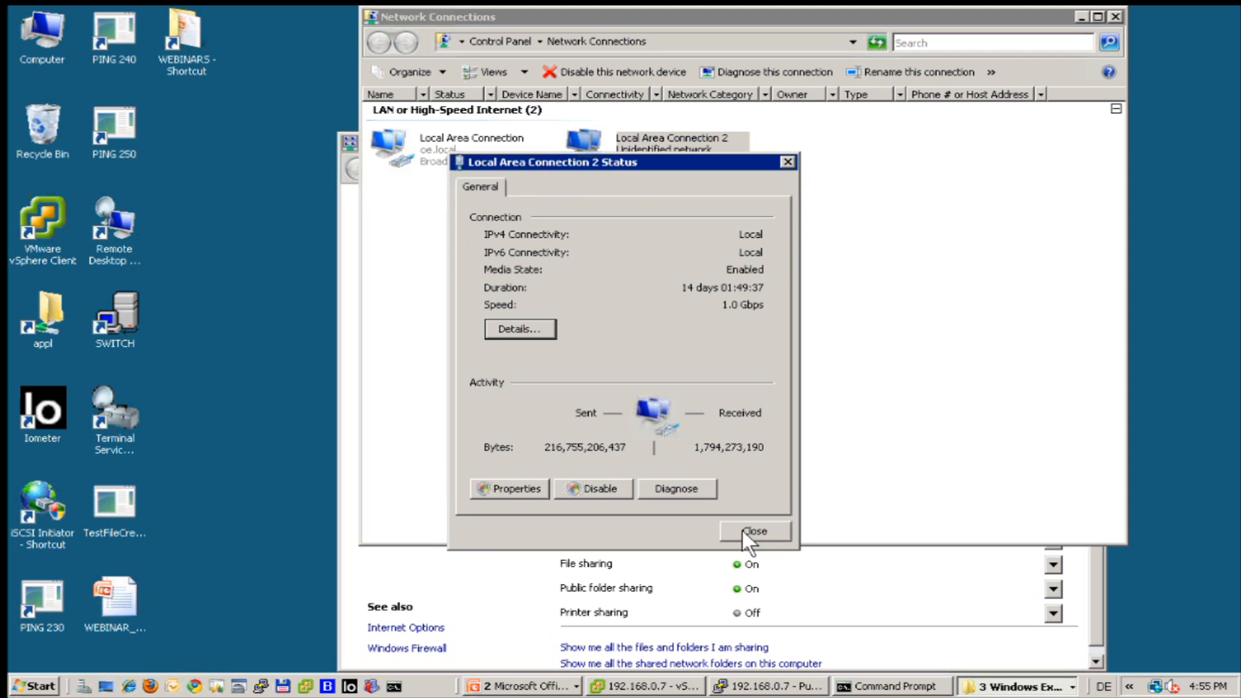
{"action": "left_click", "coordinate": [753, 531]}
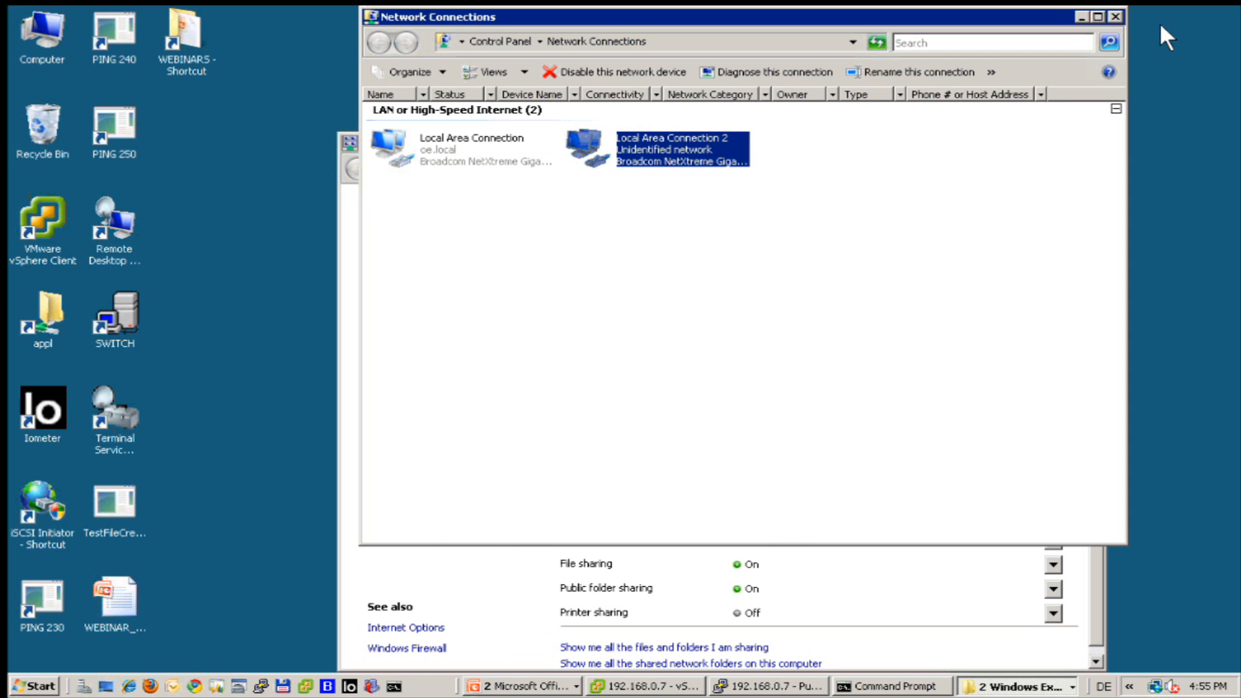
{"action": "left_click", "coordinate": [1114, 17]}
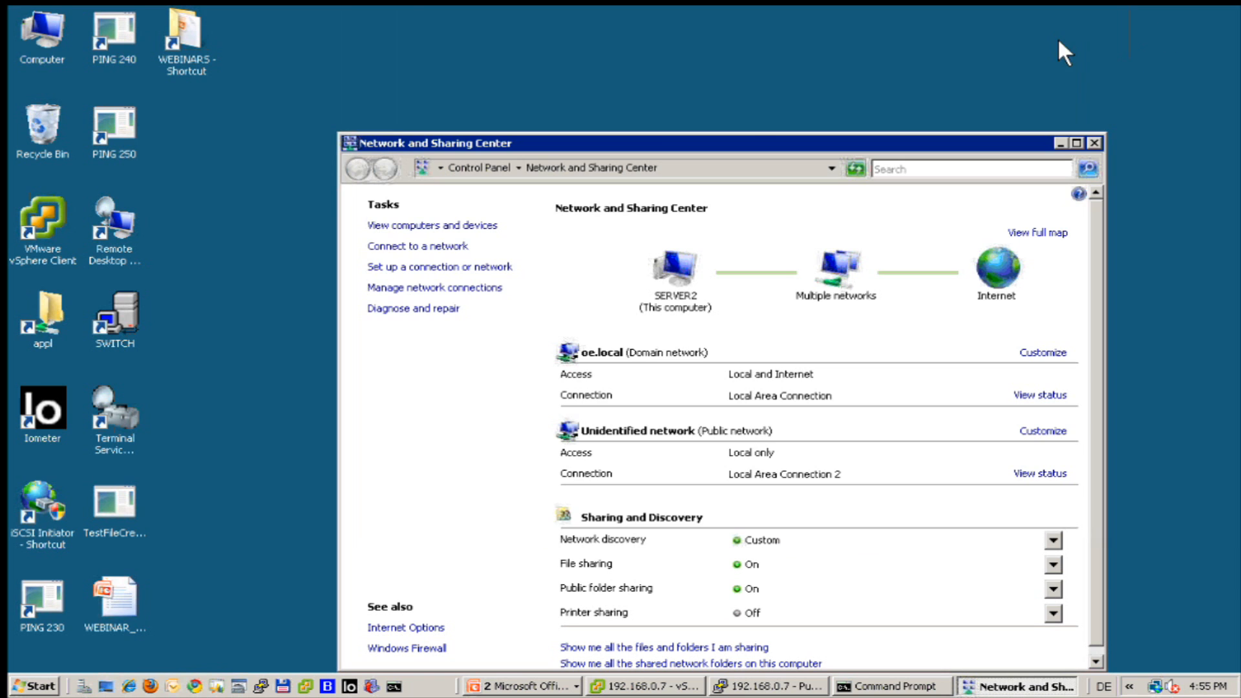
Close the Network and Sharing Center and launch the Microsoft iSCSI Initiator.
{"action": "left_click", "coordinate": [1095, 141]}
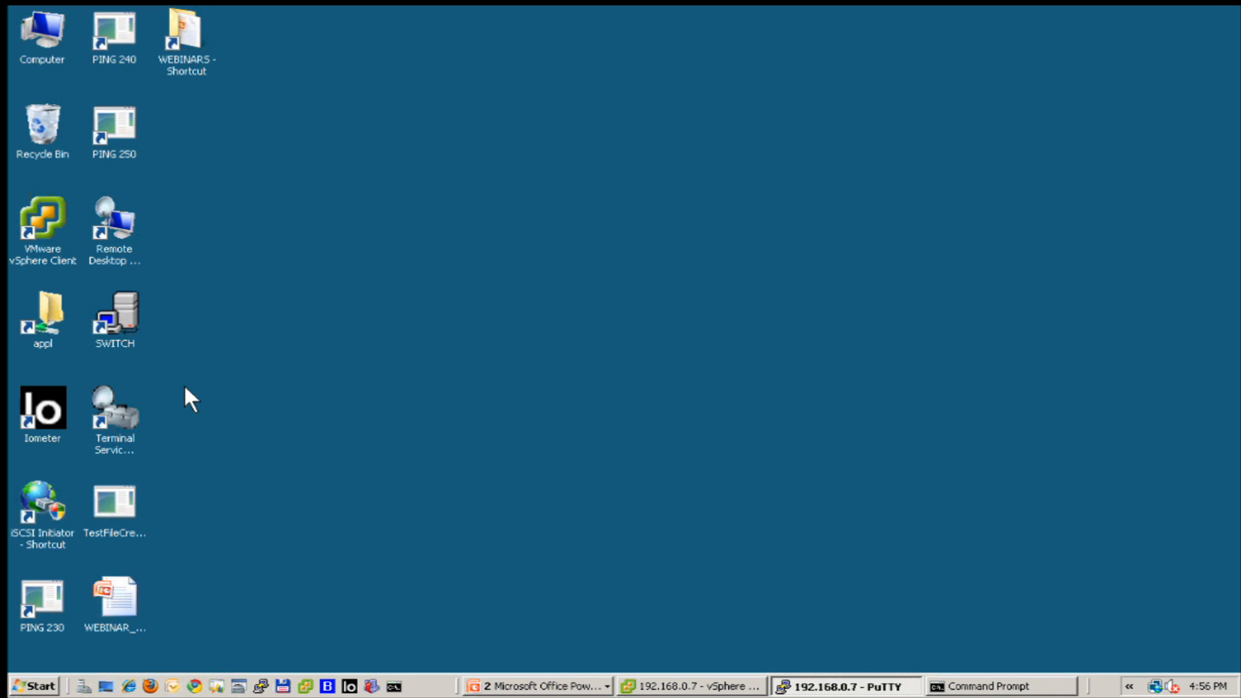
{"action": "double_click", "coordinate": [33, 491]}
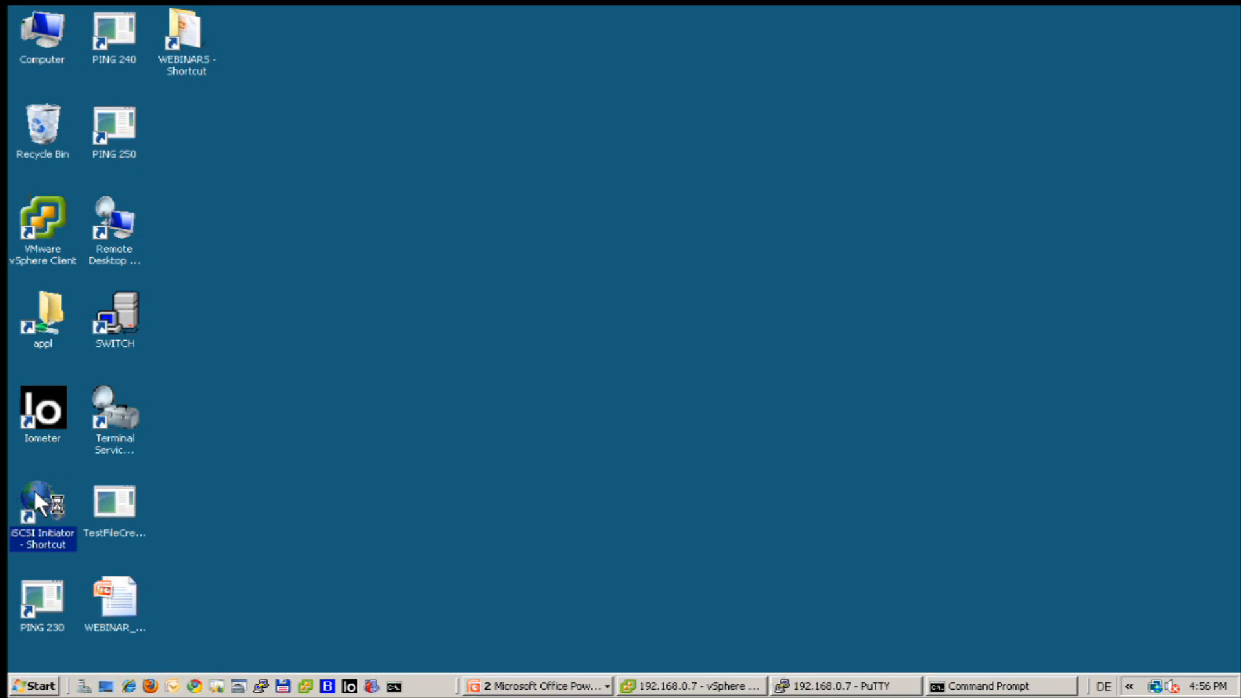
{"action": "left_click", "coordinate": [663, 374]}
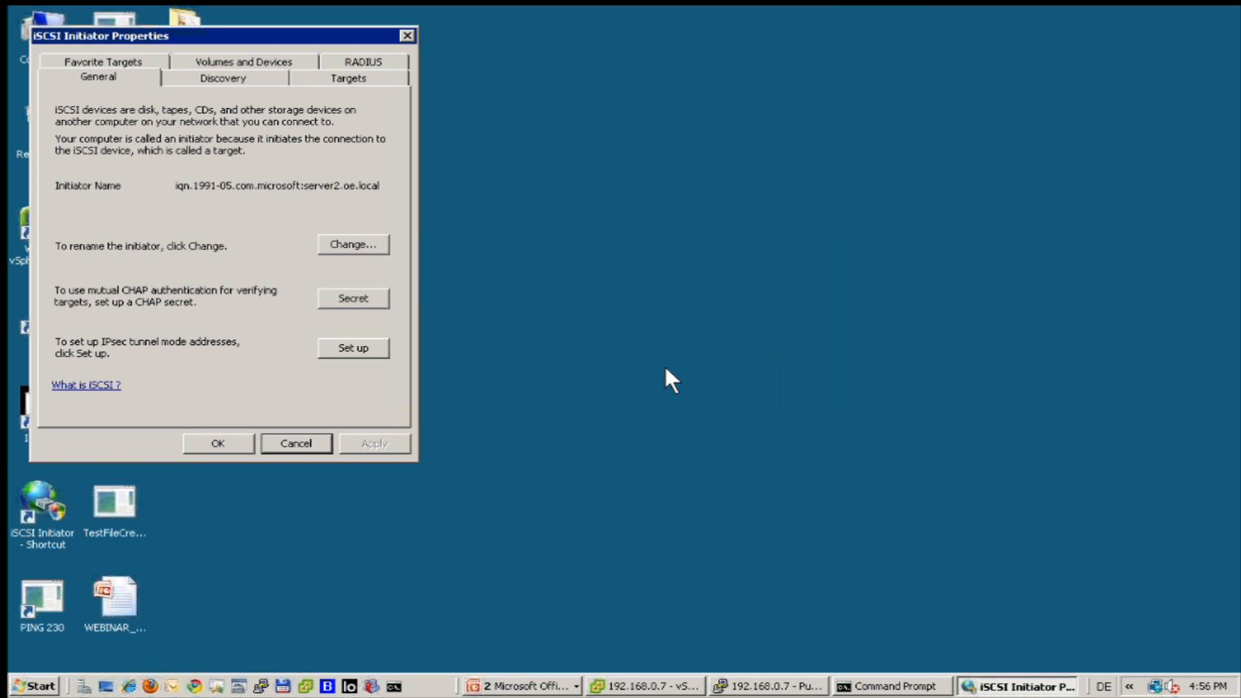
{"action": "left_click_drag", "start_coordinate": [234, 31], "coordinate": [582, 123]}
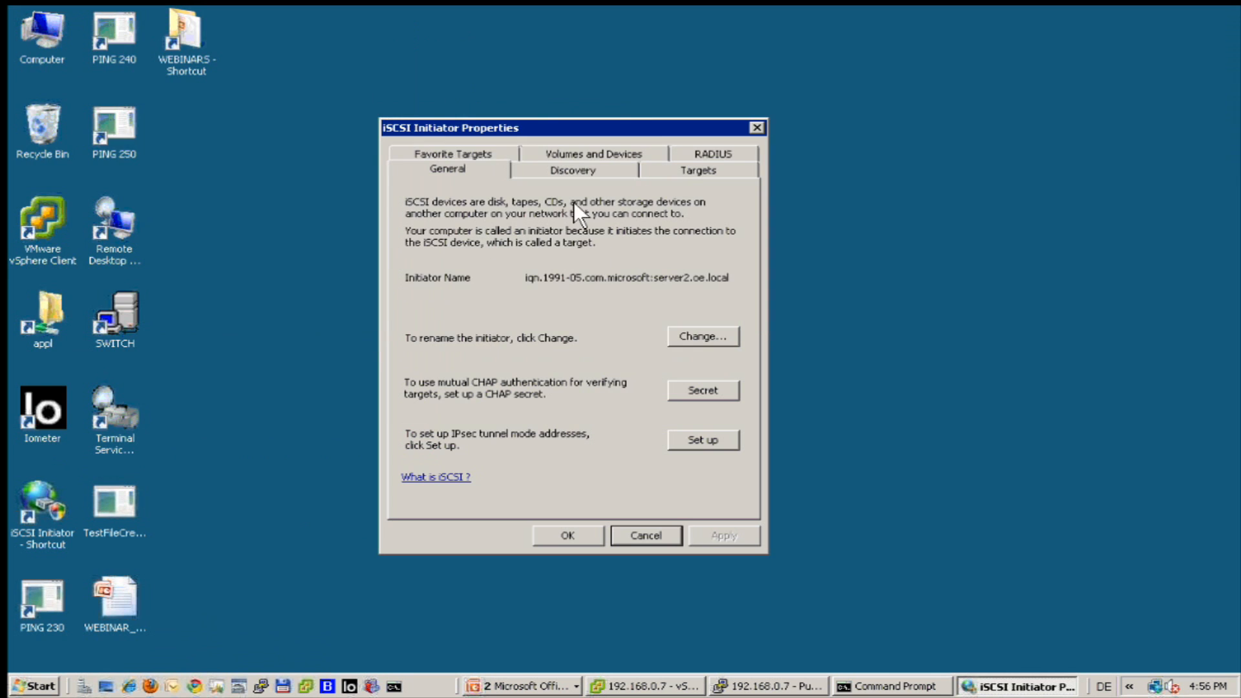
Review portals 192.168.0.230 and 192.168.1.230, then view the Connected iqn.2010-11:dss230.win2008 target.
{"action": "left_click", "coordinate": [598, 166]}
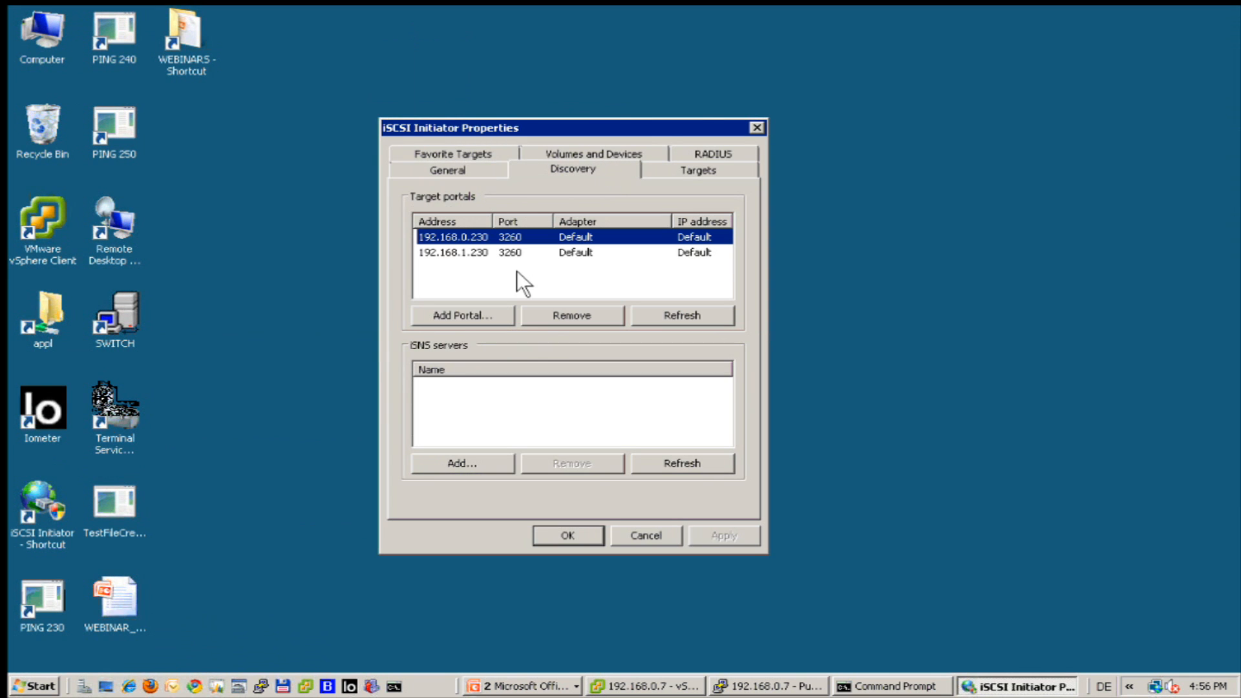
{"action": "left_click", "coordinate": [456, 252]}
{"action": "left_click", "coordinate": [461, 232]}
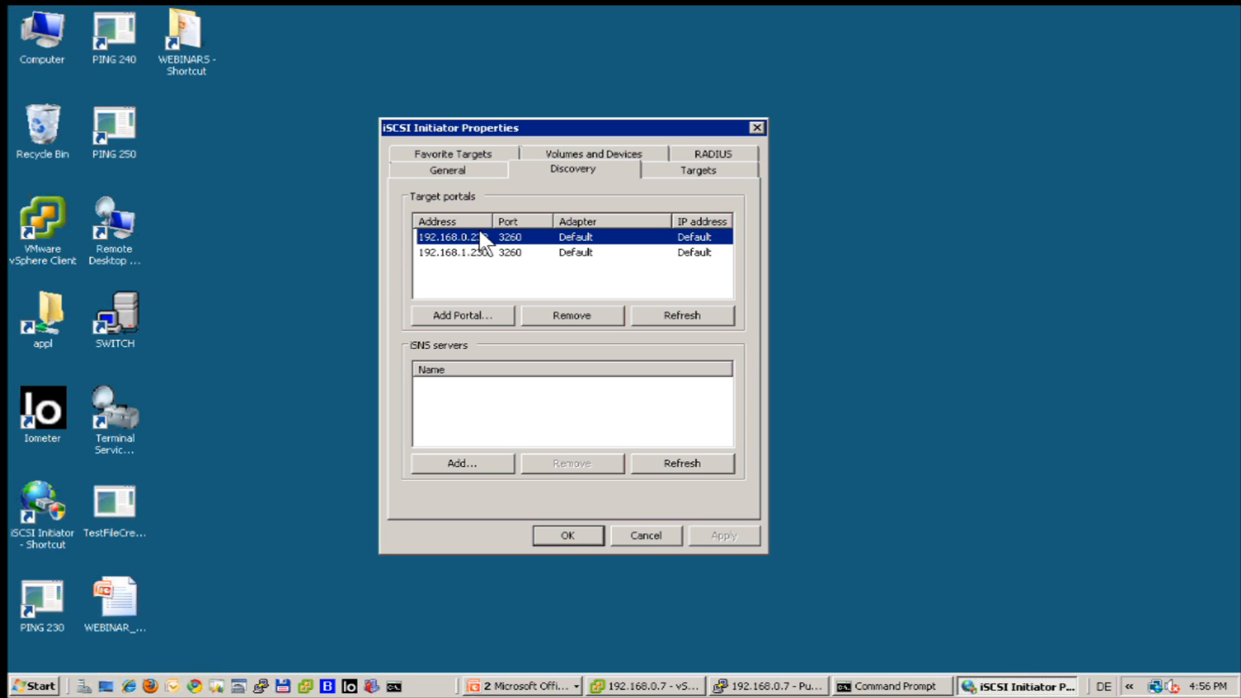
{"action": "left_click", "coordinate": [461, 248]}
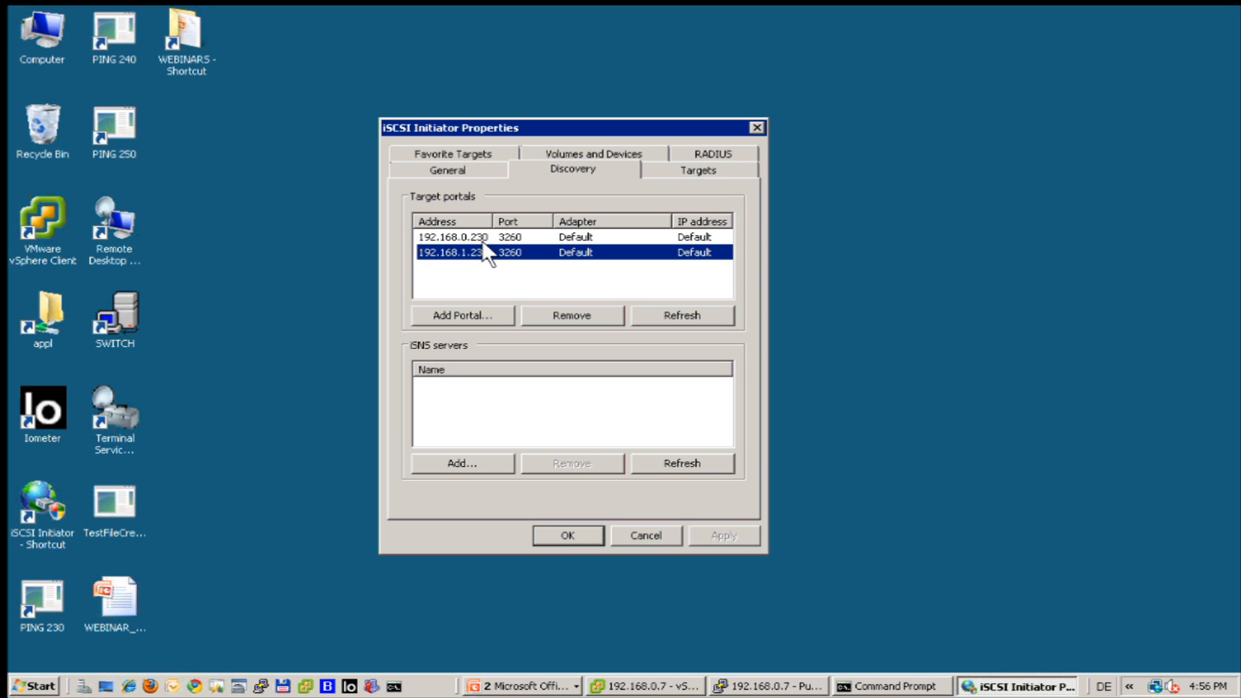
{"action": "left_click", "coordinate": [666, 167]}
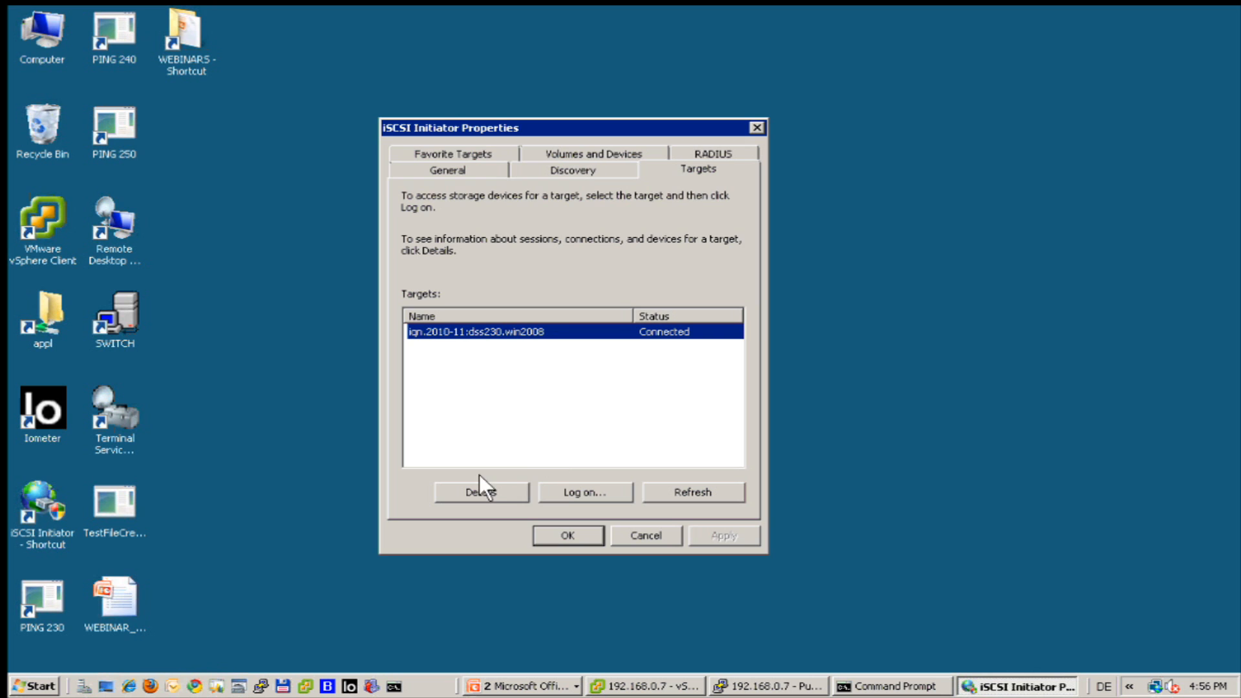
Open the dss230 target's properties, check its two sessions, and list its devices.
{"action": "left_click", "coordinate": [472, 493]}
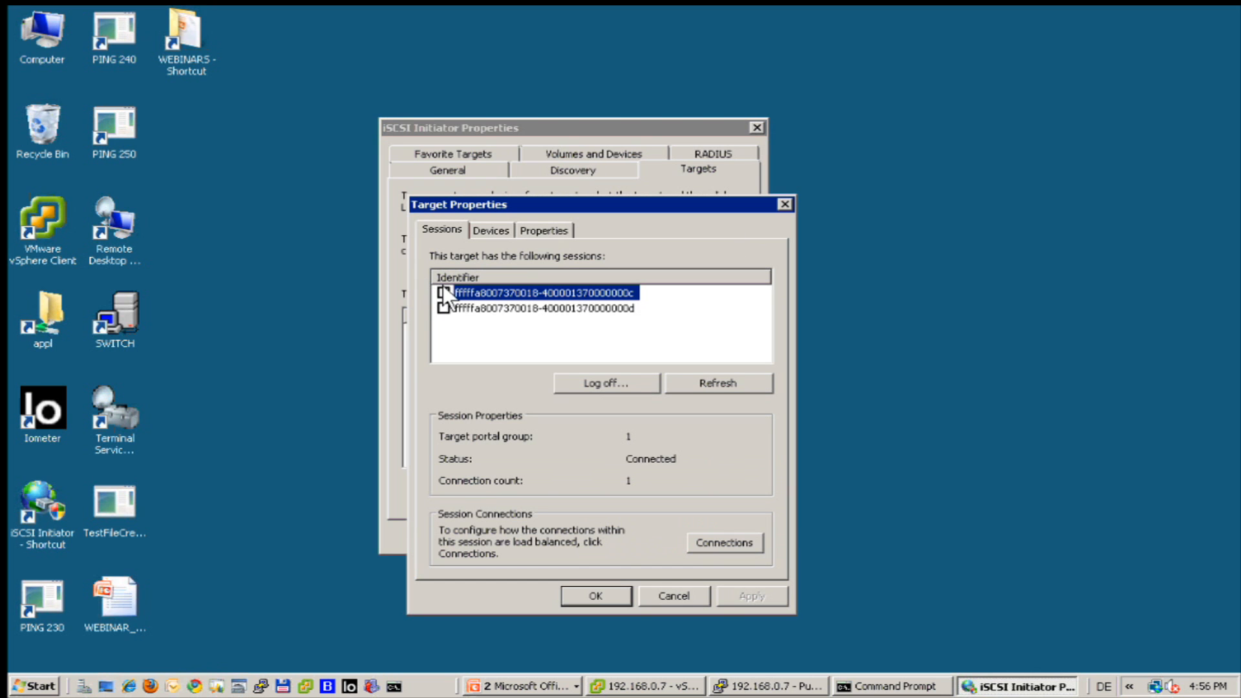
{"action": "left_click", "coordinate": [460, 306]}
{"action": "left_click", "coordinate": [459, 297]}
{"action": "left_click", "coordinate": [460, 307]}
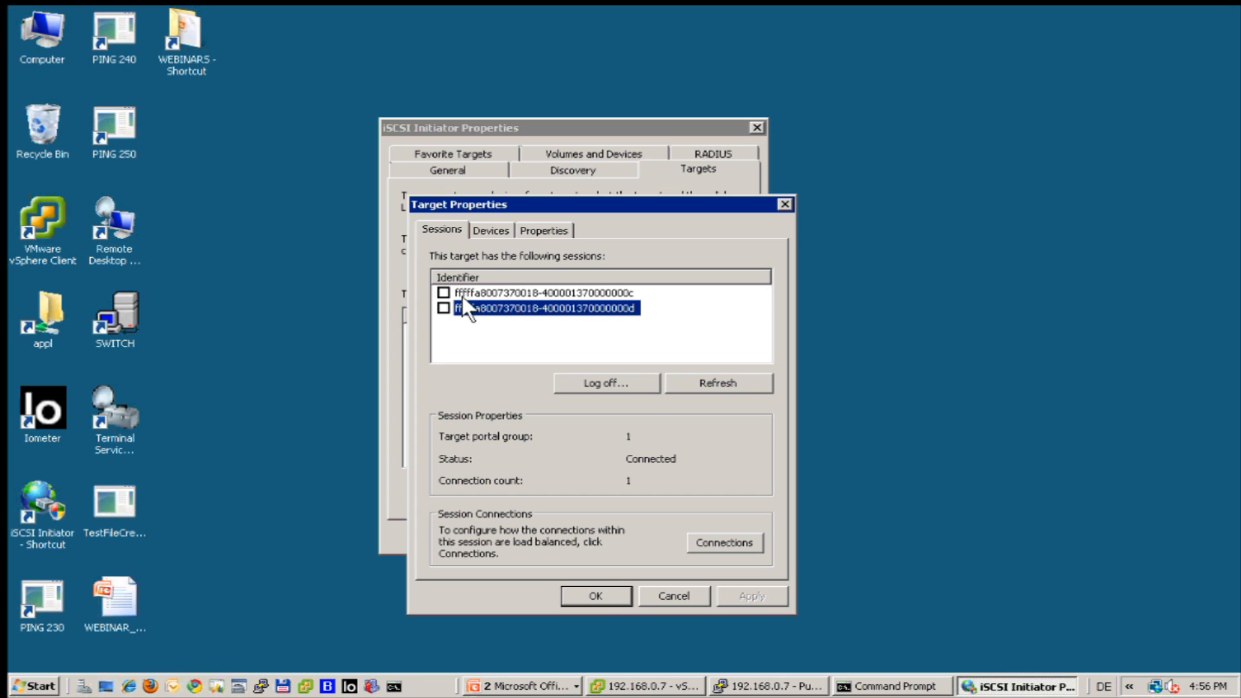
{"action": "left_click", "coordinate": [495, 229]}
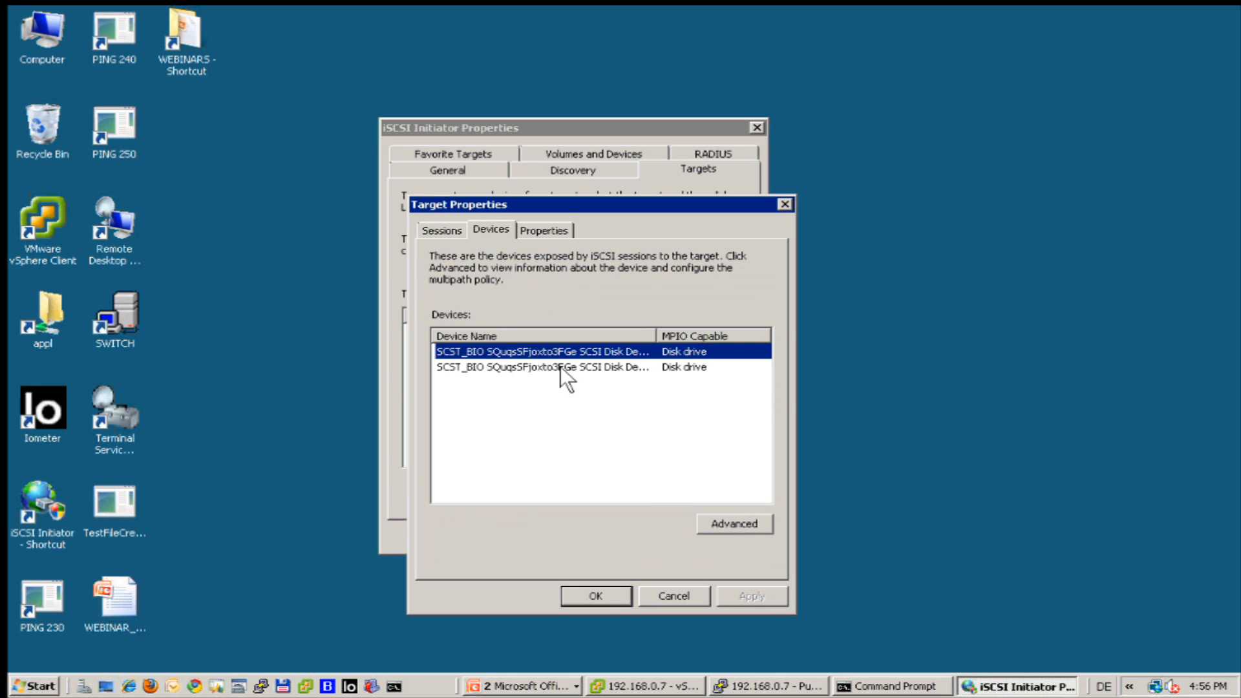
Set the disk's MPIO load balance policy to Round Robin and close all initiator dialogs.
{"action": "left_click", "coordinate": [720, 521]}
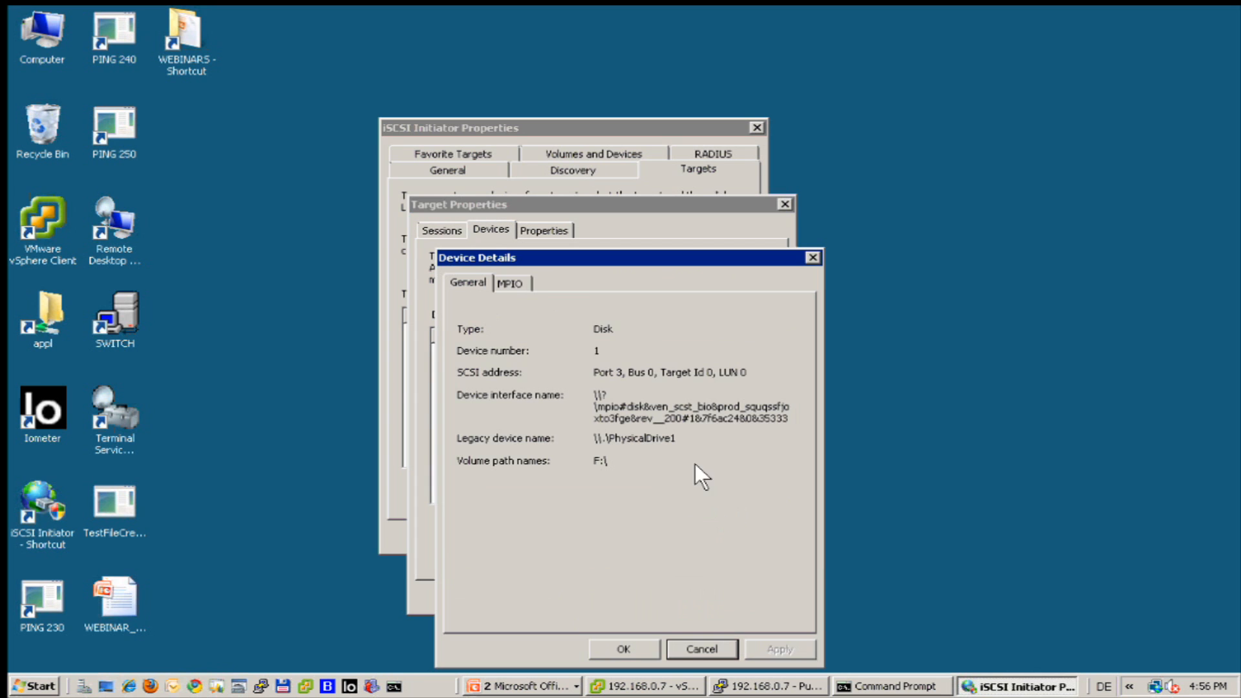
{"action": "left_click", "coordinate": [507, 278]}
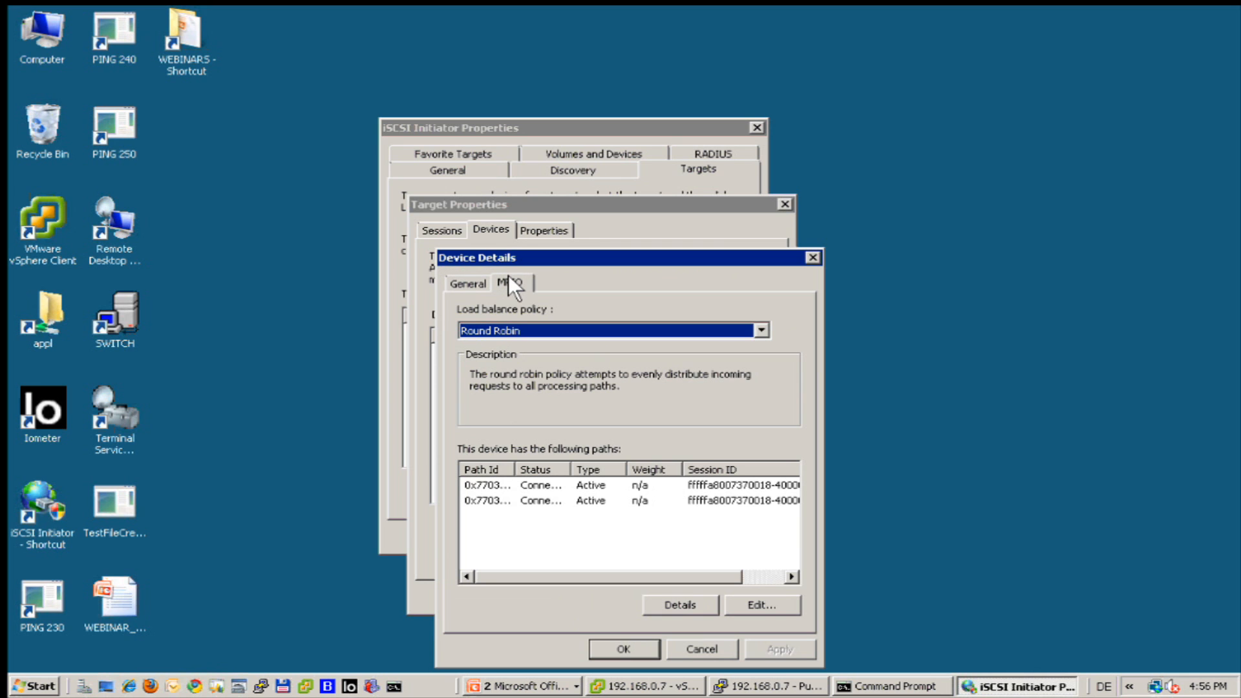
{"action": "left_click", "coordinate": [751, 325]}
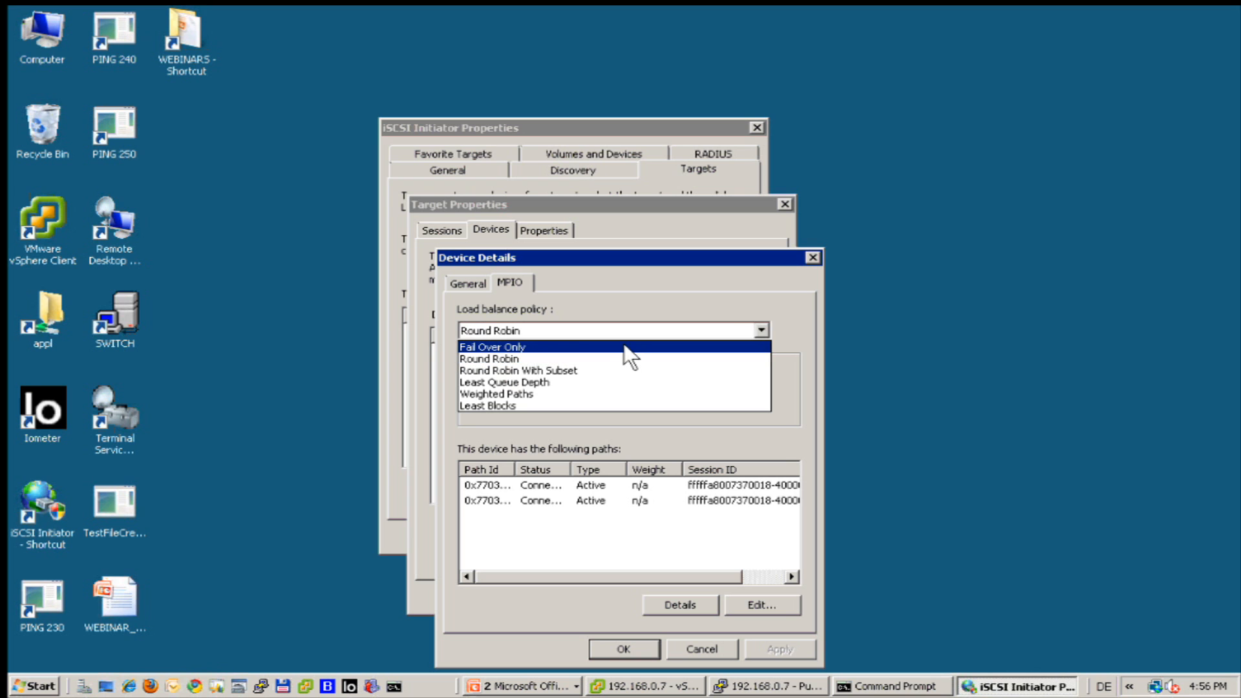
{"action": "left_click", "coordinate": [600, 359]}
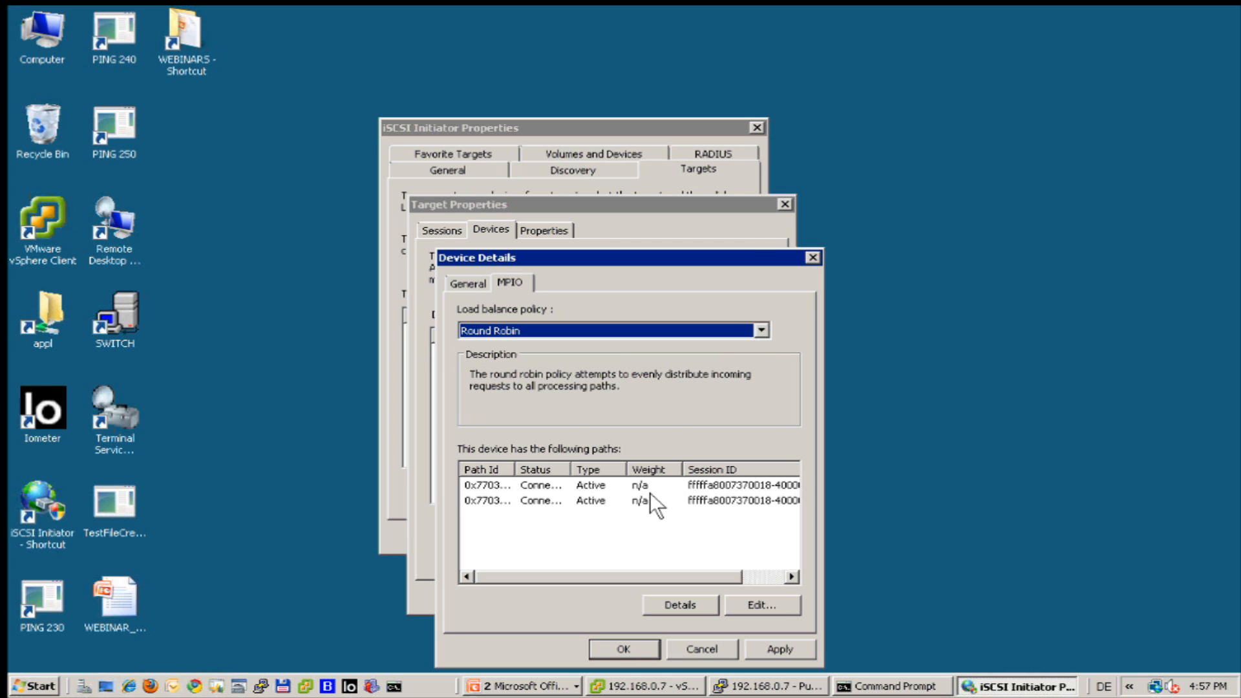
{"action": "left_click", "coordinate": [626, 648]}
{"action": "left_click", "coordinate": [589, 594]}
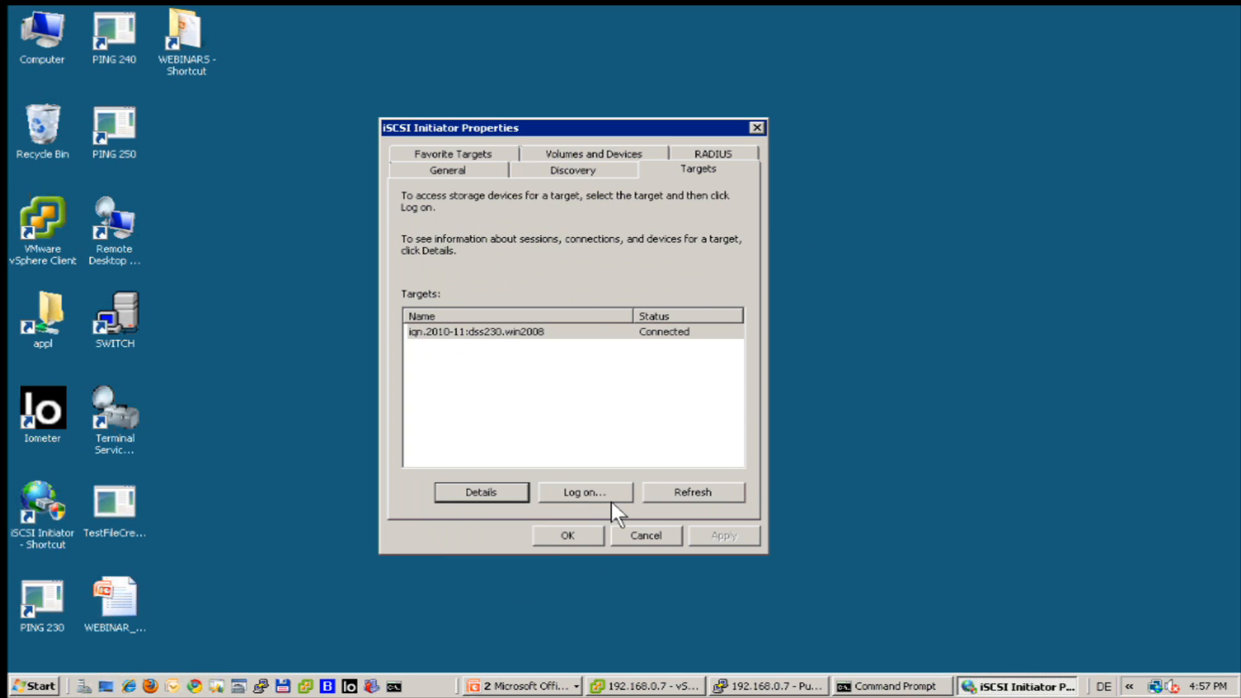
{"action": "left_click", "coordinate": [554, 532]}
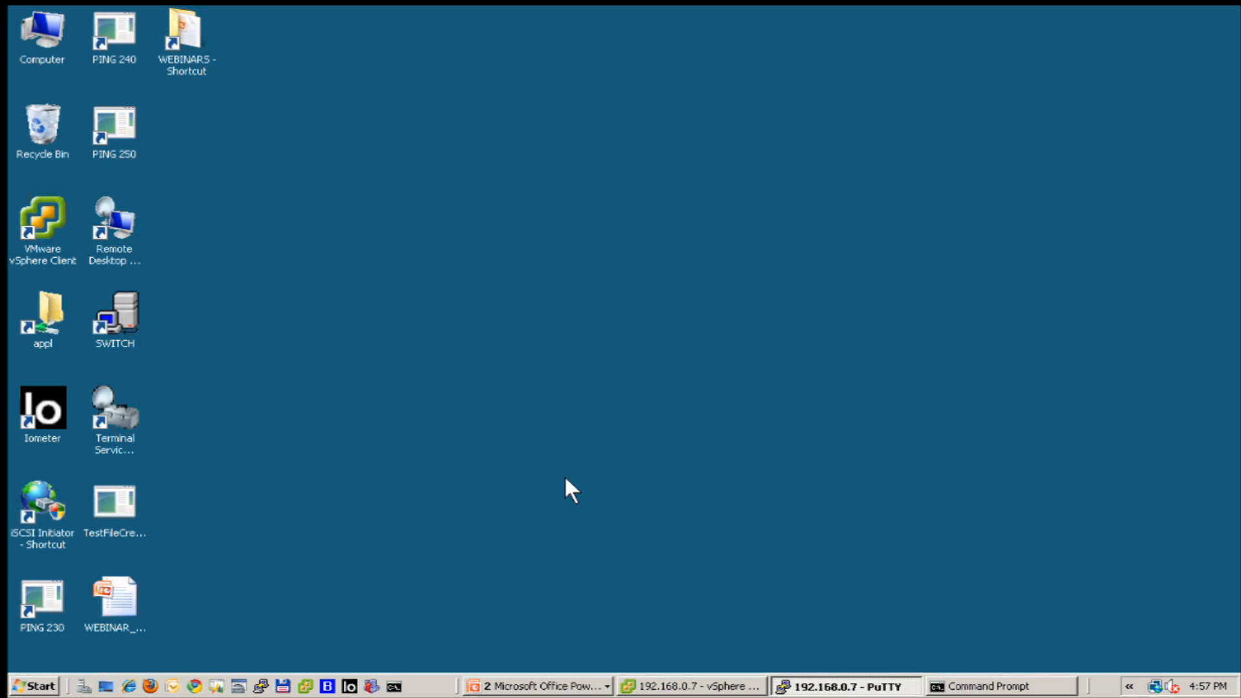
{"action": "right_click", "coordinate": [45, 21]}
{"action": "left_click", "coordinate": [90, 65]}
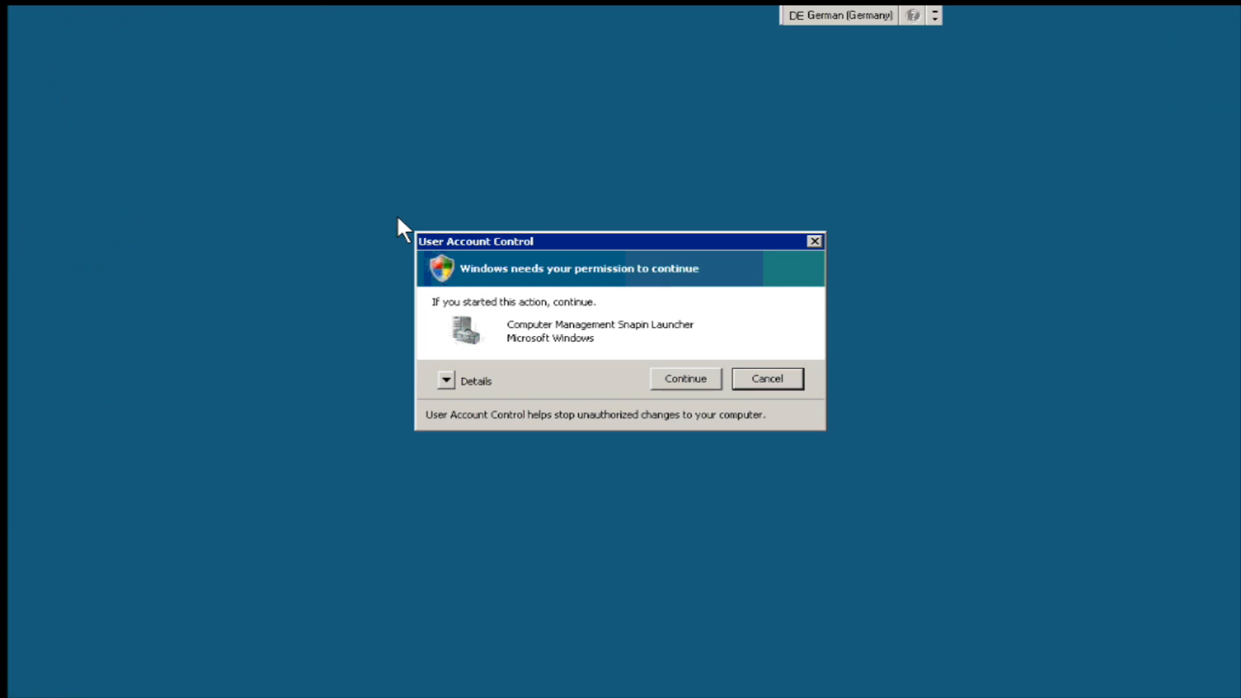
{"action": "left_click", "coordinate": [676, 378]}
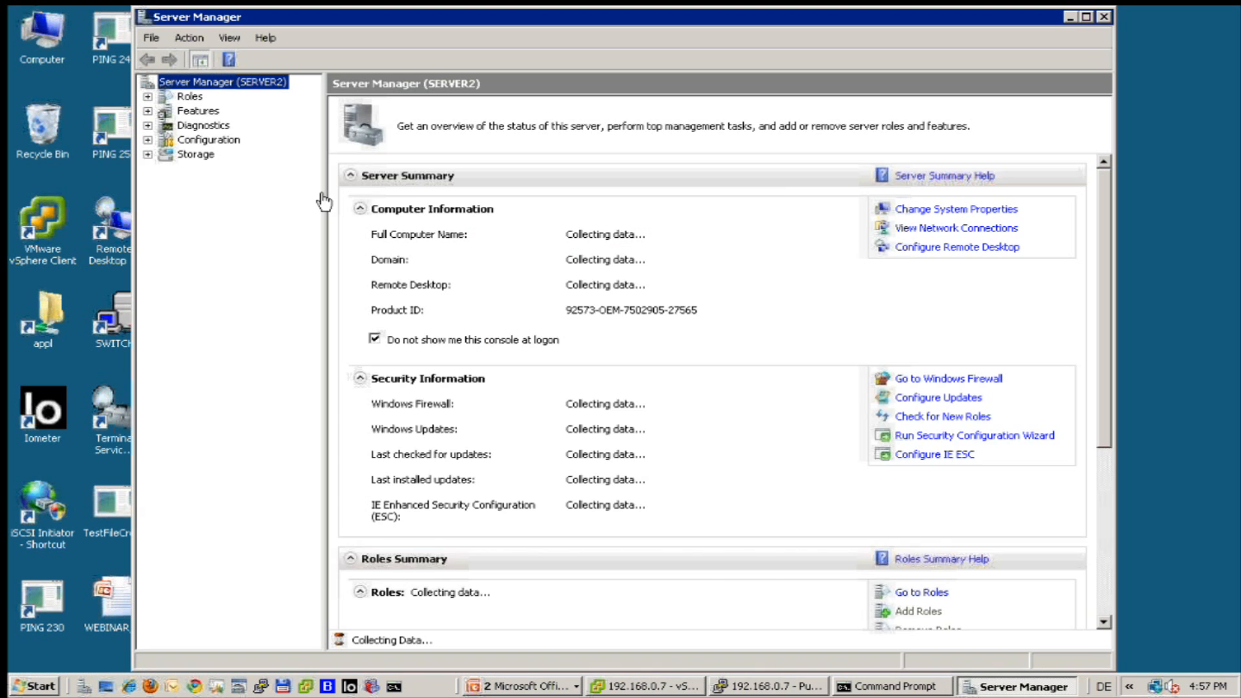
{"action": "left_click", "coordinate": [148, 154]}
{"action": "left_click", "coordinate": [232, 183]}
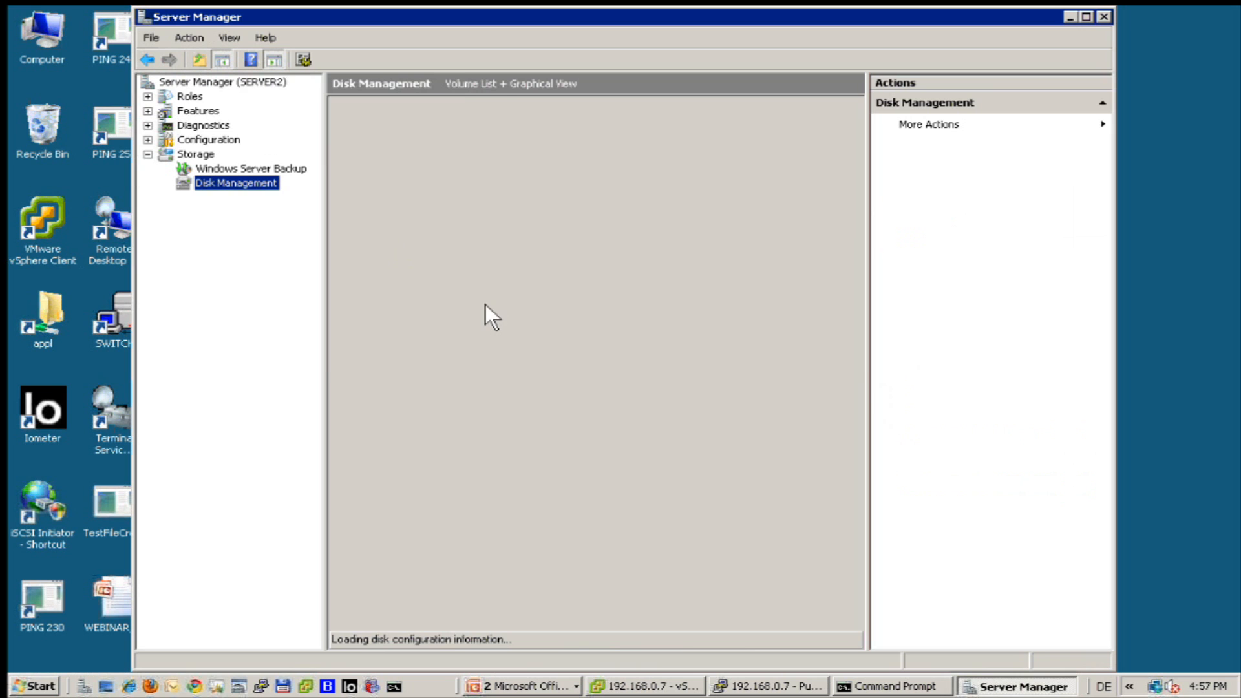
{"action": "left_click", "coordinate": [391, 468]}
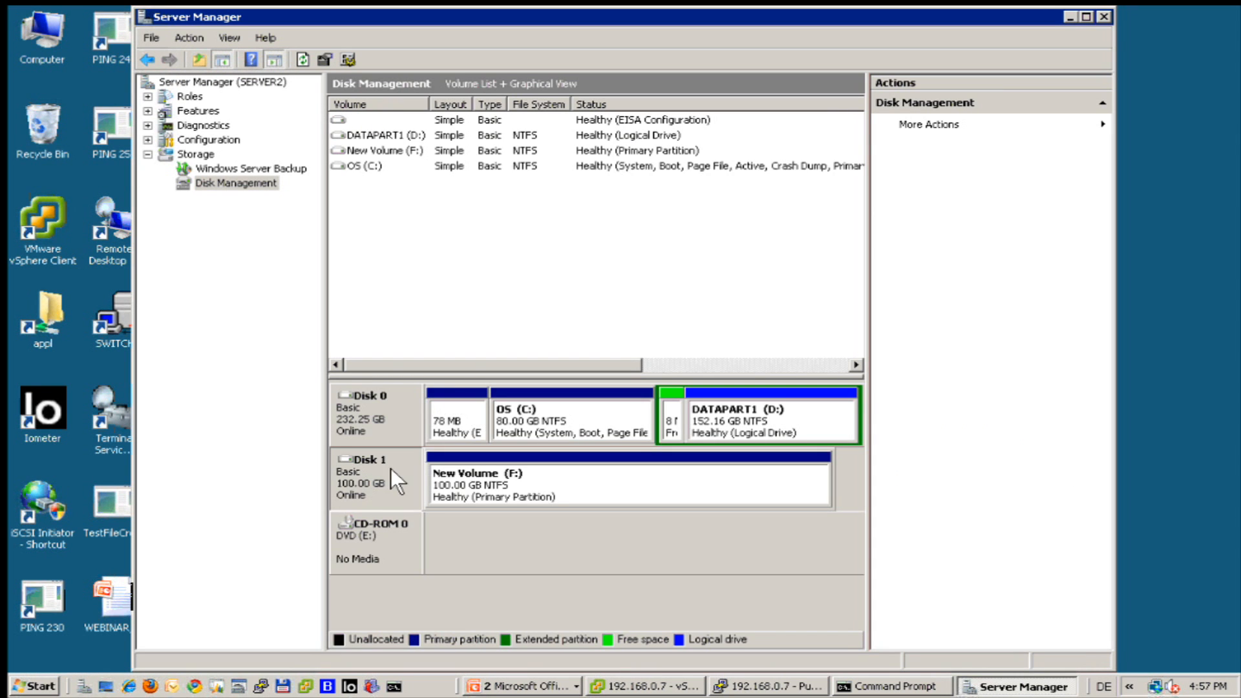
{"action": "right_click", "coordinate": [349, 476]}
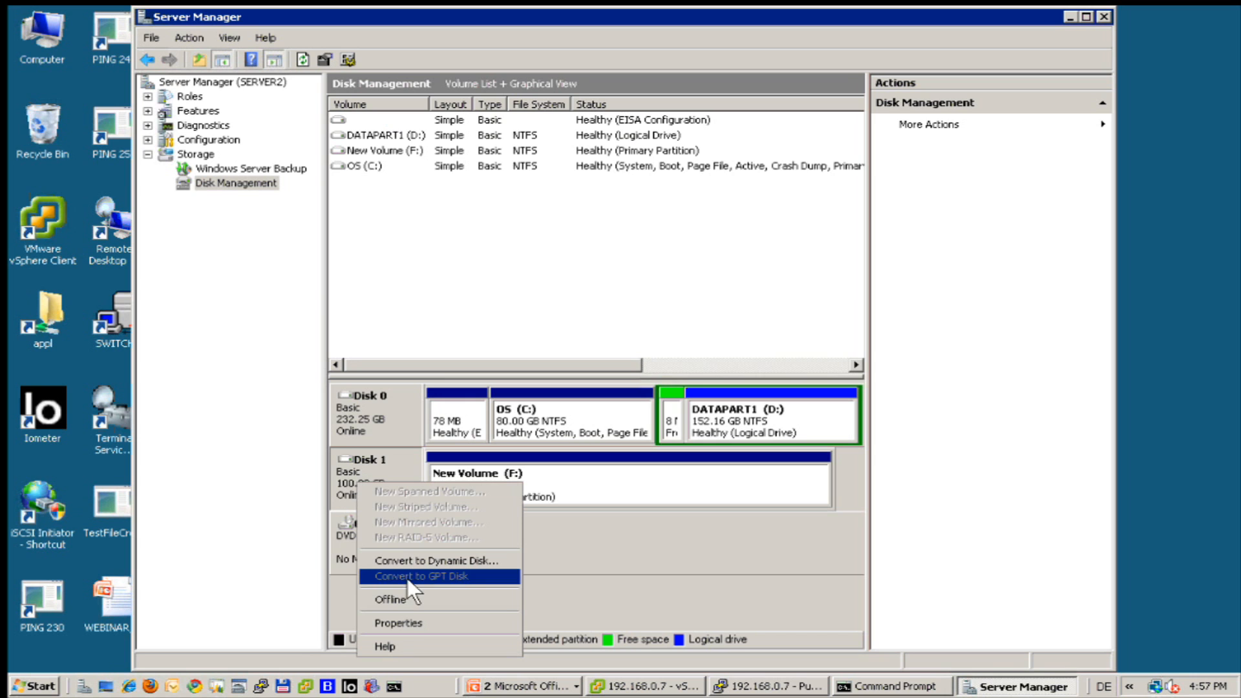
{"action": "left_click", "coordinate": [400, 621]}
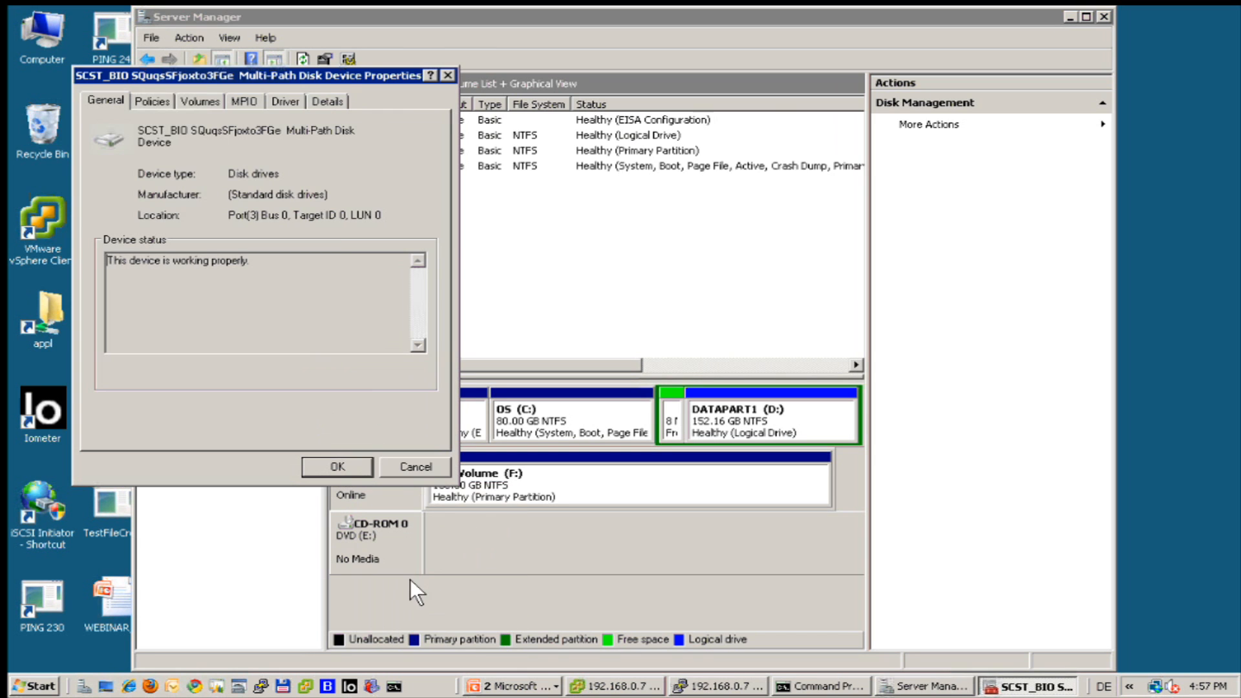
{"action": "left_click", "coordinate": [242, 101]}
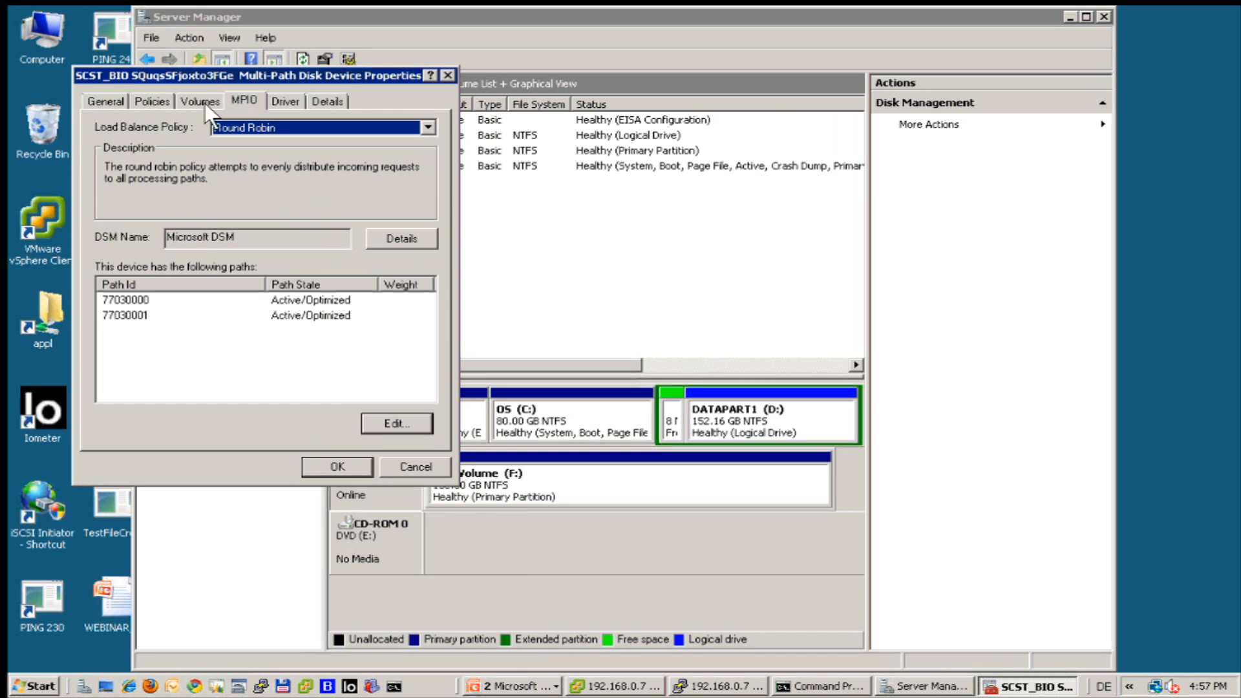
{"action": "left_click", "coordinate": [425, 125]}
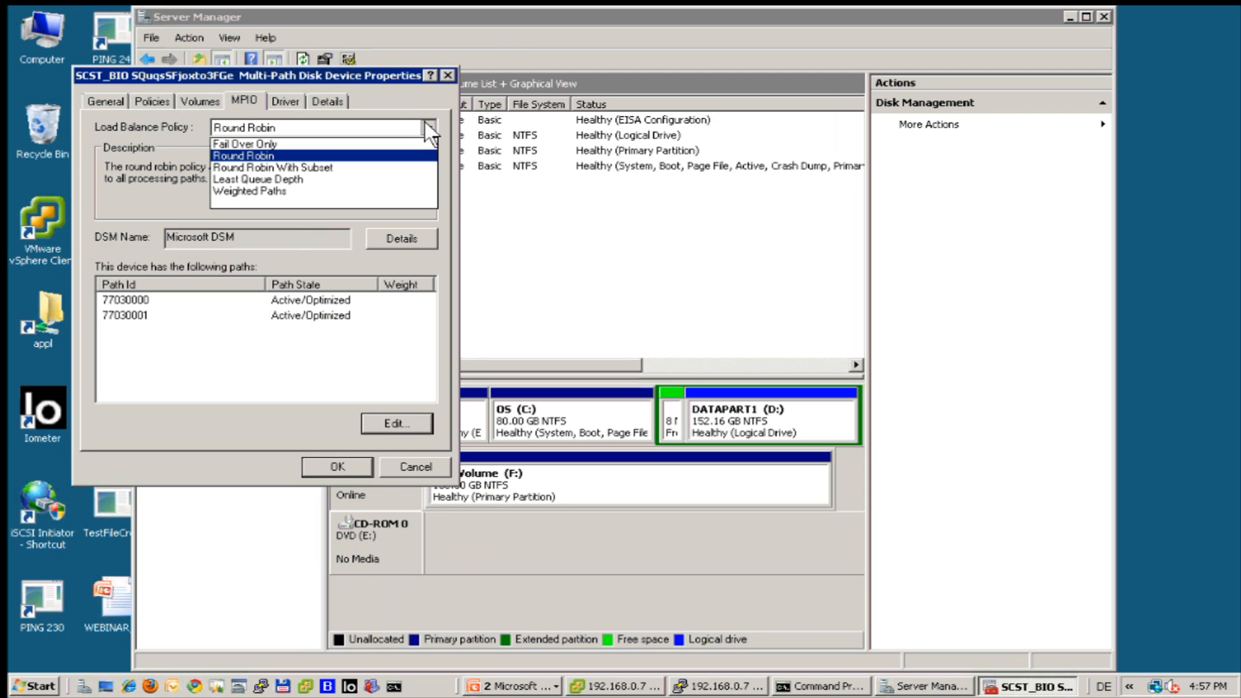
{"action": "left_click", "coordinate": [259, 155]}
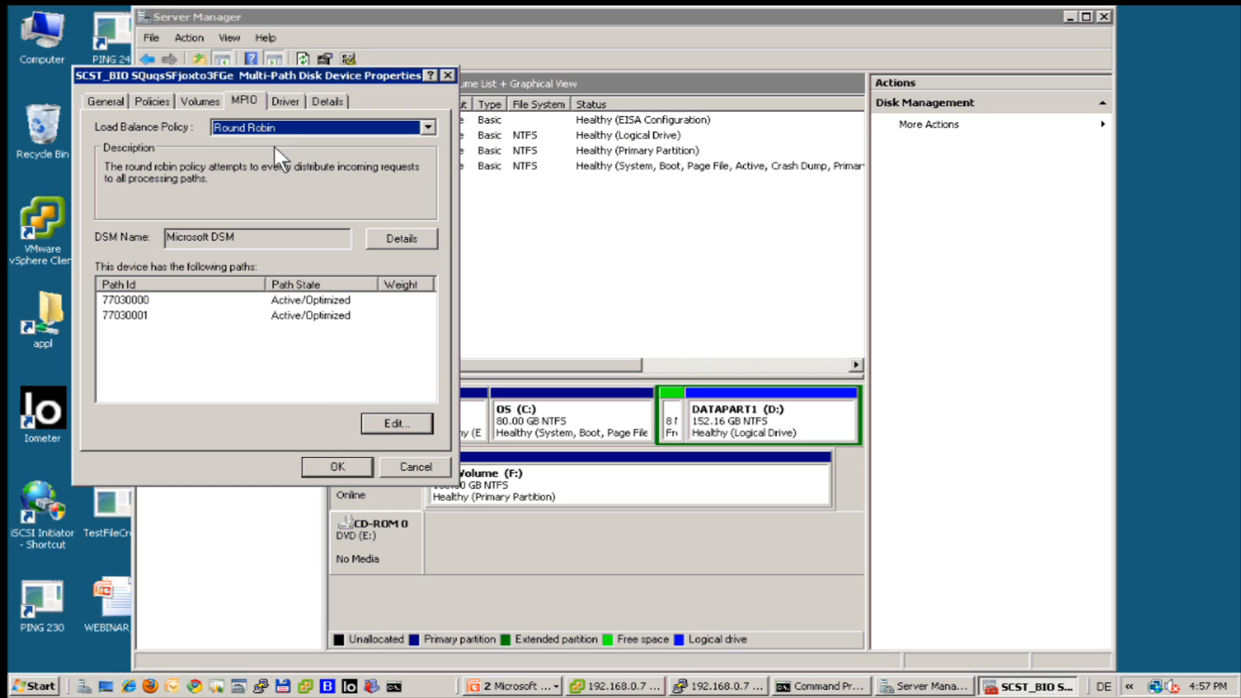
{"action": "left_click", "coordinate": [323, 460]}
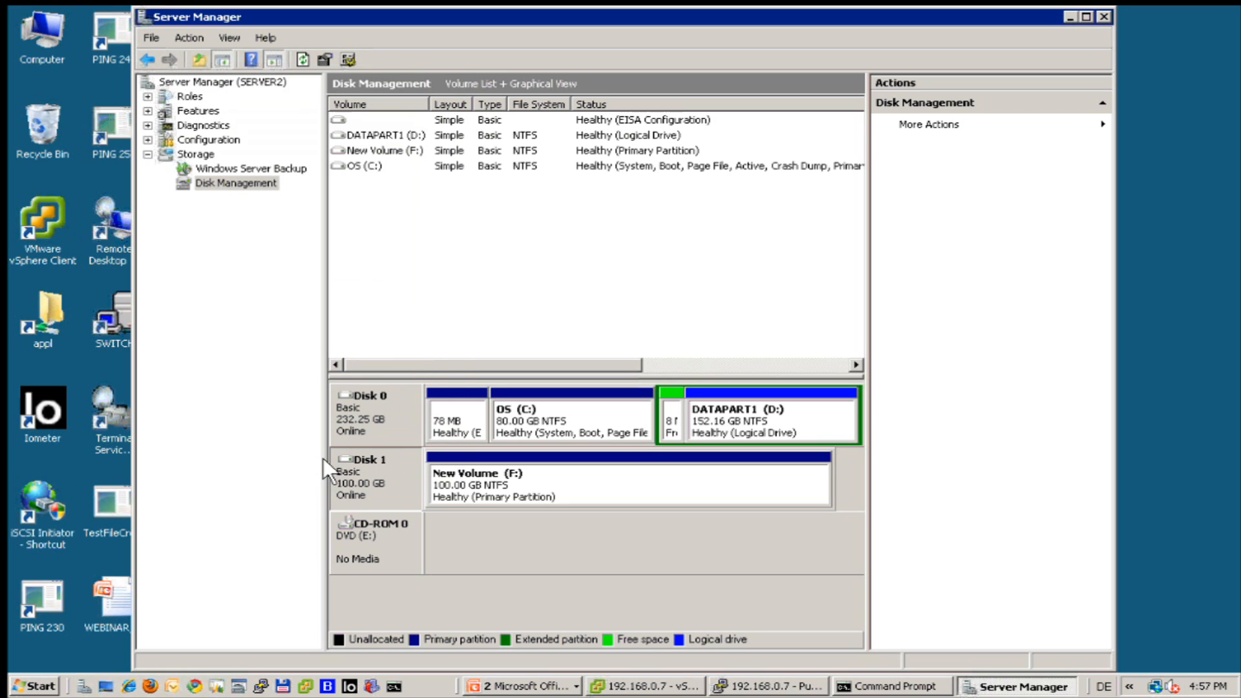
{"action": "left_click", "coordinate": [1100, 12]}
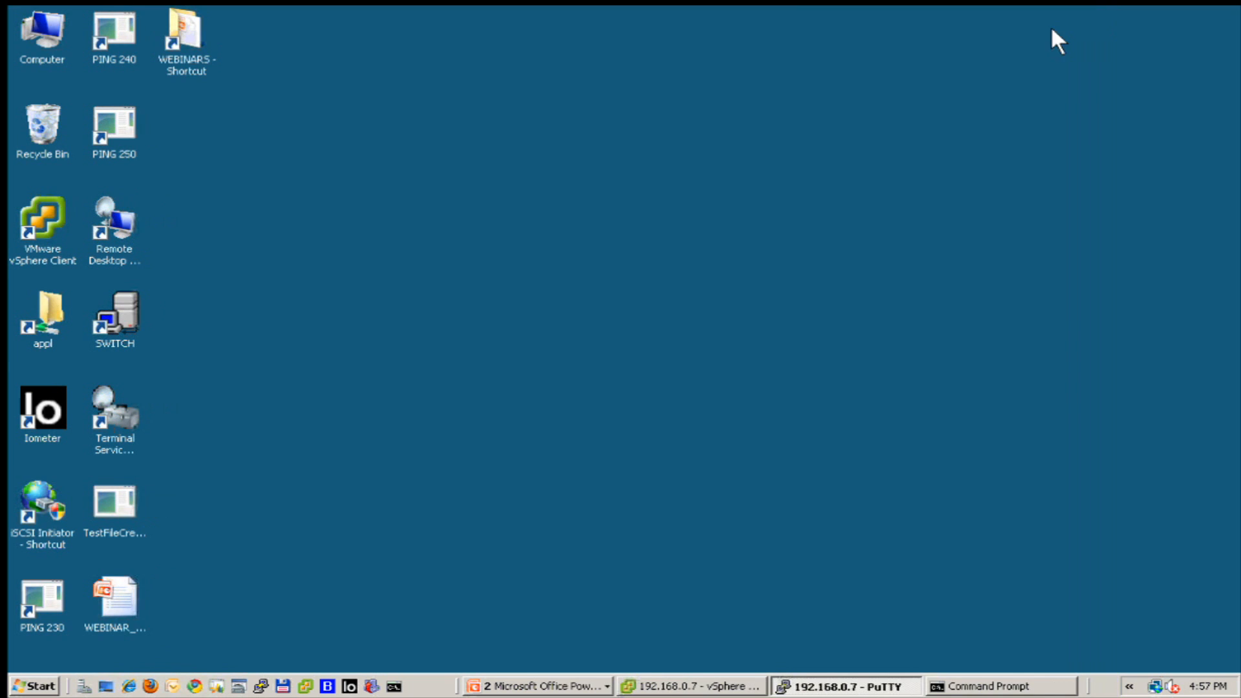
Launch Iometer and select SERVER2 to list its two workers and disks including F:New Volume.
{"action": "double_click", "coordinate": [42, 407]}
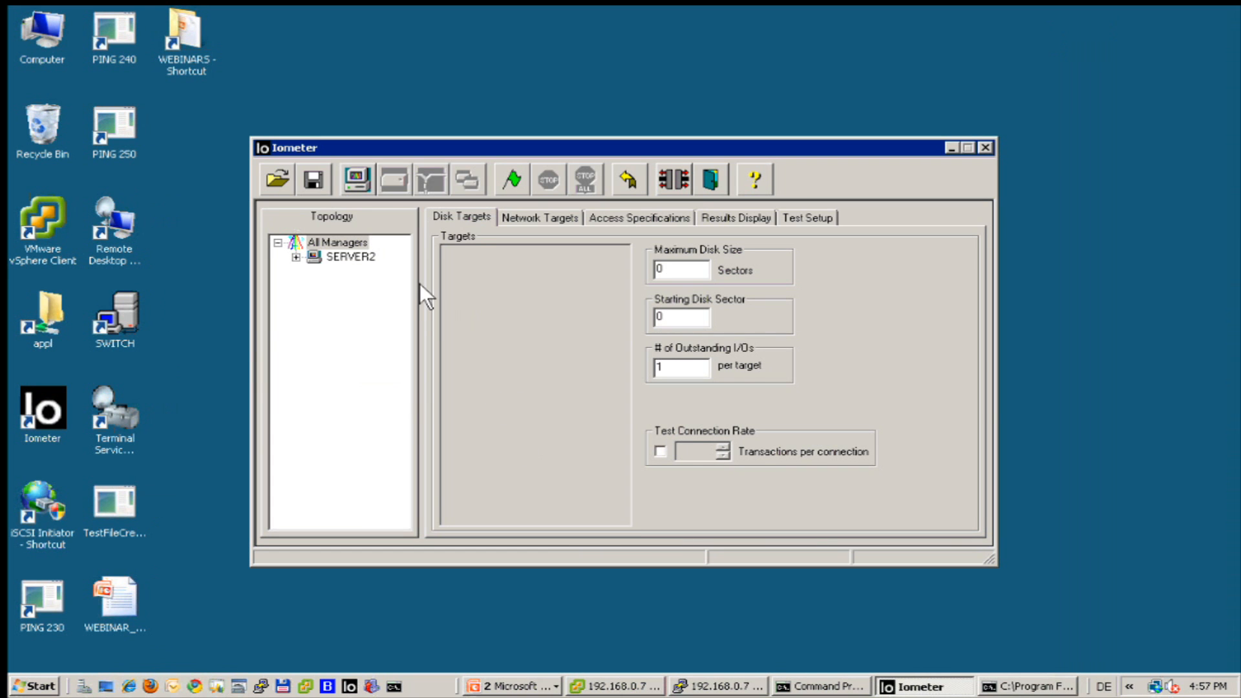
{"action": "left_click", "coordinate": [347, 256]}
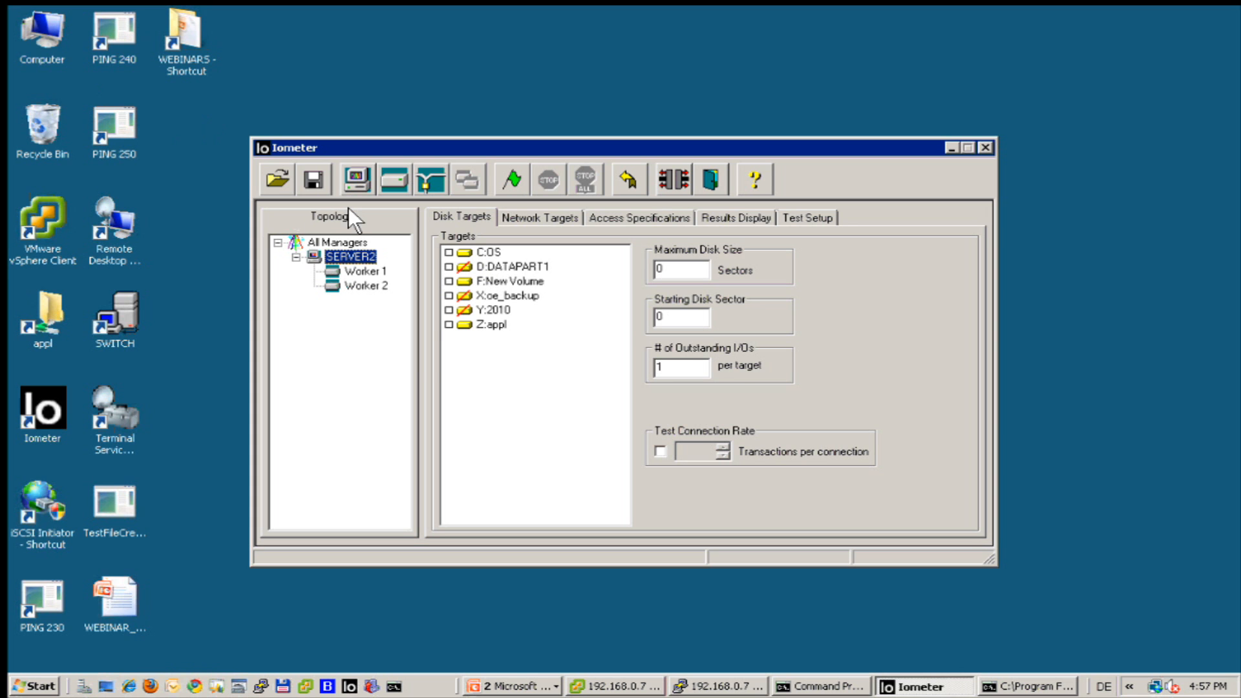
{"action": "double_click", "coordinate": [44, 26]}
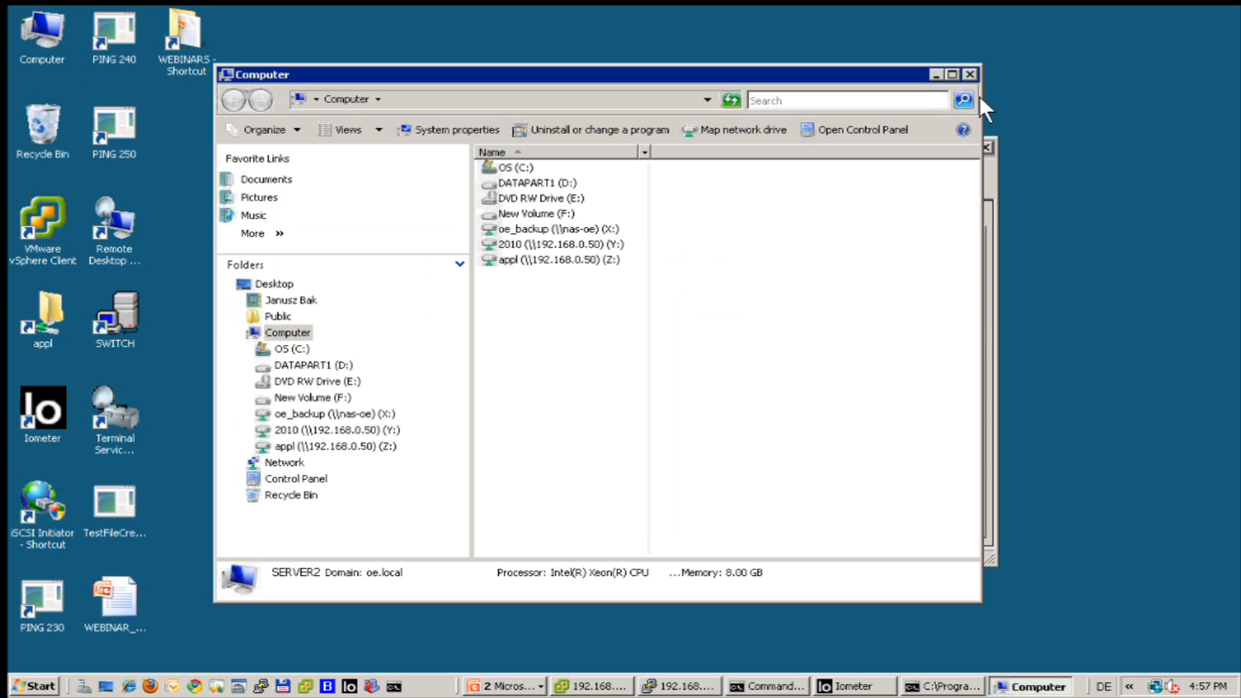
{"action": "left_click", "coordinate": [969, 74]}
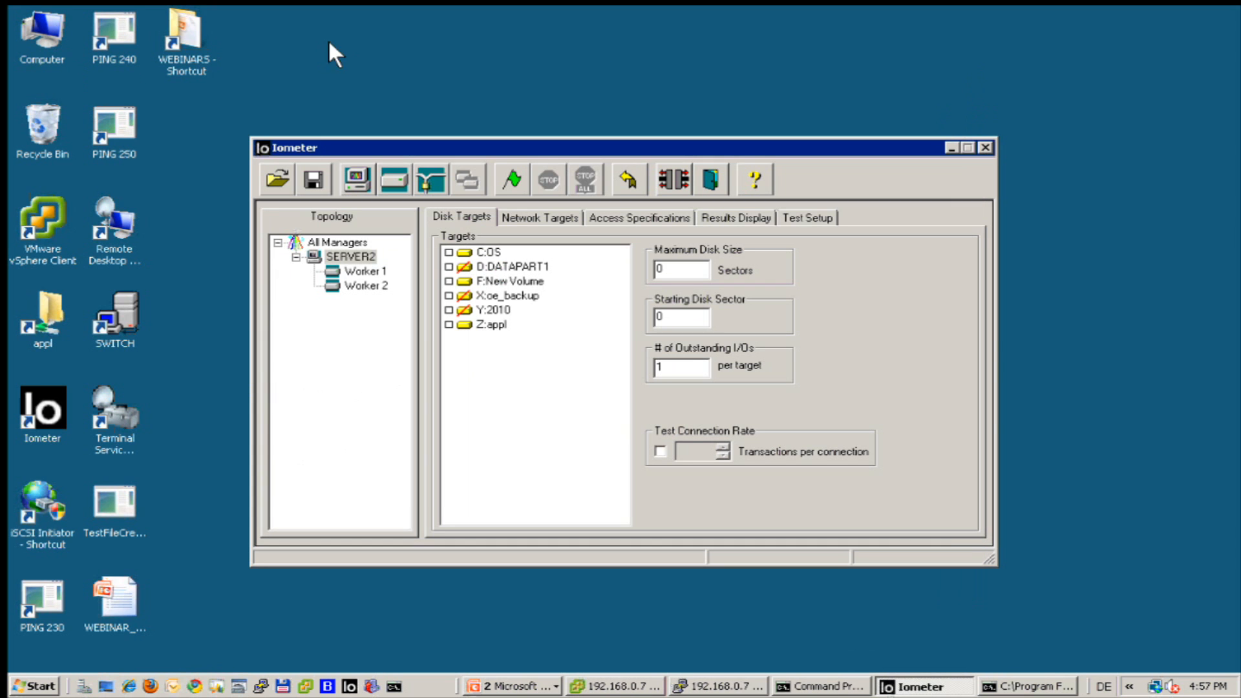
{"action": "right_click", "coordinate": [53, 22]}
{"action": "left_click", "coordinate": [92, 62]}
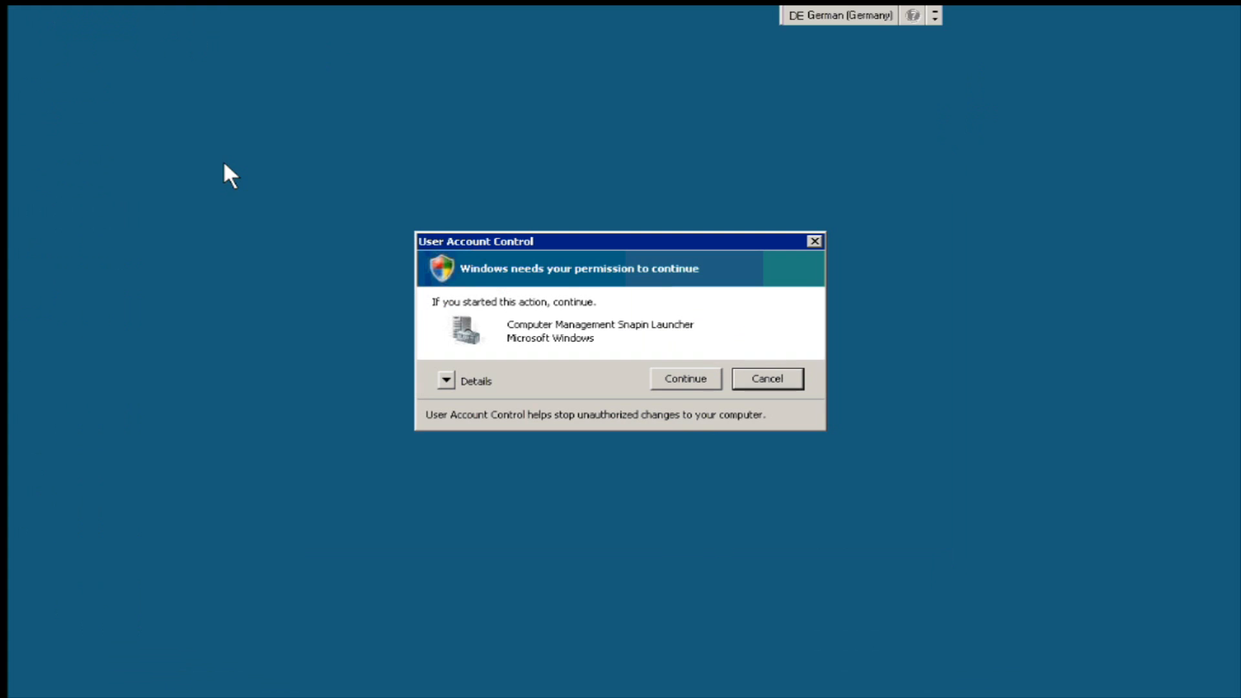
{"action": "left_click", "coordinate": [658, 371]}
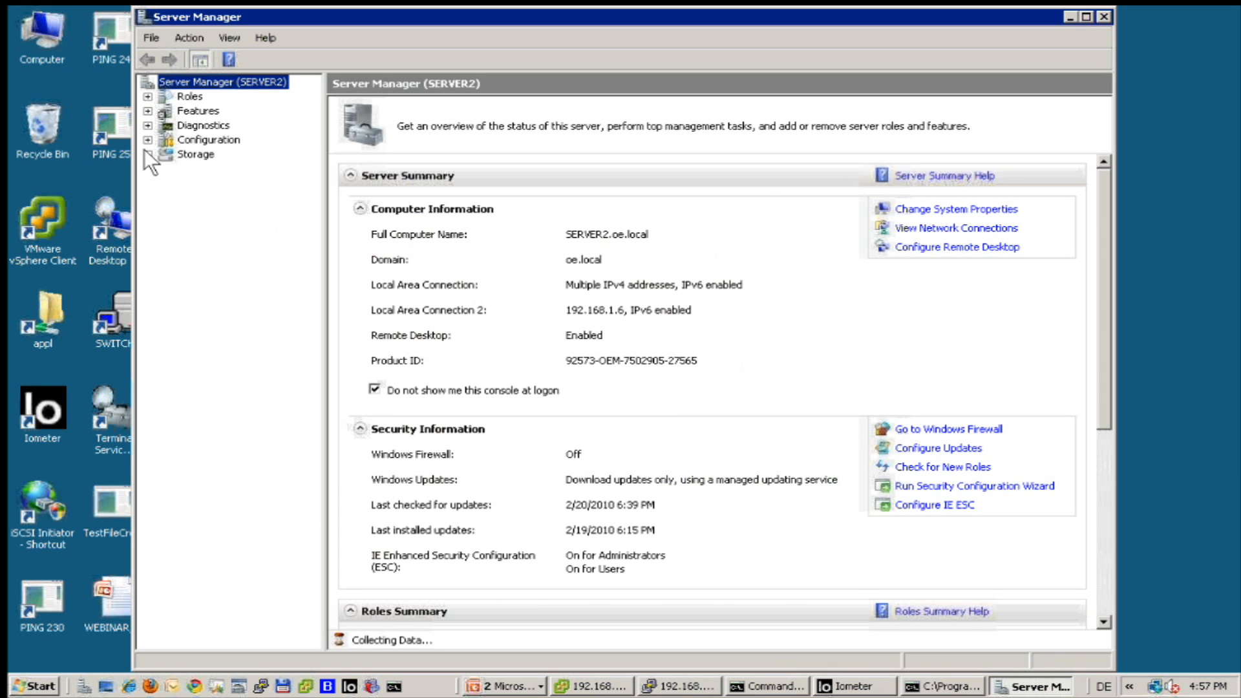
{"action": "left_click", "coordinate": [146, 153]}
{"action": "left_click", "coordinate": [207, 183]}
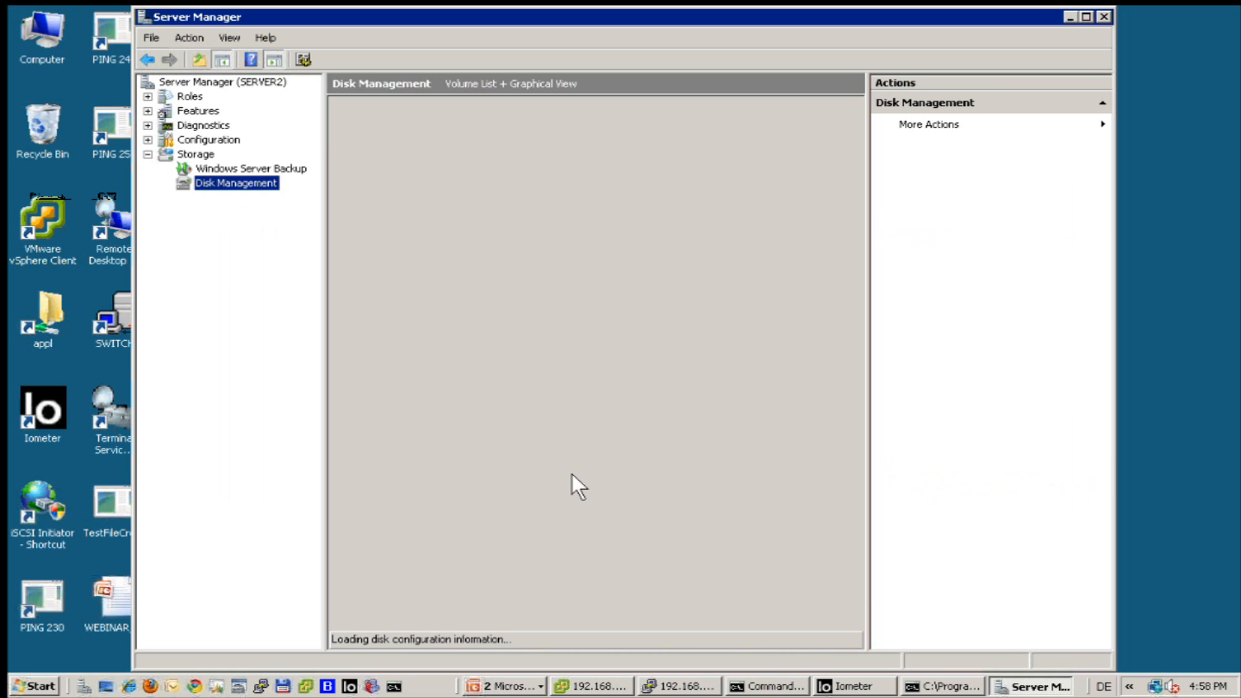
{"action": "left_click", "coordinate": [483, 495]}
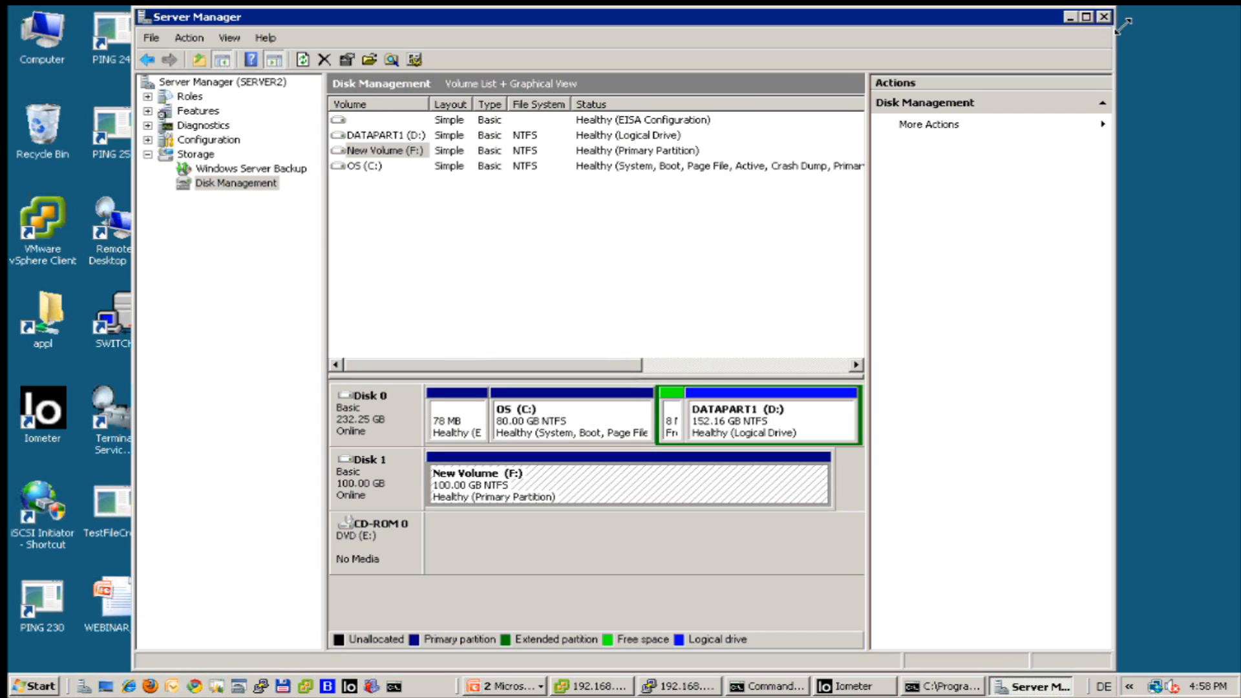
{"action": "left_click", "coordinate": [1097, 15]}
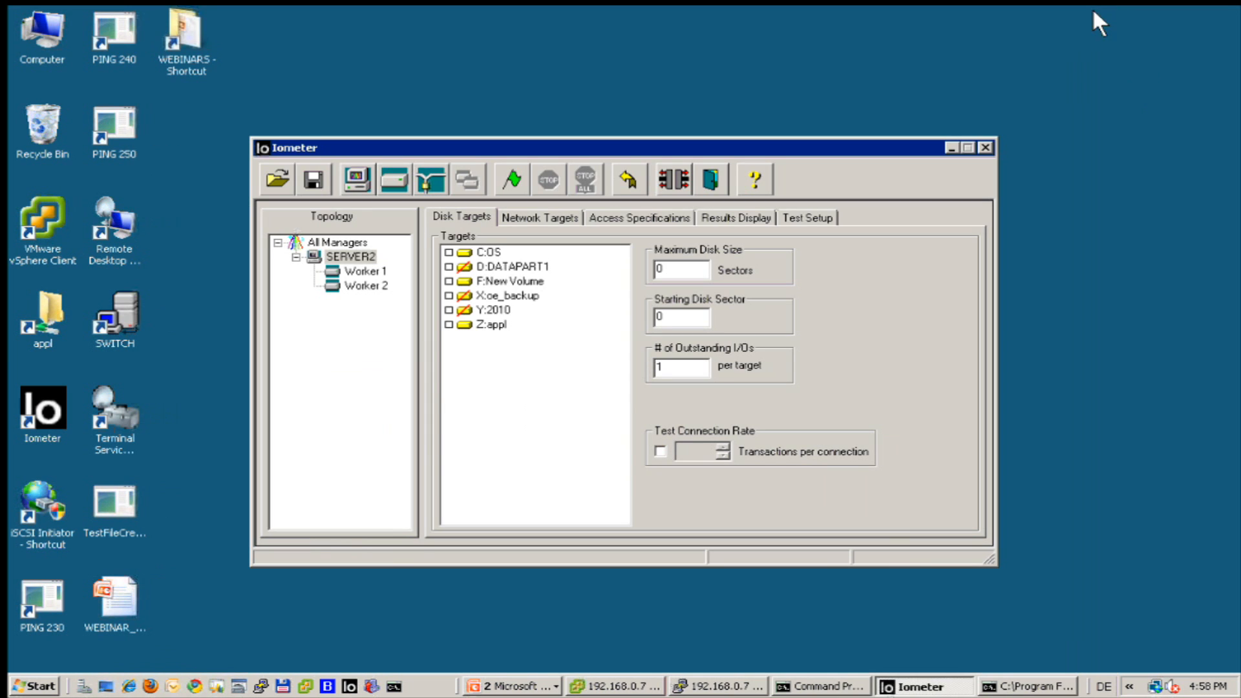
Check the 10 GB iobw.tst file on New Volume (F:), then close that Explorer window.
{"action": "double_click", "coordinate": [42, 37]}
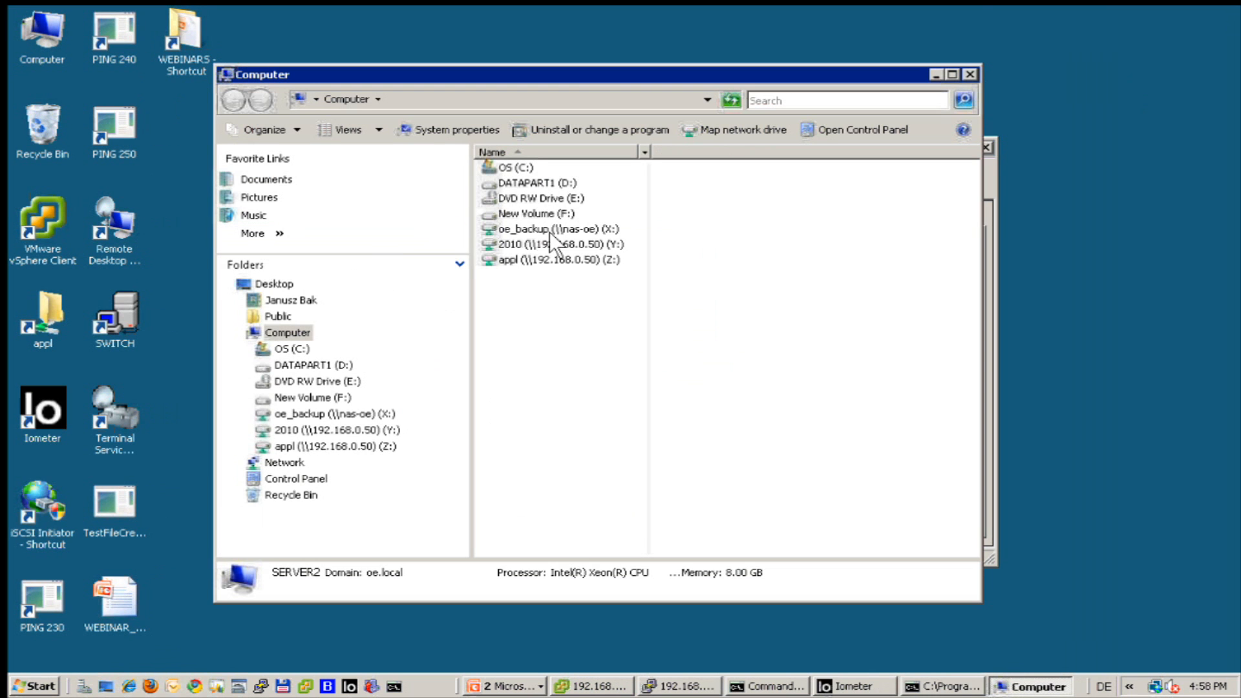
{"action": "double_click", "coordinate": [510, 212]}
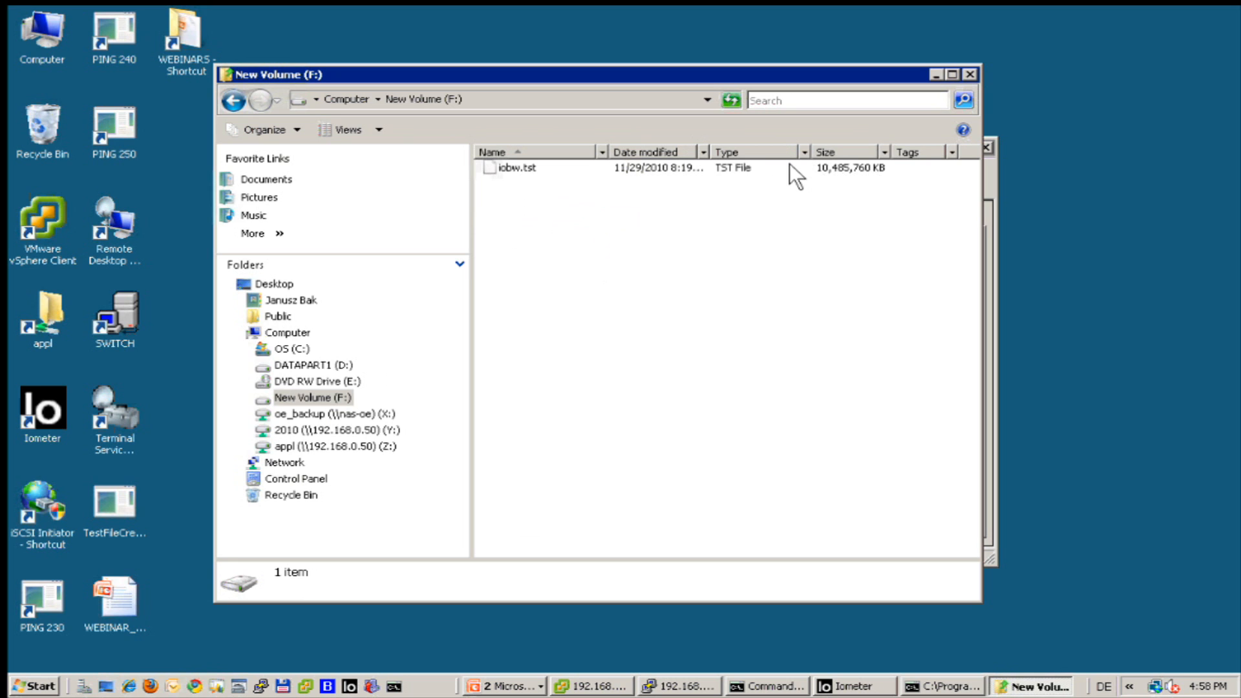
{"action": "left_click", "coordinate": [529, 166]}
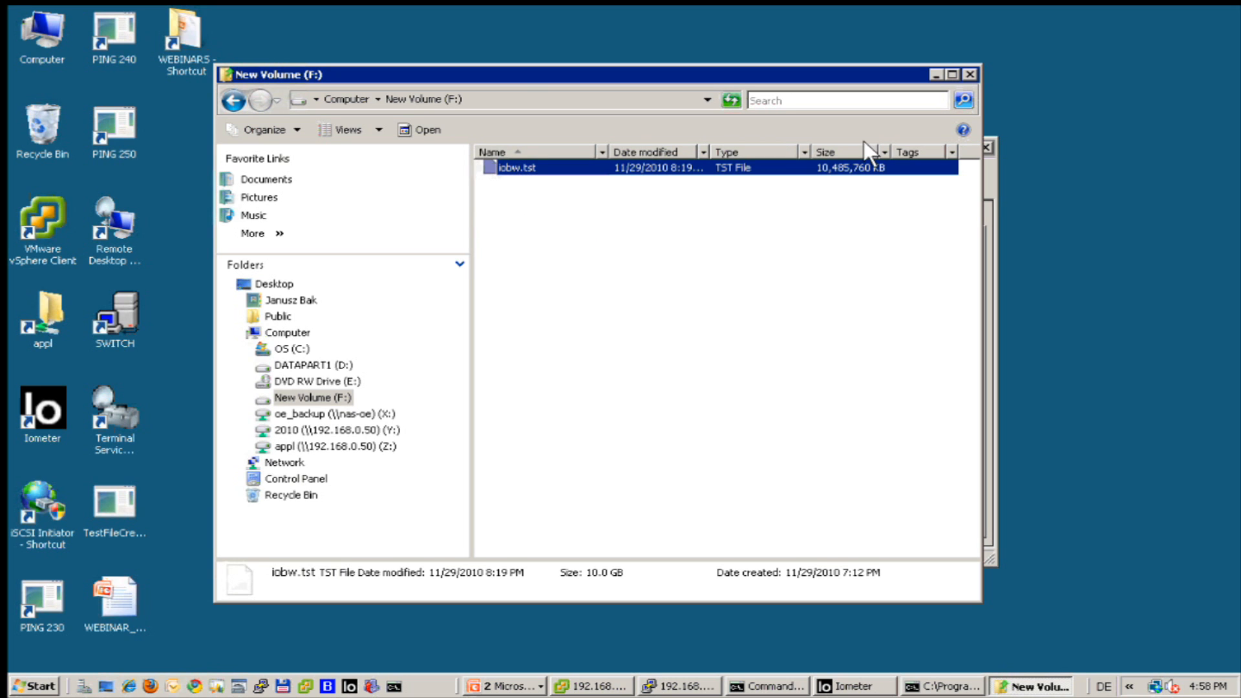
{"action": "left_click", "coordinate": [970, 75]}
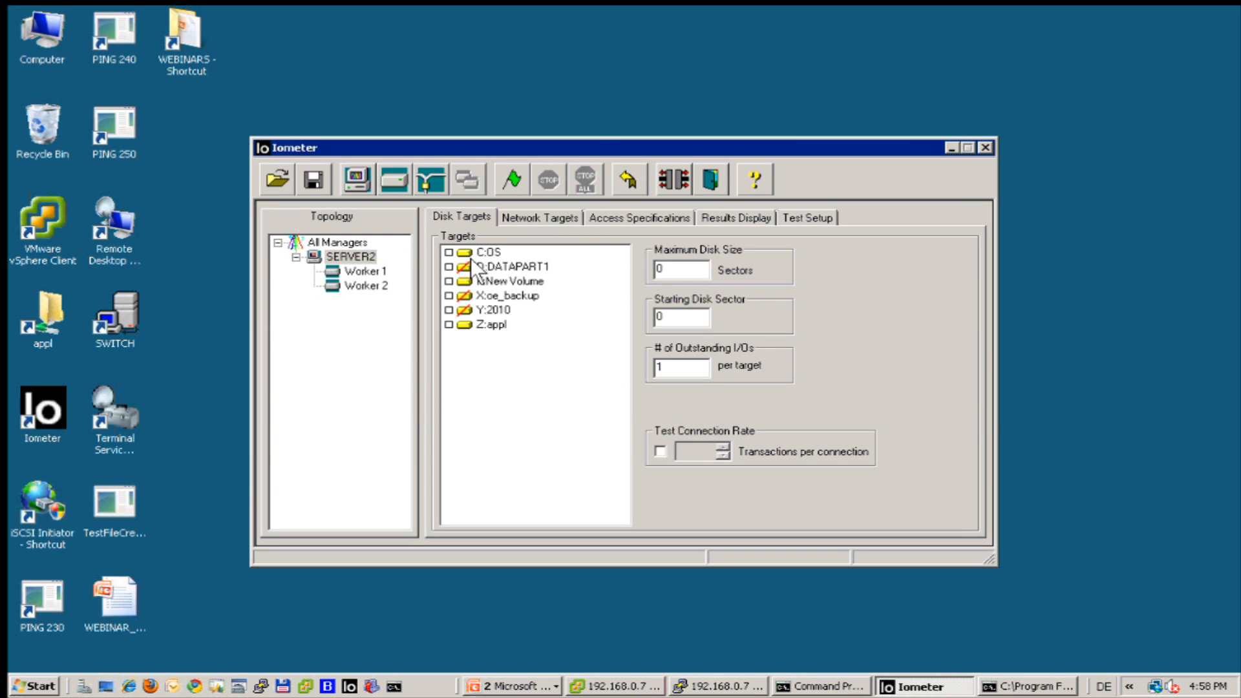
Tick F:New Volume as the disk target for Worker 1 and Worker 2.
{"action": "left_click", "coordinate": [373, 269]}
{"action": "left_click", "coordinate": [449, 281]}
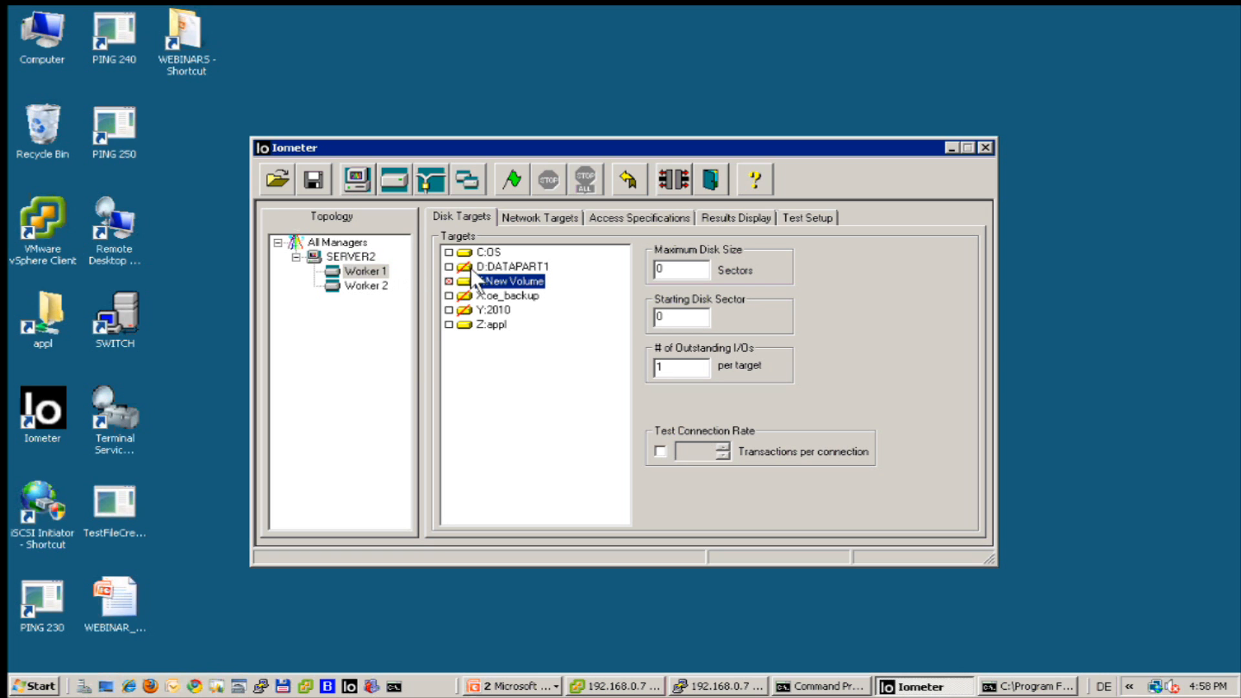
{"action": "left_click", "coordinate": [374, 287]}
{"action": "left_click", "coordinate": [449, 281]}
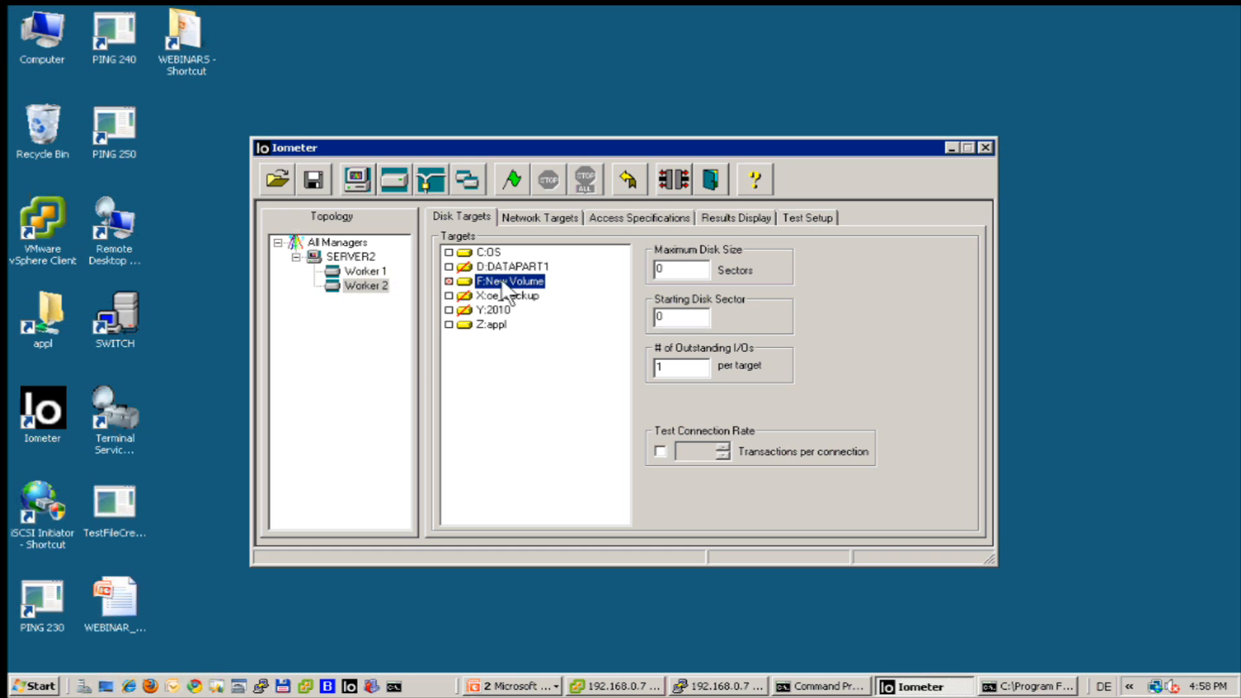
Set 16 outstanding I/Os per target on SERVER2 and verify both workers' settings.
{"action": "left_click", "coordinate": [353, 257]}
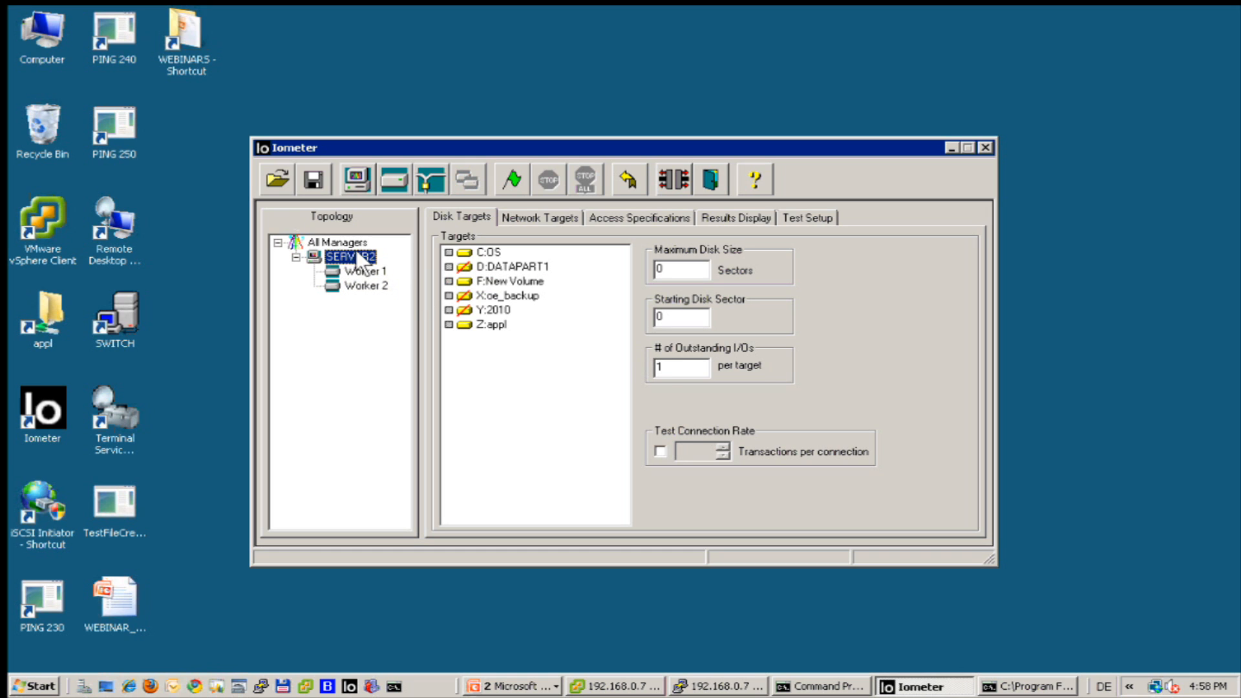
{"action": "left_click", "coordinate": [691, 371]}
{"action": "type", "text": "6"}
{"action": "left_click", "coordinate": [359, 269]}
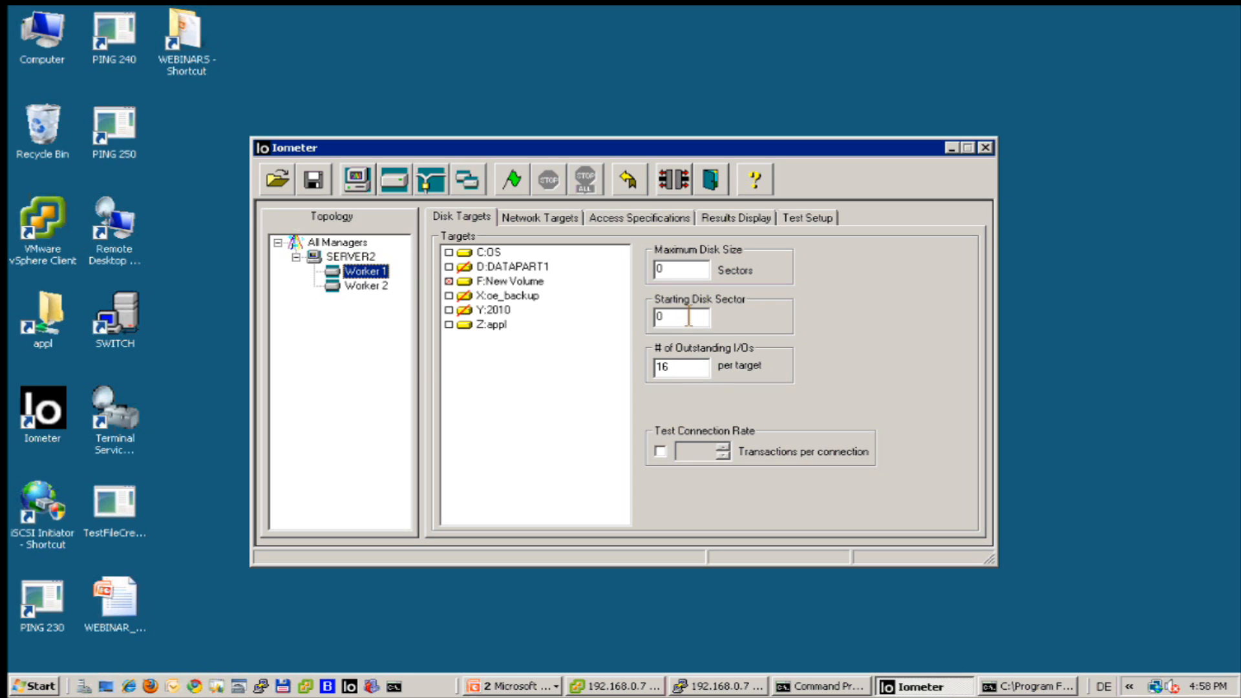
{"action": "left_click", "coordinate": [362, 285]}
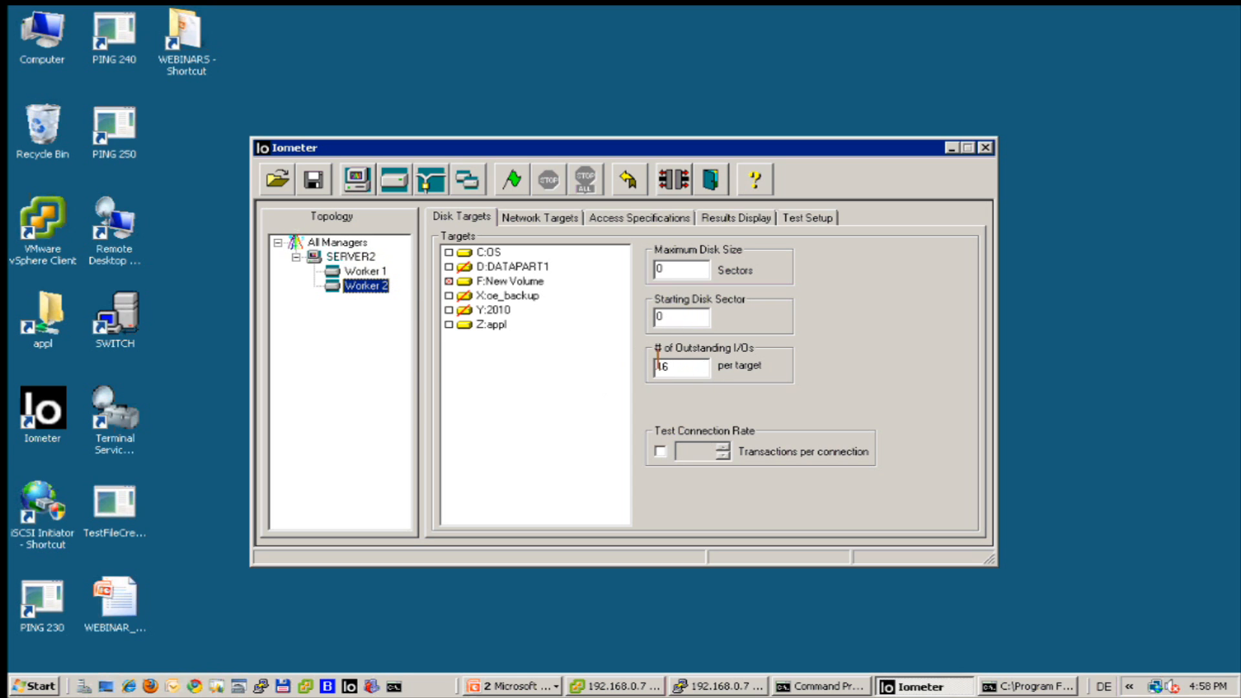
{"action": "left_click", "coordinate": [349, 251]}
Create a 64 KB, 100% sequential, 100% write access specification named 64k-seq-write.
{"action": "left_click", "coordinate": [614, 218]}
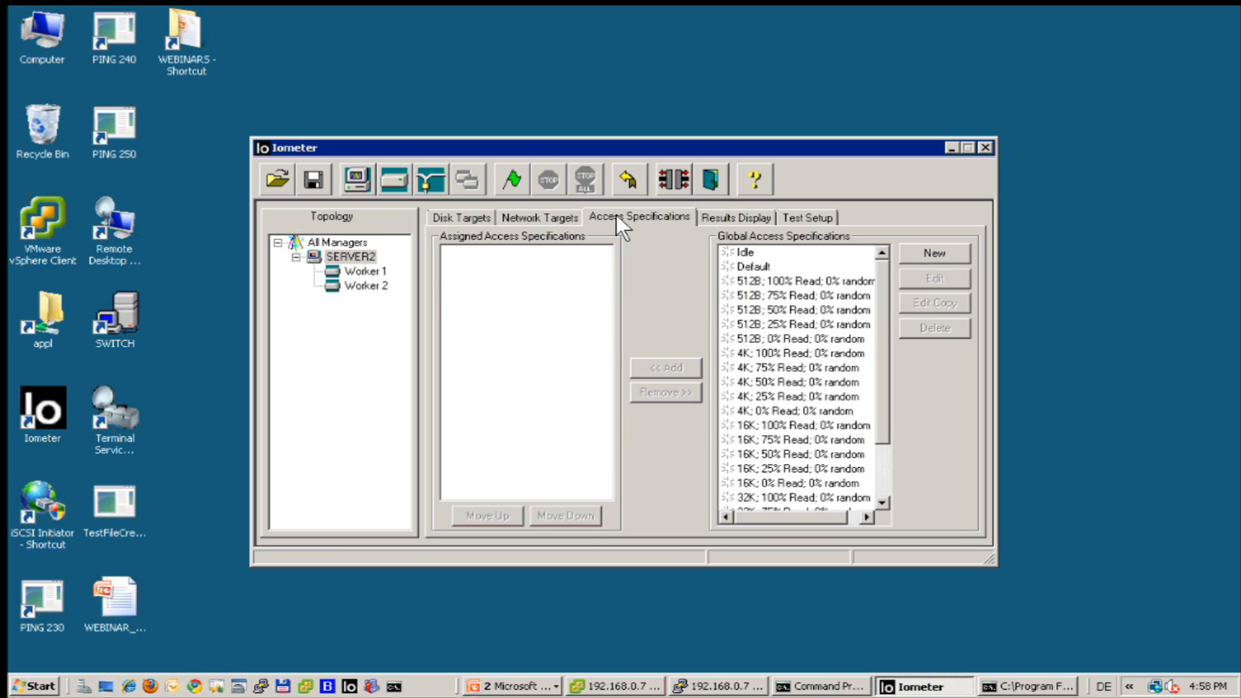
{"action": "left_click", "coordinate": [935, 253]}
{"action": "type", "text": "64"}
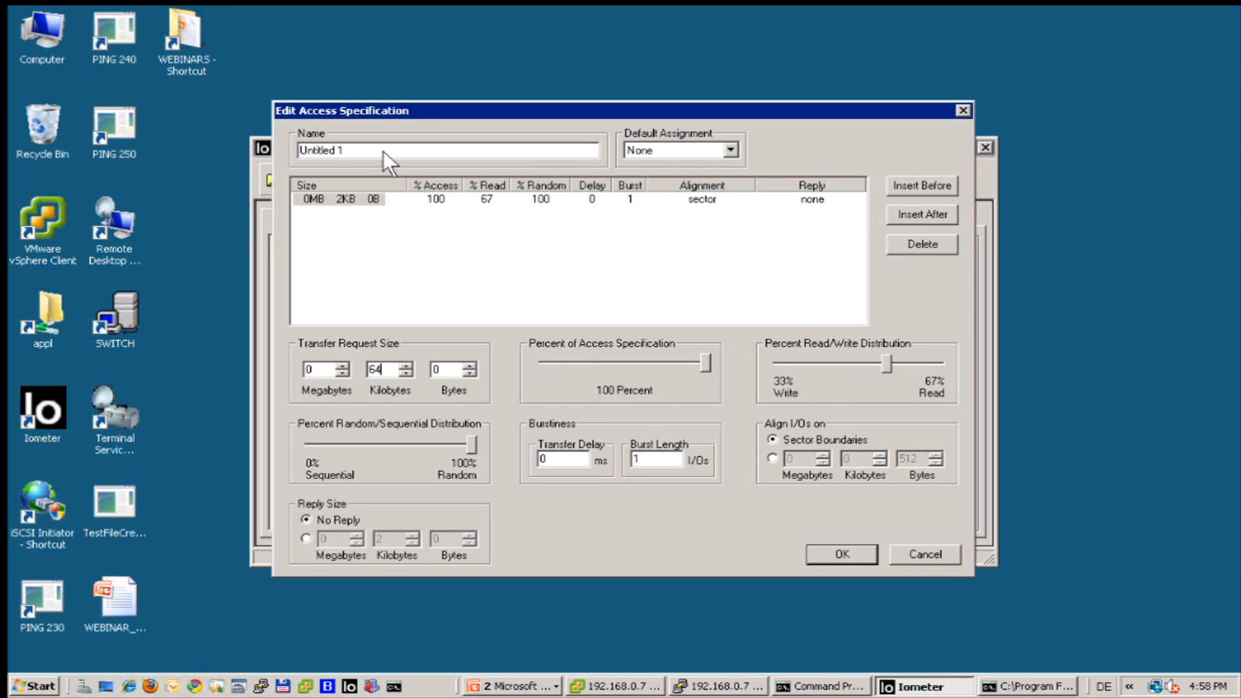
{"action": "left_click_drag", "start_coordinate": [382, 150], "coordinate": [210, 127]}
{"action": "type", "text": "64k-seq"}
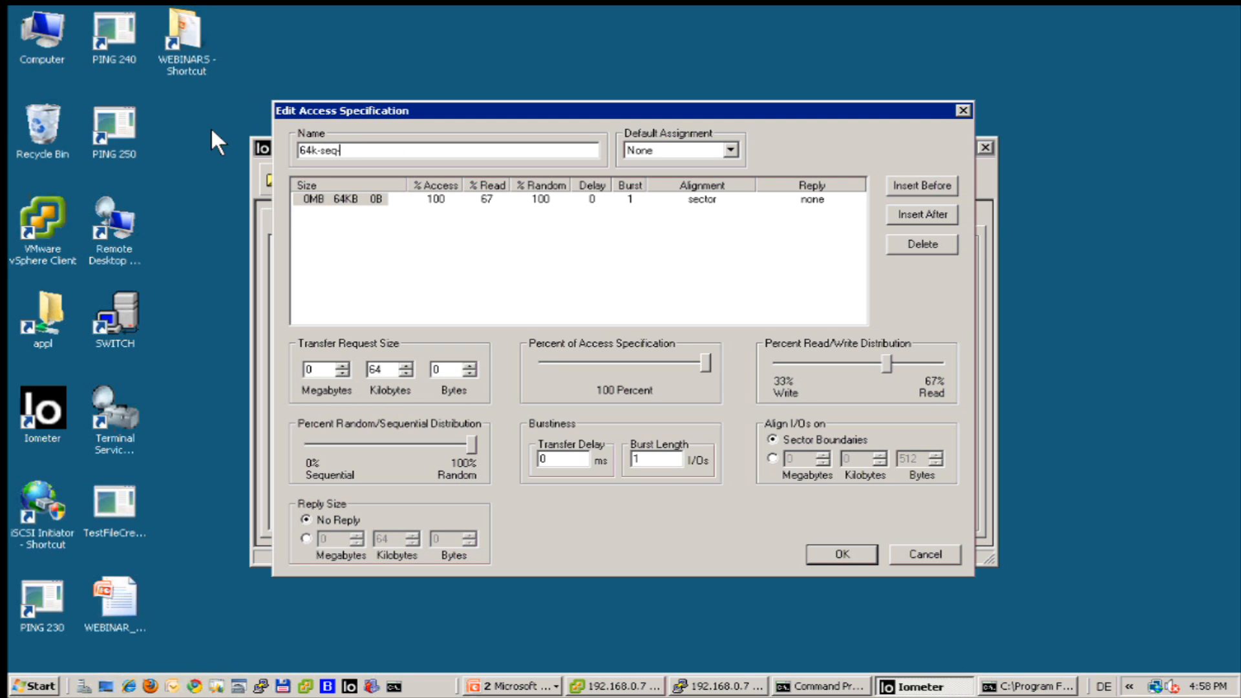
{"action": "type", "text": "-write"}
{"action": "left_click_drag", "start_coordinate": [464, 433], "coordinate": [279, 440]}
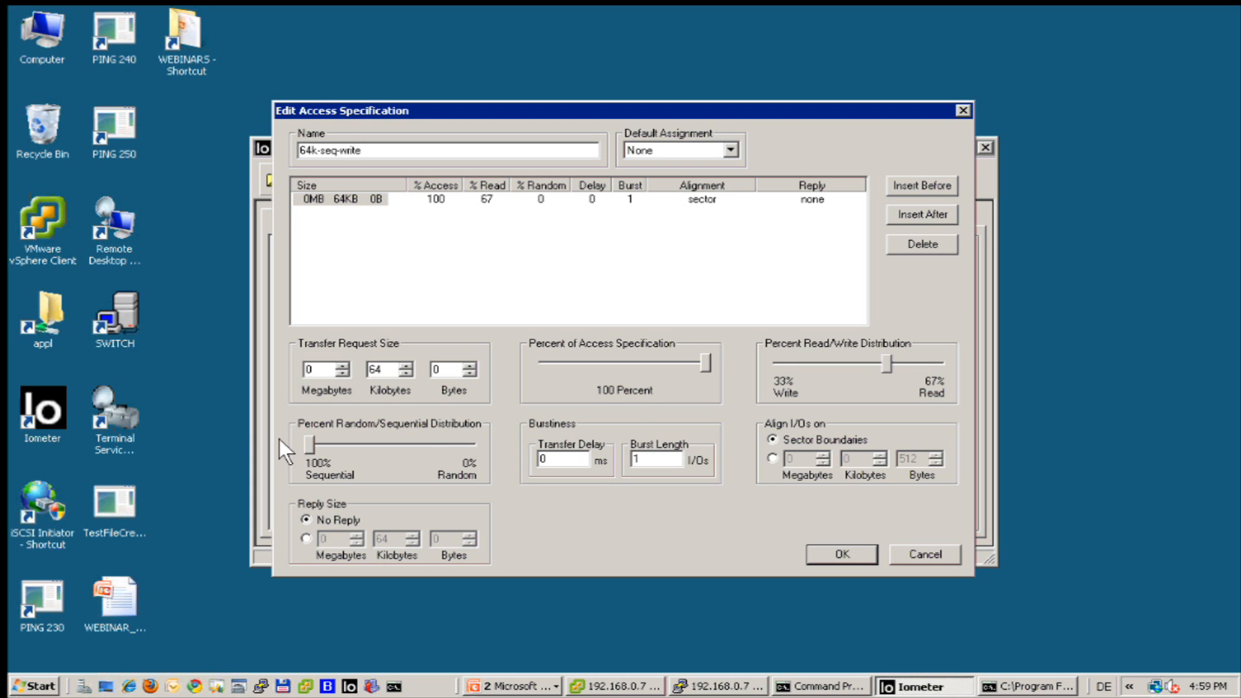
{"action": "left_click_drag", "start_coordinate": [879, 362], "coordinate": [753, 365]}
{"action": "left_click", "coordinate": [834, 553]}
Assign 64k-seq-write to SERVER2's workers and start the test.
{"action": "left_click", "coordinate": [654, 365]}
{"action": "left_click", "coordinate": [365, 272]}
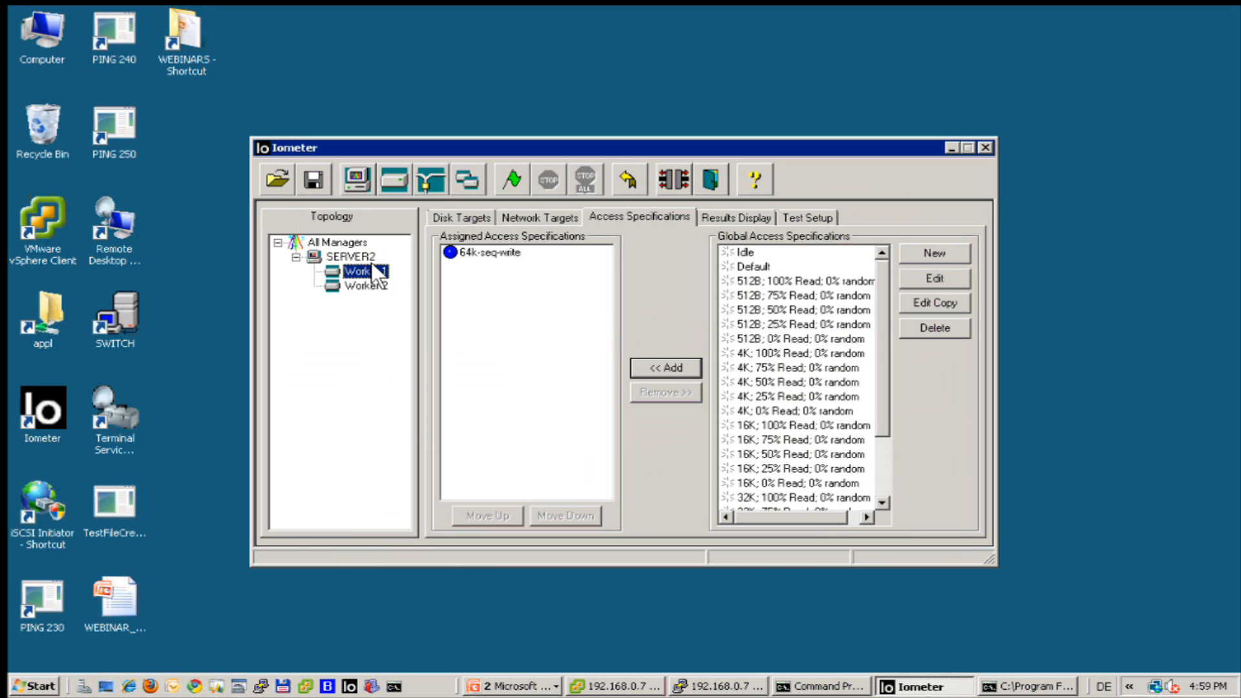
{"action": "left_click", "coordinate": [350, 257]}
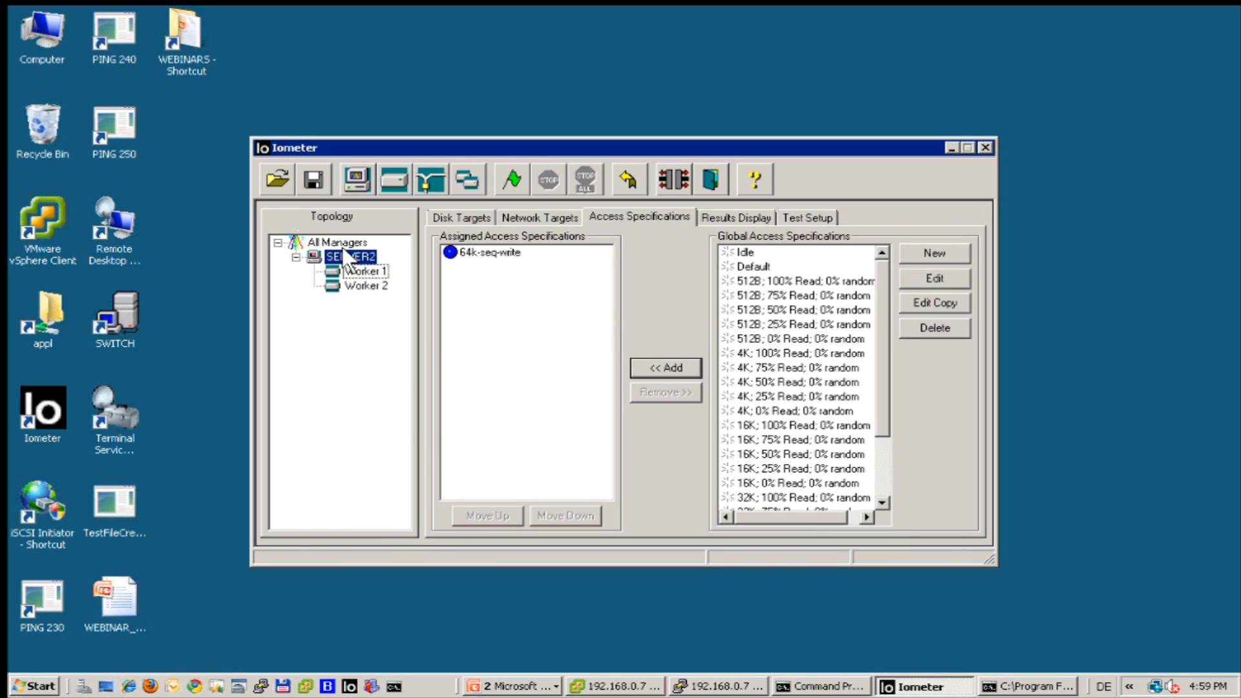
{"action": "left_click", "coordinate": [511, 178]}
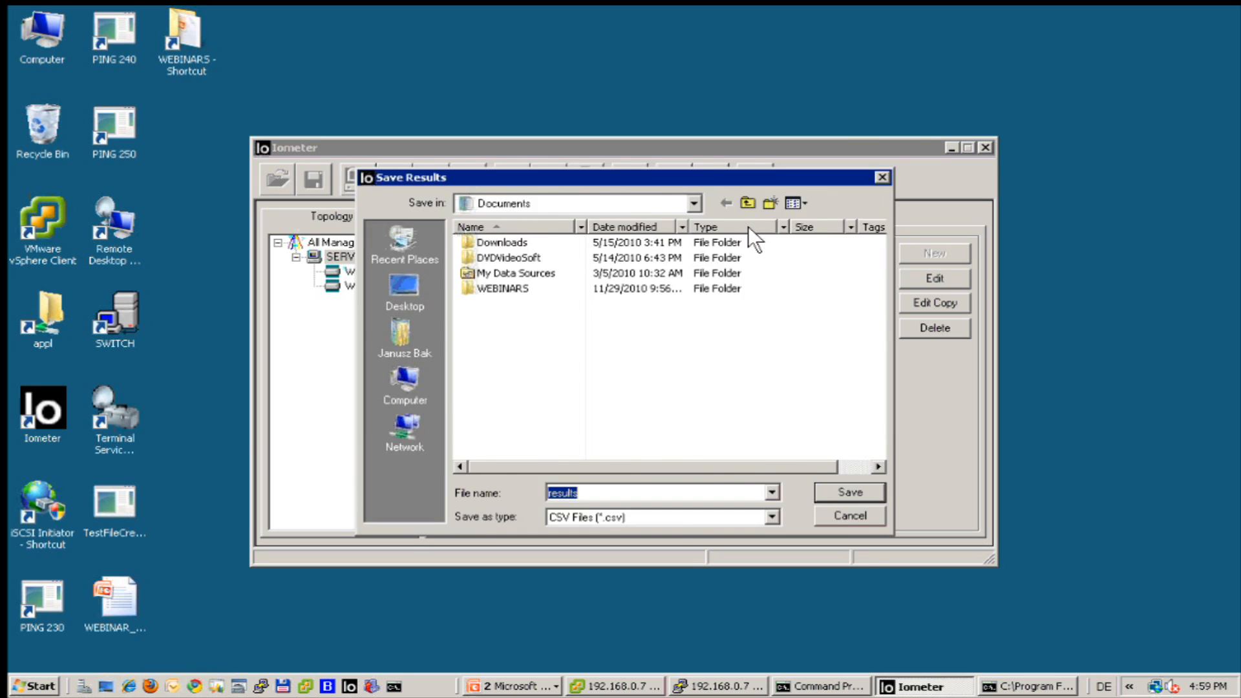
Save the results file to begin the run and show live results updating every 1 second.
{"action": "key", "text": "Return"}
{"action": "left_click", "coordinate": [741, 217]}
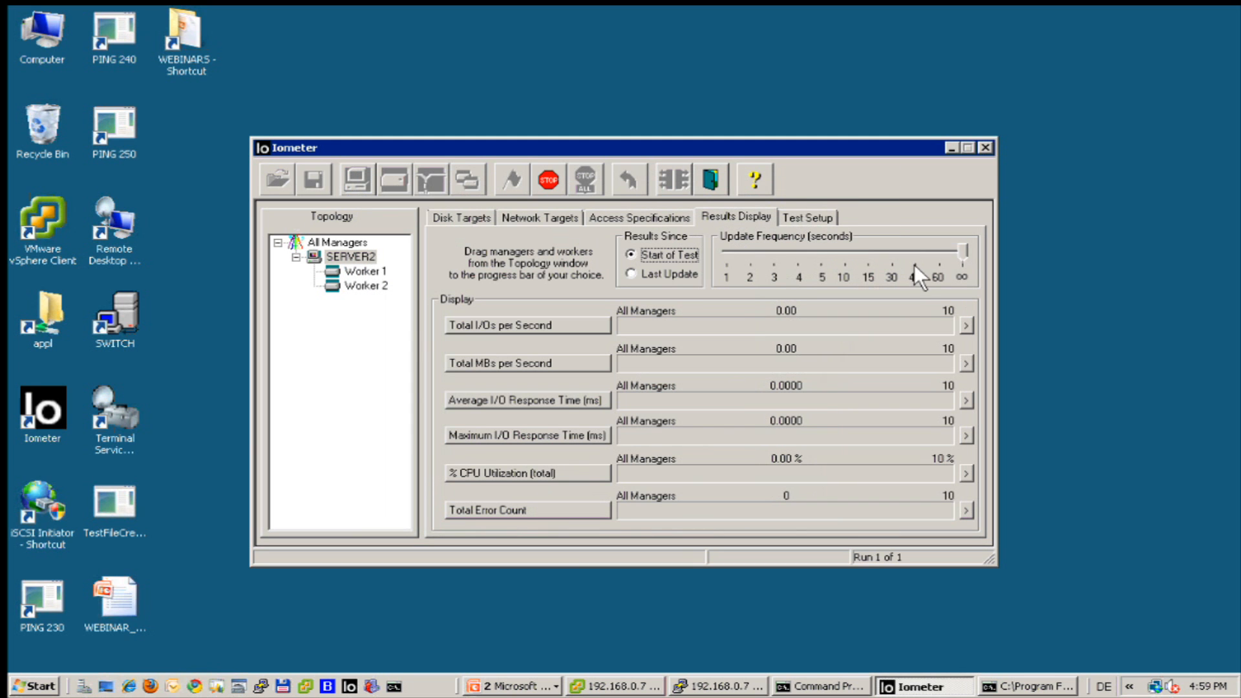
{"action": "left_click_drag", "start_coordinate": [959, 249], "coordinate": [691, 239]}
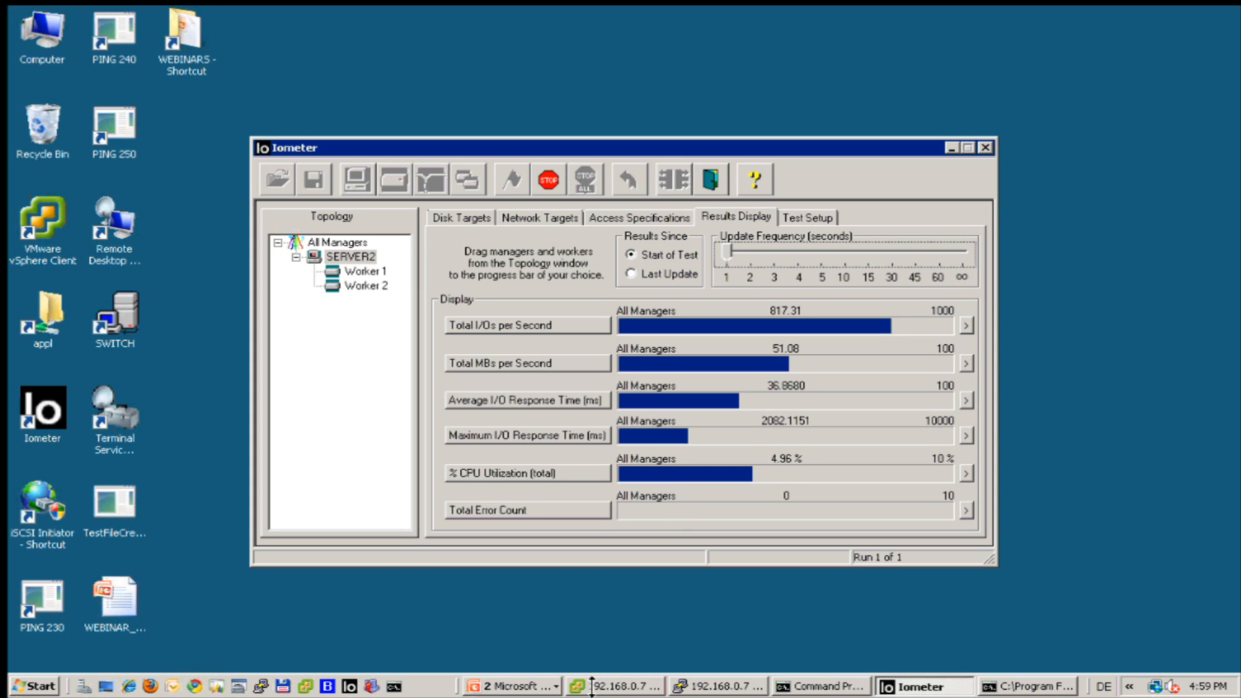
Stop the Iometer test on the 192.168.0.70 machine, then return to the 192.168.0.6 session.
{"action": "mouse_move", "coordinate": [837, 8]}
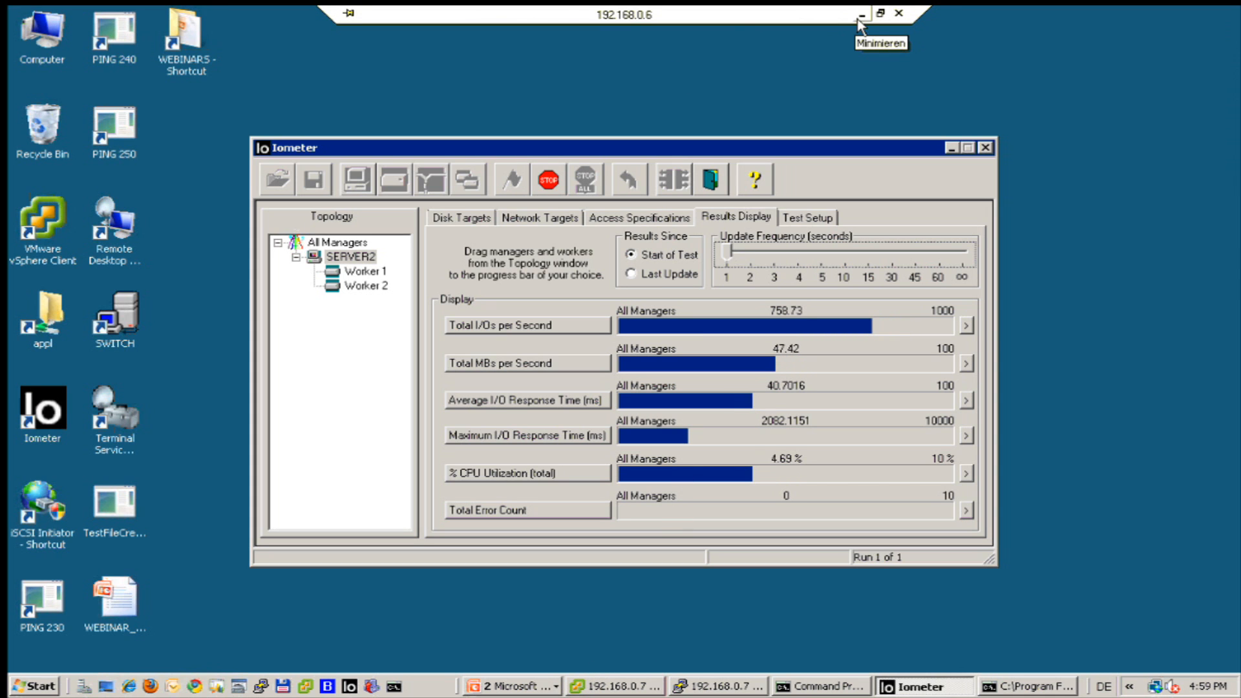
{"action": "left_click", "coordinate": [863, 15]}
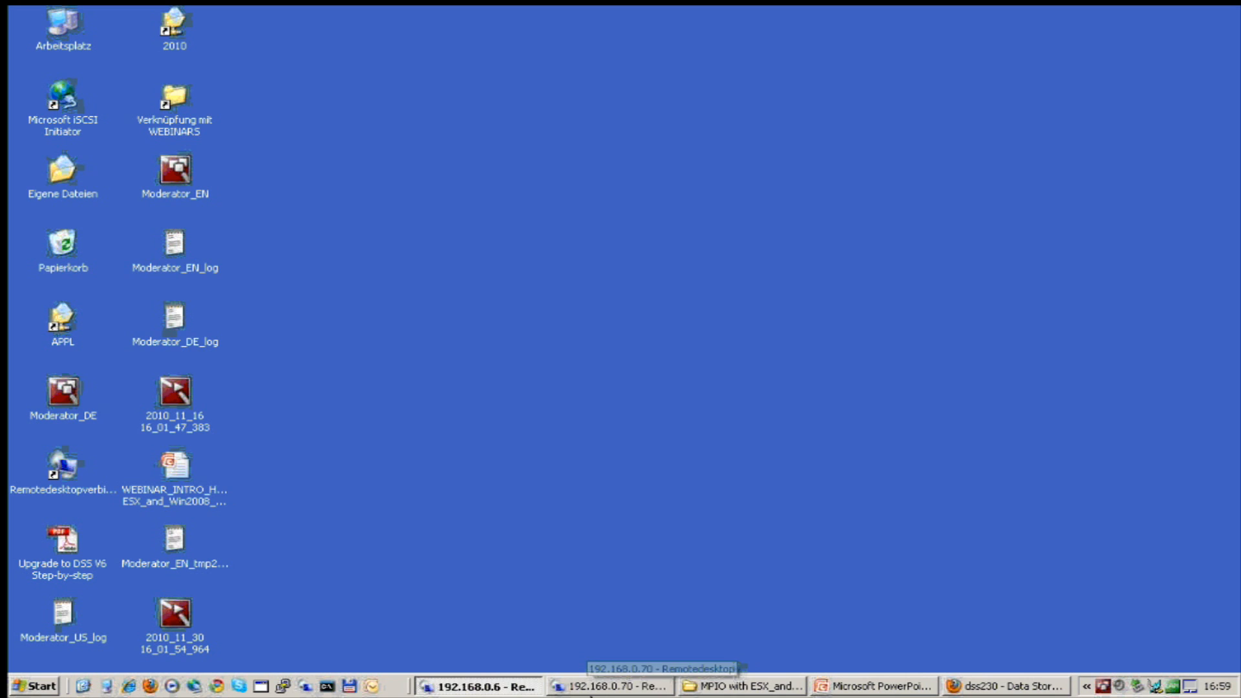
{"action": "left_click", "coordinate": [611, 686]}
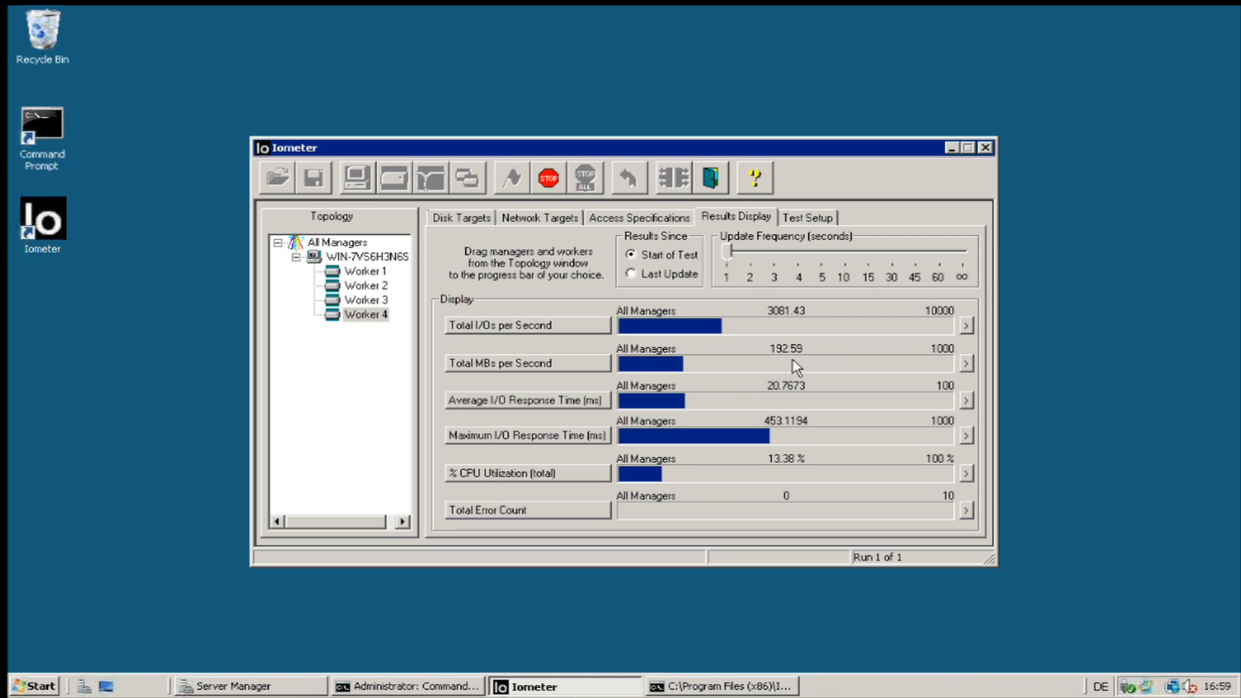
{"action": "left_click", "coordinate": [558, 183]}
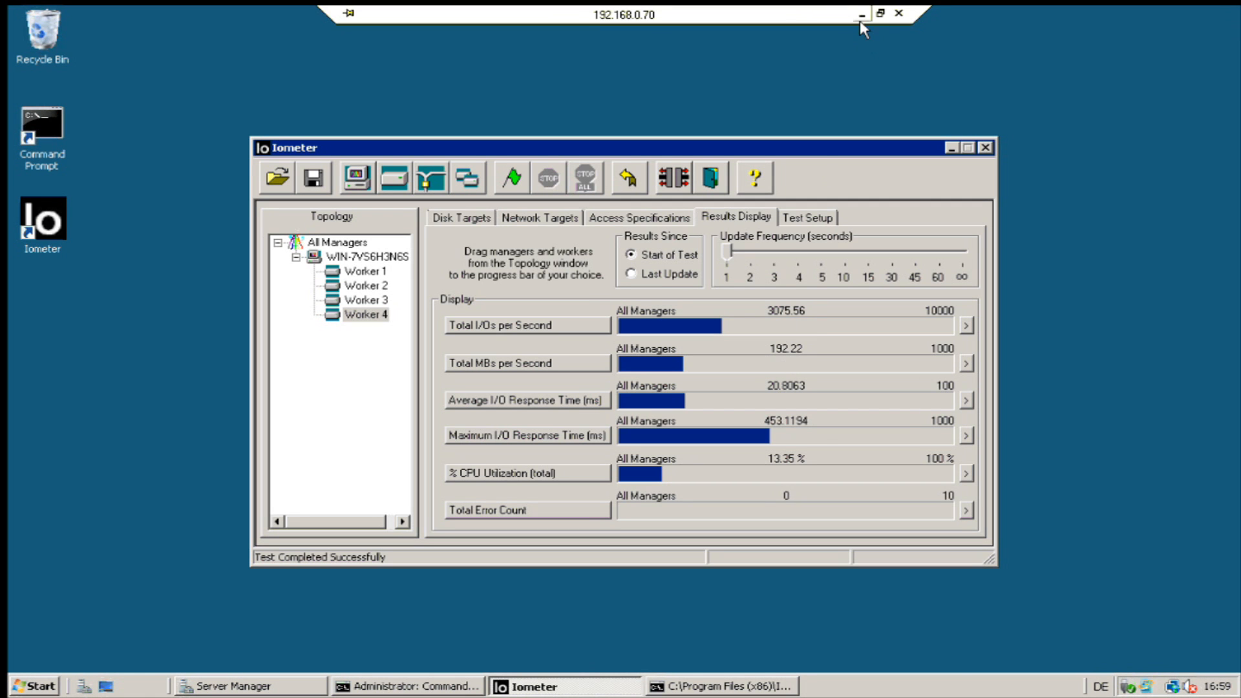
{"action": "left_click", "coordinate": [866, 25]}
{"action": "left_click", "coordinate": [514, 687]}
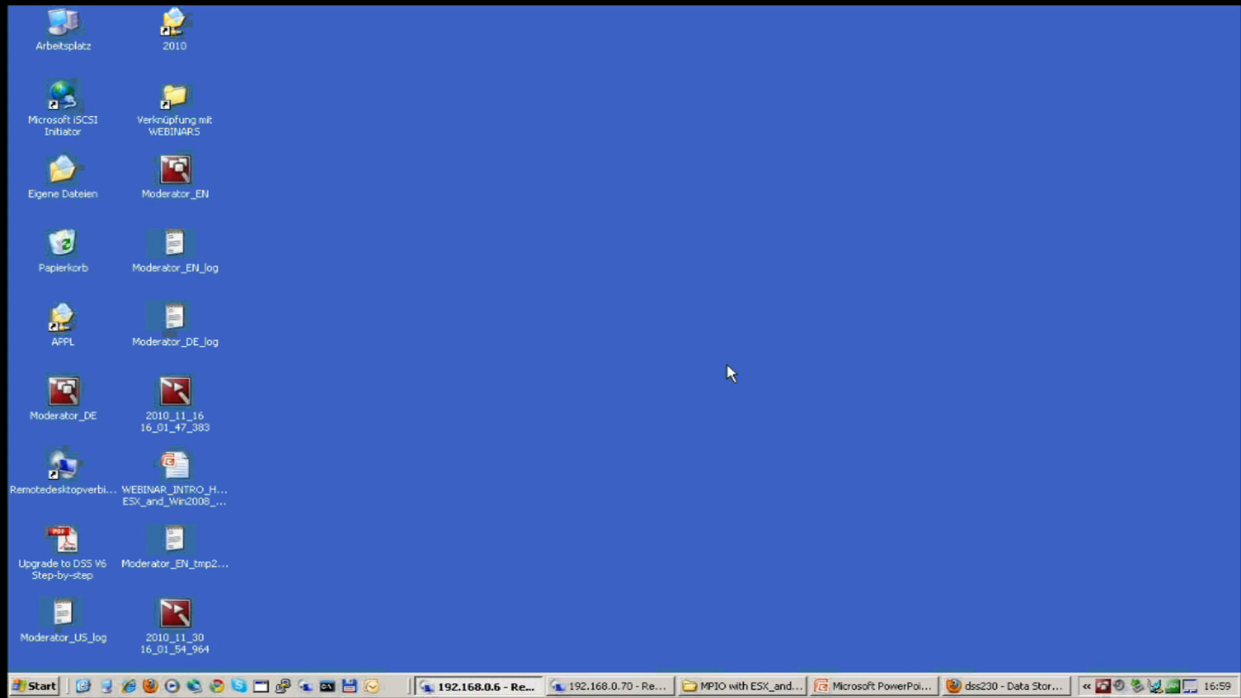
Stop the SERVER2 test, restart it and save the results file to begin the new run.
{"action": "left_click", "coordinate": [544, 176]}
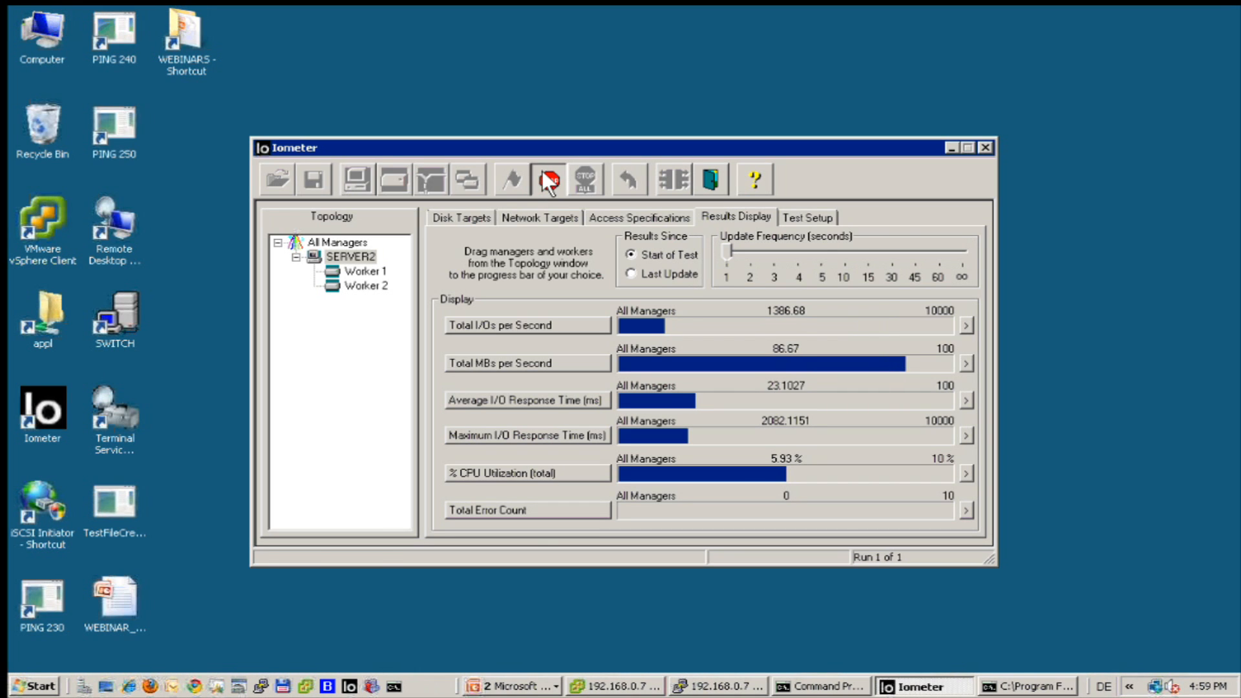
{"action": "left_click", "coordinate": [511, 182]}
{"action": "left_click", "coordinate": [850, 493]}
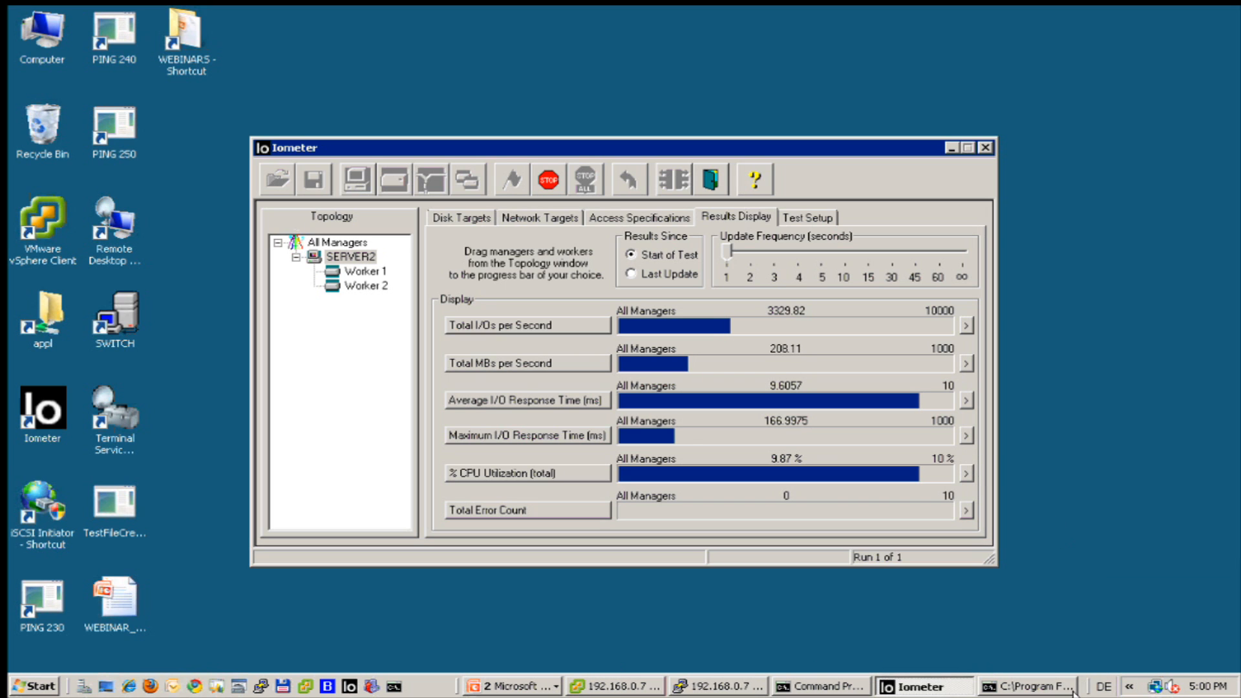
Show Task Manager's networking view, both 1 Gbps connections near 99%, beside the Iometer window.
{"action": "right_click", "coordinate": [1076, 672]}
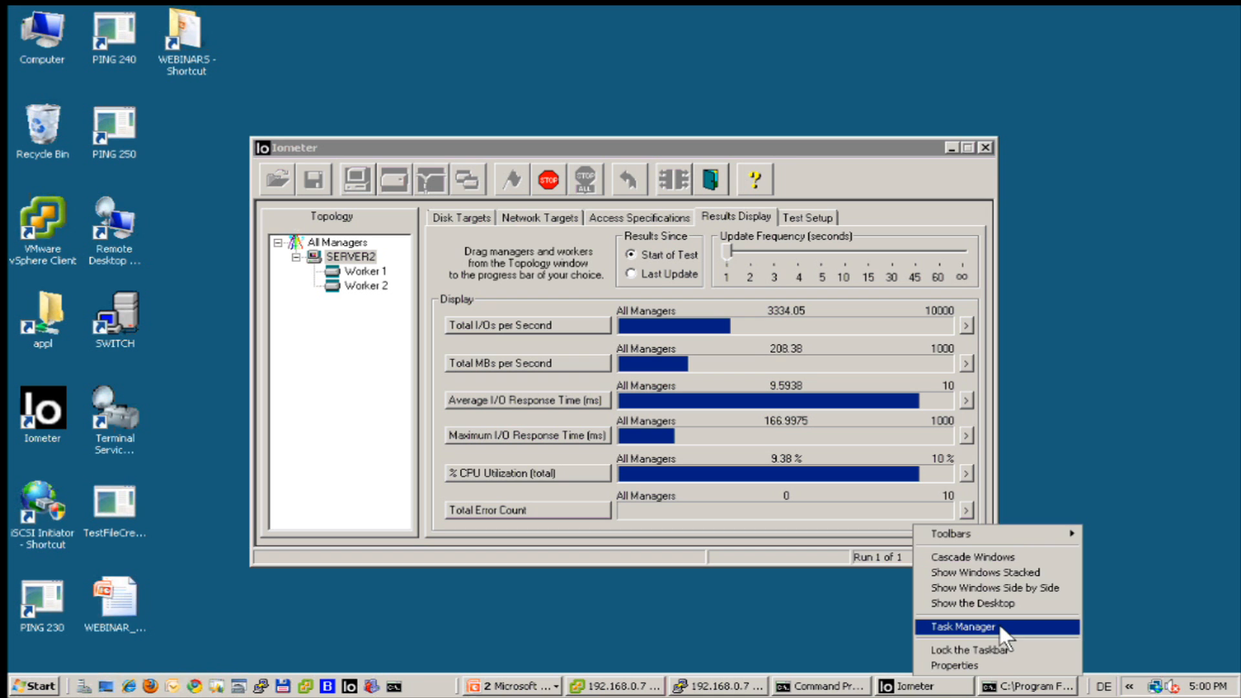
{"action": "left_click", "coordinate": [1002, 628]}
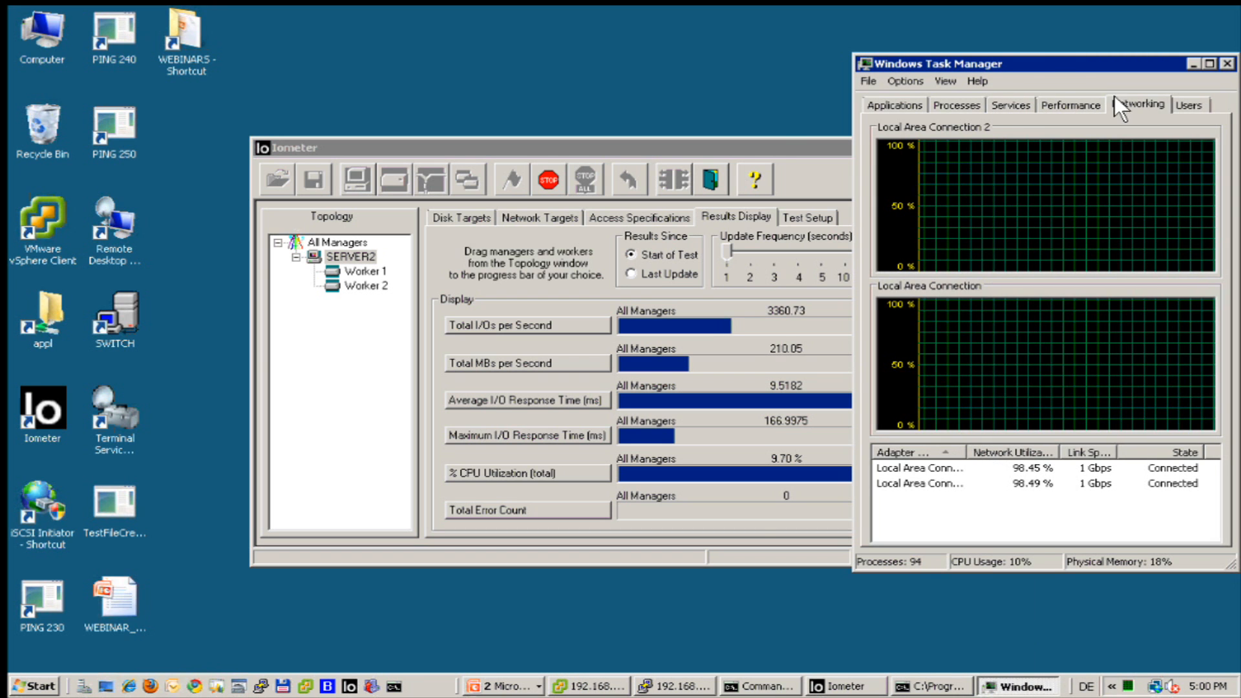
{"action": "left_click_drag", "start_coordinate": [1054, 57], "coordinate": [931, 46]}
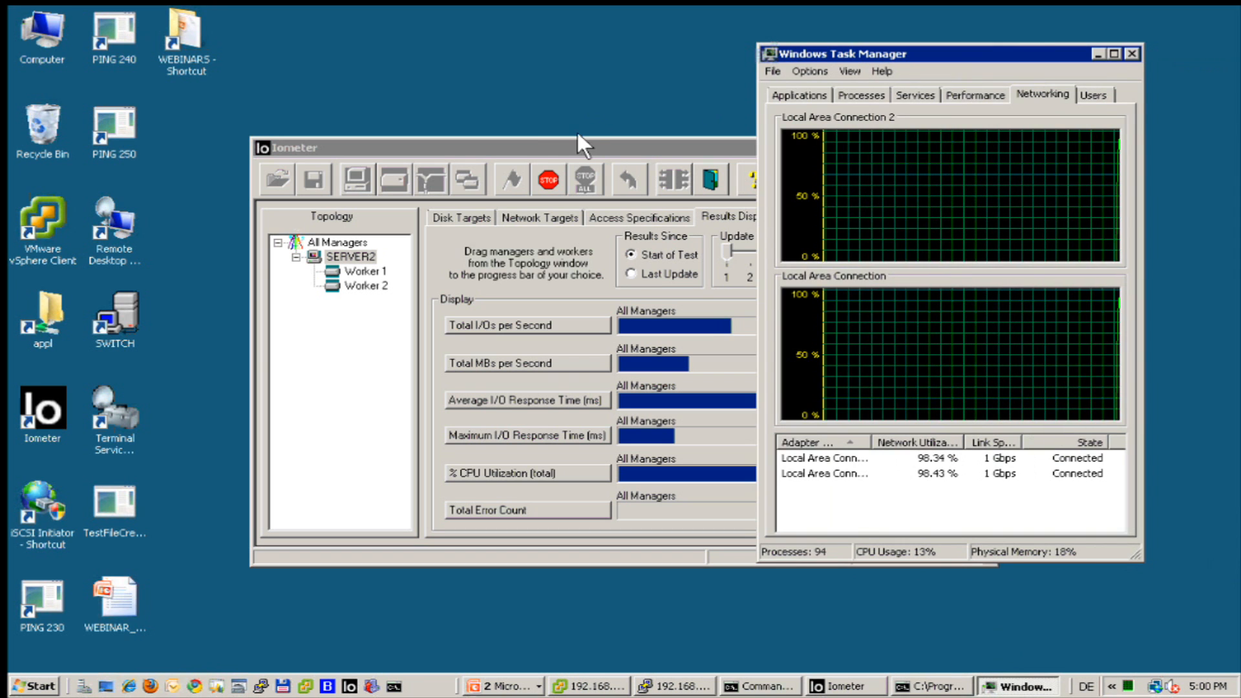
{"action": "left_click_drag", "start_coordinate": [553, 138], "coordinate": [324, 110]}
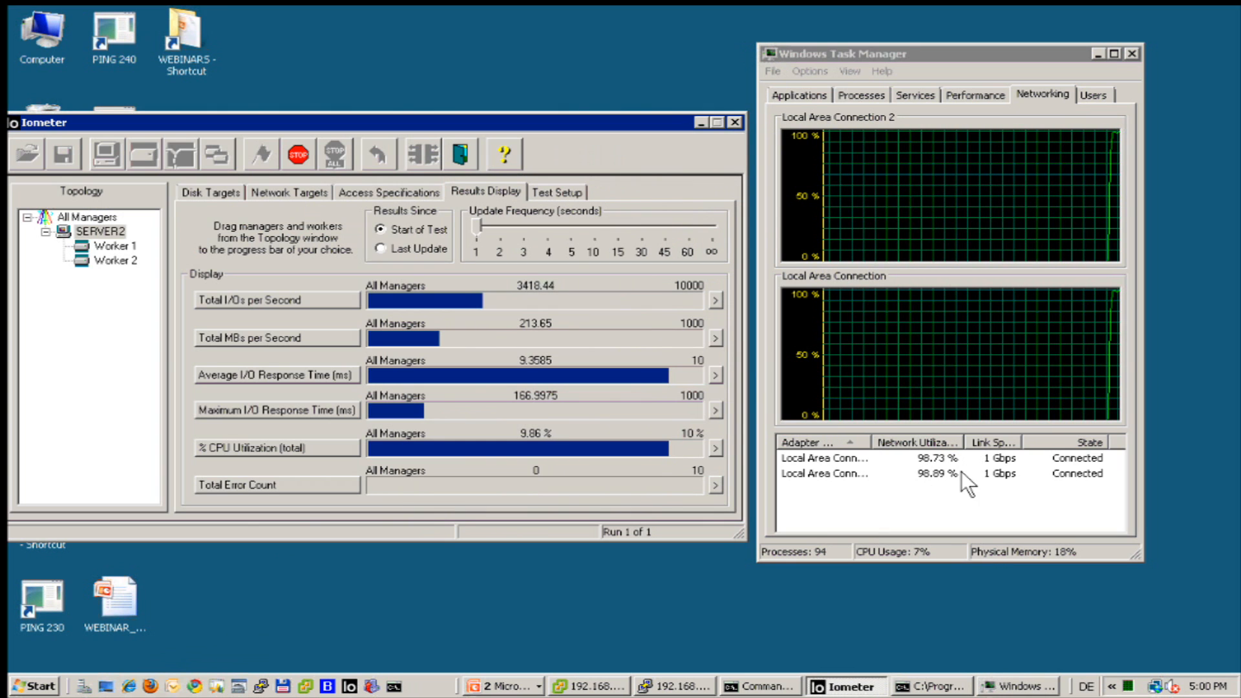
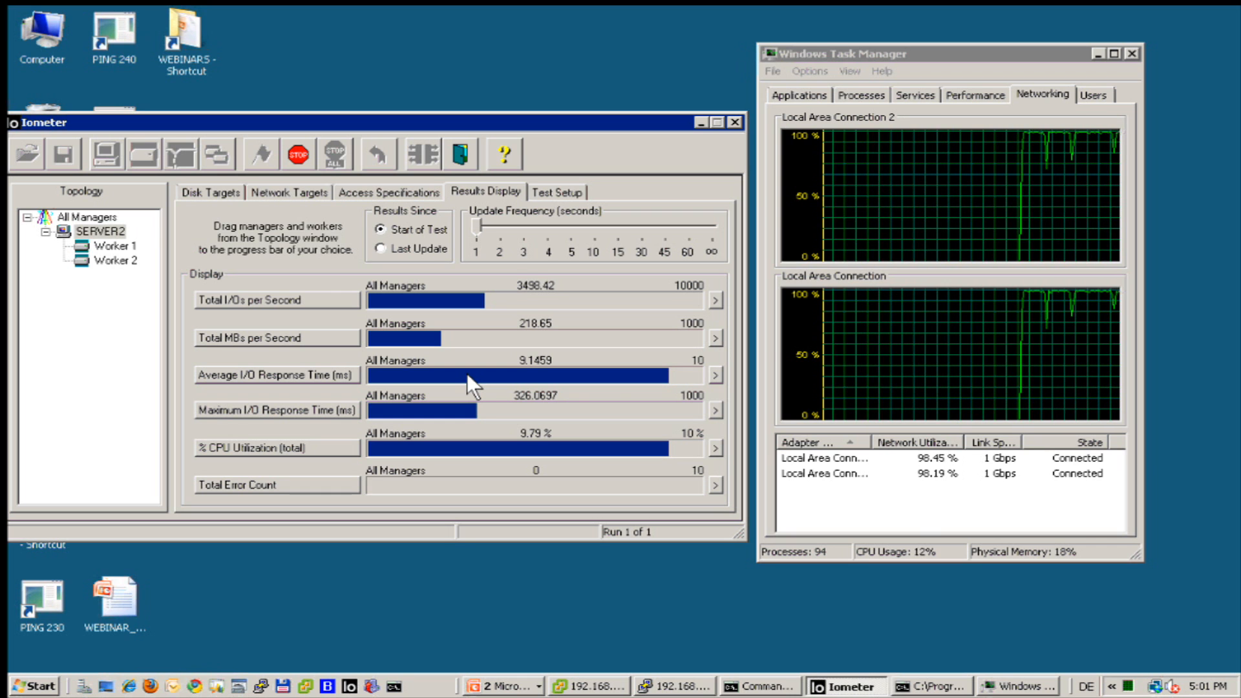
Drag the Iometer live-results window up and to the right on the desktop.
{"action": "left_click_drag", "start_coordinate": [282, 121], "coordinate": [429, 74]}
Launch the iSCSI Initiator and view the target's details, confirming two connected sessions.
{"action": "double_click", "coordinate": [37, 496]}
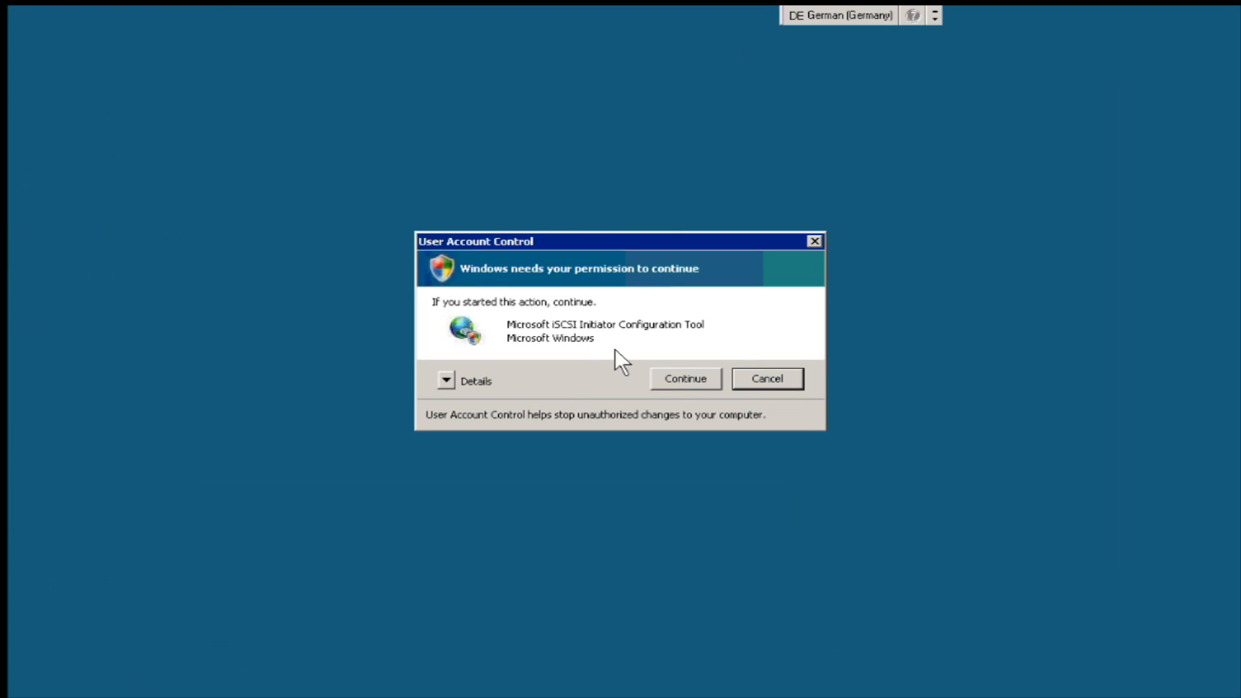
{"action": "left_click", "coordinate": [671, 377]}
{"action": "left_click", "coordinate": [414, 215]}
{"action": "left_click", "coordinate": [487, 219]}
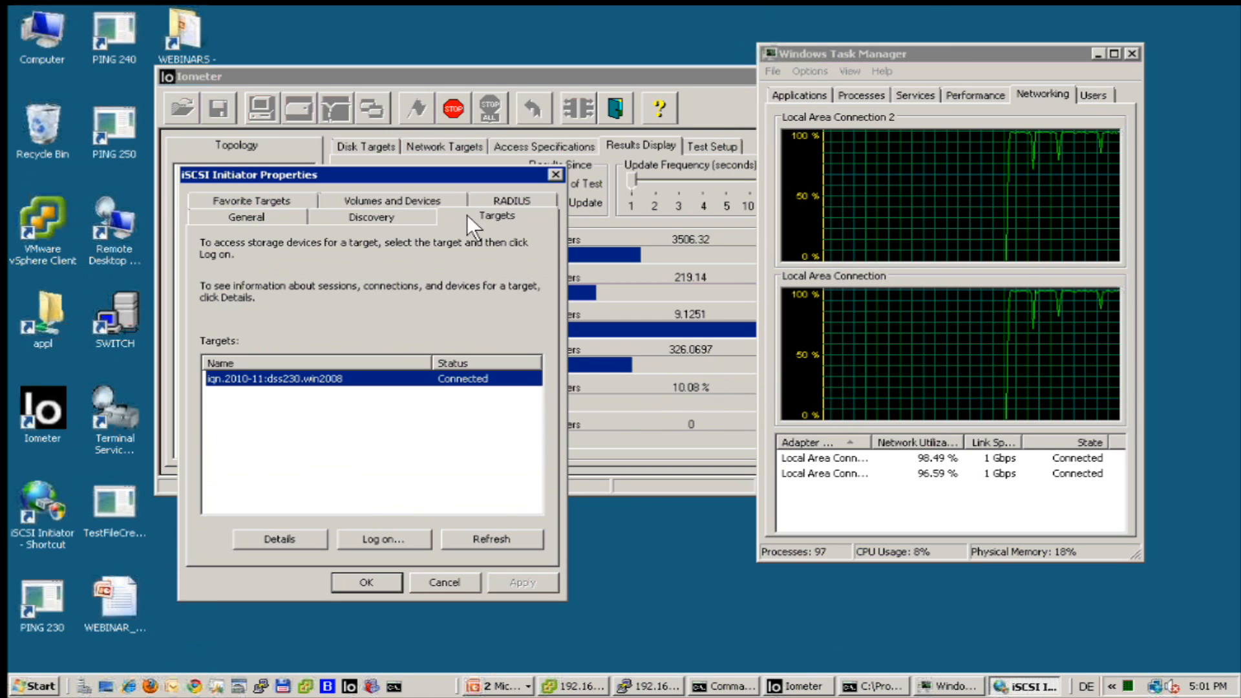
{"action": "left_click", "coordinate": [275, 531]}
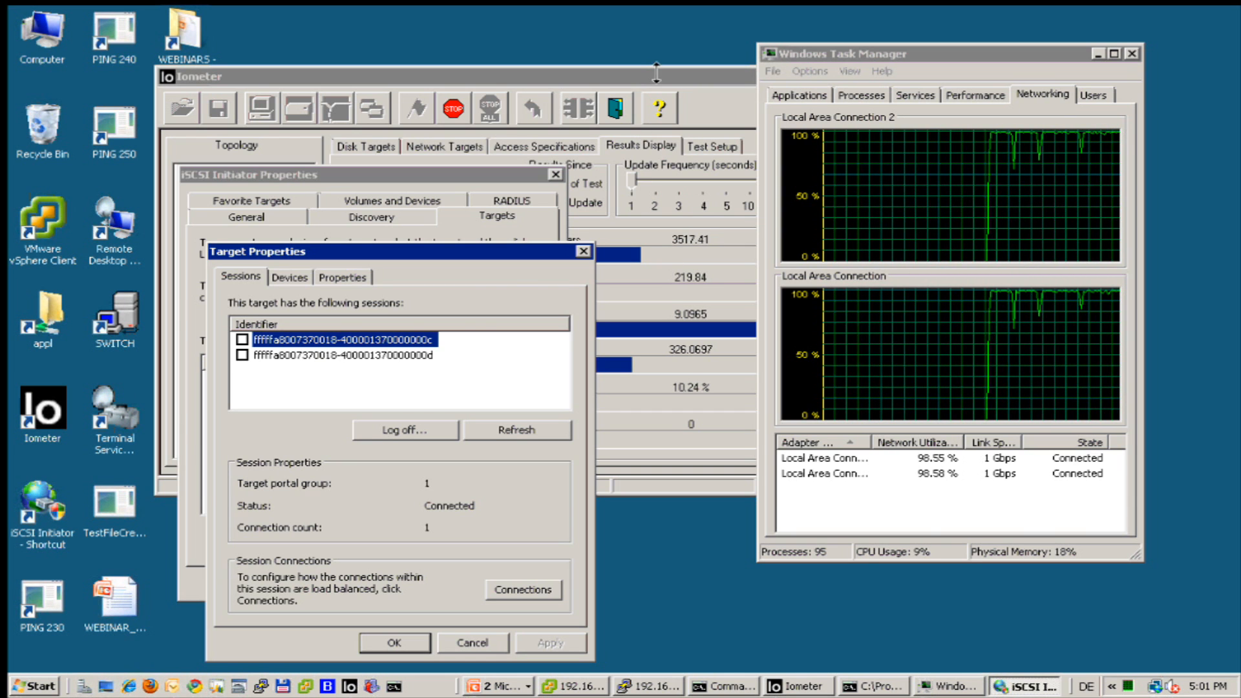
Close Task Manager, stop and close Iometer near 3535 IOPS, and cancel both iSCSI dialogs.
{"action": "left_click", "coordinate": [613, 75]}
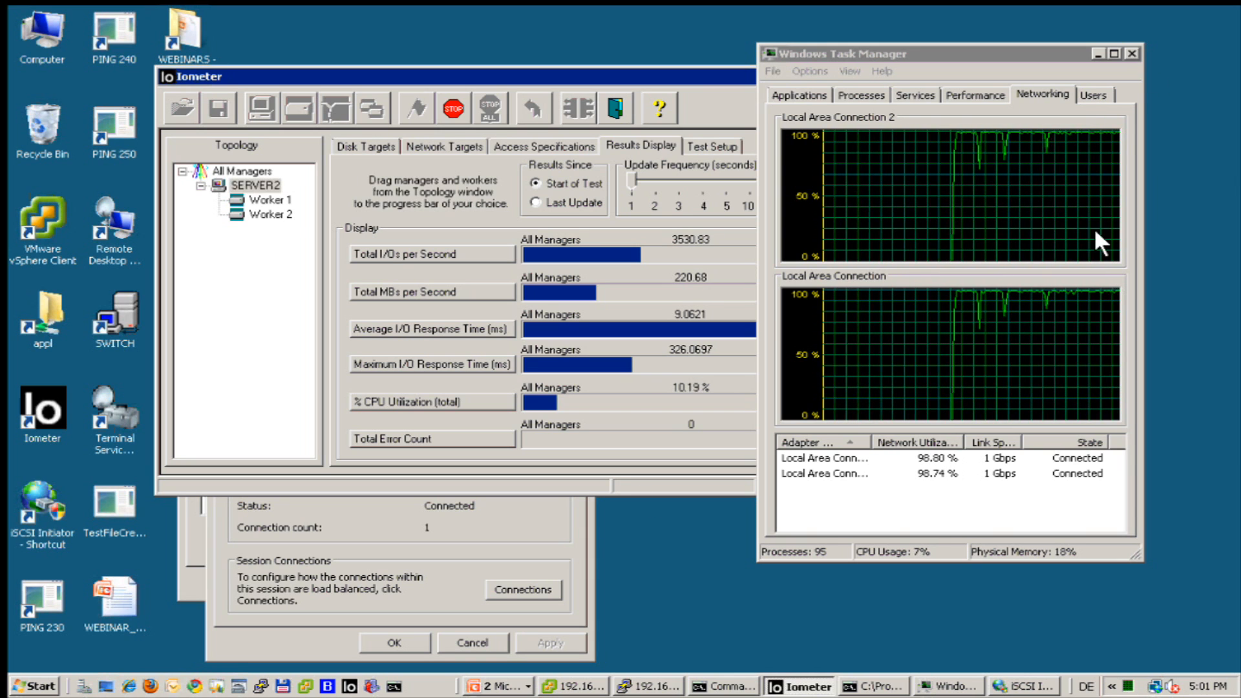
{"action": "left_click", "coordinate": [1129, 46]}
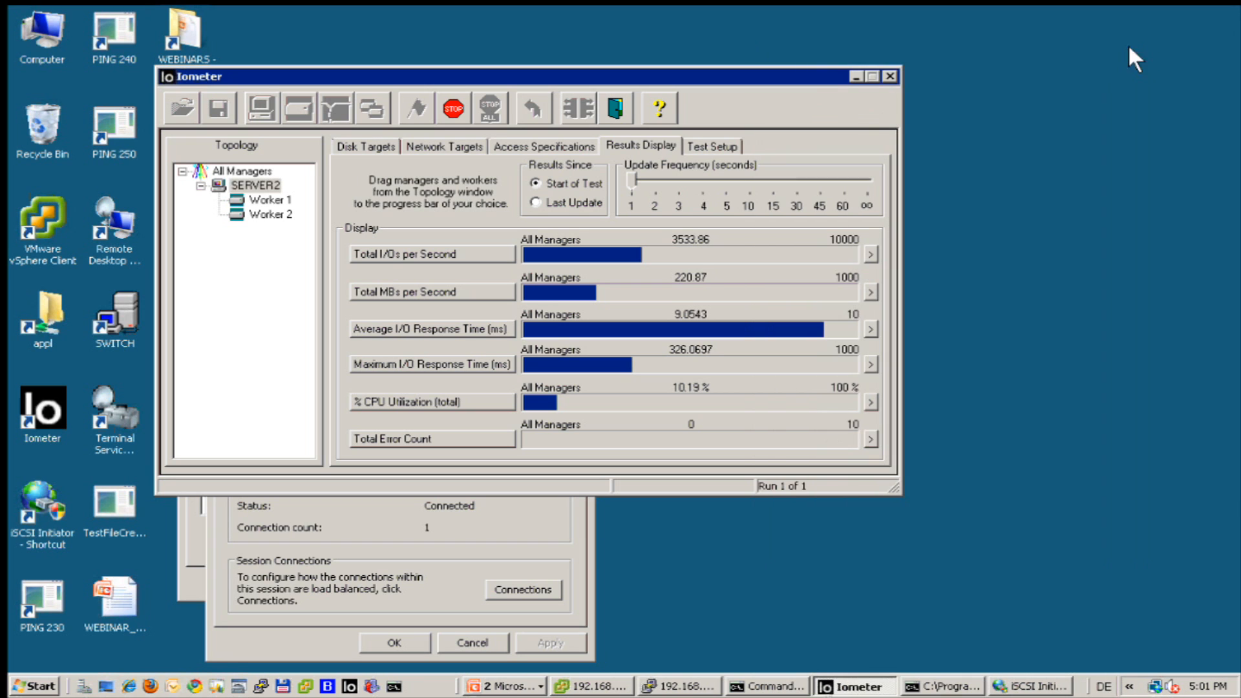
{"action": "left_click", "coordinate": [444, 103]}
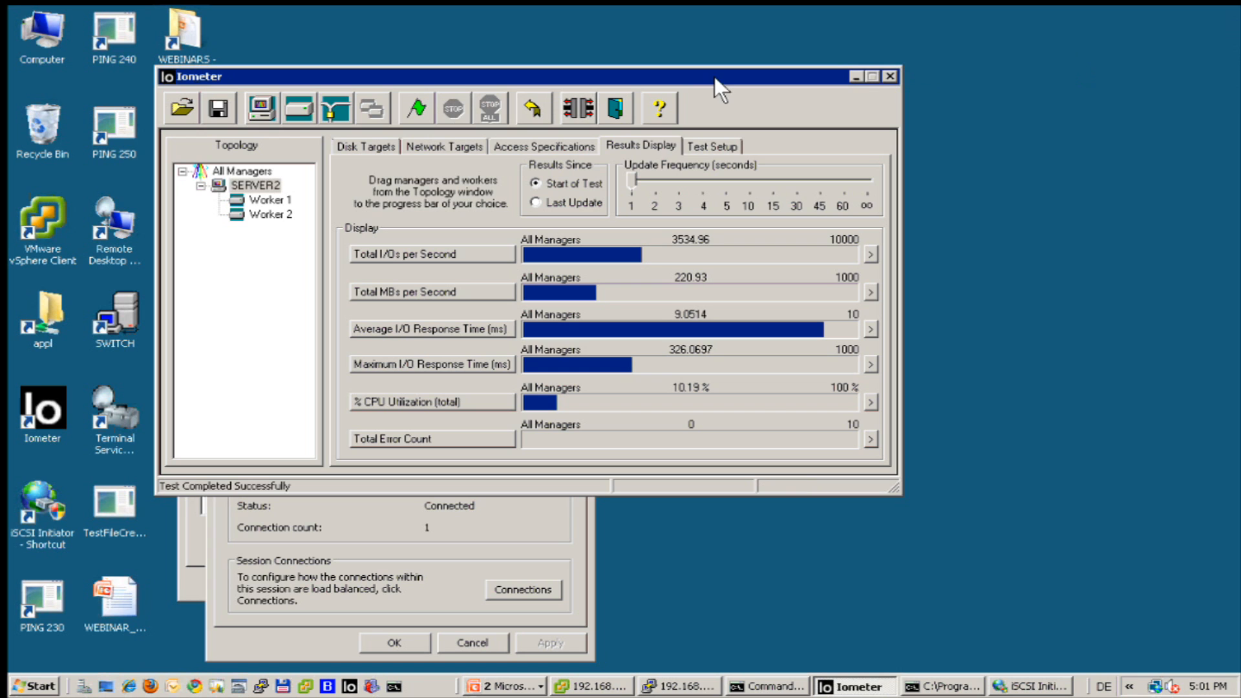
{"action": "left_click", "coordinate": [885, 73]}
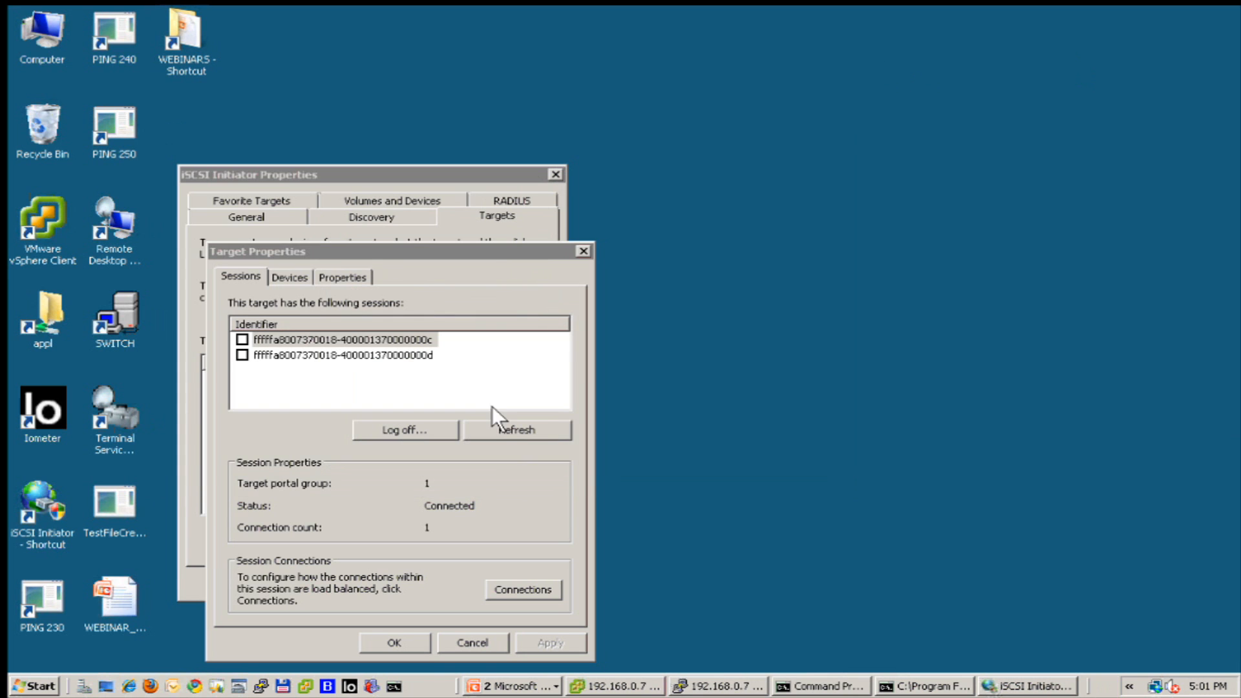
{"action": "left_click", "coordinate": [471, 643]}
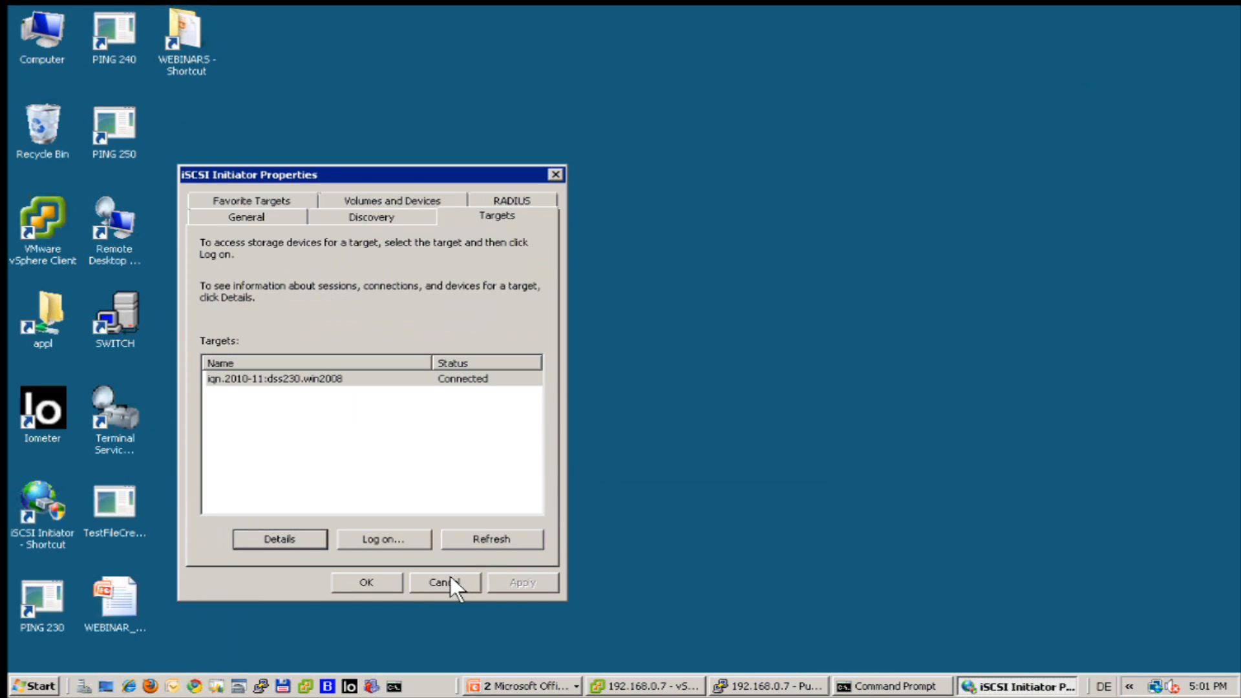
{"action": "left_click", "coordinate": [450, 576]}
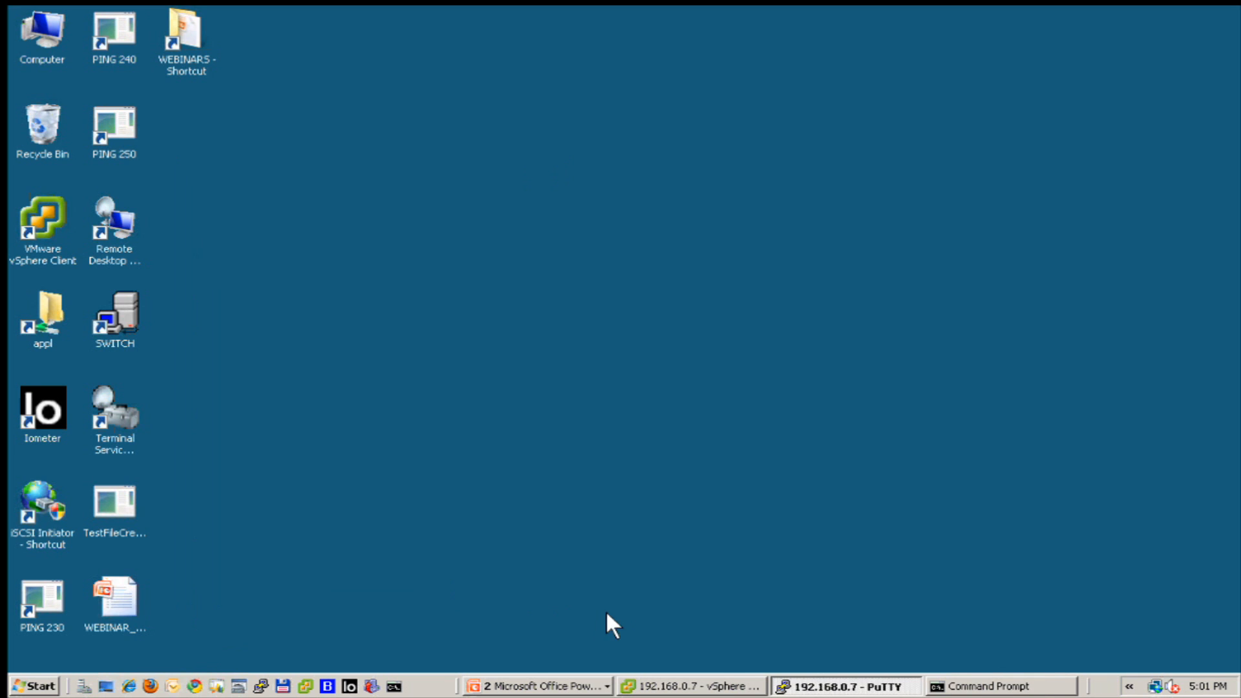
Minimise the remote session and switch to Firefox's open-e.com tab.
{"action": "left_click", "coordinate": [540, 684]}
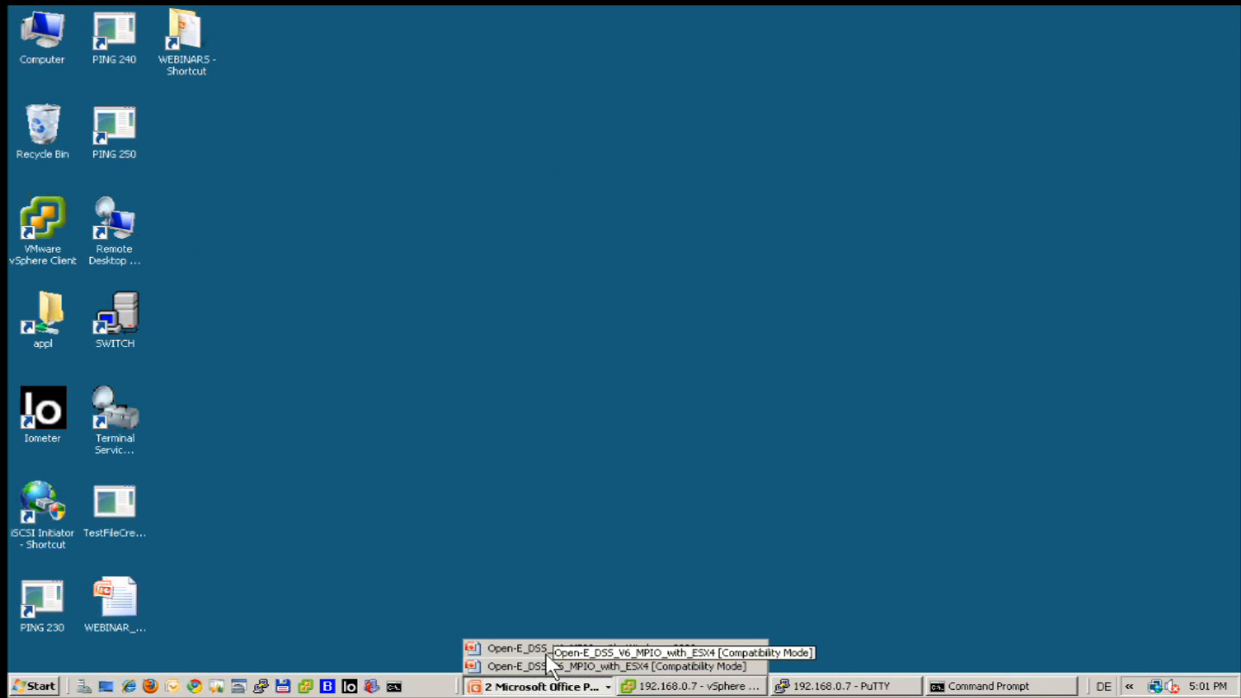
{"action": "left_click", "coordinate": [624, 516]}
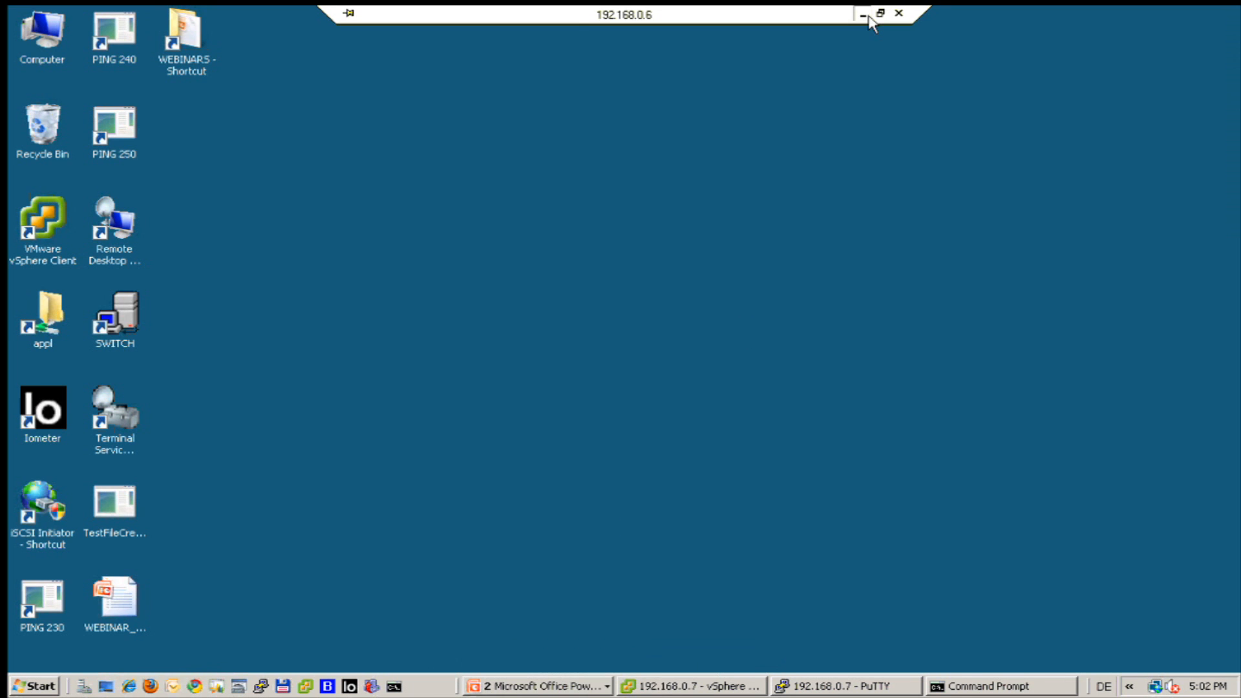
{"action": "left_click", "coordinate": [863, 14]}
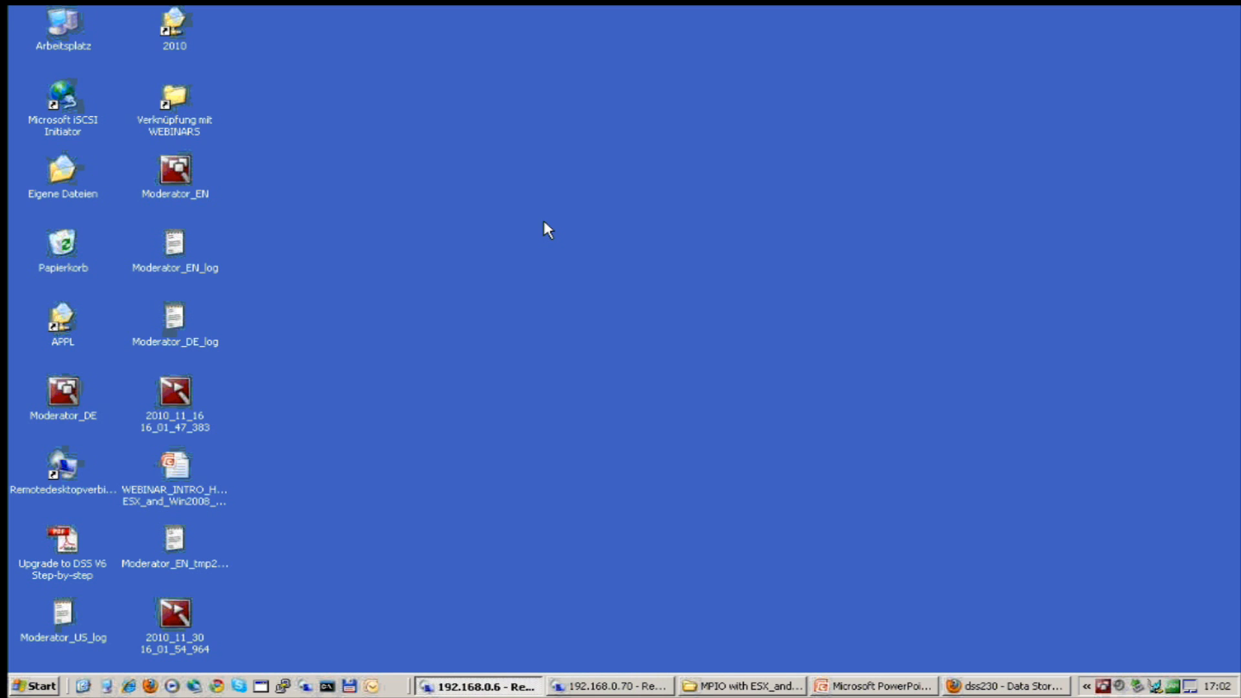
{"action": "left_click", "coordinate": [1001, 687]}
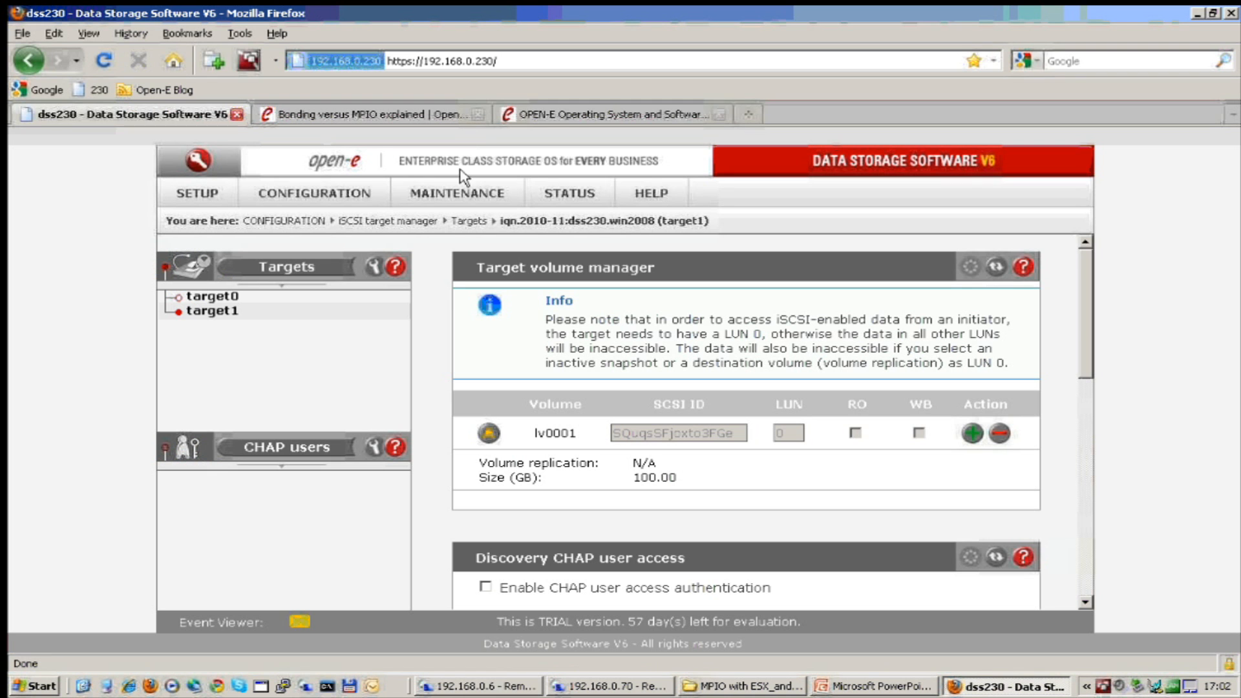
{"action": "left_click", "coordinate": [563, 117]}
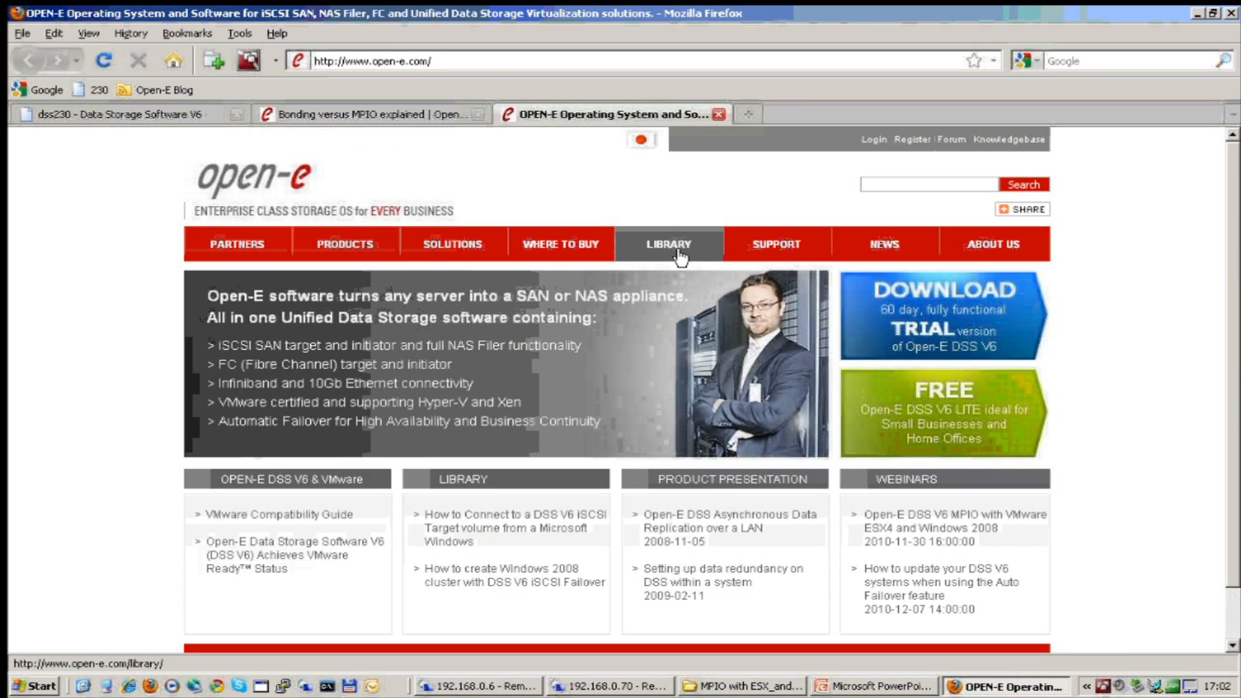
Open Library > How-To Resources, expand Others to show the DSS V6 MPIO guides, then minimise Firefox.
{"action": "left_click", "coordinate": [679, 249]}
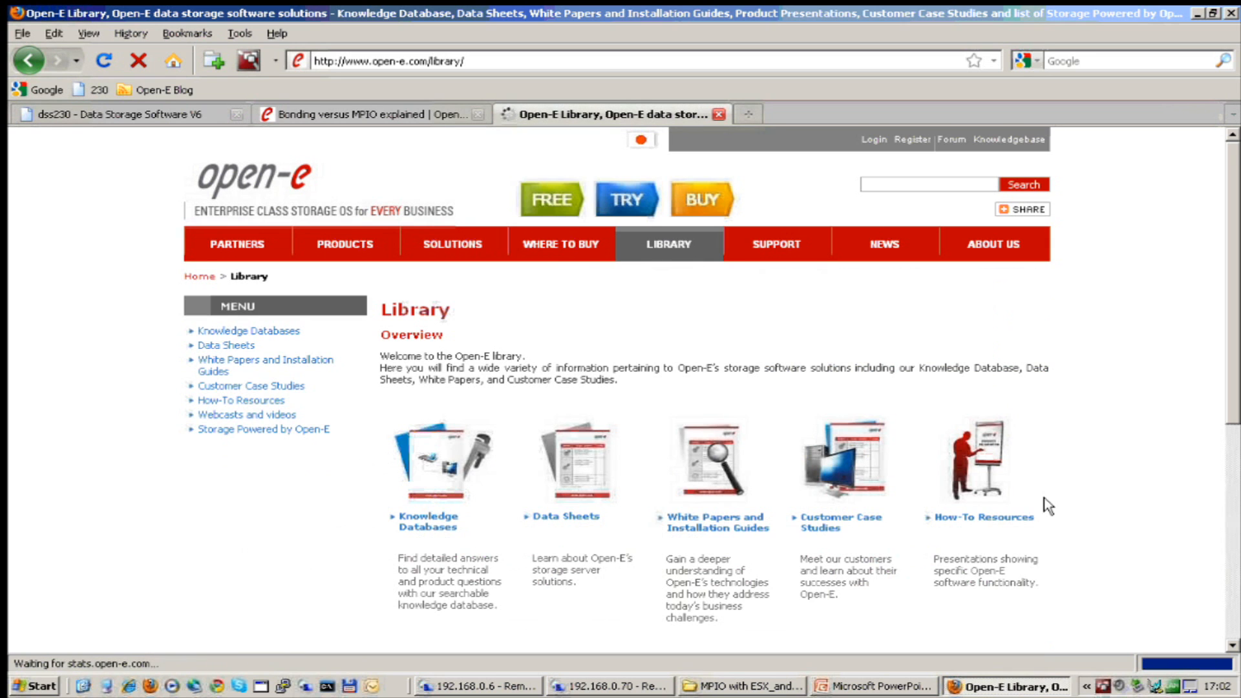
{"action": "left_click", "coordinate": [984, 523]}
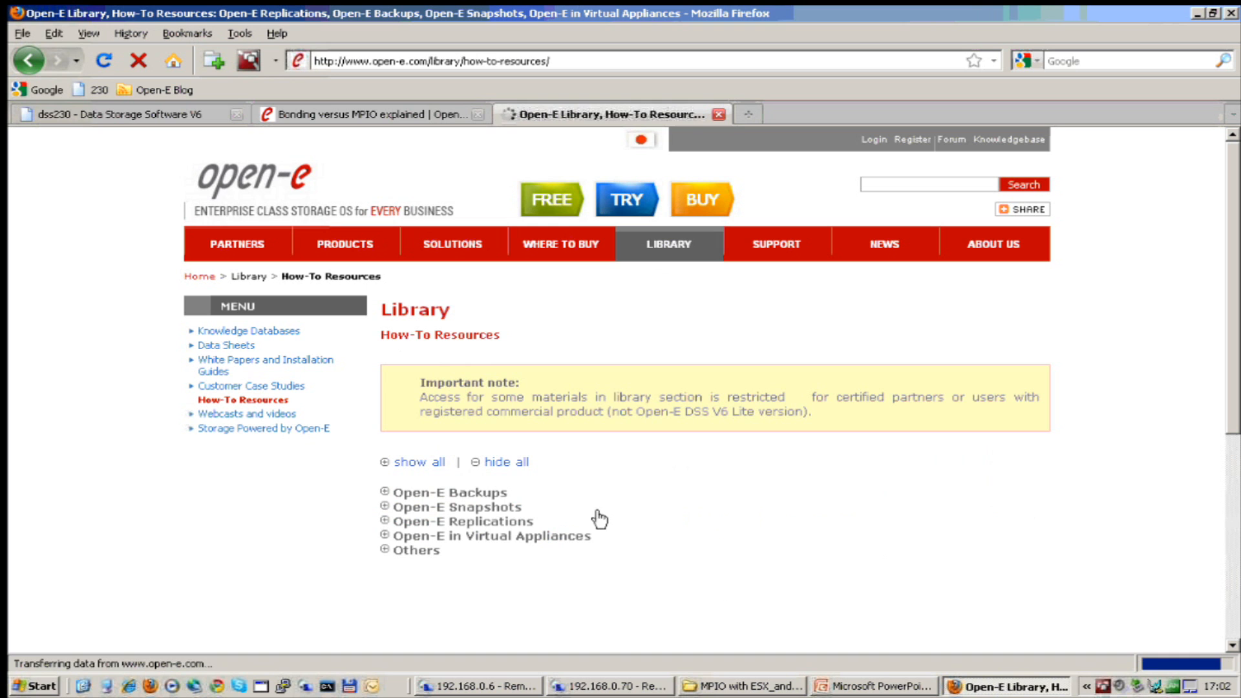
{"action": "left_click", "coordinate": [385, 551]}
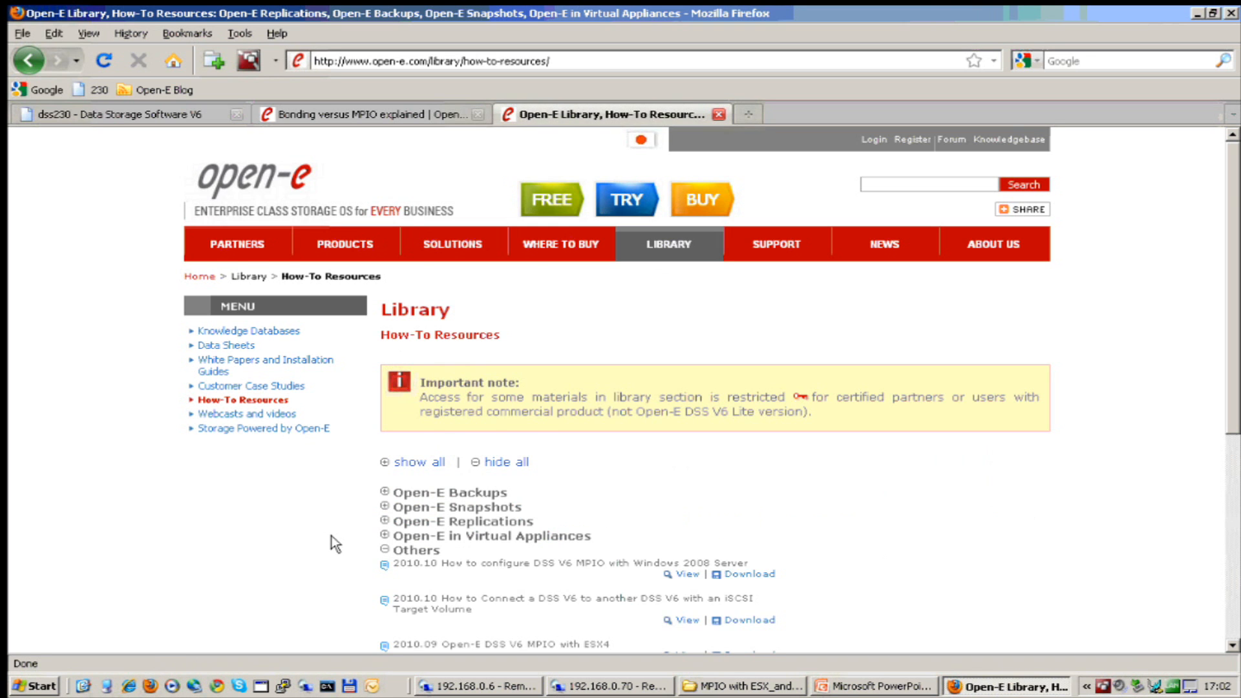
{"action": "scroll", "coordinate": [331, 530], "scroll_direction": "down", "scroll_amount": 5}
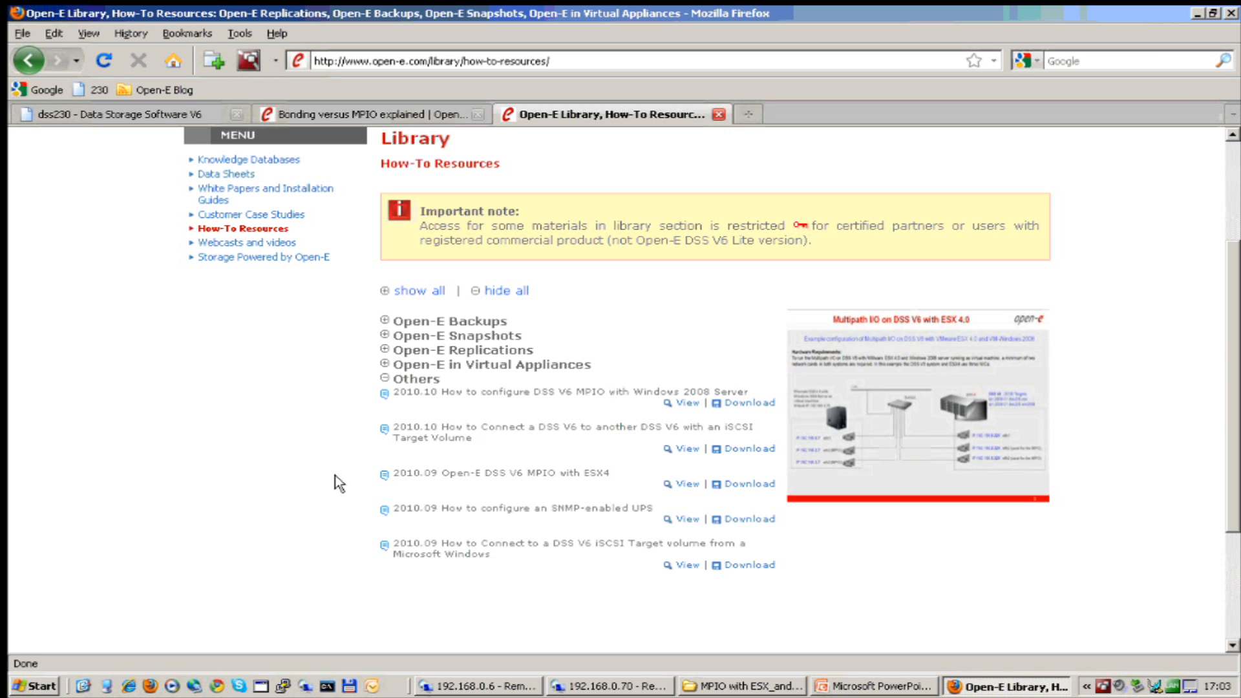
{"action": "left_click", "coordinate": [1196, 15]}
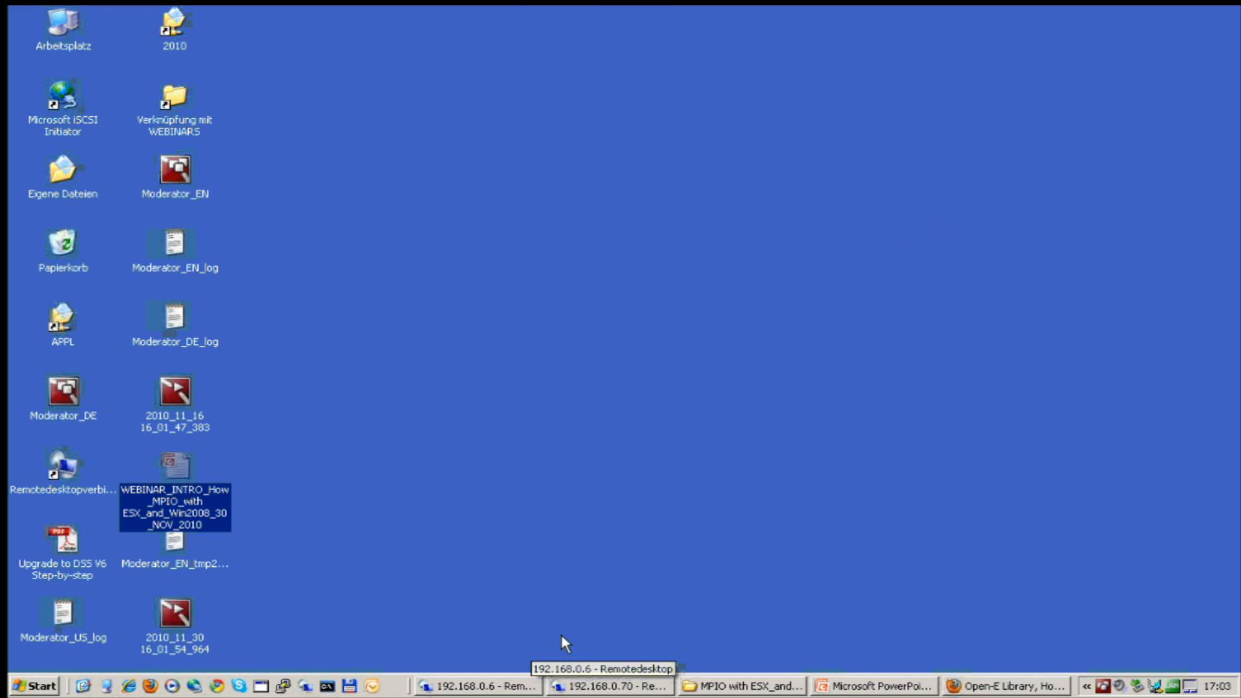
Restore the remote desktop and scroll the Open-E_DSS_V6_MPIO_with_Windows_2008 deck to 'Configure the DSS V6'.
{"action": "left_click", "coordinate": [476, 688]}
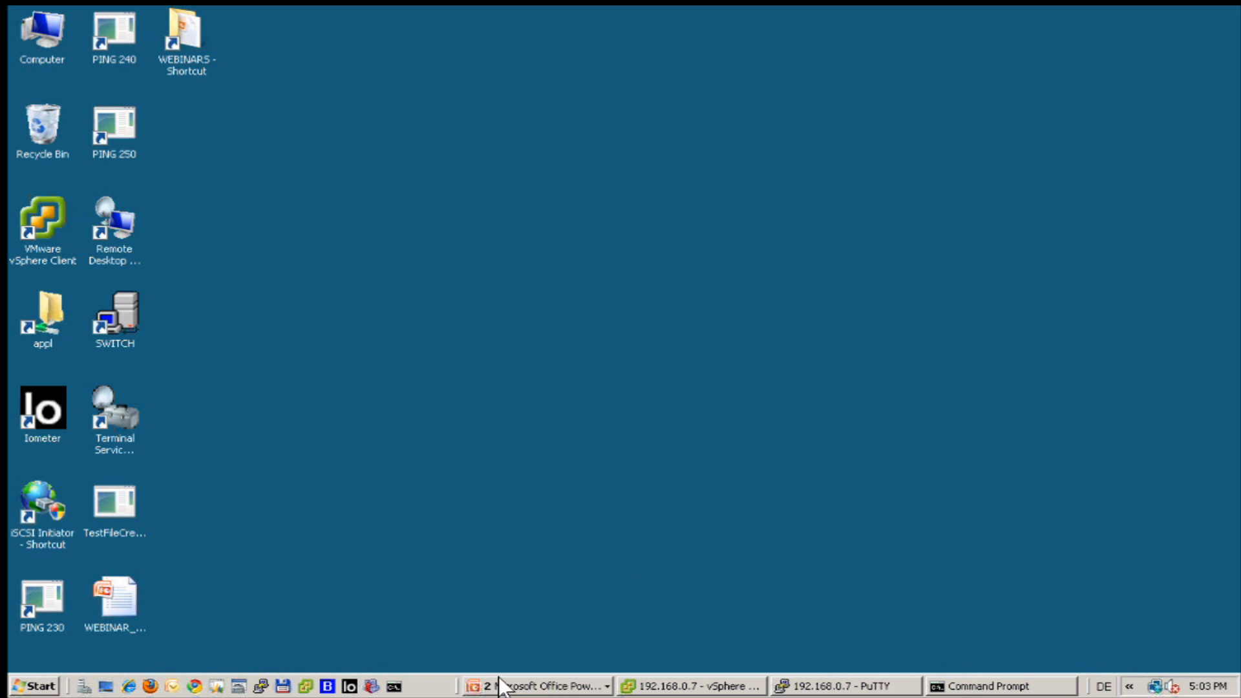
{"action": "left_click", "coordinate": [541, 686]}
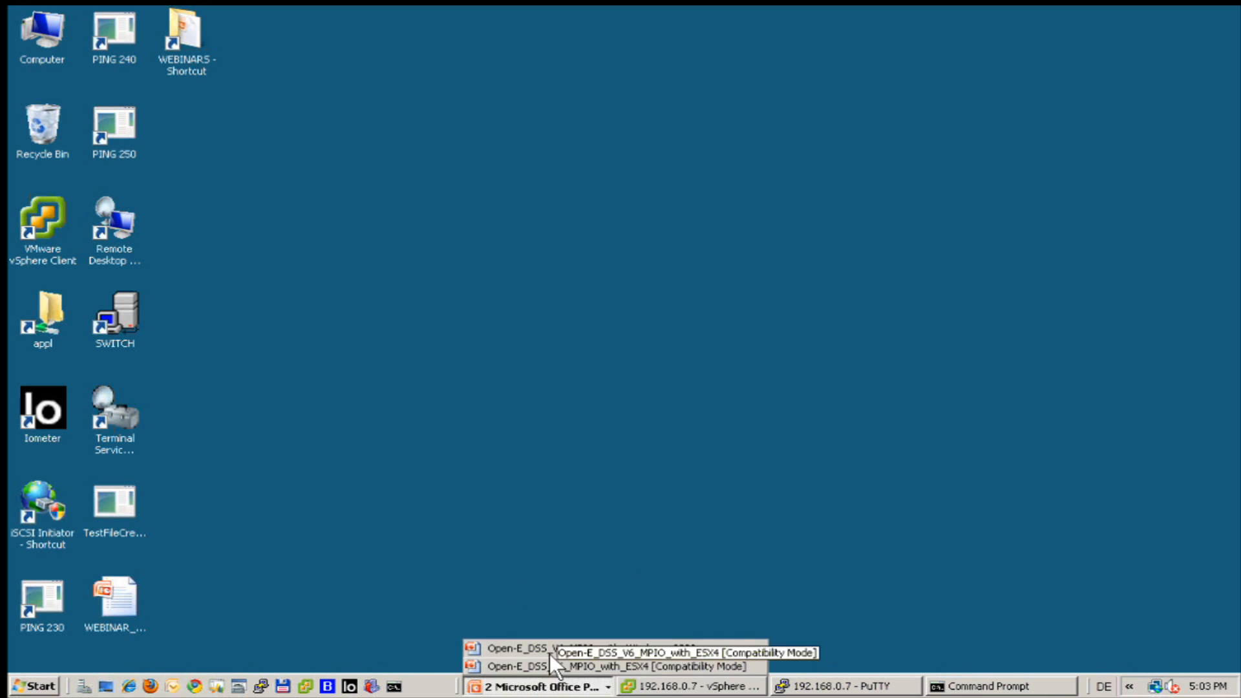
{"action": "left_click", "coordinate": [610, 644]}
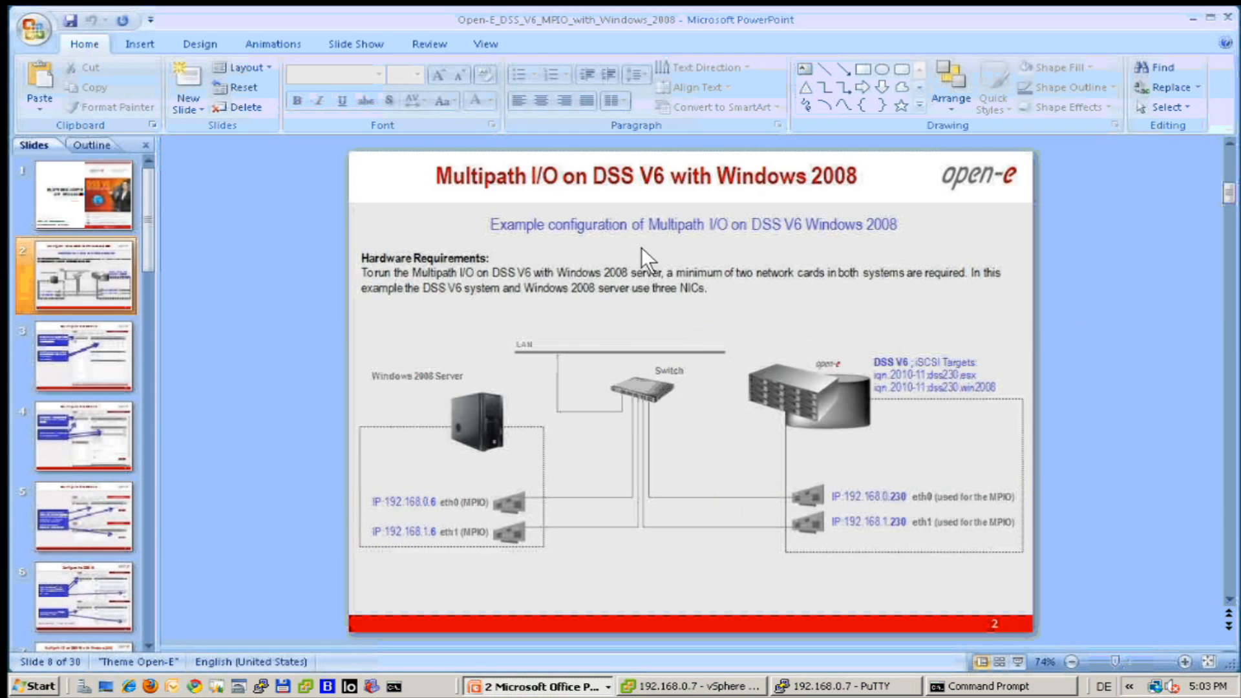
{"action": "scroll", "coordinate": [262, 324], "scroll_direction": "down", "scroll_amount": 1}
{"action": "scroll", "coordinate": [262, 324], "scroll_direction": "down", "scroll_amount": 3}
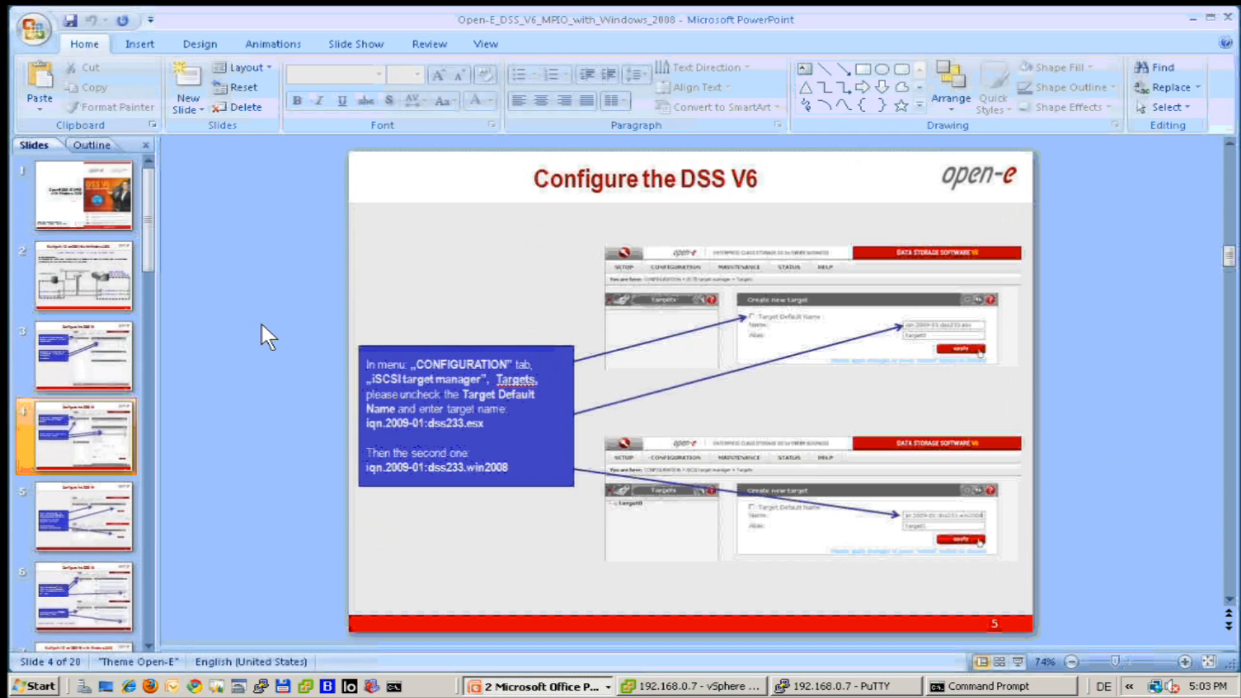